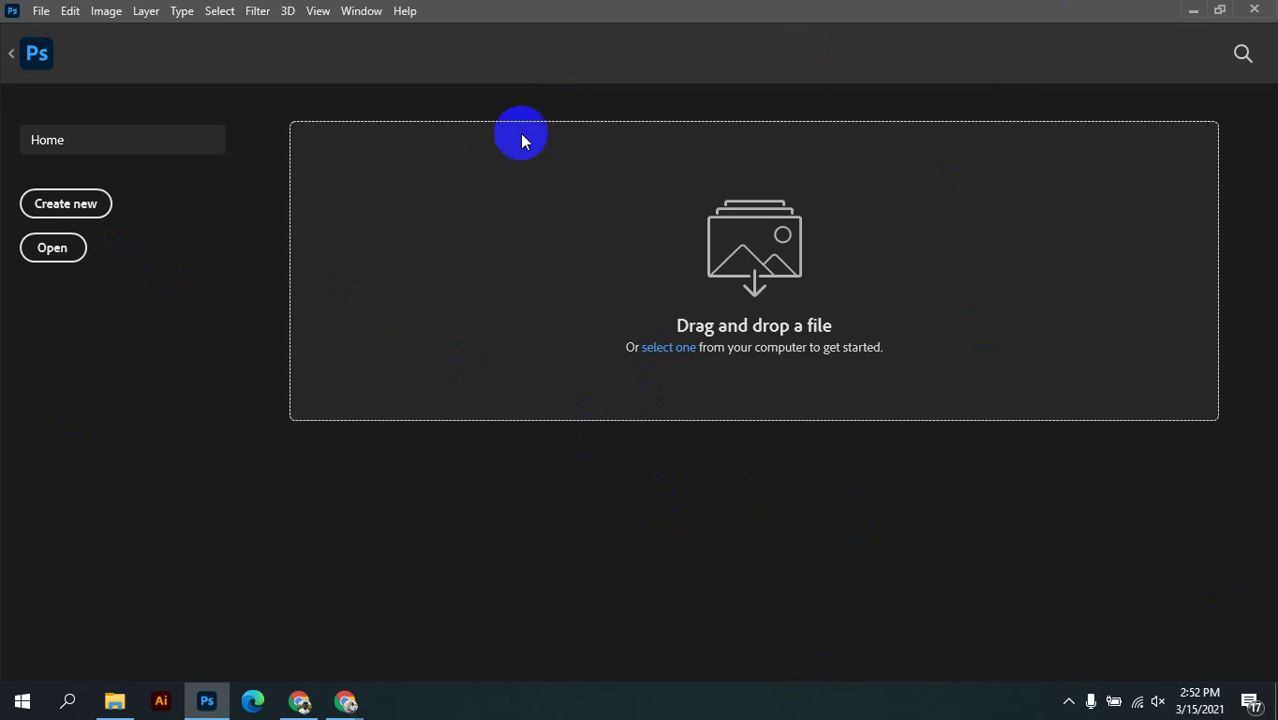
# Return to the open images and switch the toolbox to a single column and back to two columns
pyautogui.click(12, 60)
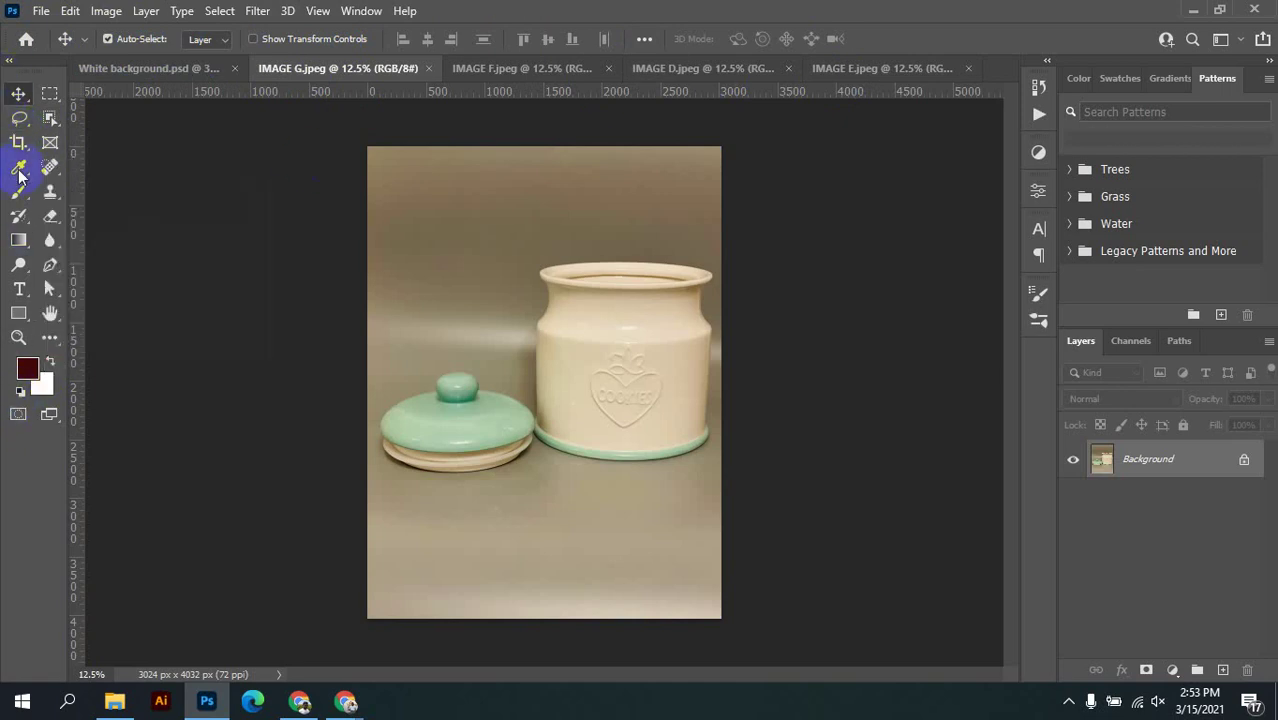
pyautogui.click(10, 61)
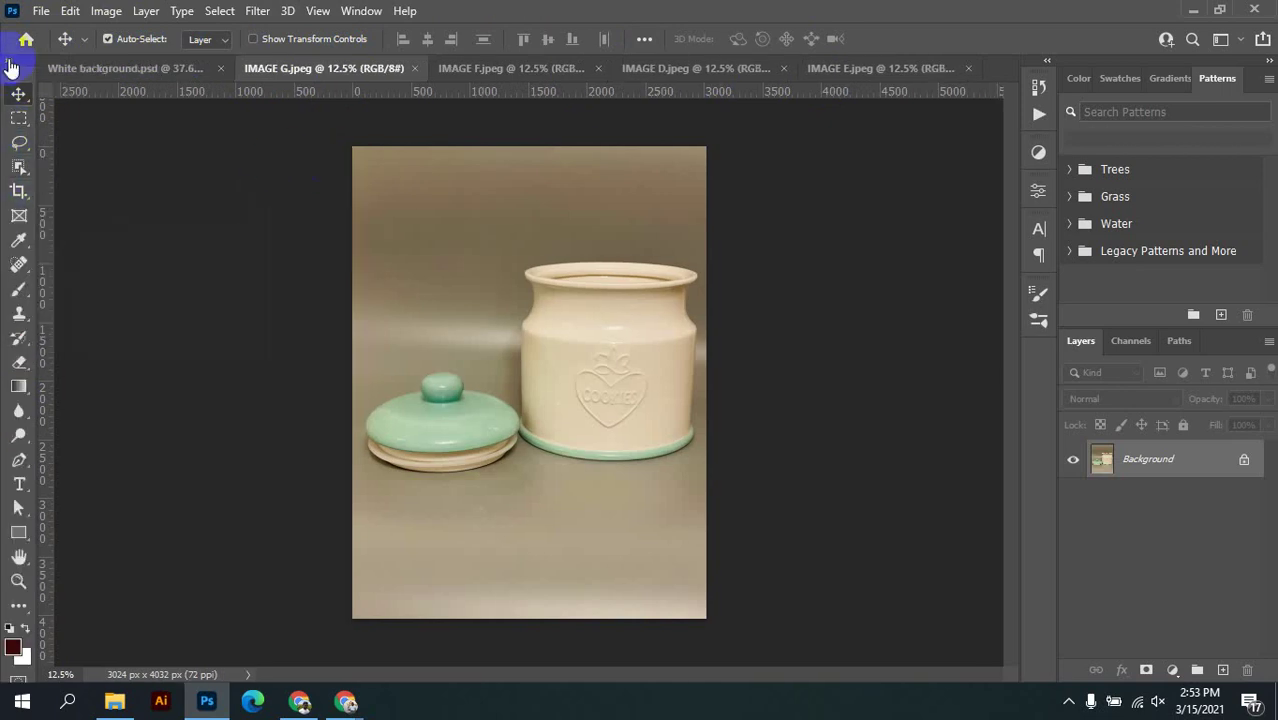
pyautogui.click(10, 63)
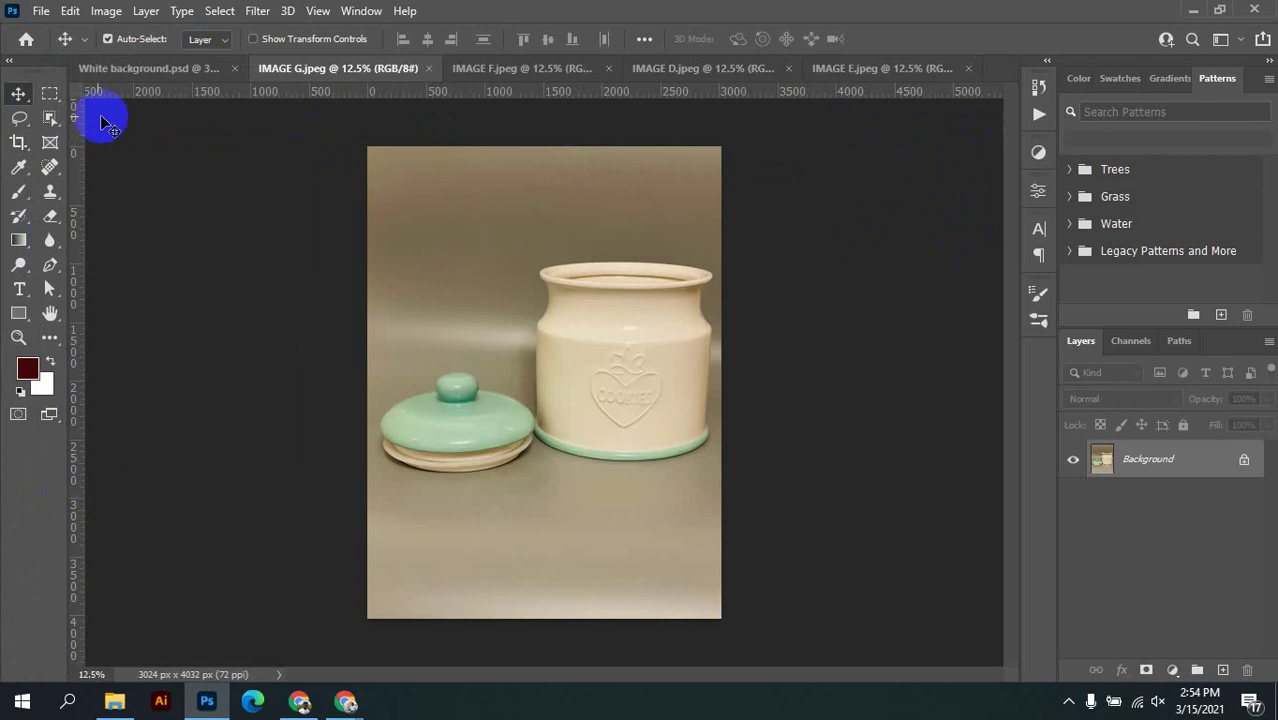
# Start a new document from the home screen and review its width, height, resolution, resolution unit and name fields
pyautogui.click(24, 38)
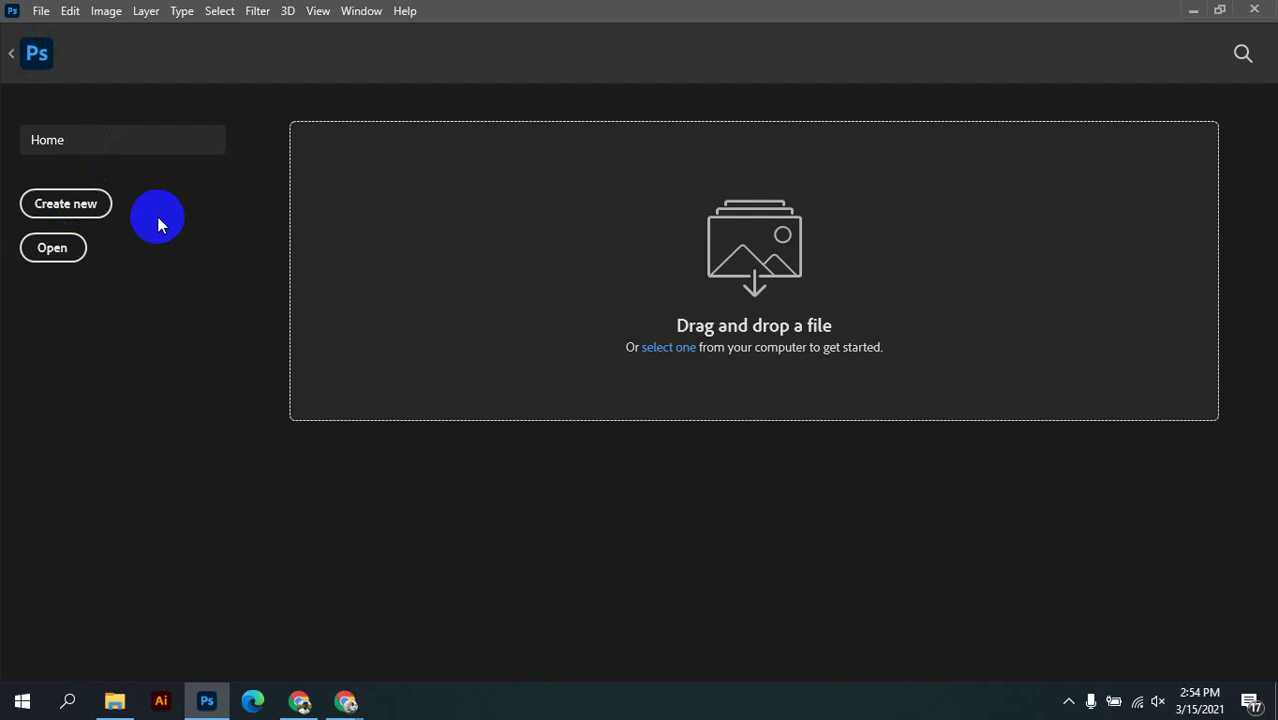
pyautogui.click(100, 214)
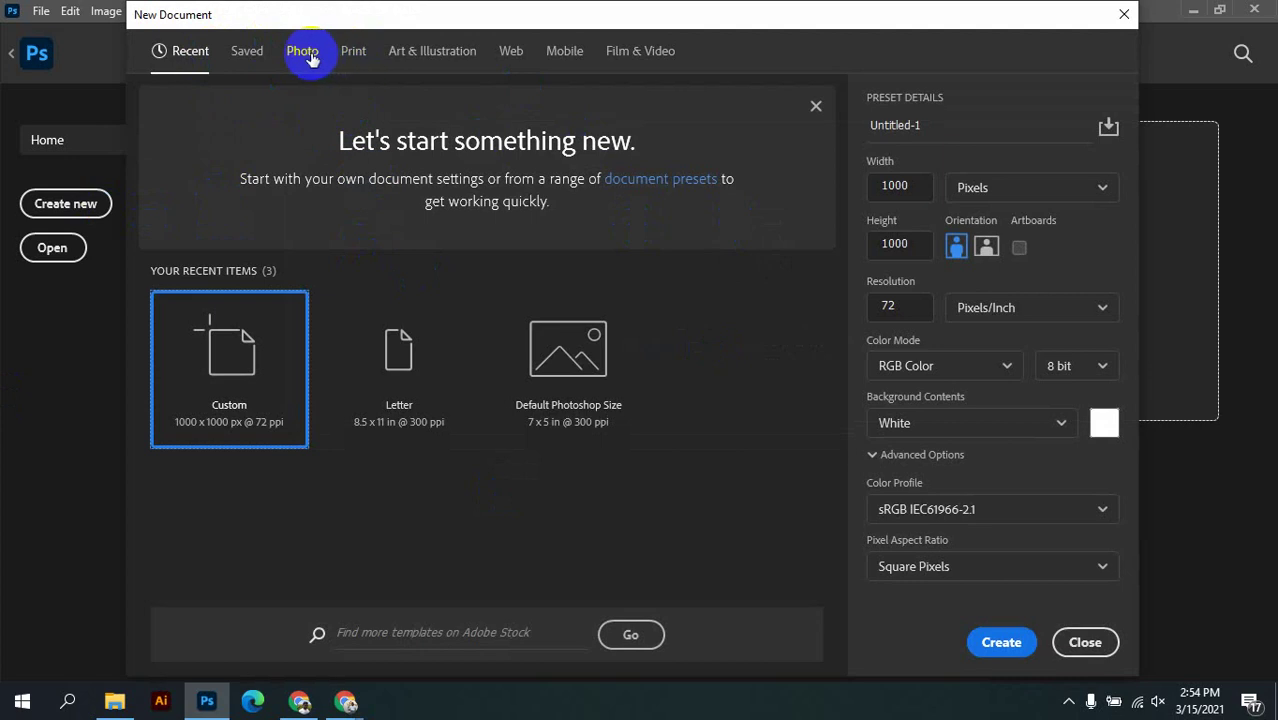
pyautogui.doubleClick(916, 180)
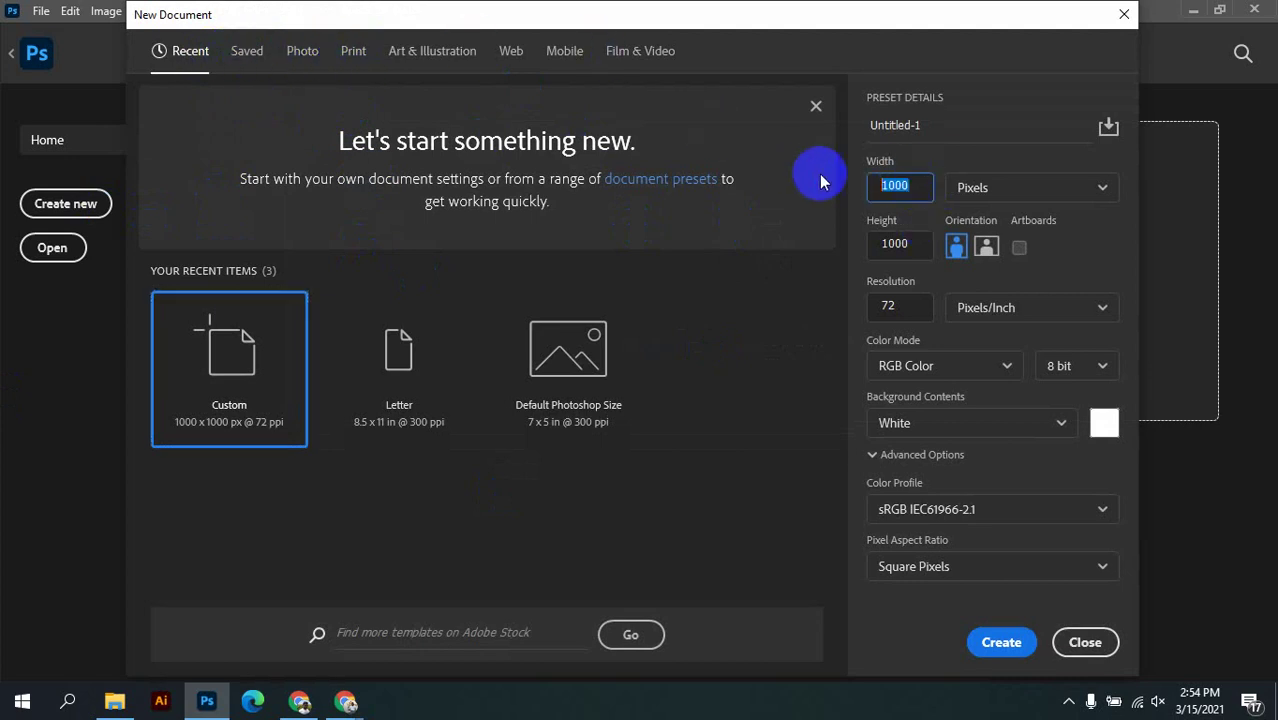
pyautogui.moveTo(913, 250); pyautogui.dragTo(877, 252)
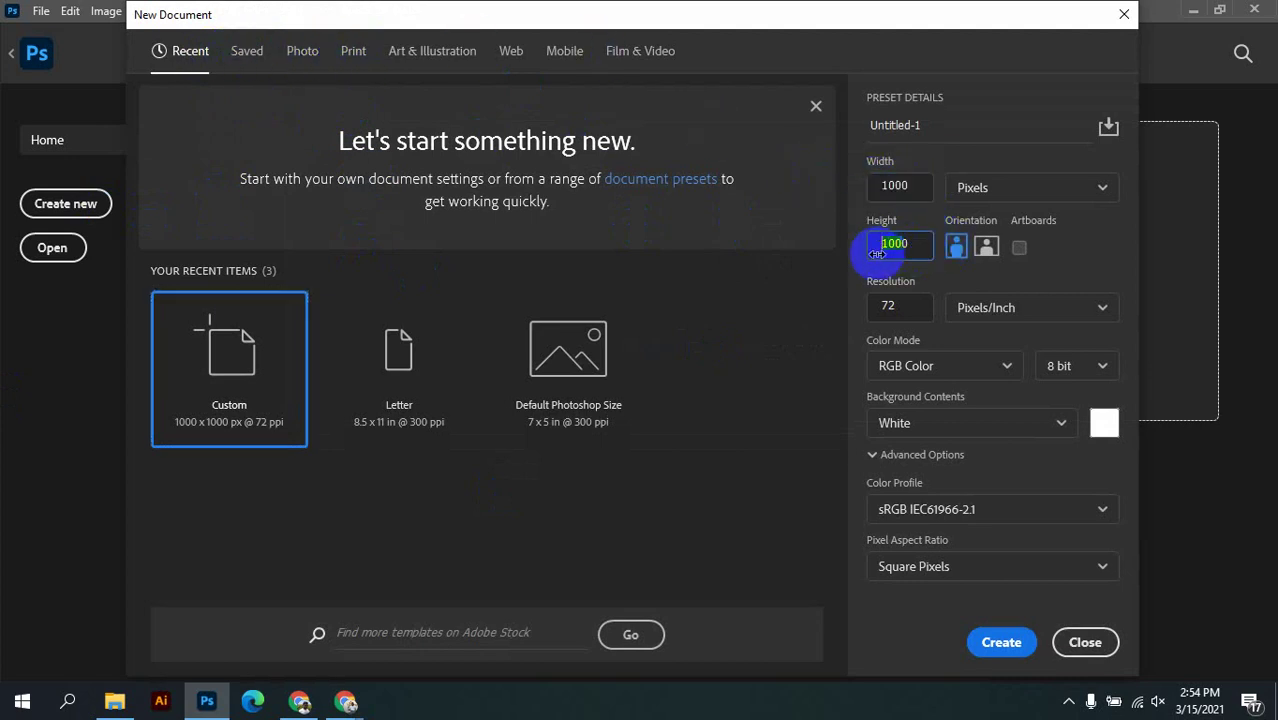
pyautogui.moveTo(912, 306); pyautogui.dragTo(878, 308)
pyautogui.click(1022, 311)
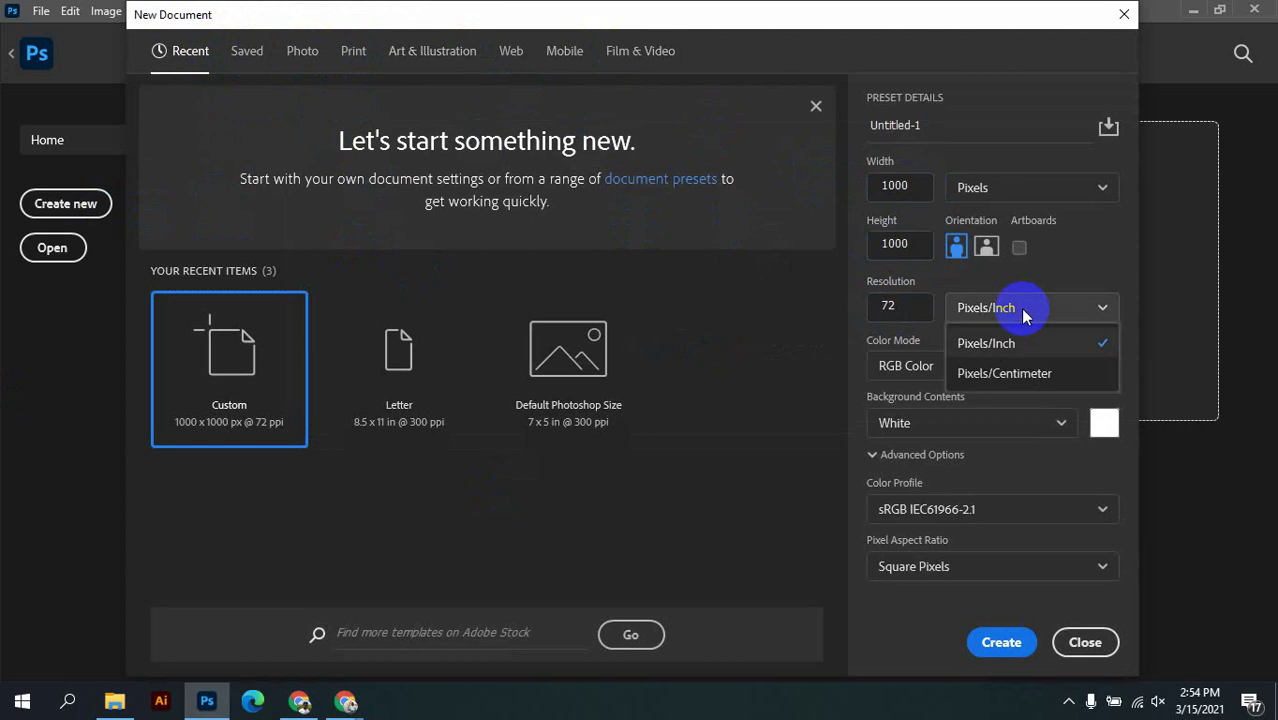
pyautogui.click(1024, 309)
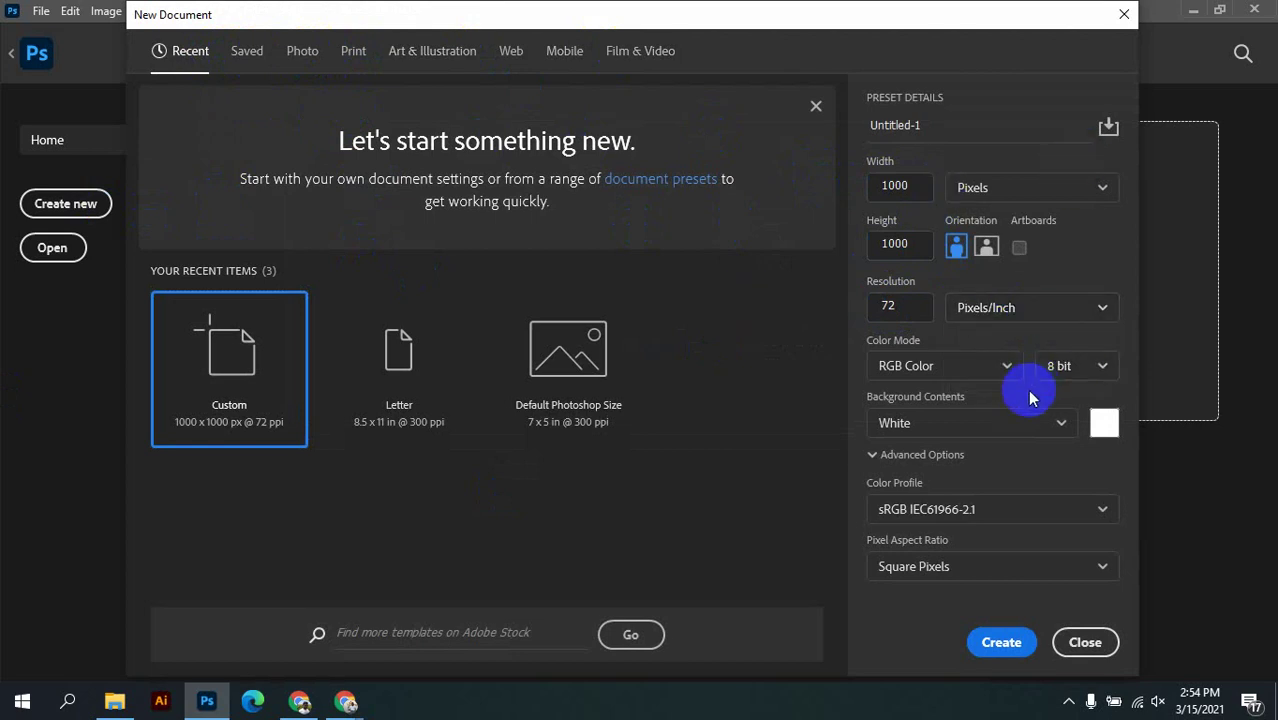
pyautogui.moveTo(933, 124); pyautogui.dragTo(848, 140)
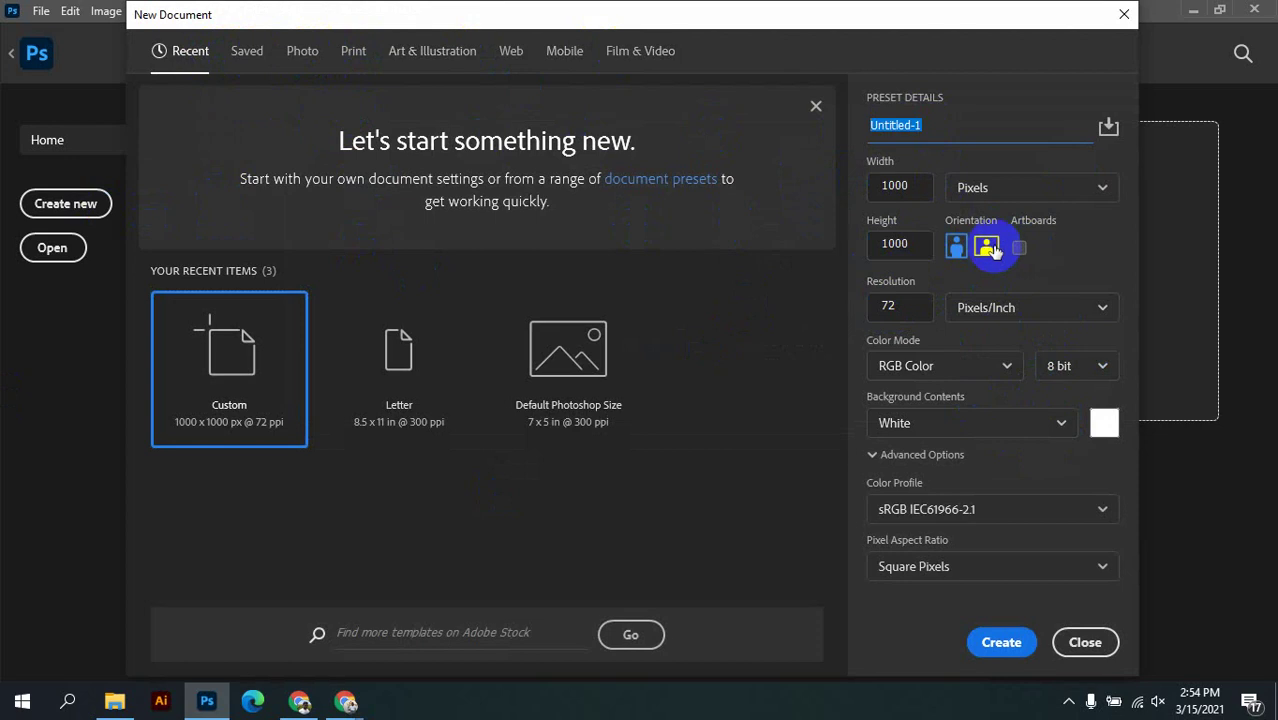
# Examine the color mode, bit depth and background contents options for the new document
pyautogui.click(954, 367)
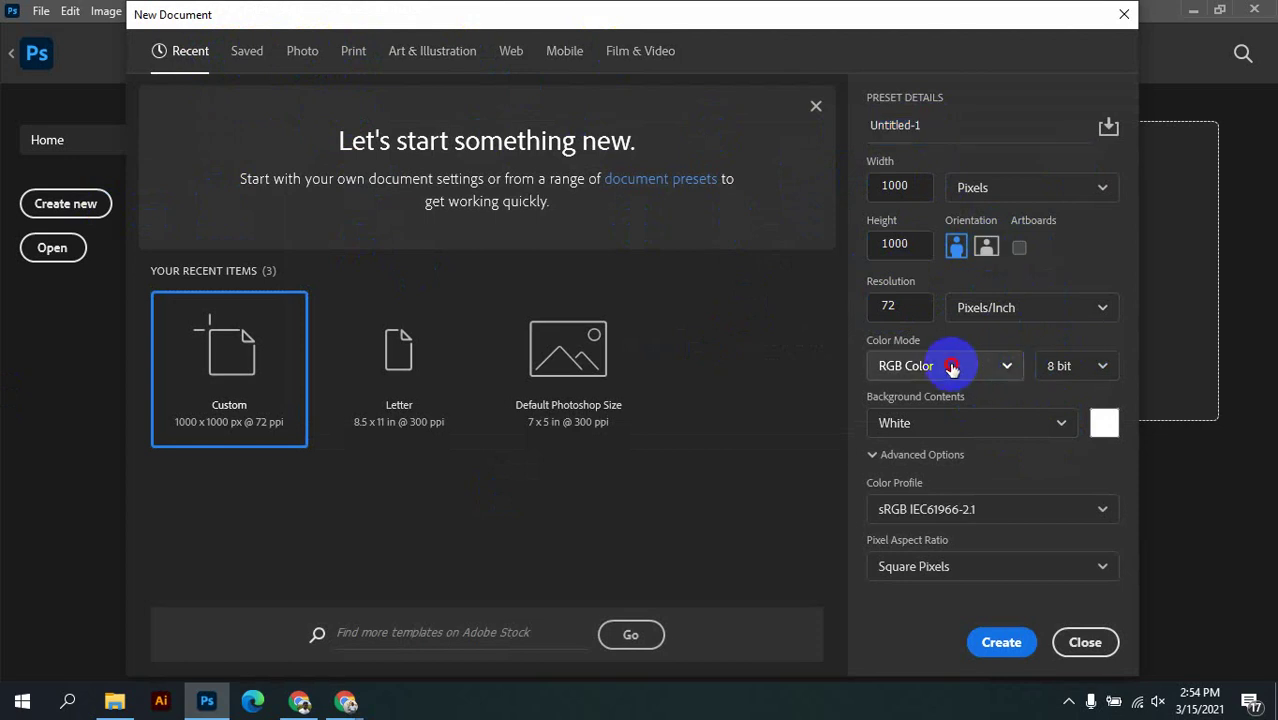
pyautogui.click(957, 367)
pyautogui.click(1103, 365)
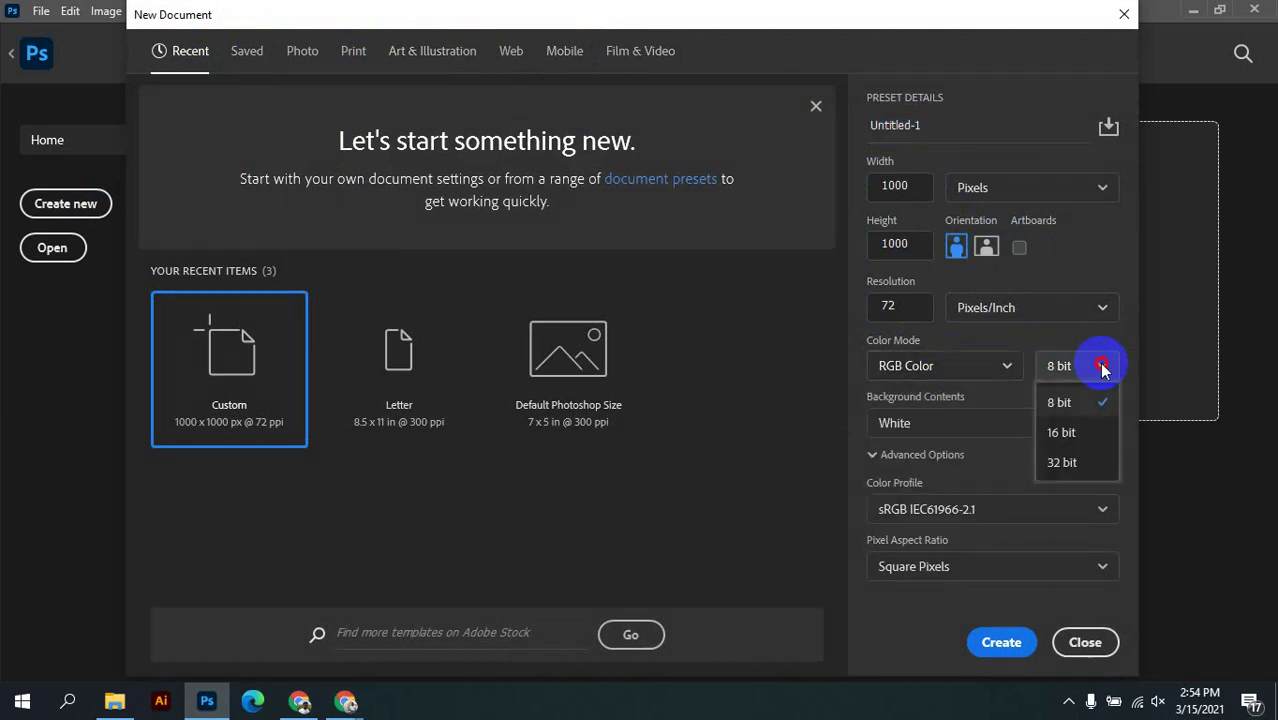
pyautogui.click(1102, 366)
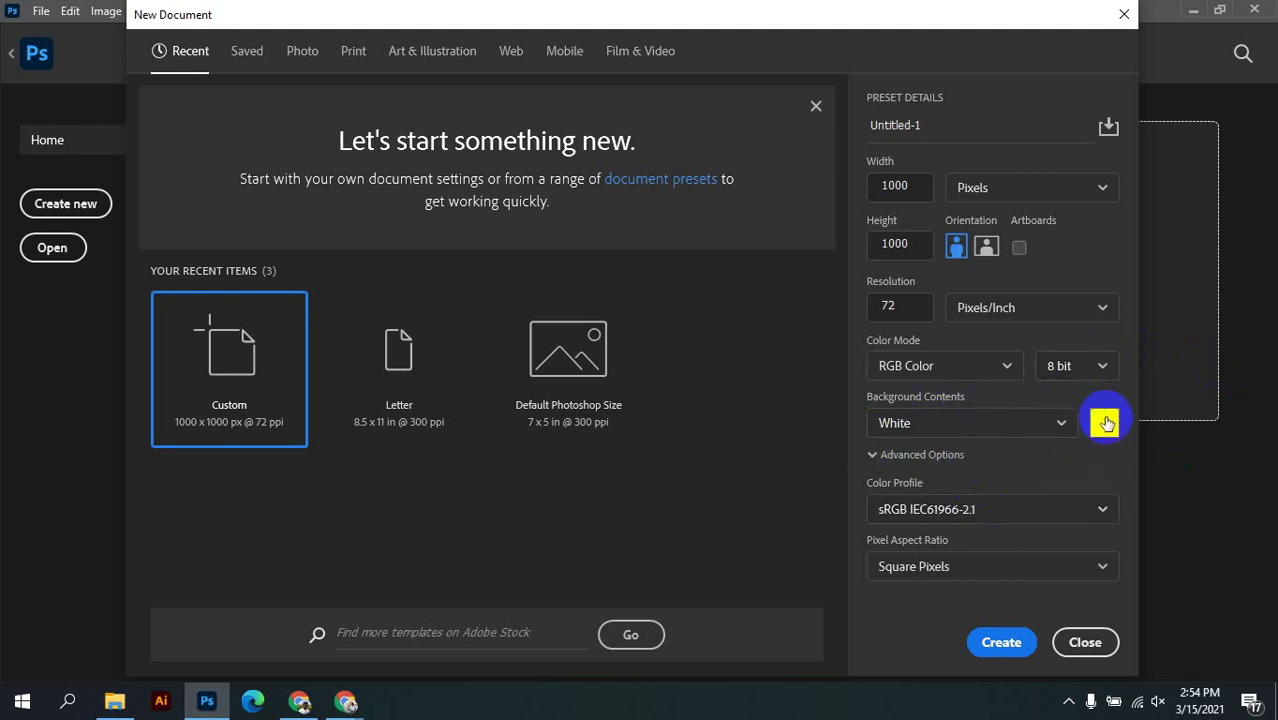
pyautogui.click(1033, 423)
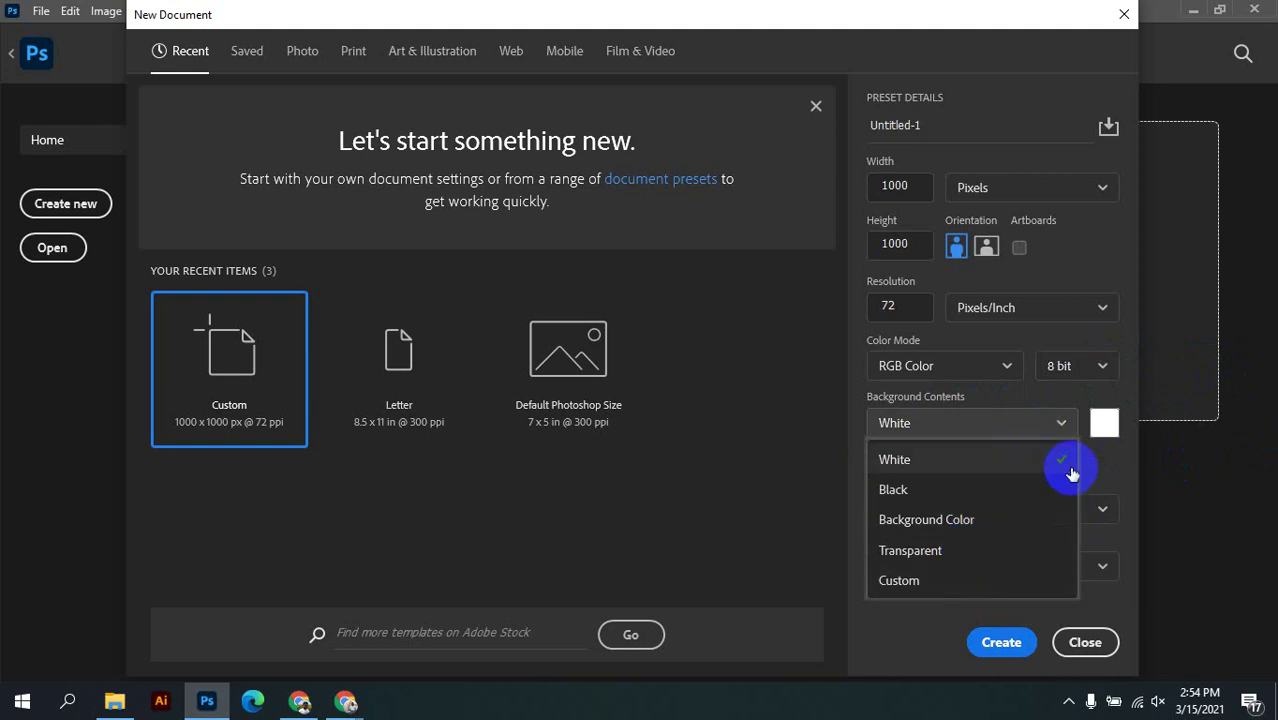
pyautogui.click(984, 423)
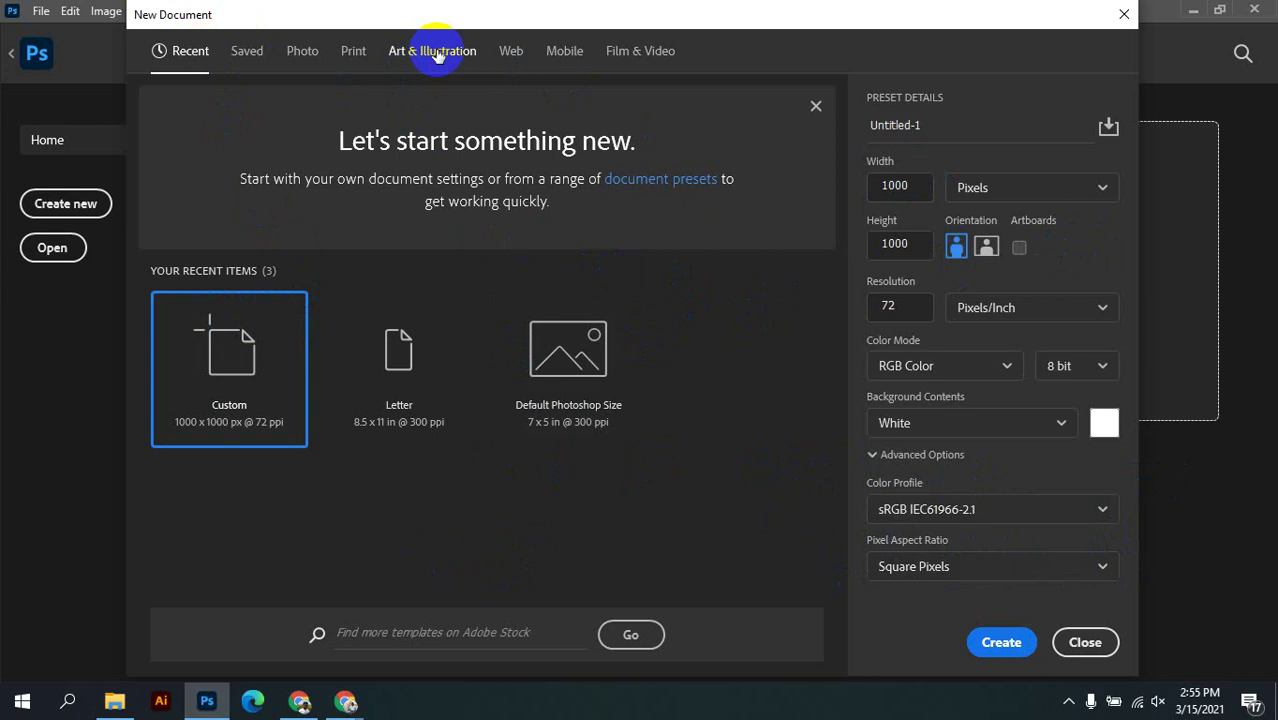
# Browse the Photo, Saved, Art & Illustration and Print document presets
pyautogui.click(269, 57)
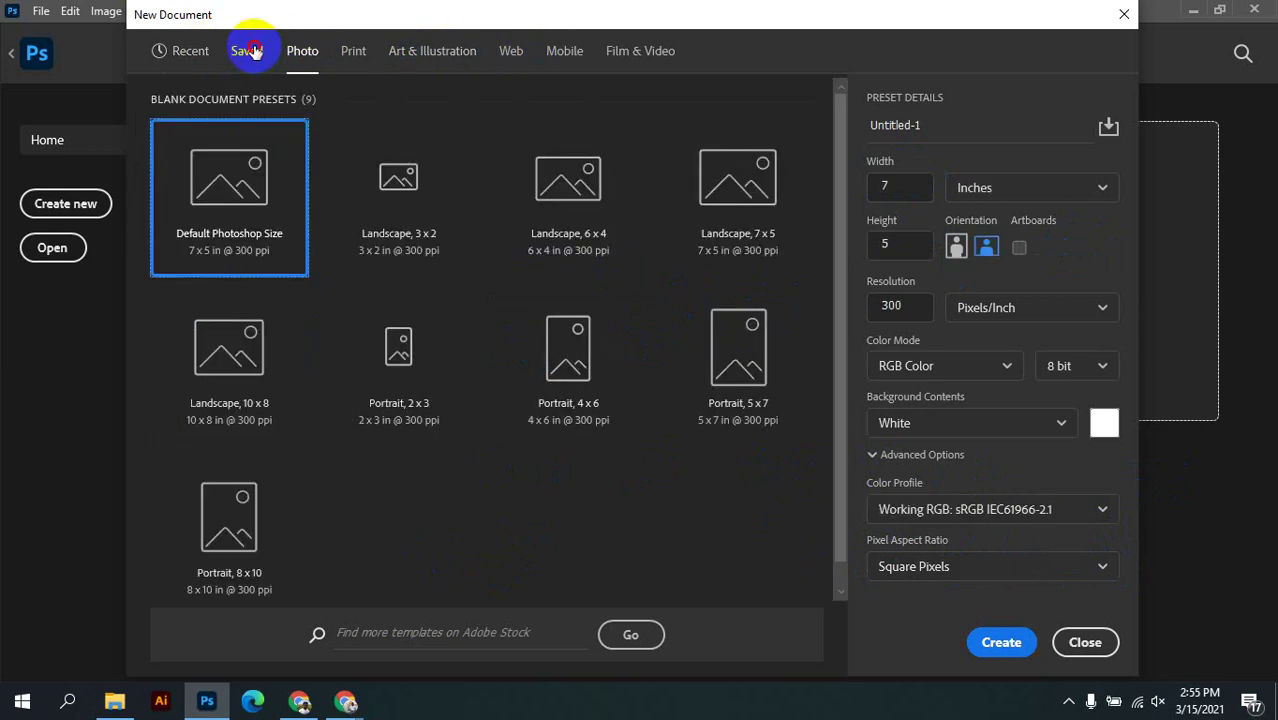
pyautogui.click(255, 52)
pyautogui.click(395, 55)
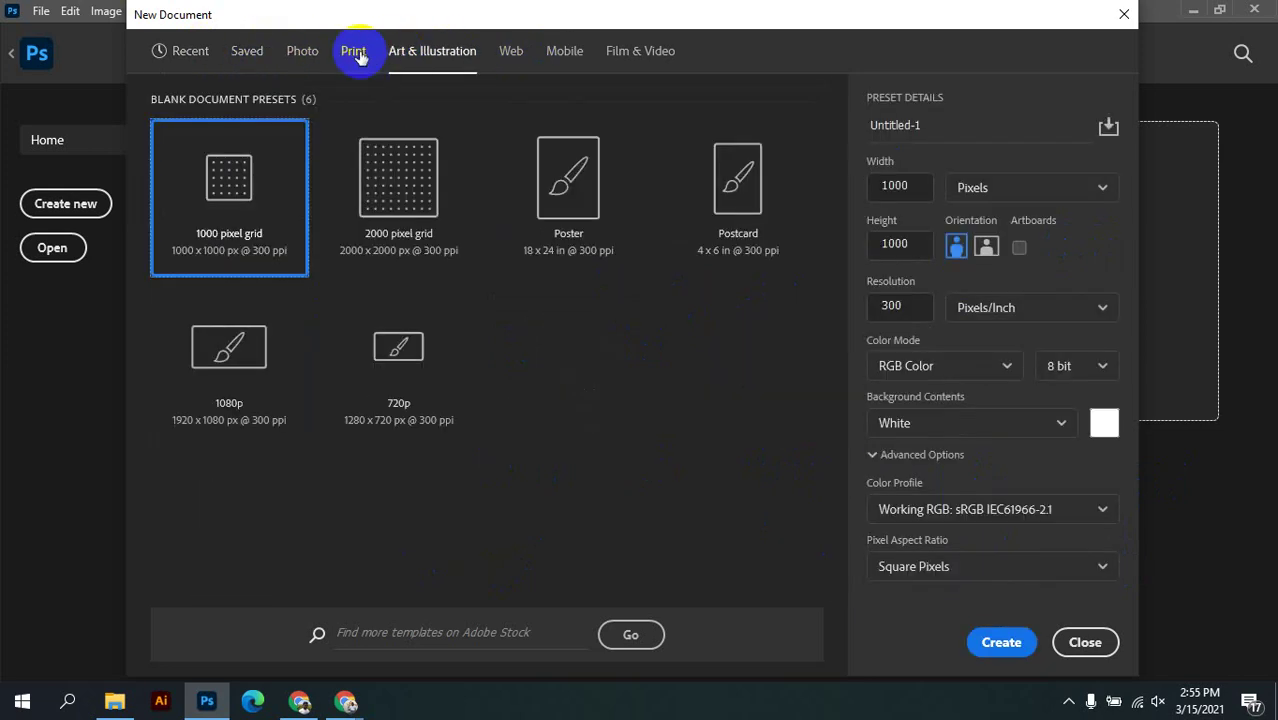
pyautogui.click(356, 55)
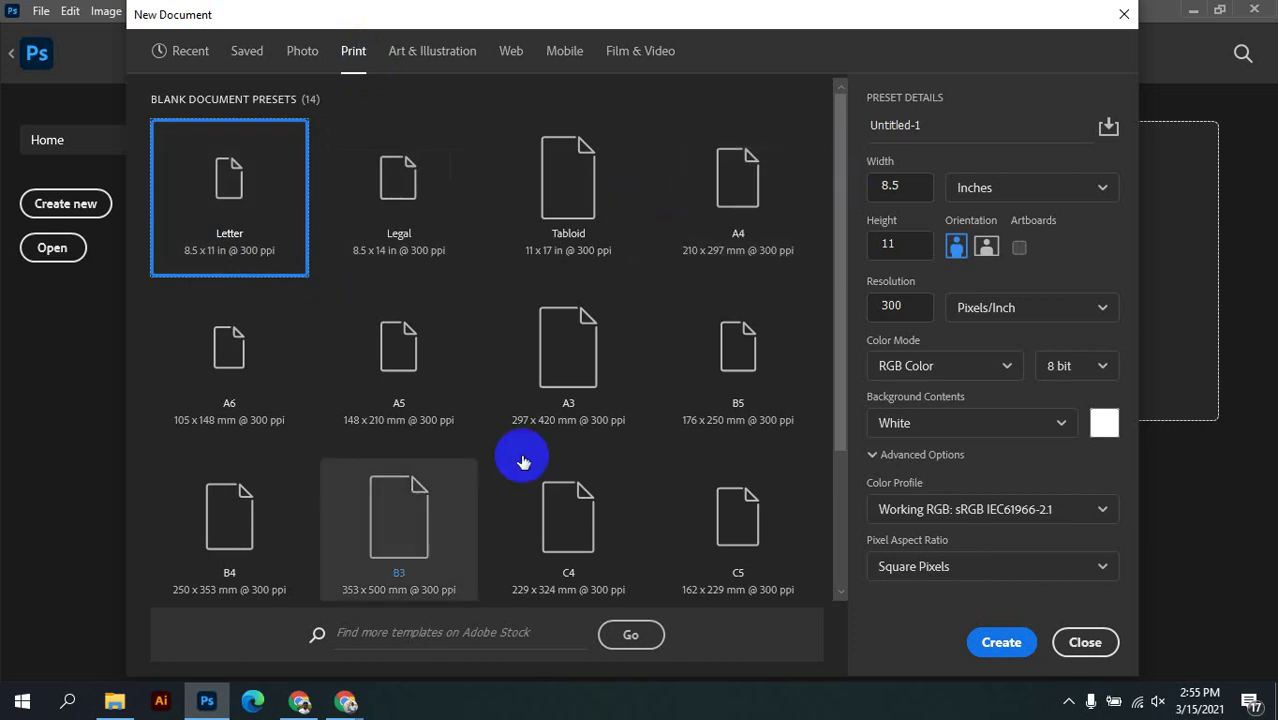
# Create a document named "d 1" from the recent 1000 x 1000 px custom preset at 72 pixels/inch with a white background
pyautogui.click(188, 51)
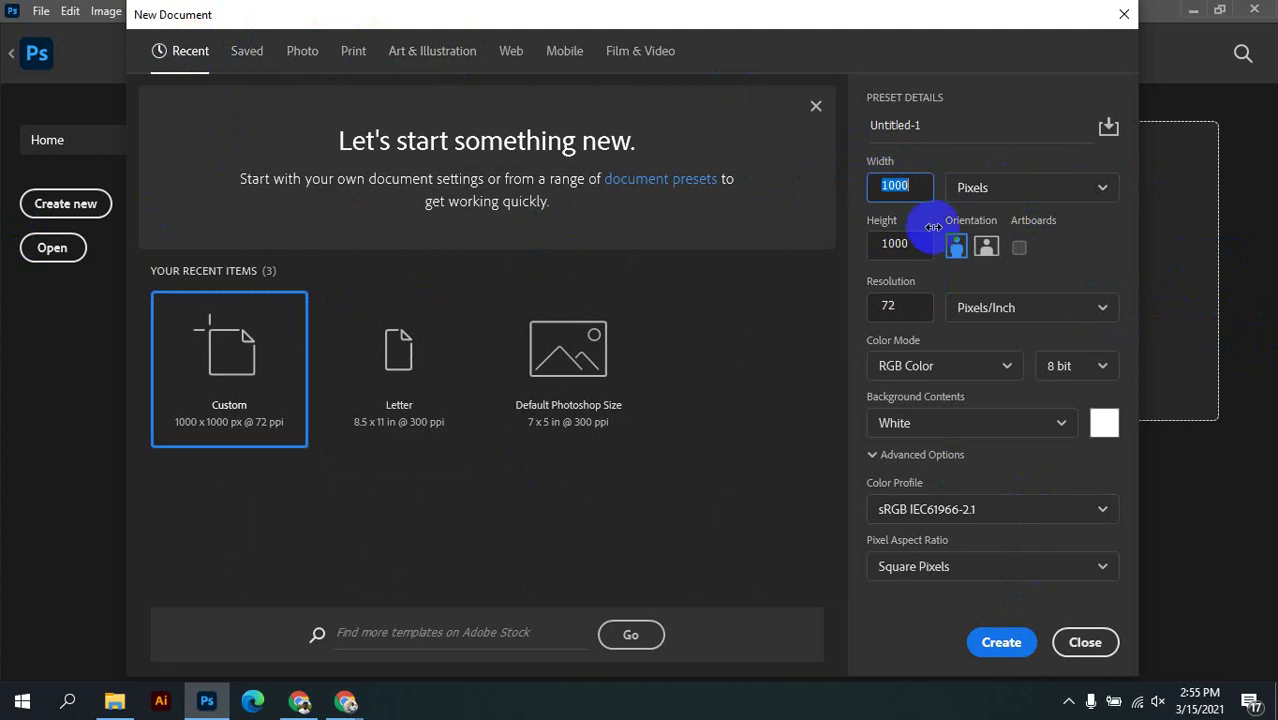
pyautogui.click(897, 240)
pyautogui.moveTo(913, 306); pyautogui.dragTo(828, 310)
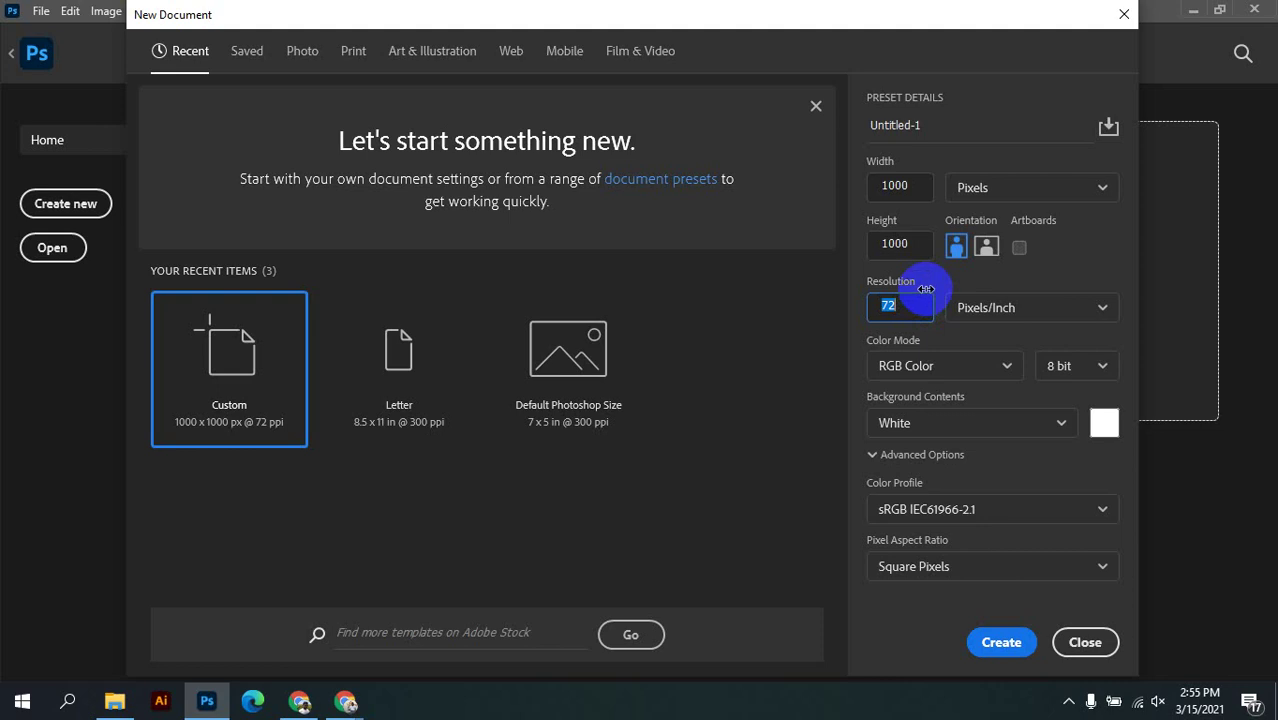
pyautogui.doubleClick(910, 307)
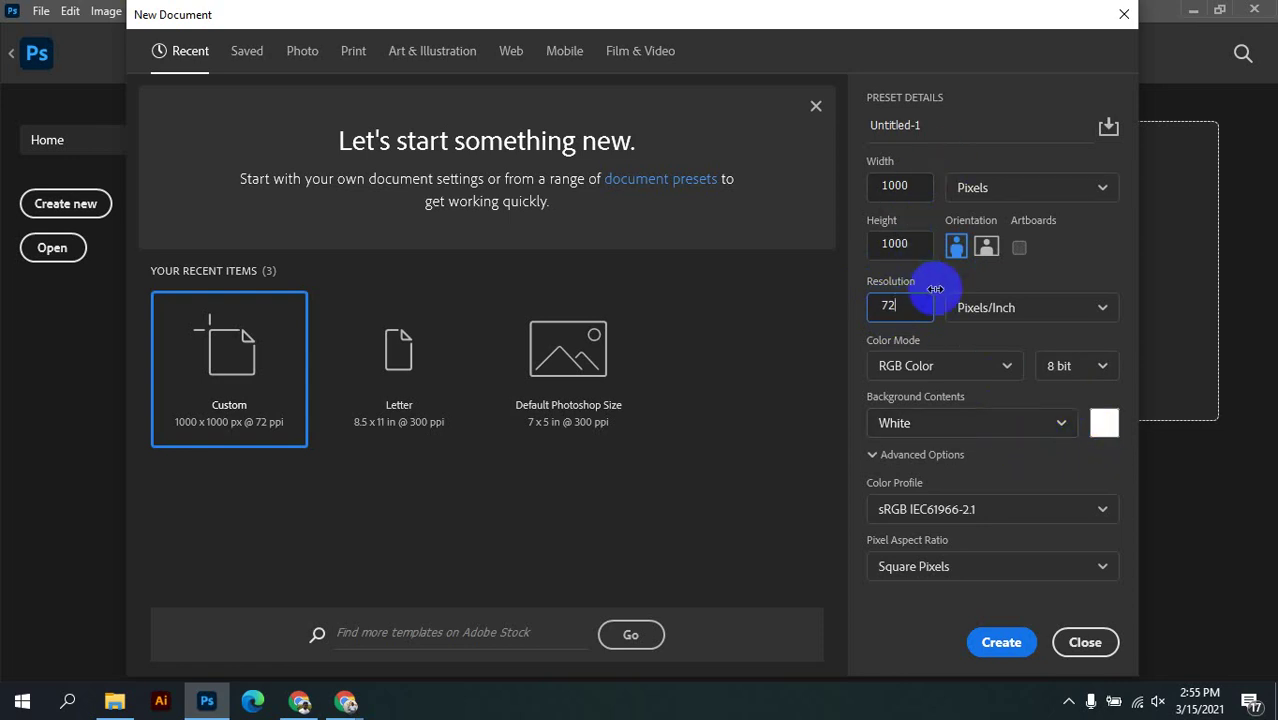
pyautogui.click(1002, 646)
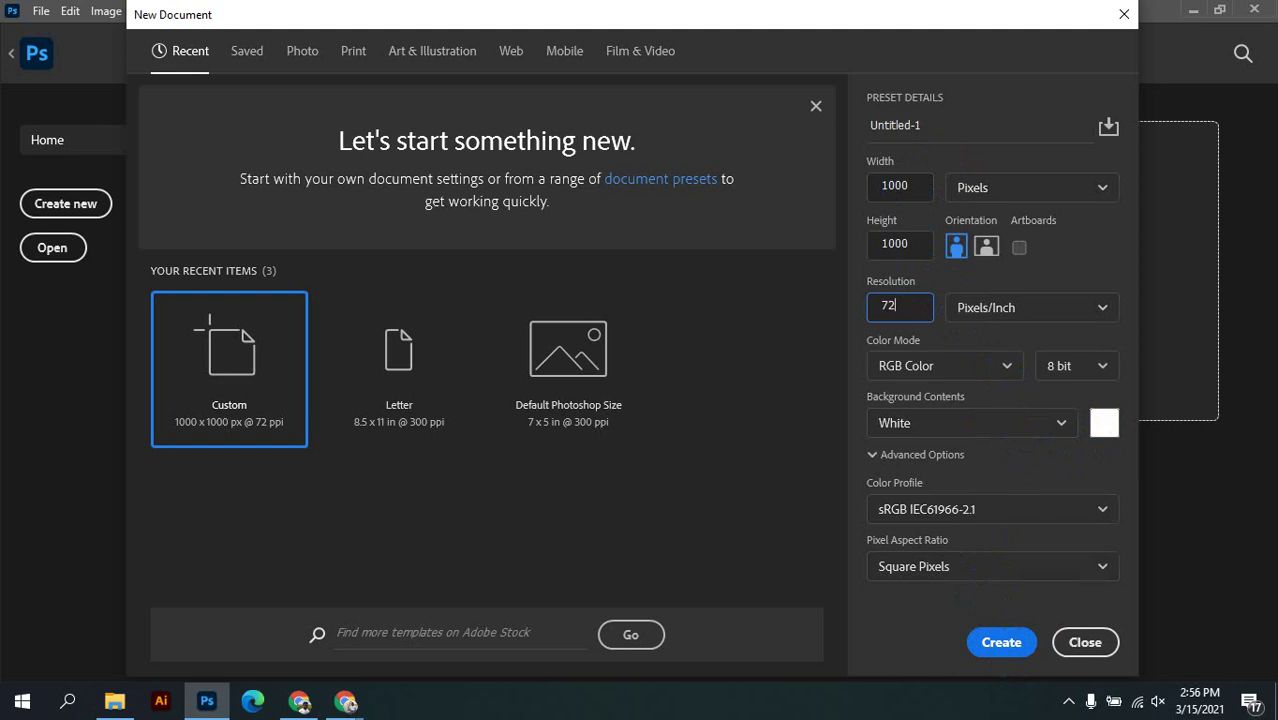
pyautogui.moveTo(919, 125); pyautogui.dragTo(870, 125)
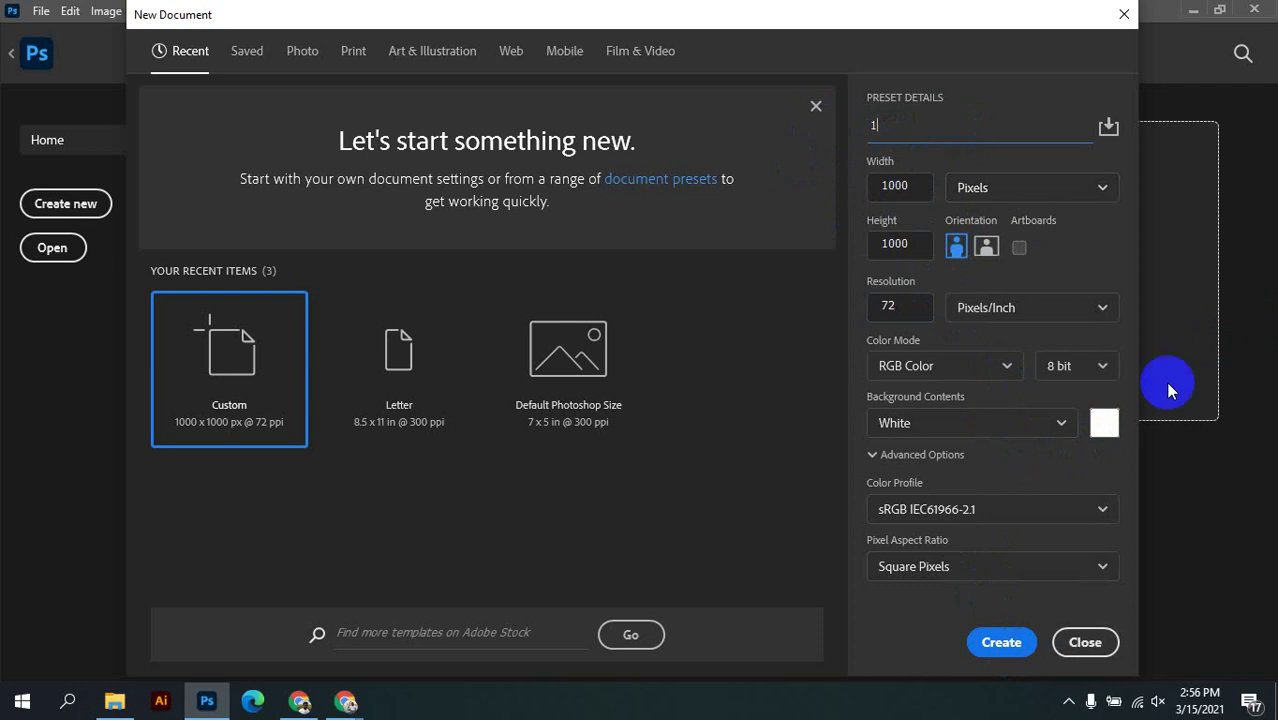
pyautogui.doubleClick(896, 127)
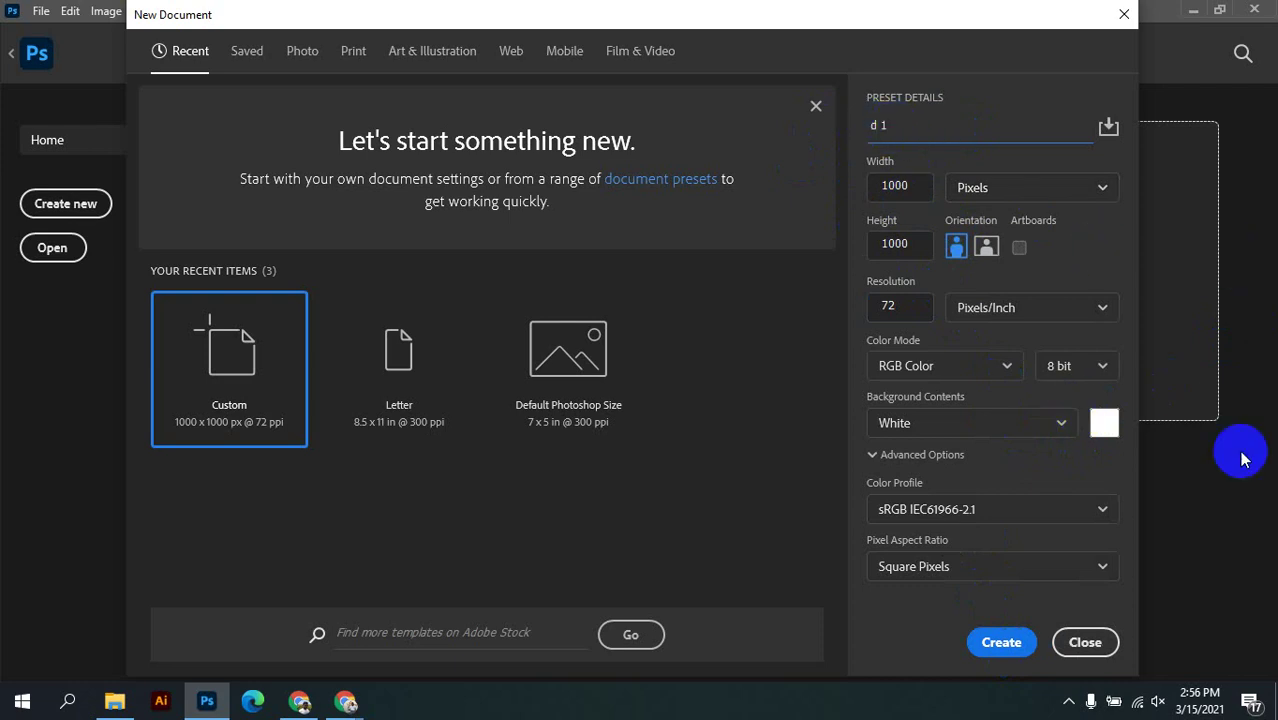
pyautogui.click(1001, 644)
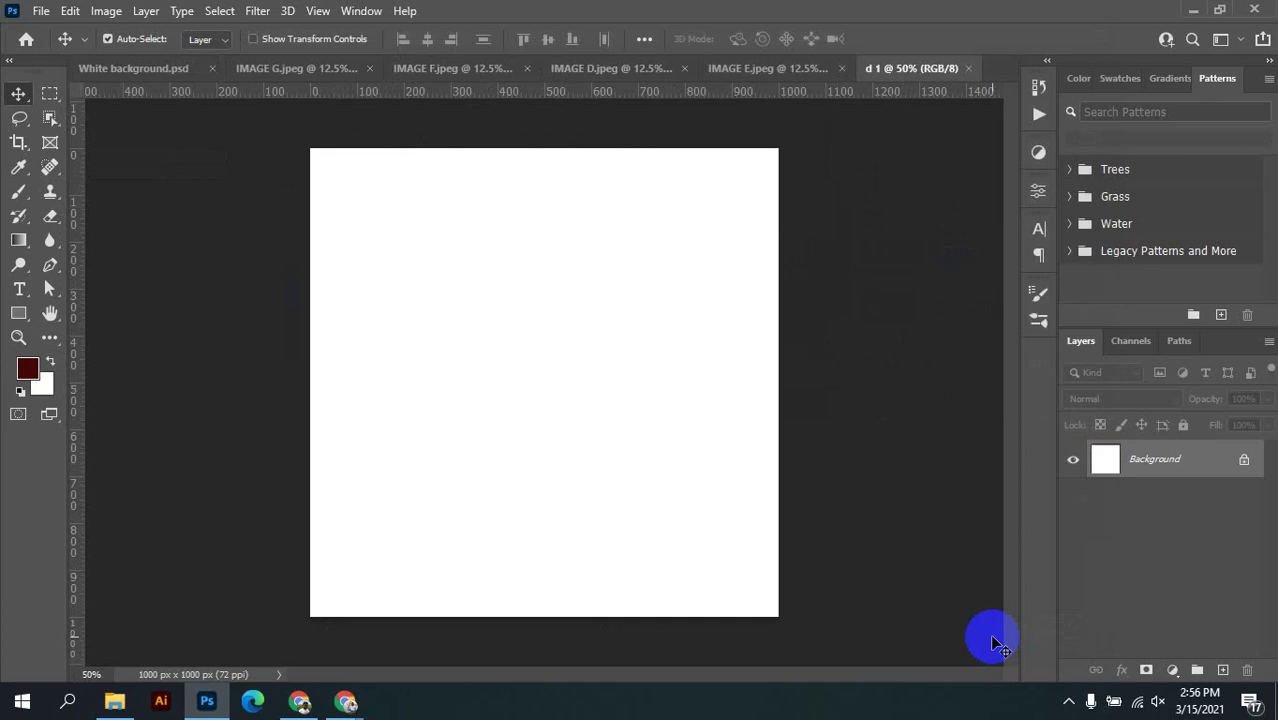
# Draw a dark red rectangle about 782 x 1174 px on the empty area left of the canvas
pyautogui.click(318, 176)
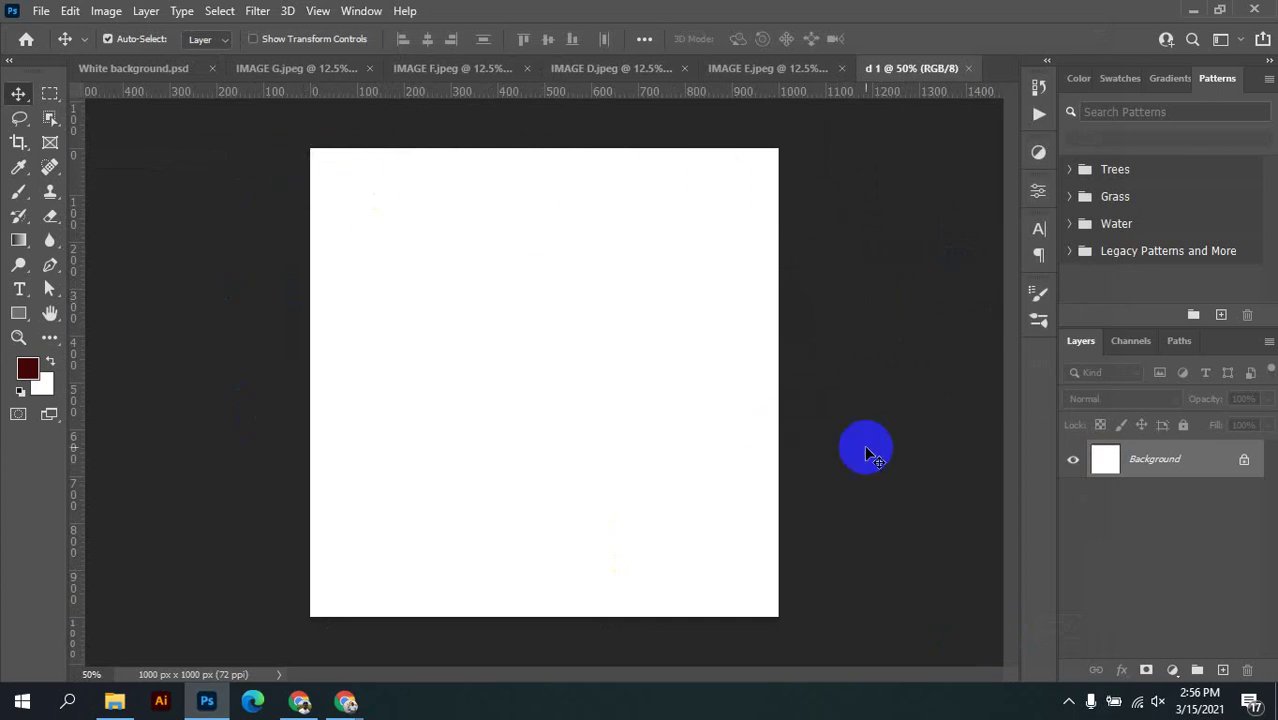
pyautogui.scroll(-5, 776, 476)
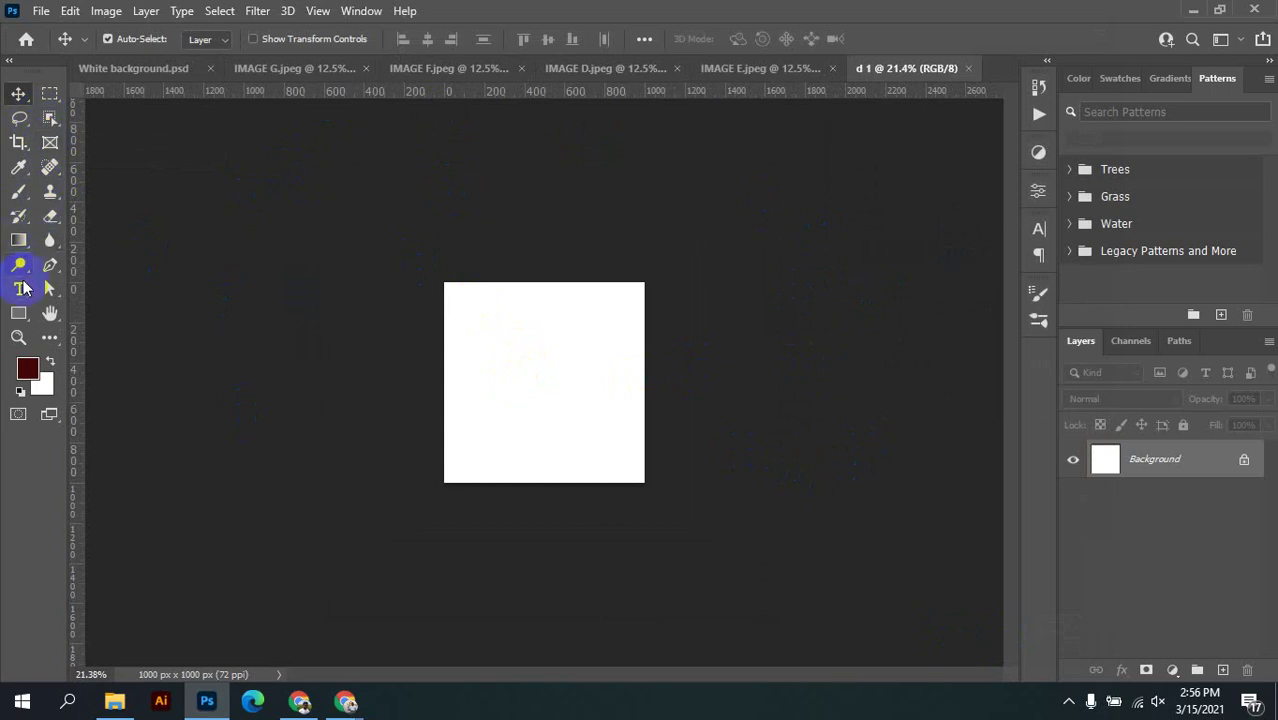
pyautogui.click(18, 313)
pyautogui.moveTo(223, 176); pyautogui.dragTo(379, 411)
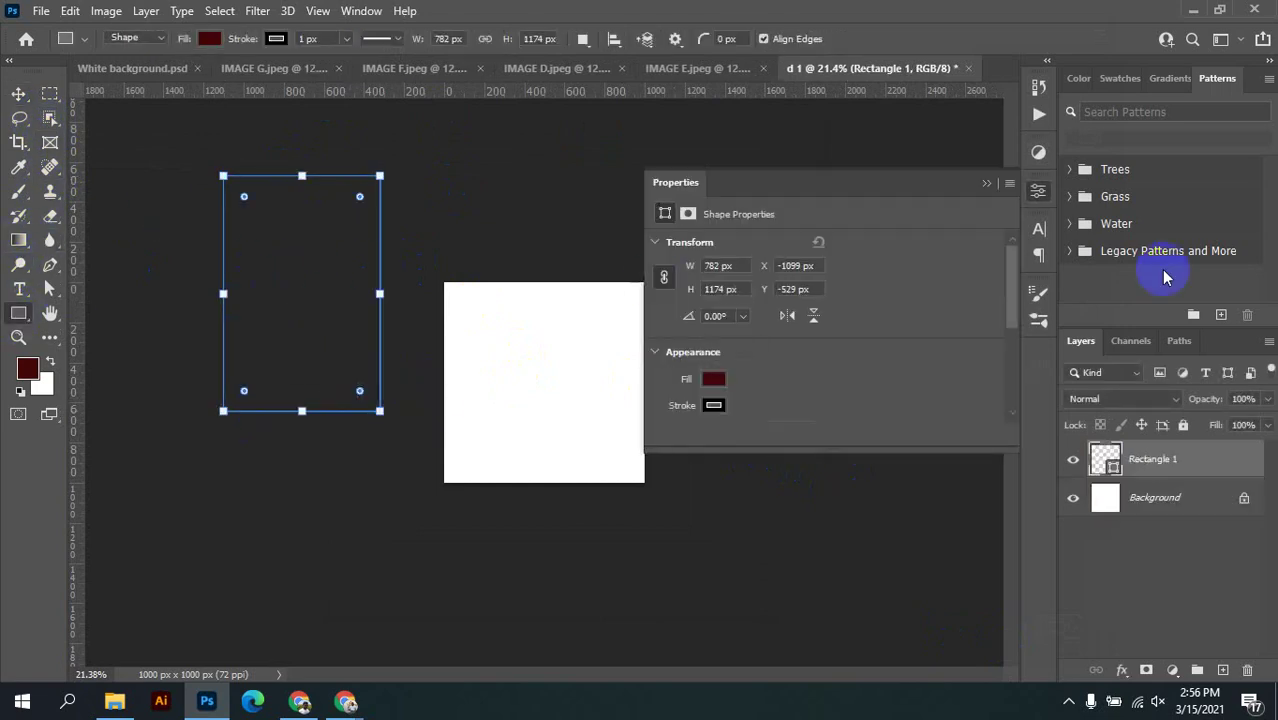
pyautogui.click(1038, 190)
# Try to bring the off-canvas rectangle onto the canvas with the Move tool
pyautogui.click(18, 93)
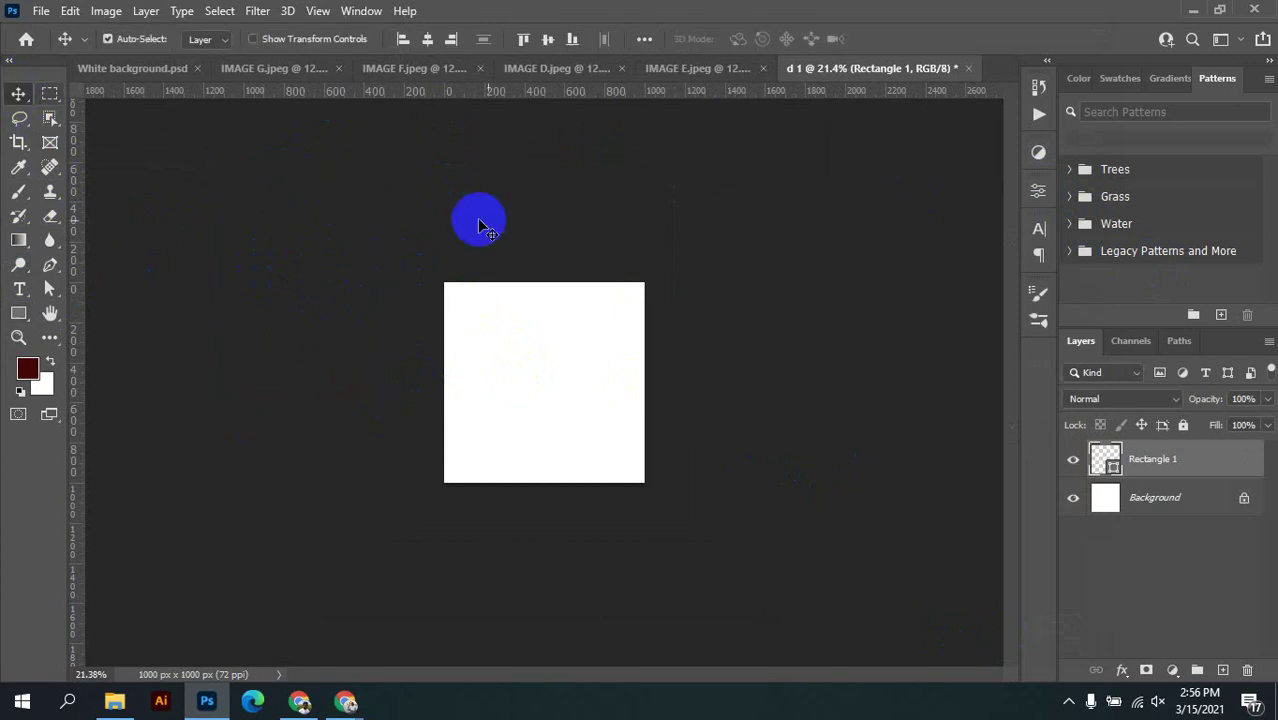
pyautogui.moveTo(271, 285); pyautogui.dragTo(539, 370)
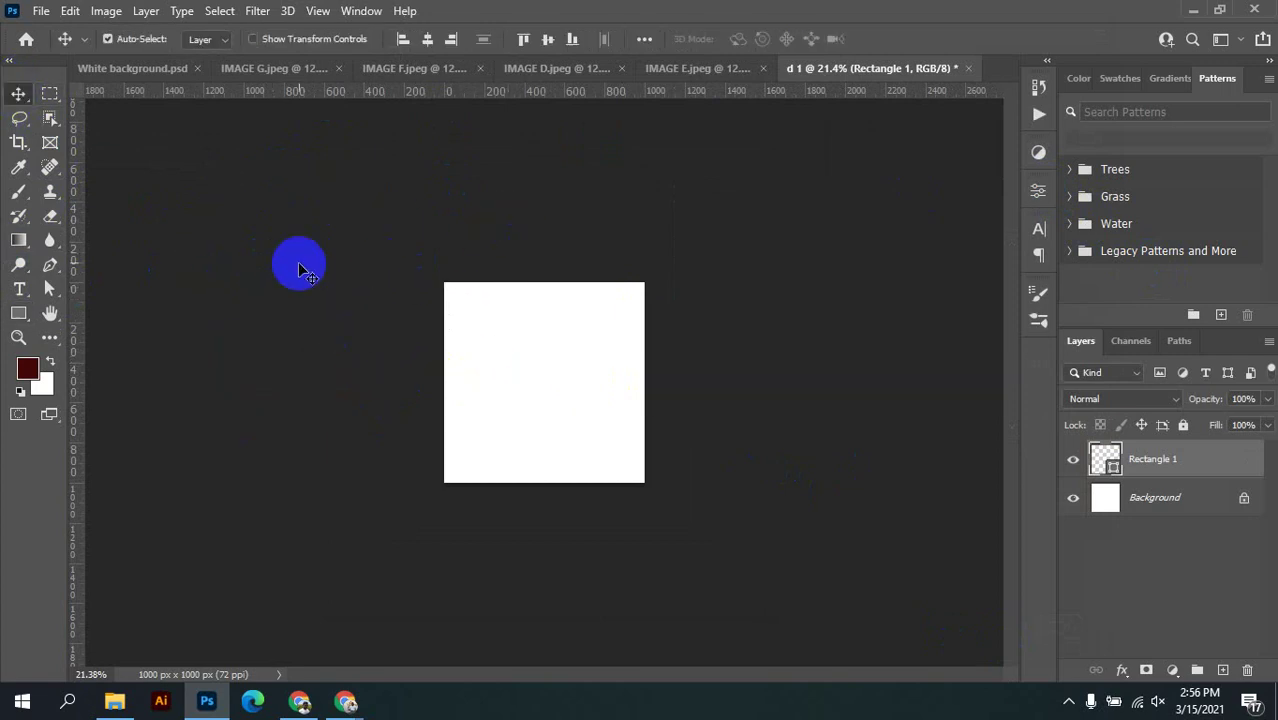
pyautogui.moveTo(299, 270); pyautogui.dragTo(471, 360)
# Use Free Transform to move the rectangle onto the canvas and back beyond its left edge, at X about -1042 px and Y 500 px
pyautogui.click(1095, 460)
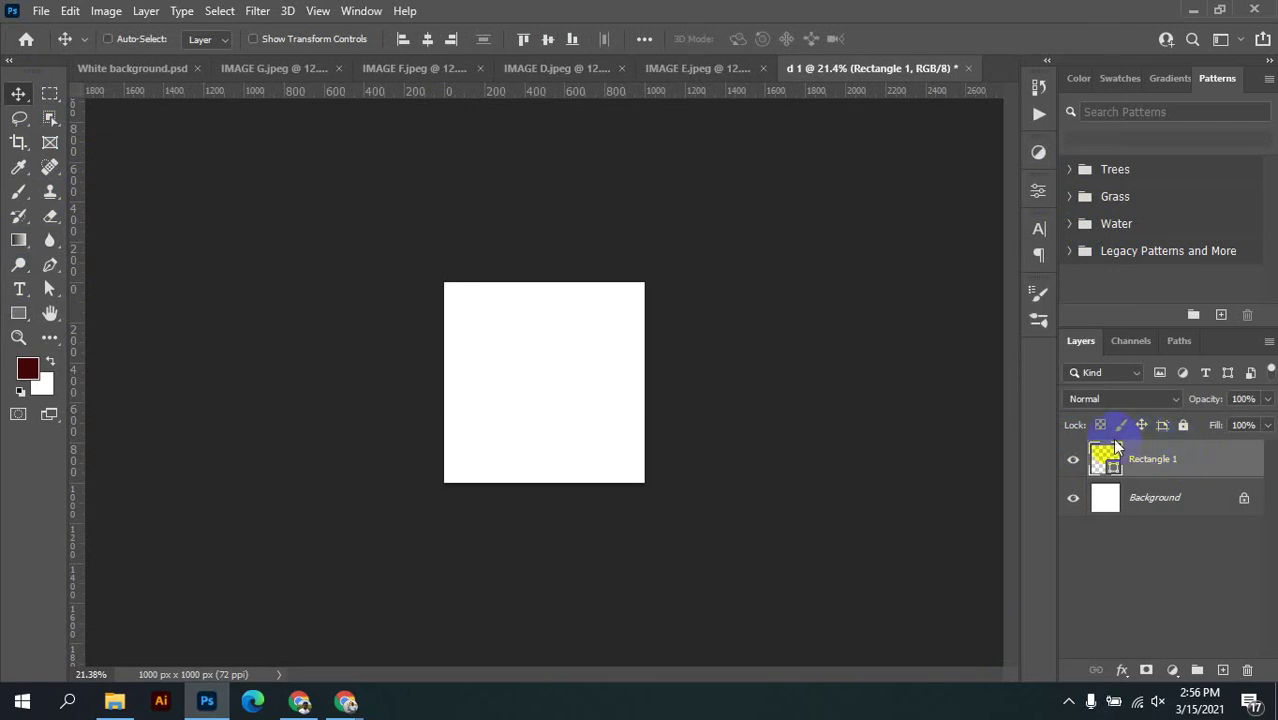
pyautogui.hotkey('ctrl', 't')
pyautogui.moveTo(305, 302); pyautogui.dragTo(518, 324)
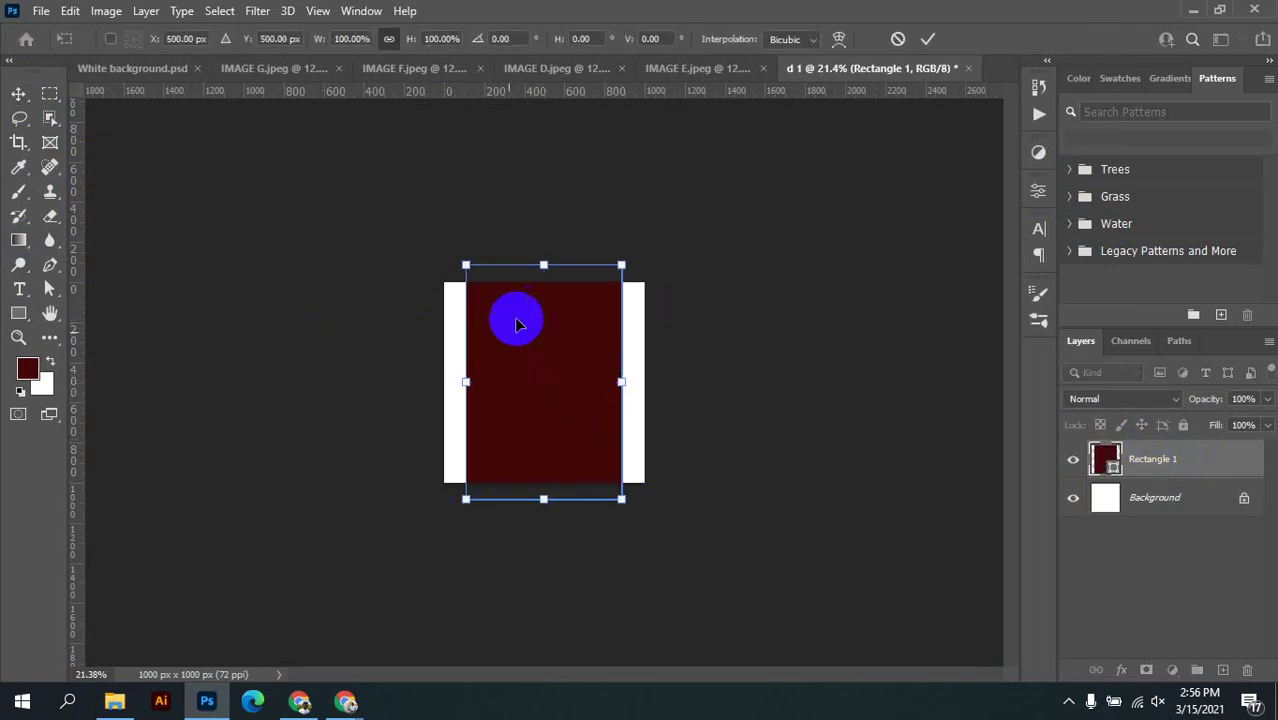
pyautogui.moveTo(565, 374); pyautogui.dragTo(258, 371)
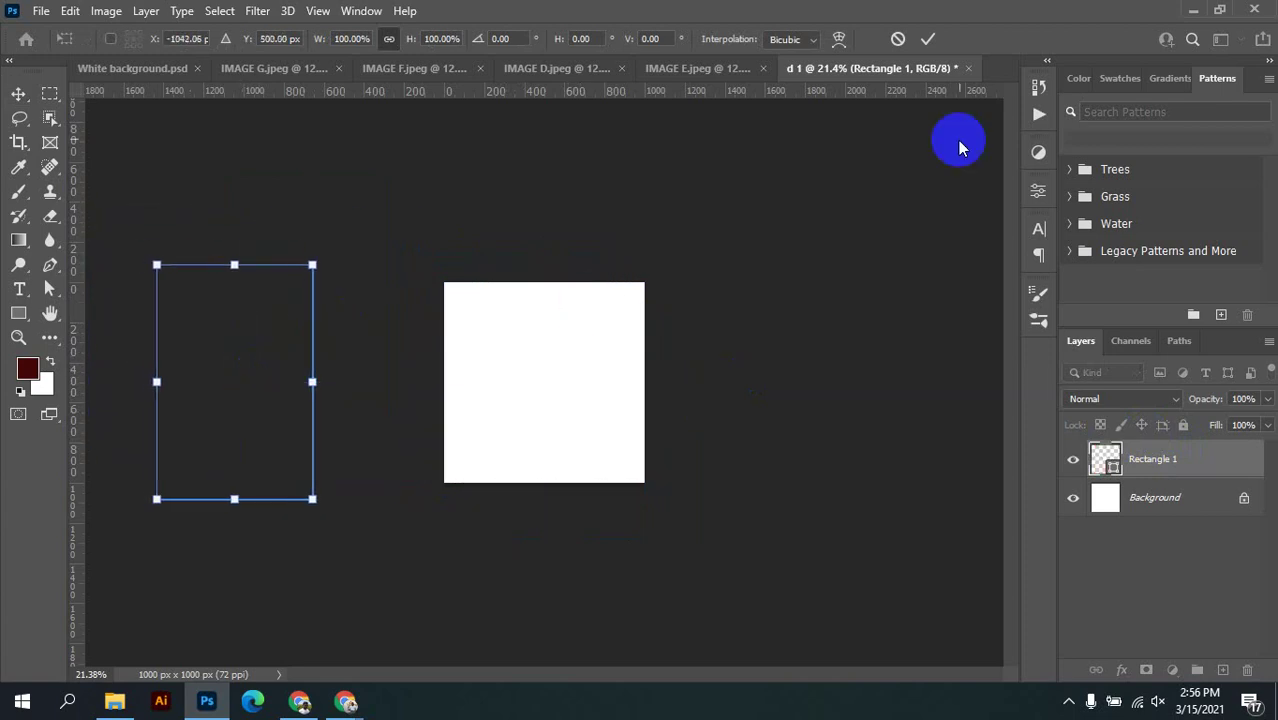
pyautogui.click(928, 40)
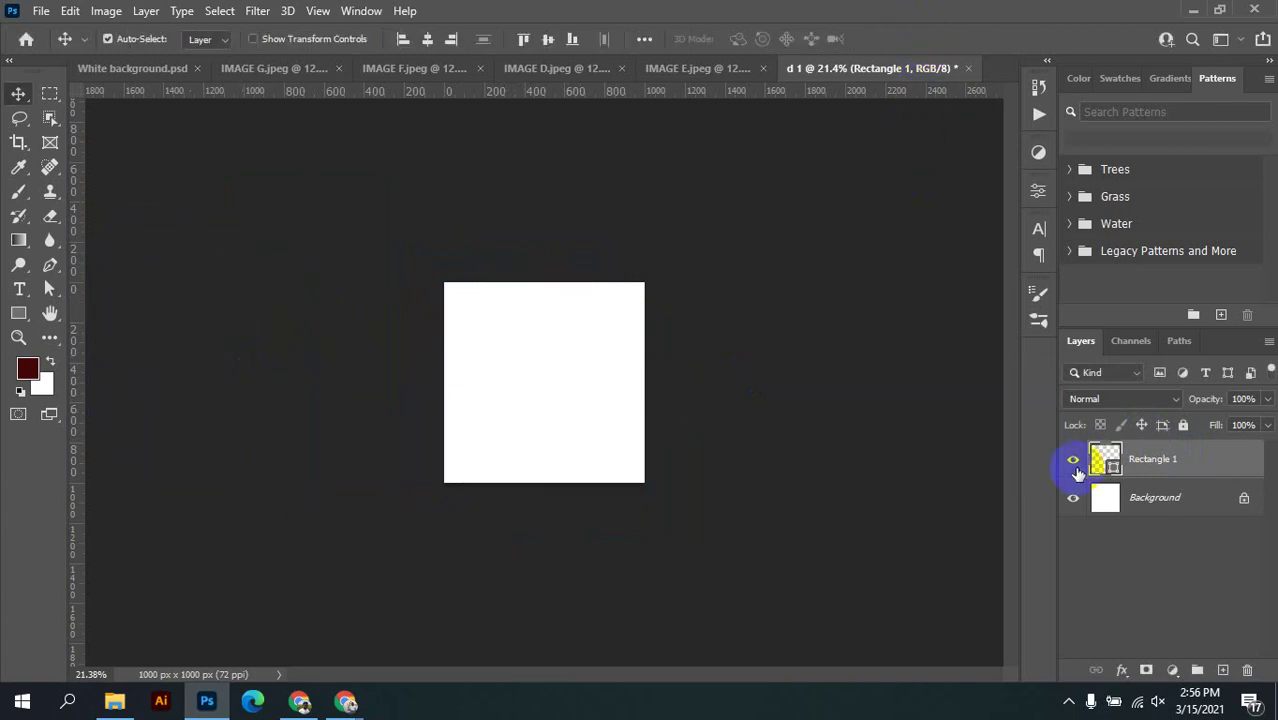
pyautogui.scroll(7, 491, 384)
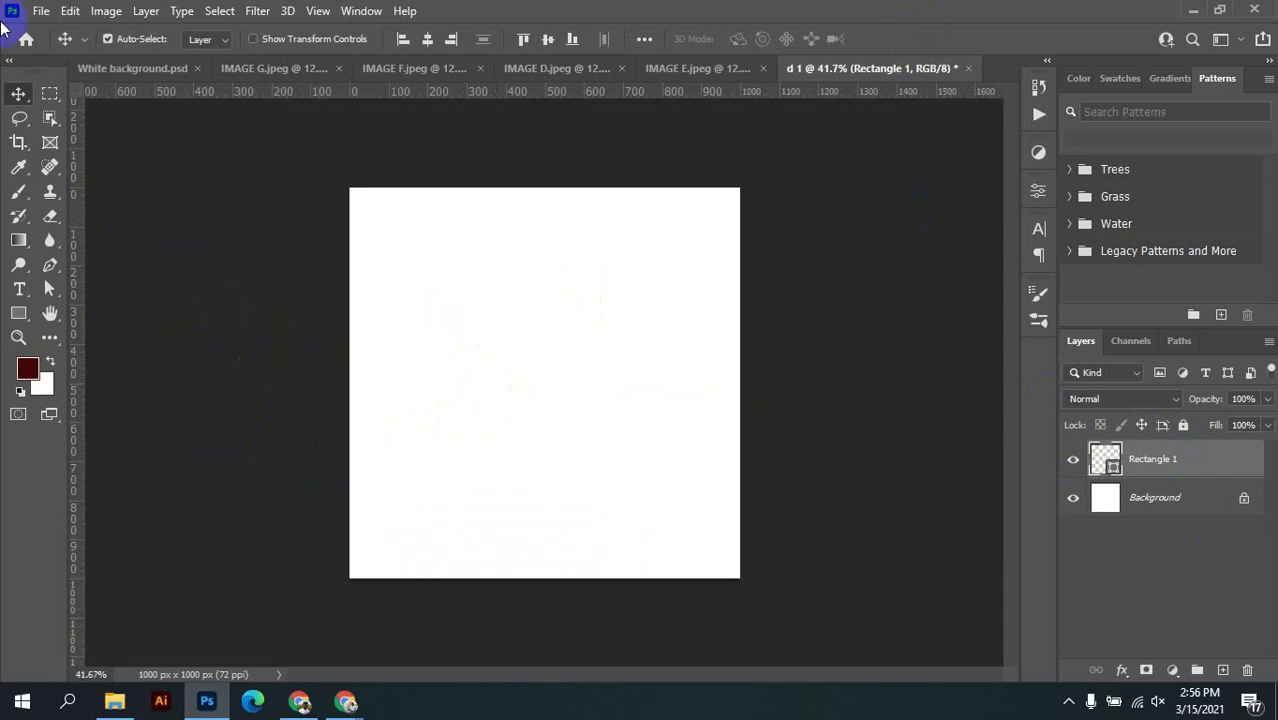
# Create a 1000 x 1000 px document named "a 1" at 72 pixels/inch with a white background and the Artboards option enabled
pyautogui.click(41, 11)
pyautogui.click(57, 35)
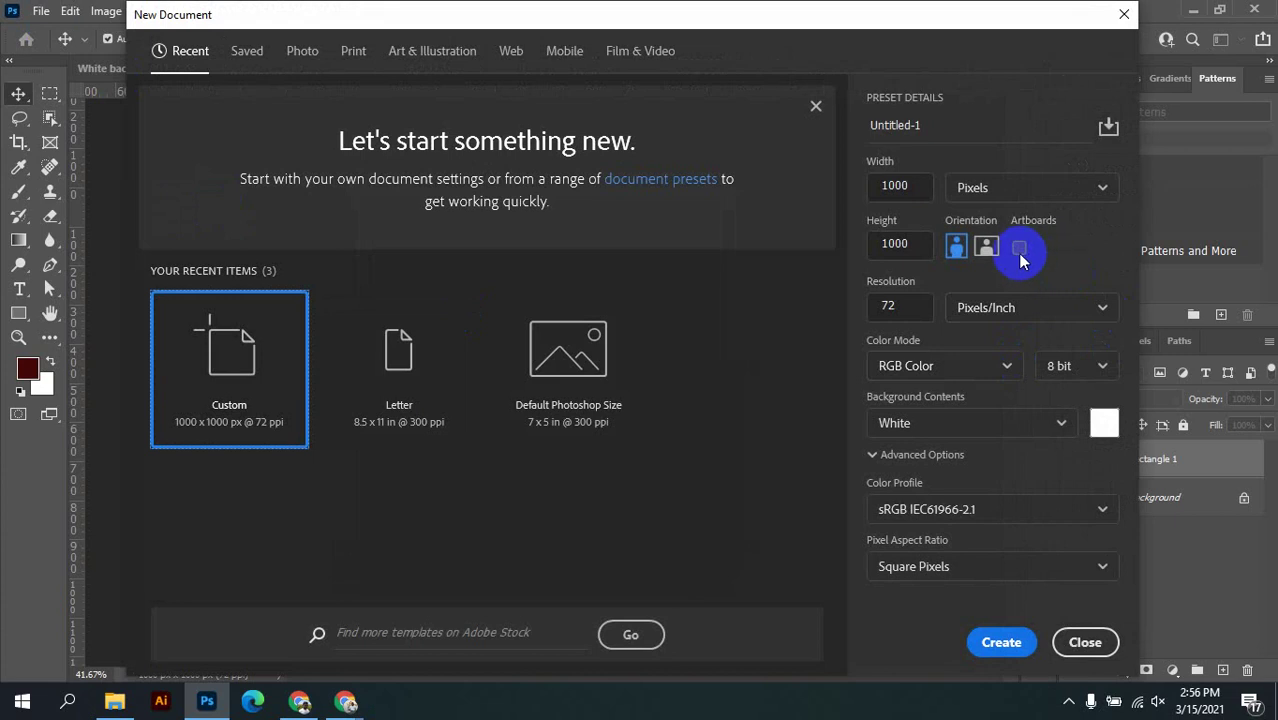
pyautogui.click(1019, 250)
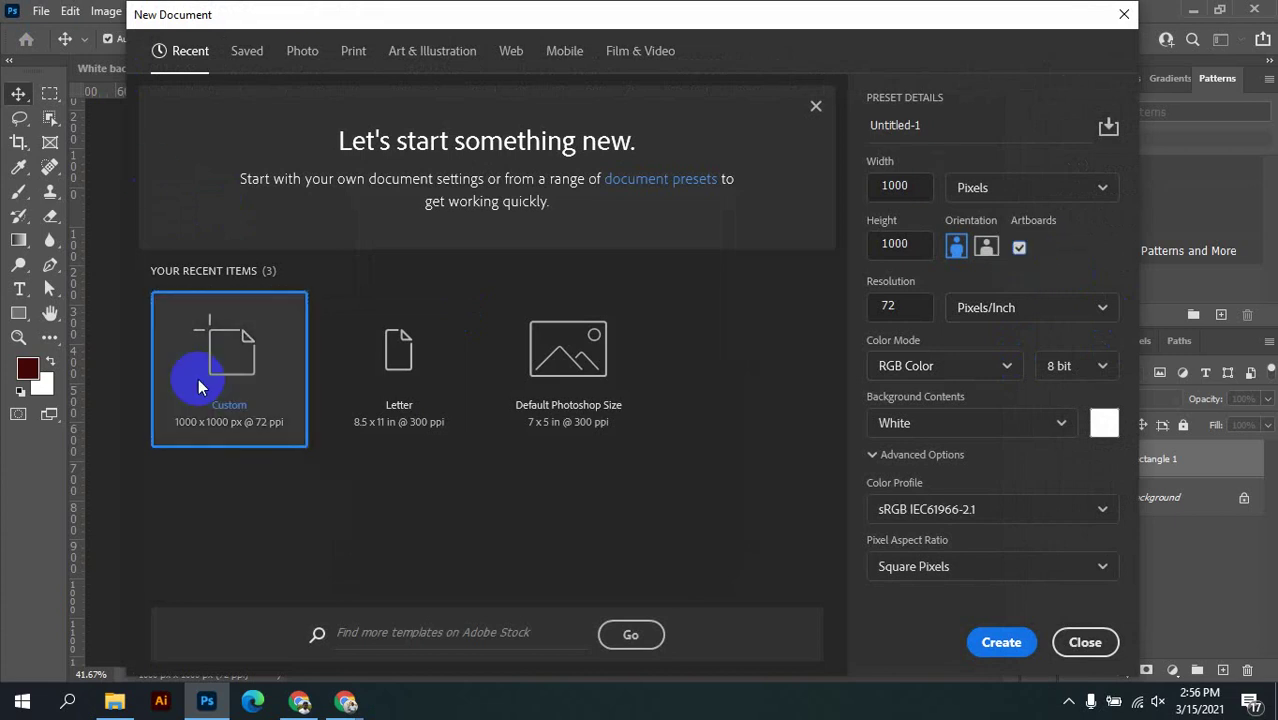
pyautogui.moveTo(1025, 118); pyautogui.dragTo(845, 120)
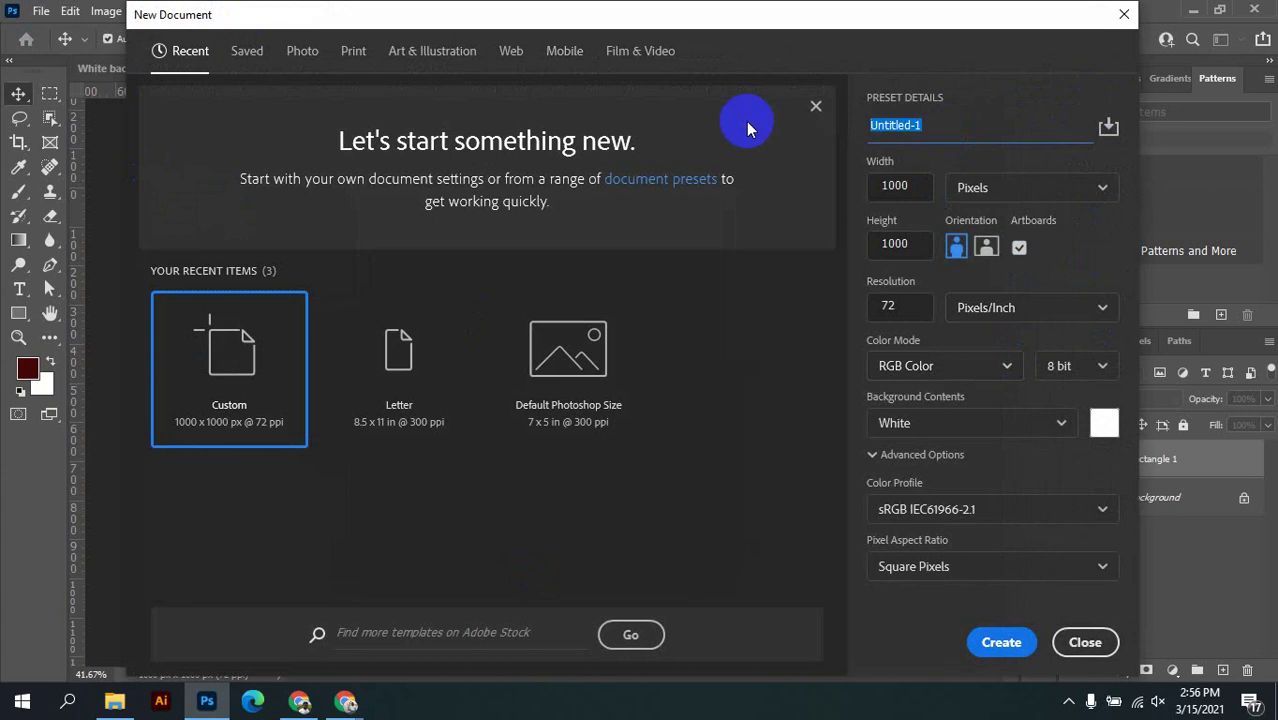
pyautogui.write('a 1')
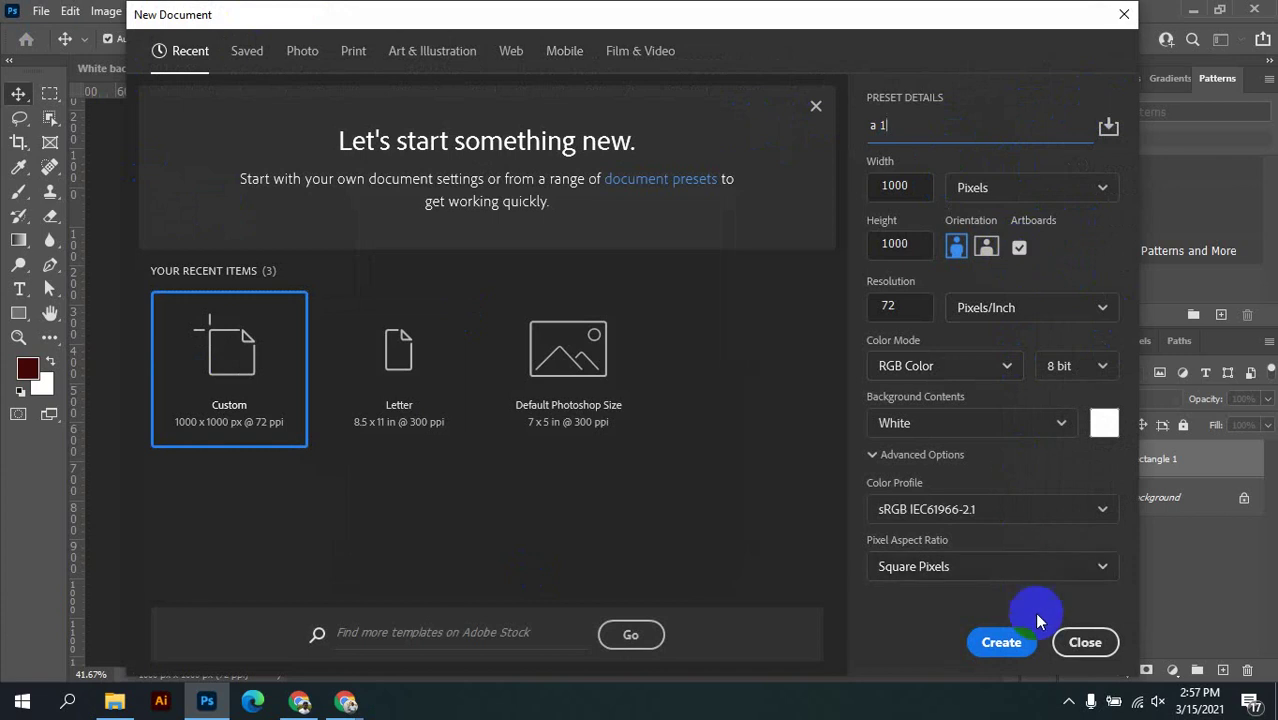
pyautogui.click(1000, 642)
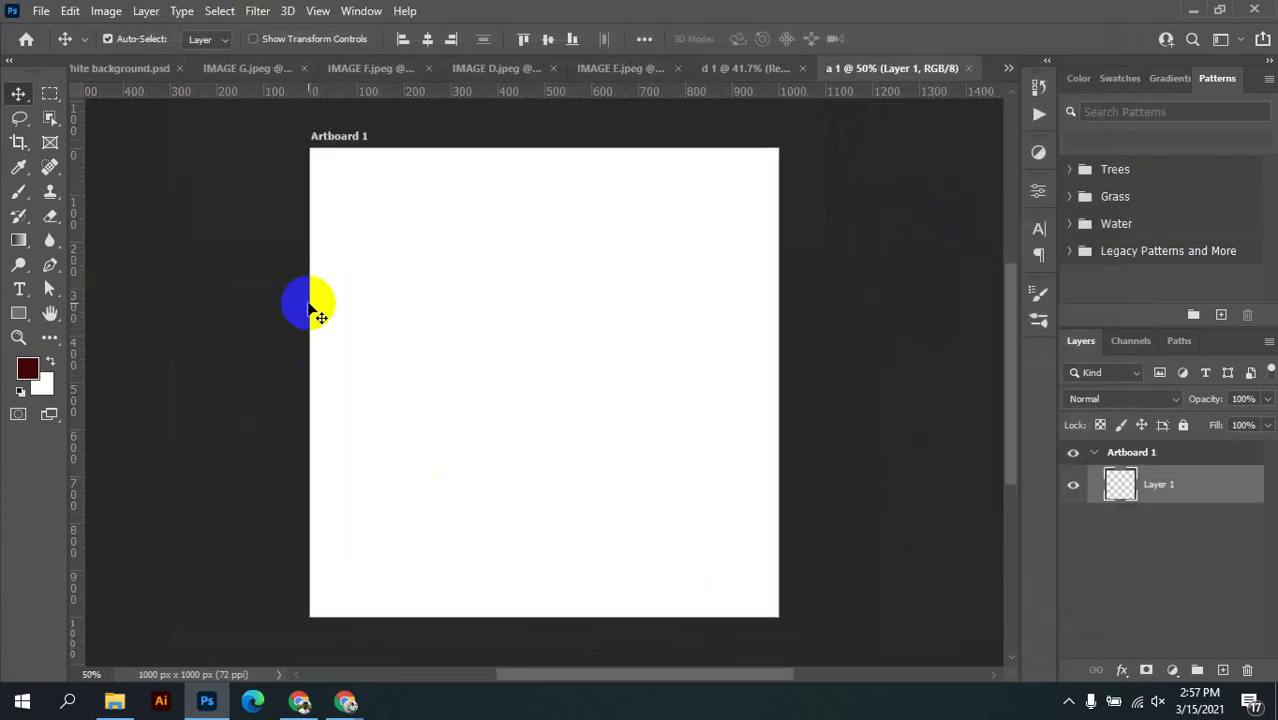
# Draw a dark red rectangle about 1232 x 873 px on the empty area left of Artboard 1
pyautogui.scroll(-5, 495, 326)
pyautogui.scroll(-1, 502, 335)
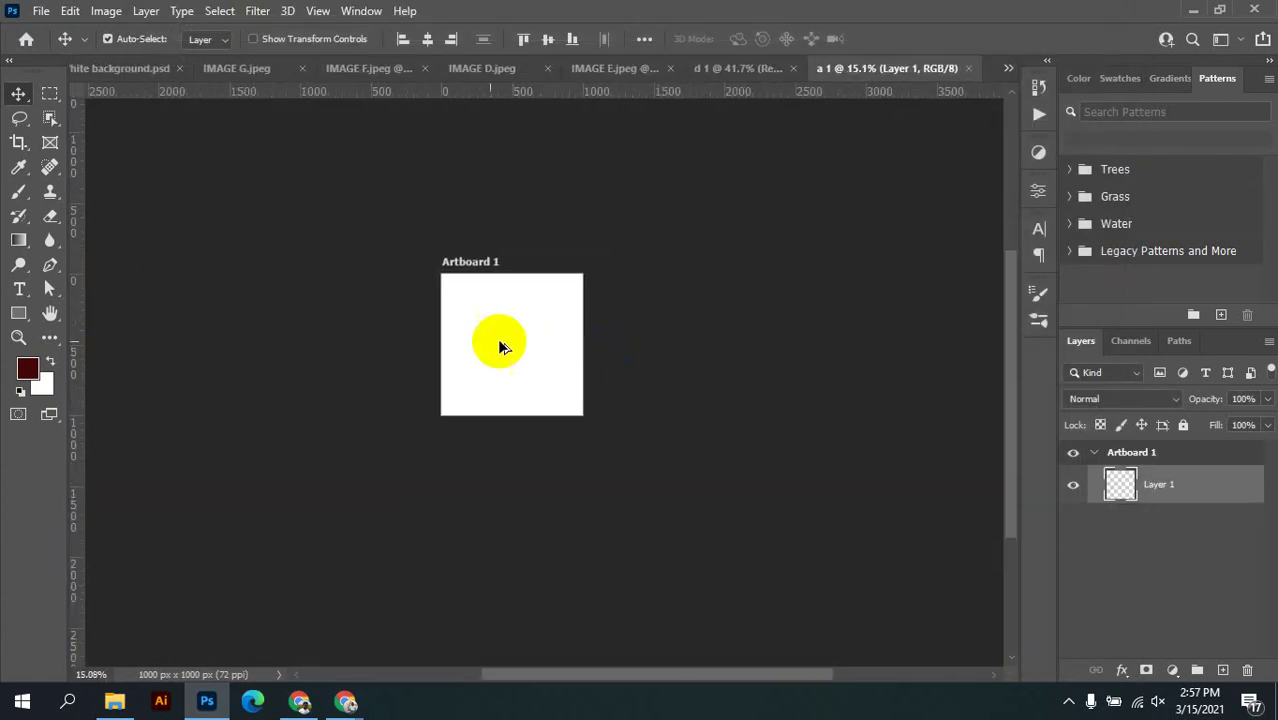
pyautogui.click(19, 310)
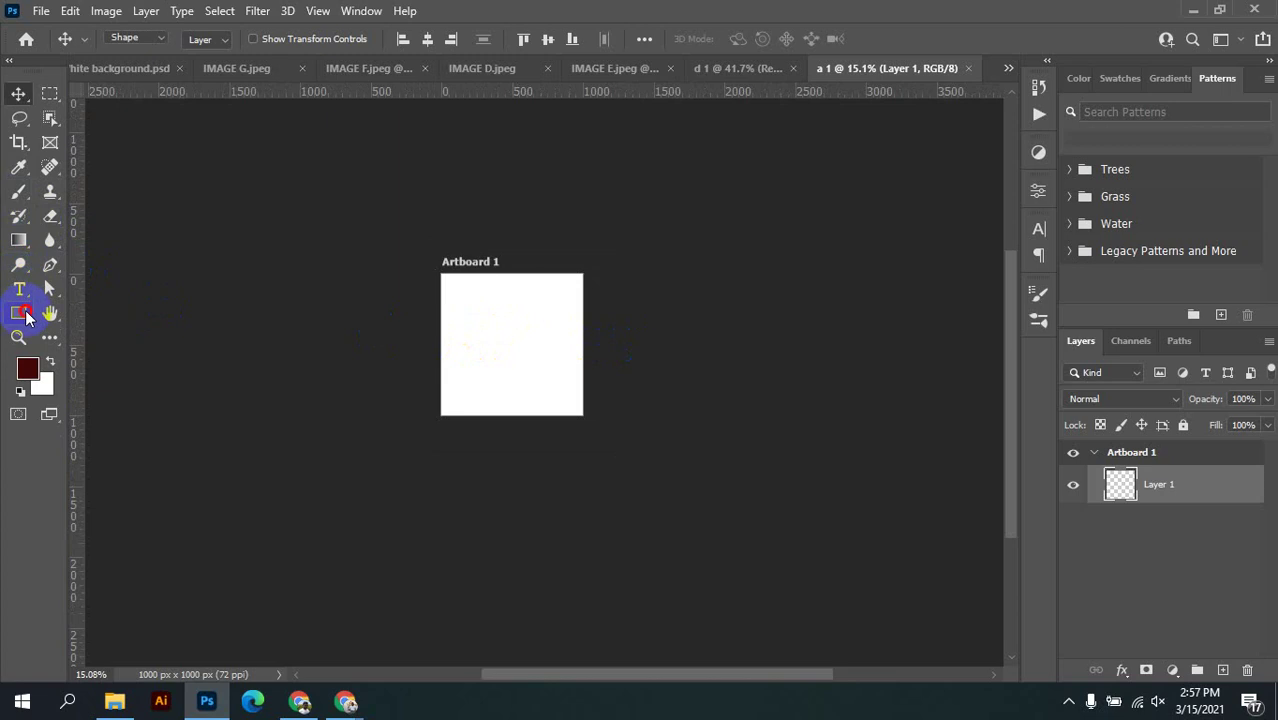
pyautogui.moveTo(163, 264); pyautogui.dragTo(337, 386)
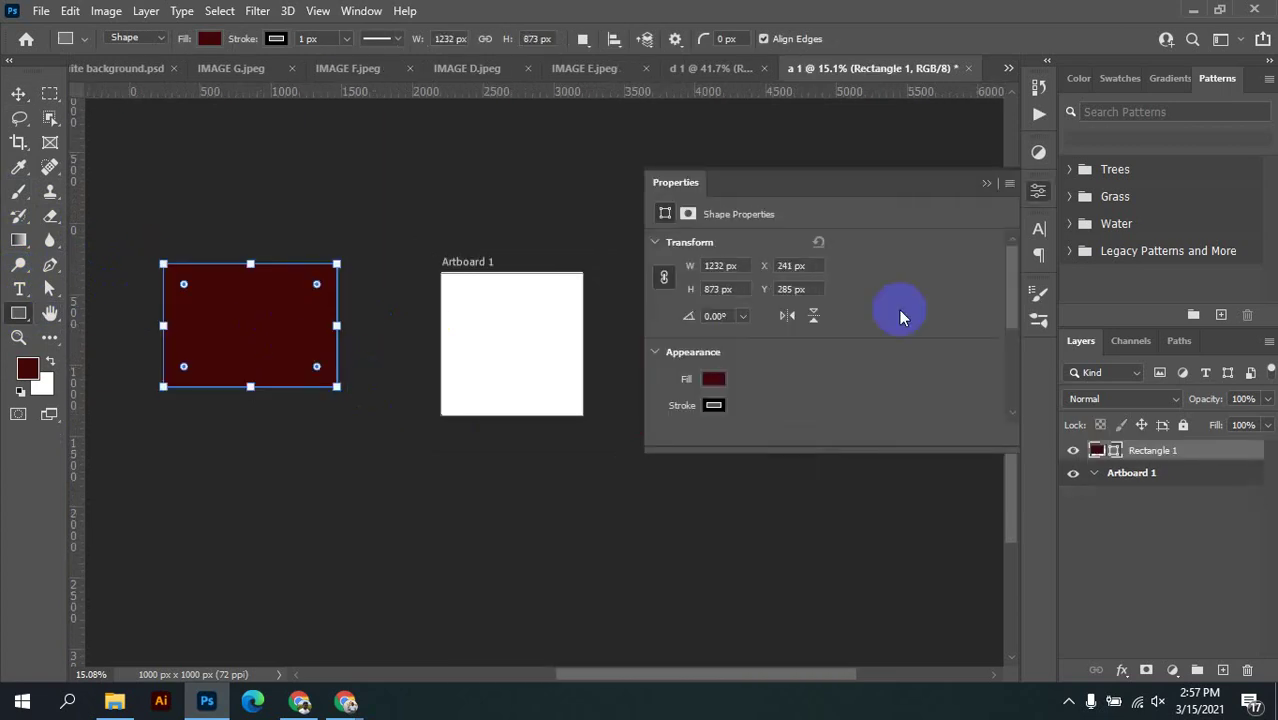
pyautogui.click(1038, 191)
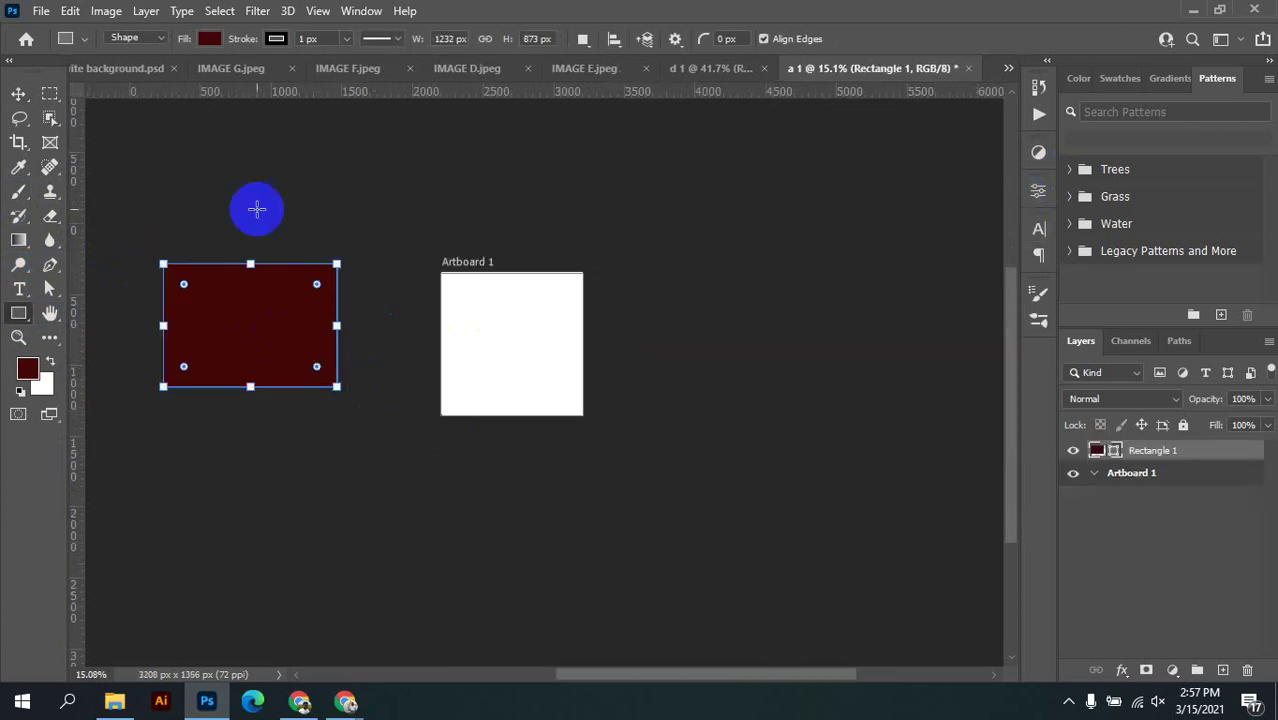
# Reposition the dark red rectangle freely within the empty area outside Artboard 1 with the Move tool
pyautogui.click(18, 93)
pyautogui.click(277, 199)
pyautogui.moveTo(297, 302); pyautogui.dragTo(322, 266)
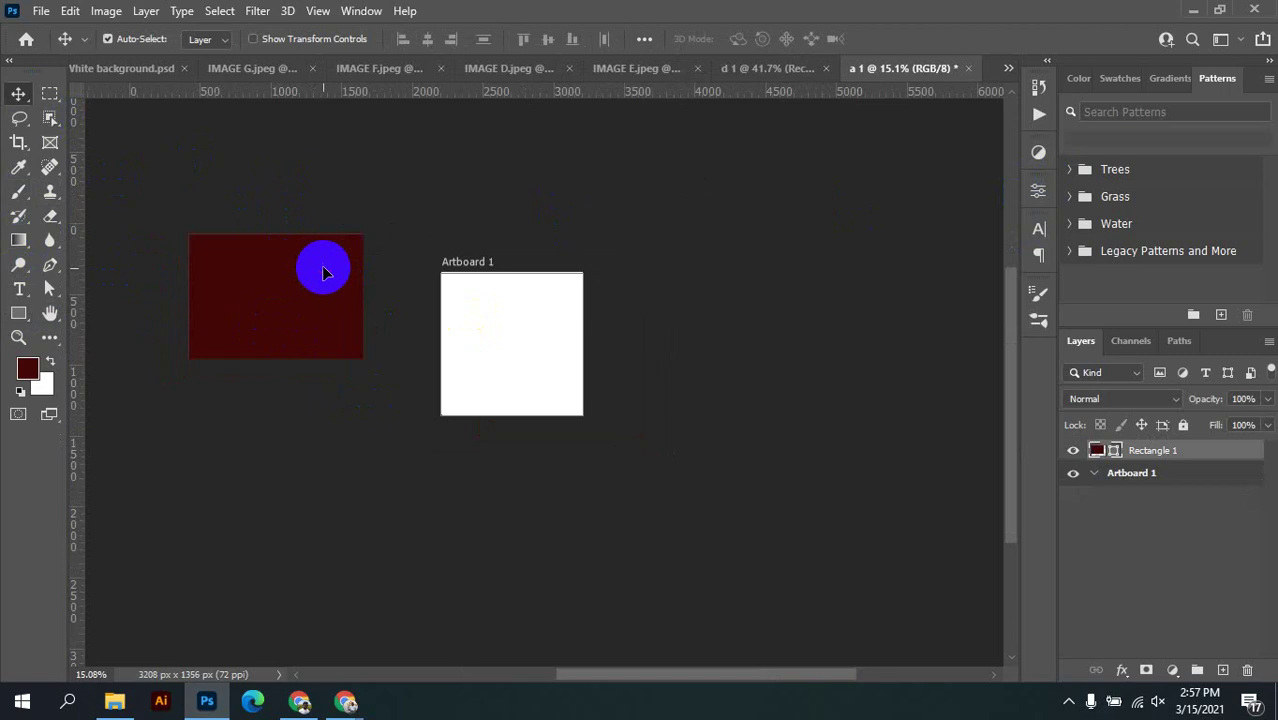
pyautogui.click(644, 38)
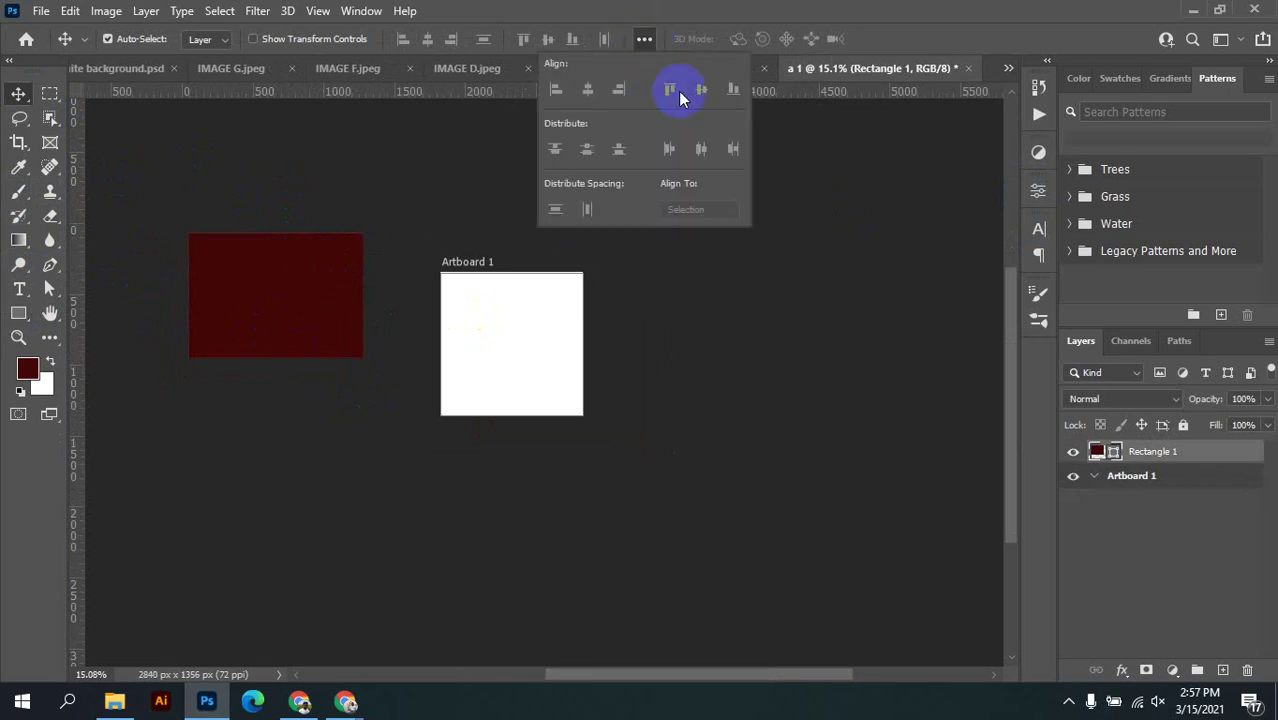
pyautogui.click(340, 252)
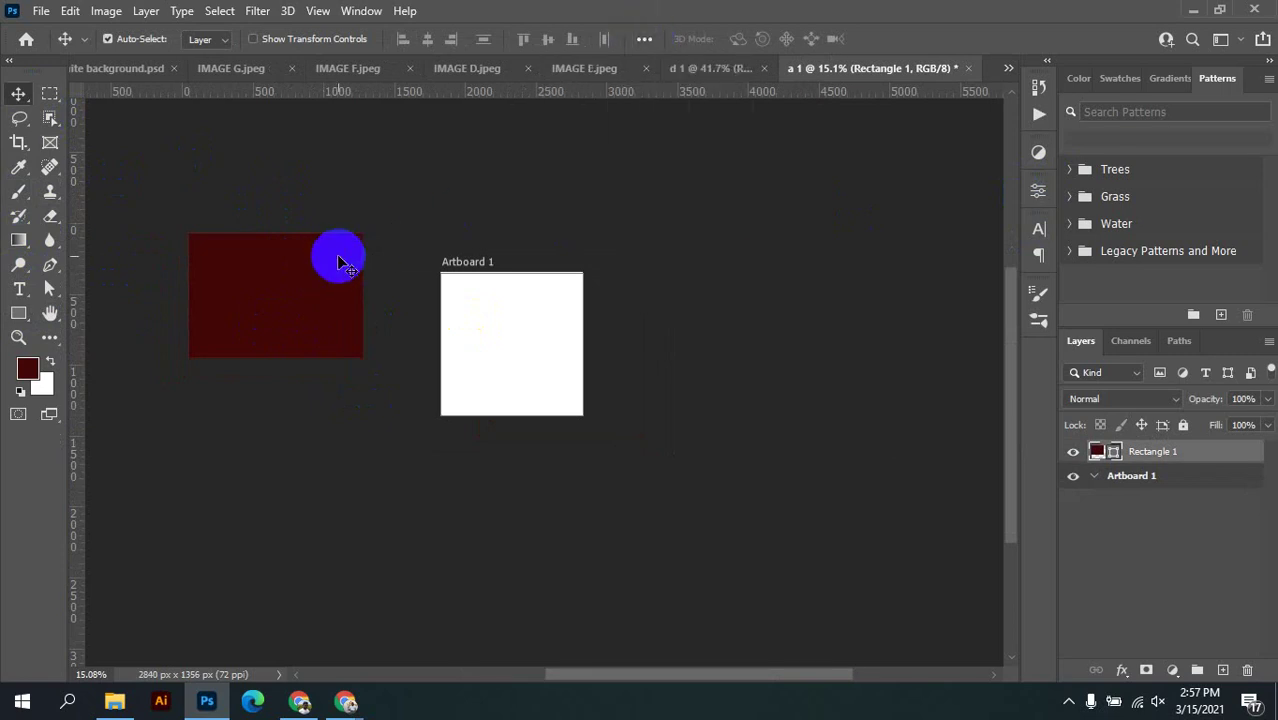
pyautogui.moveTo(338, 262); pyautogui.dragTo(359, 276)
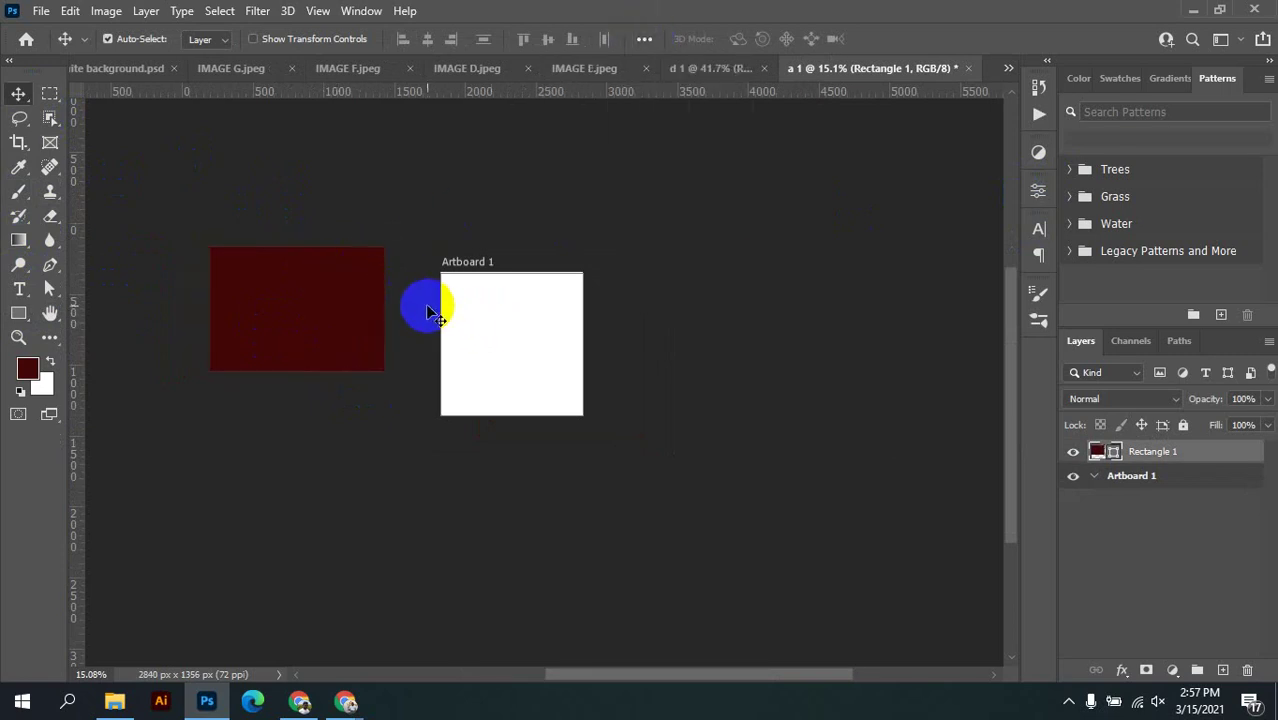
# Move the rectangle onto Artboard 1, collapse the artboard's layer group, and undo the rectangle's moves
pyautogui.moveTo(307, 325); pyautogui.dragTo(533, 328)
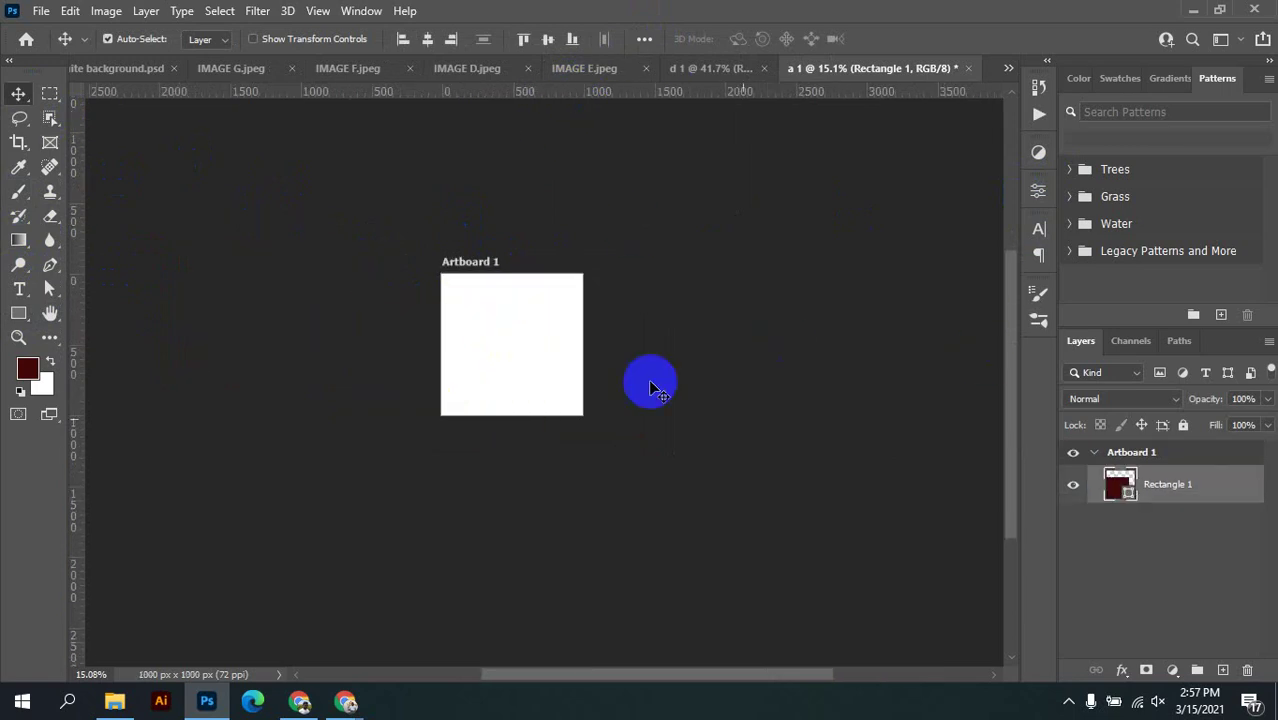
pyautogui.click(1094, 452)
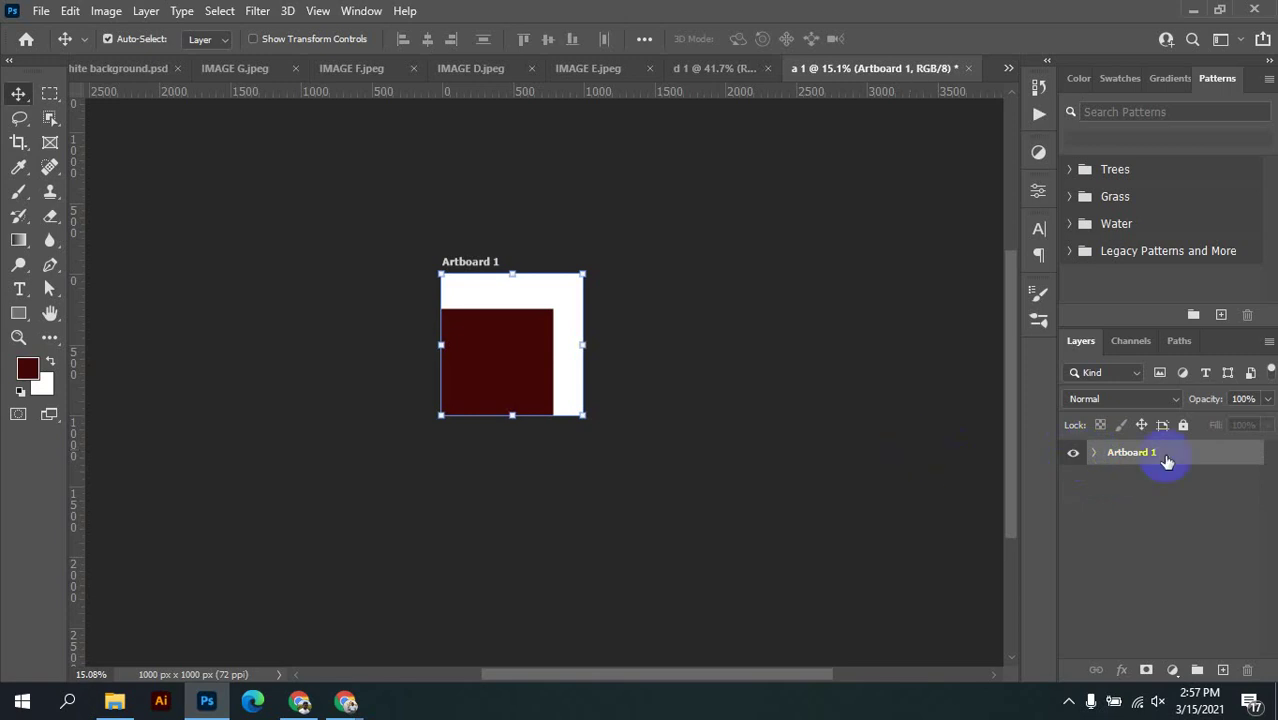
pyautogui.hotkey('ctrl', 'z')
pyautogui.hotkey('ctrl', 'z')
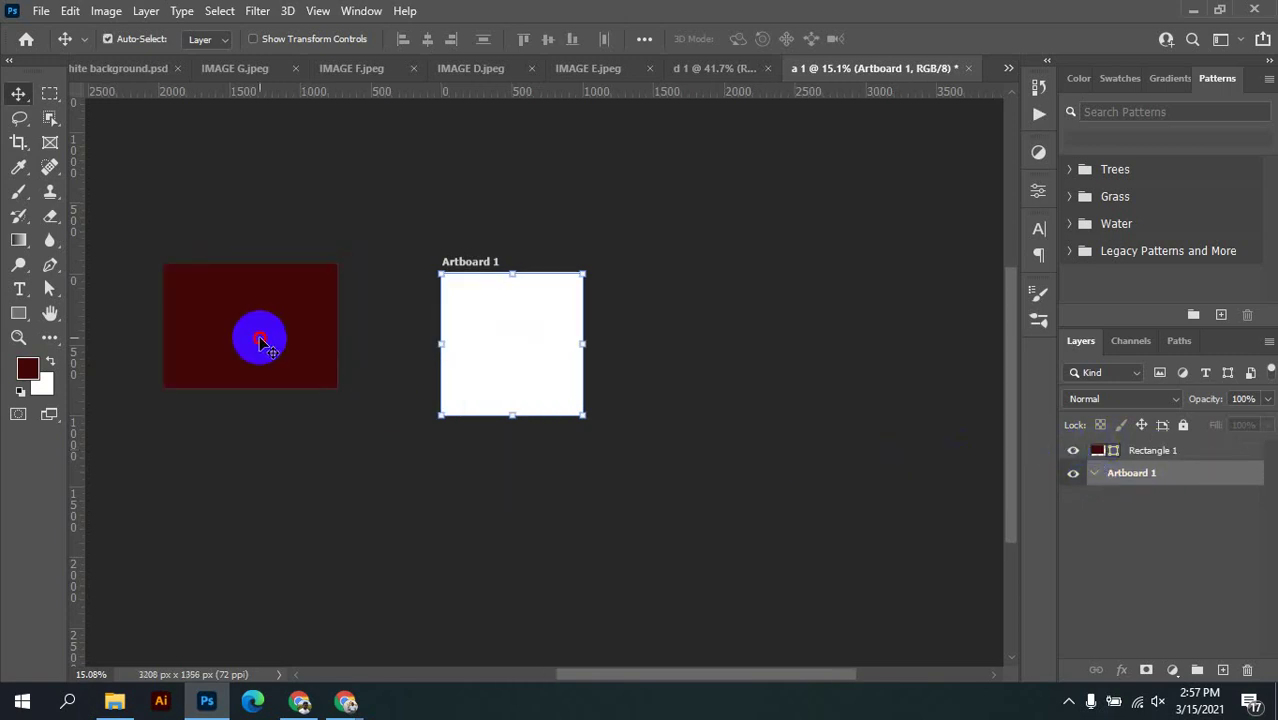
# Move the dark red rectangle closer to Artboard 1 while keeping it outside the artboard
pyautogui.click(258, 337)
pyautogui.moveTo(278, 268); pyautogui.dragTo(333, 300)
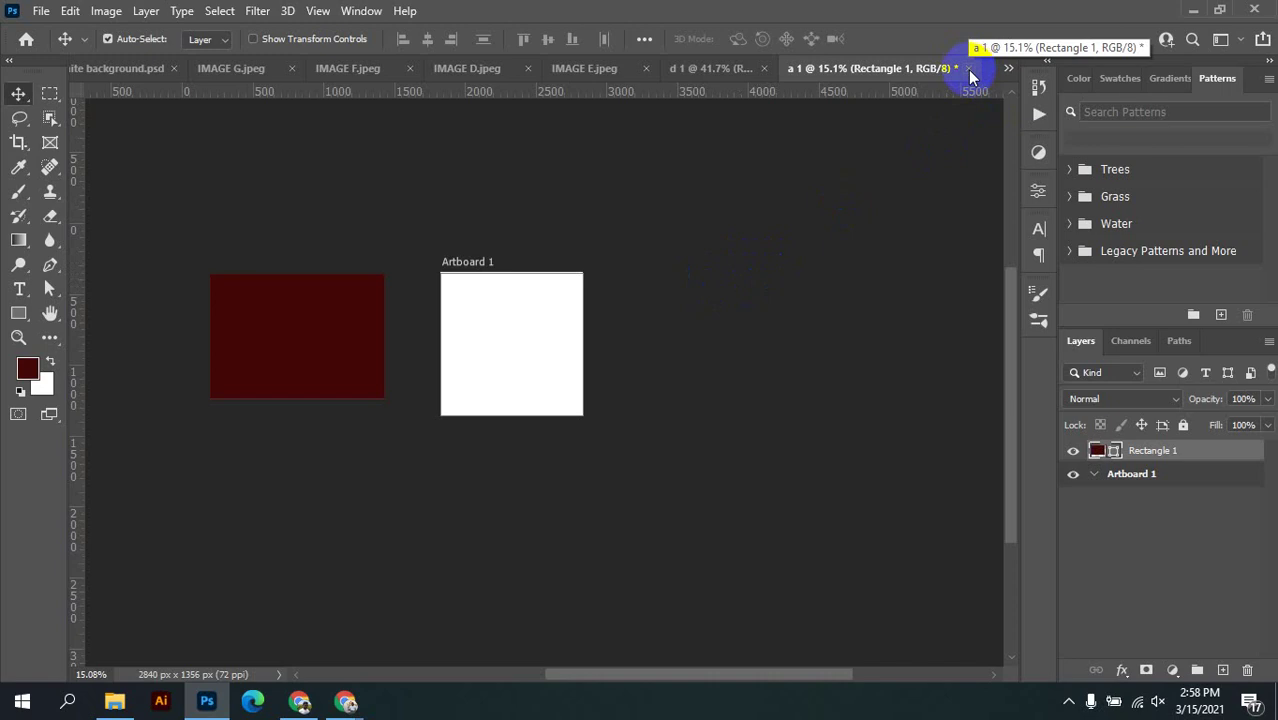
# Switch back to the "d 1" document
pyautogui.click(719, 72)
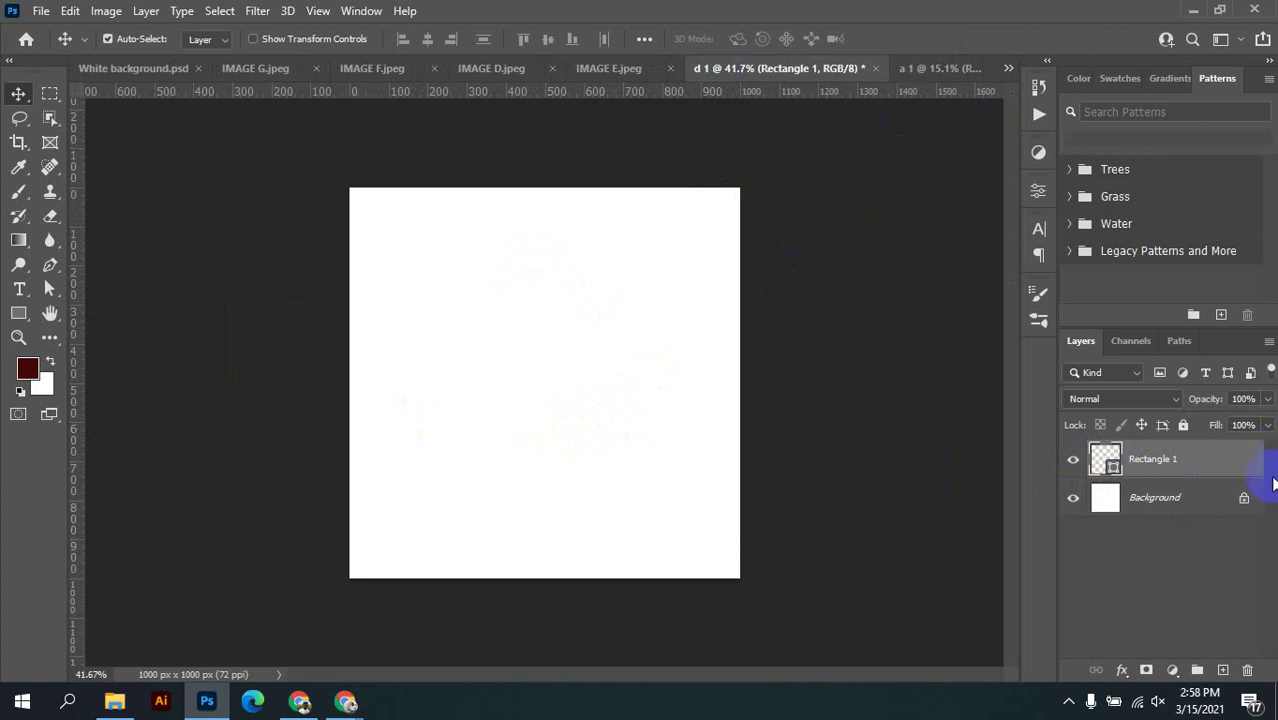
pyautogui.click(1243, 425)
pyautogui.click(428, 200)
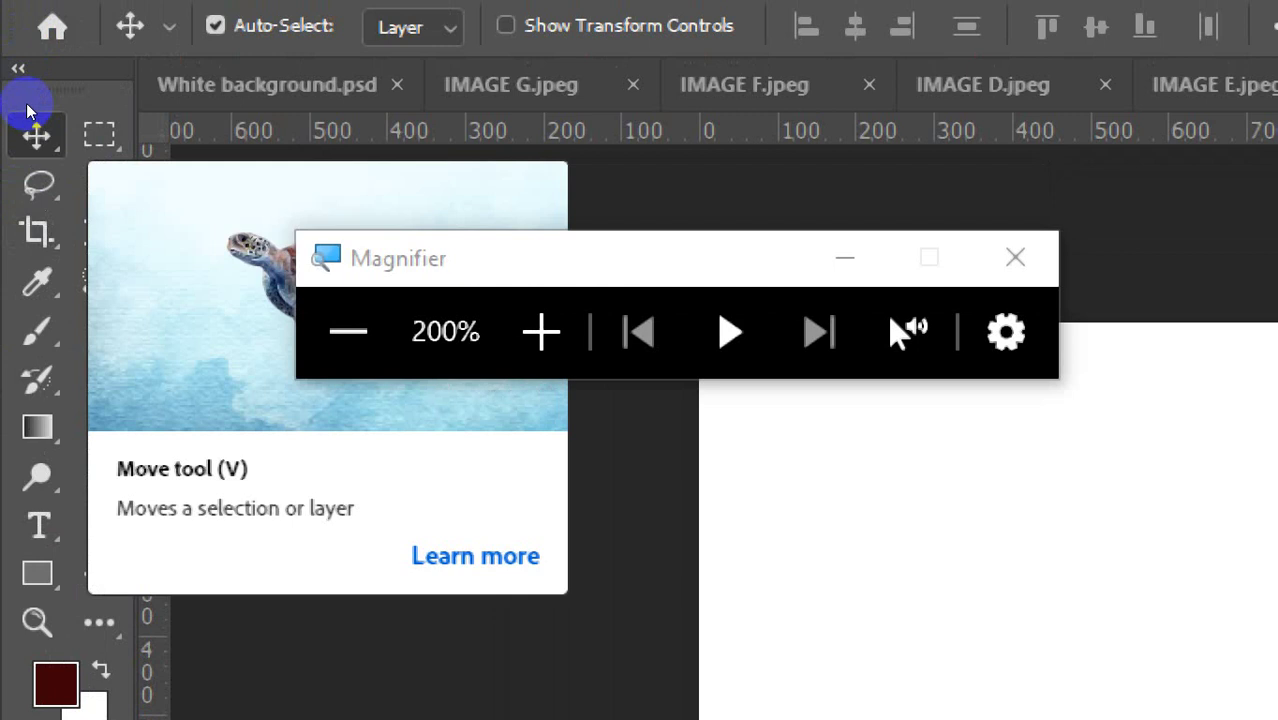
# Magnify the toolbar to 500% with Magnifier and show the tools grouped with the Move tool
pyautogui.press('super+plus')
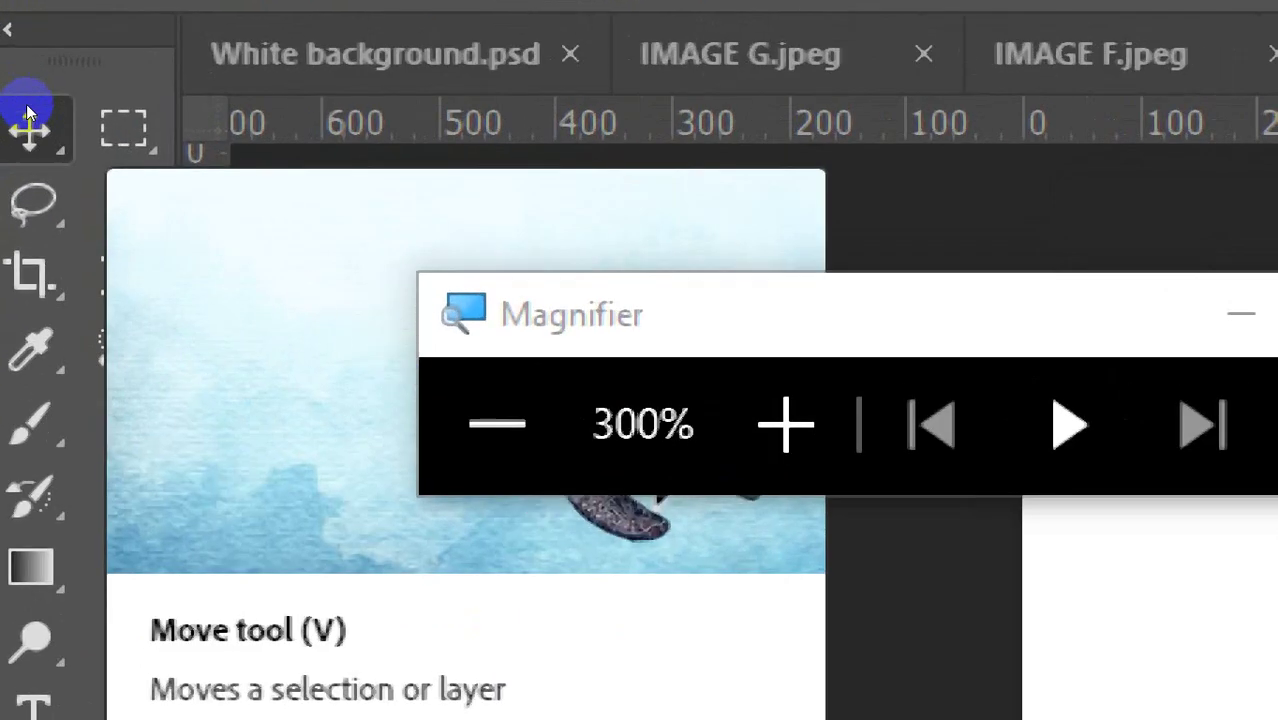
pyautogui.press('super+plus')
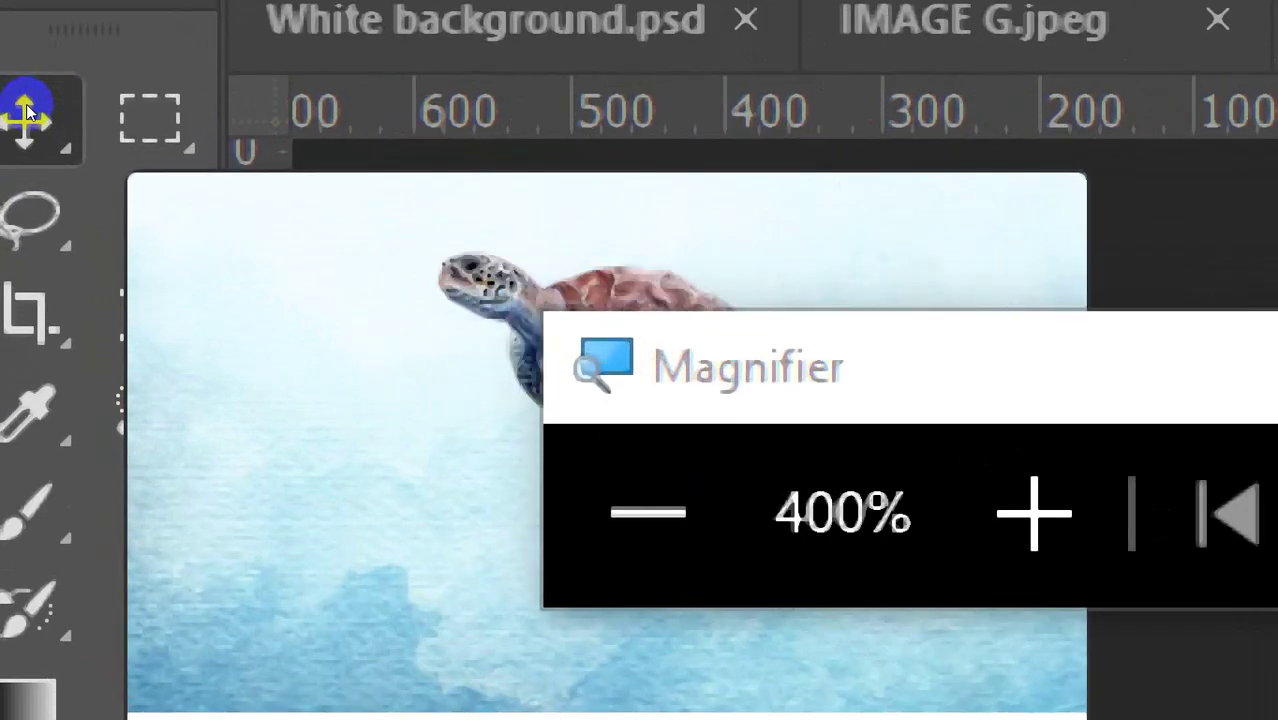
pyautogui.press('super+plus')
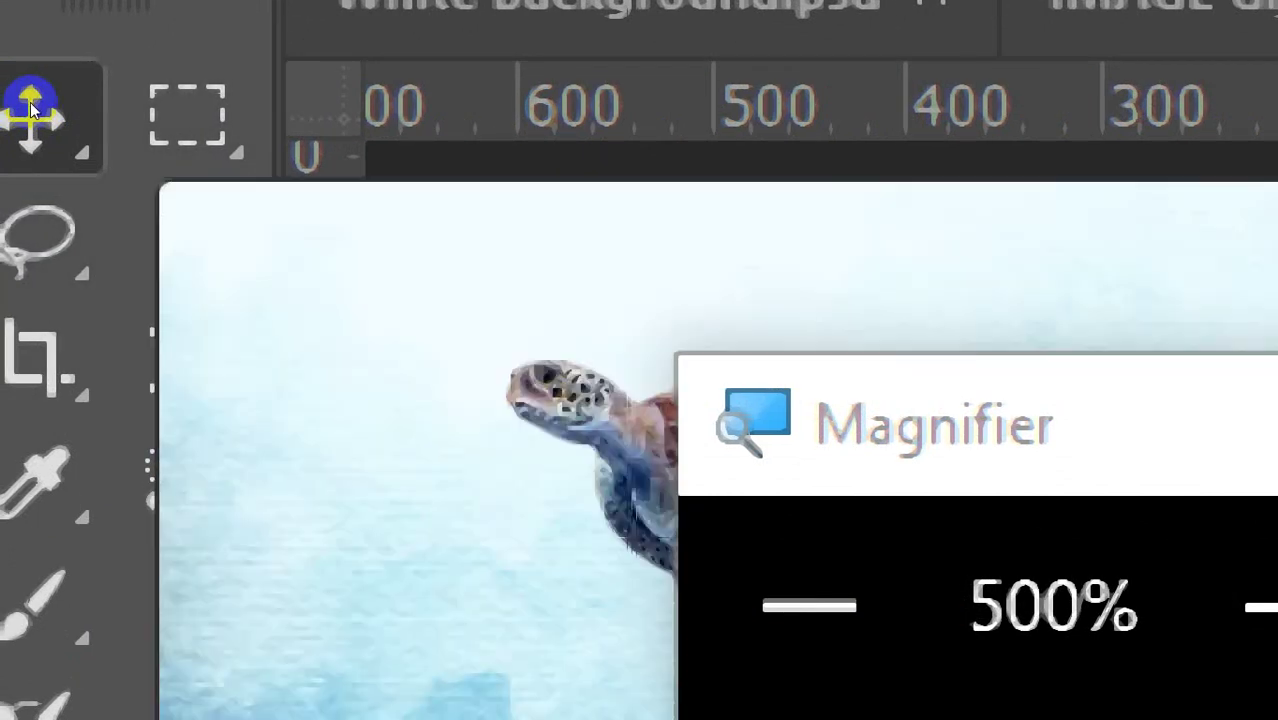
pyautogui.rightClick(28, 98)
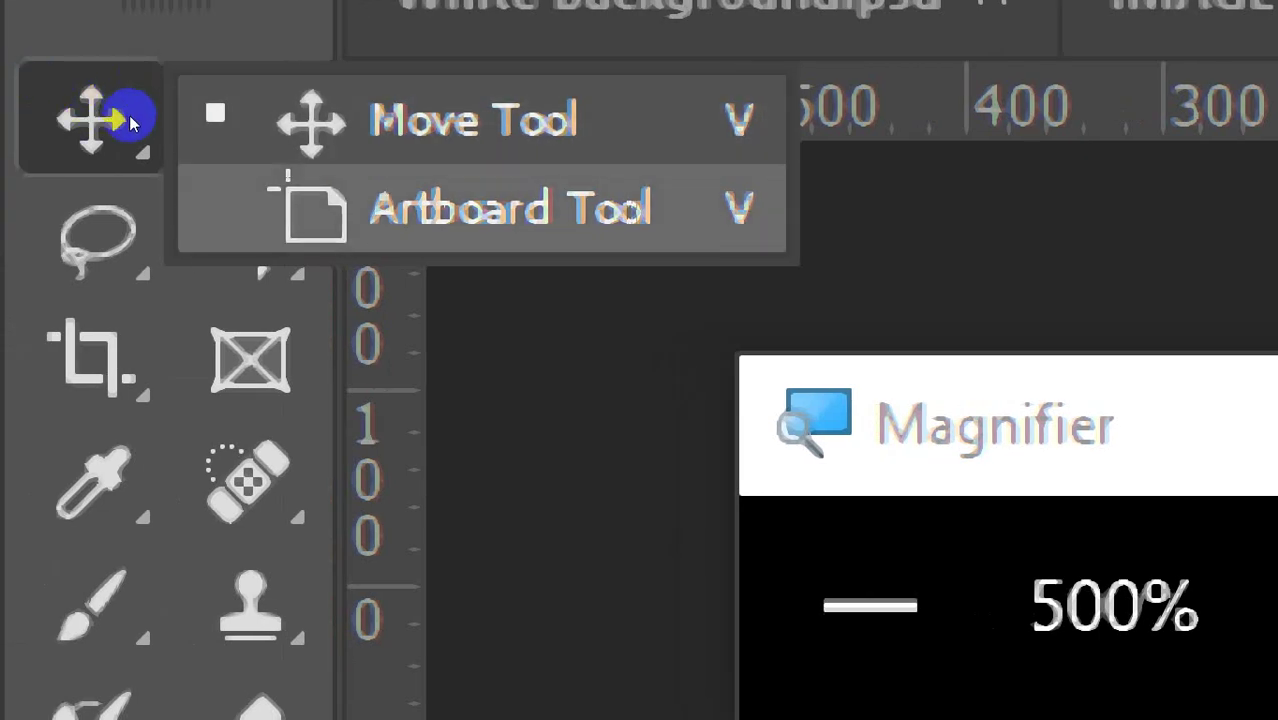
pyautogui.click(61, 174)
pyautogui.rightClick(61, 172)
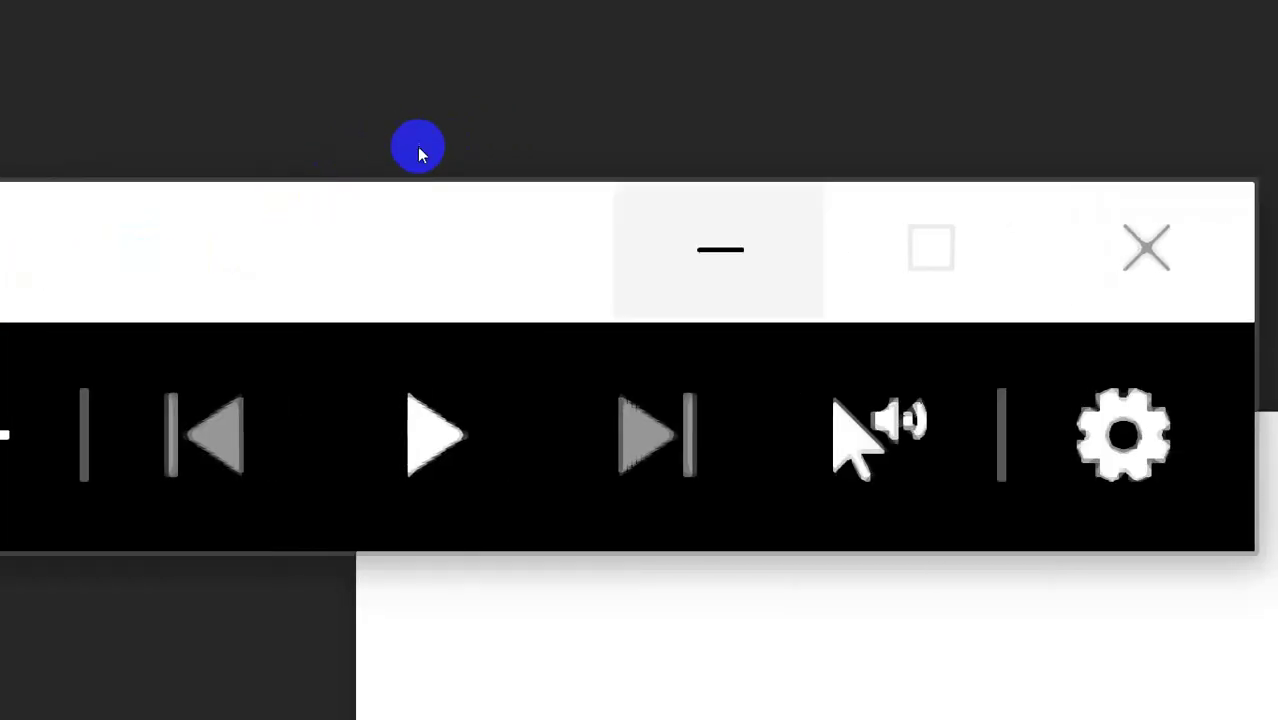
# Show the tools grouped with the Spot Healing Brush and return the screen to normal magnification
pyautogui.click(420, 156)
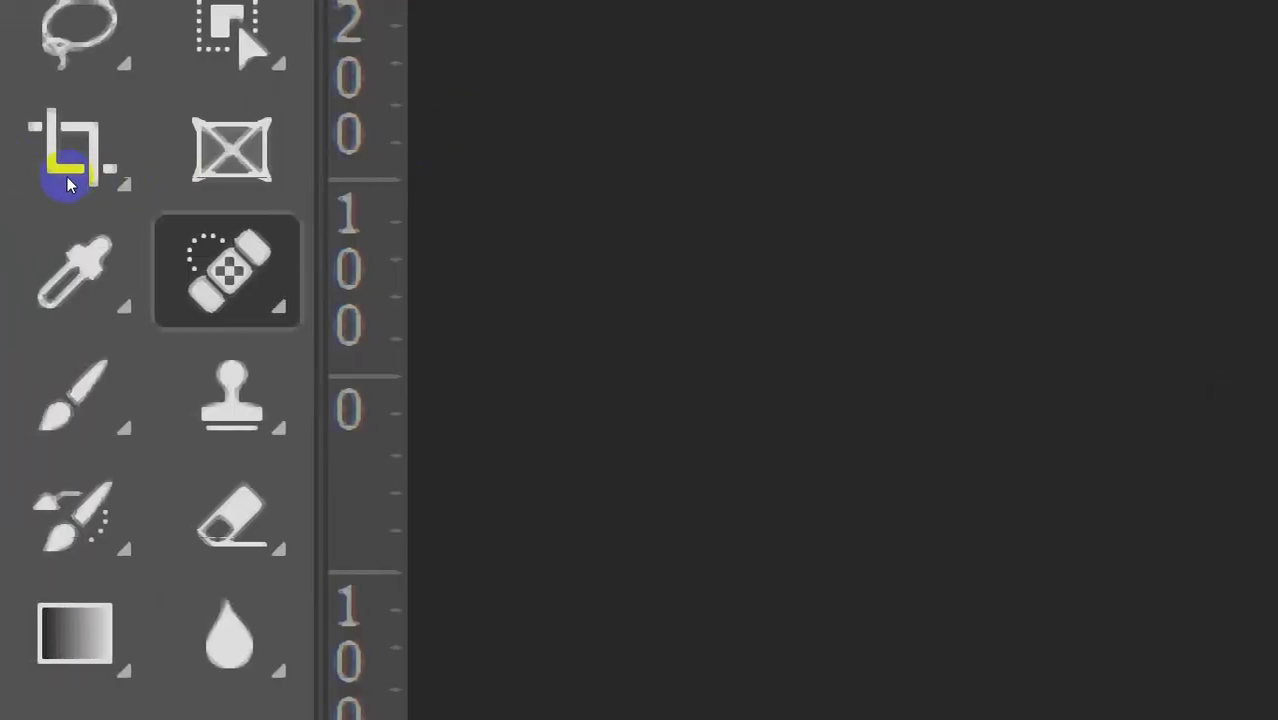
pyautogui.hotkey('ctrl', 'alt', '-')
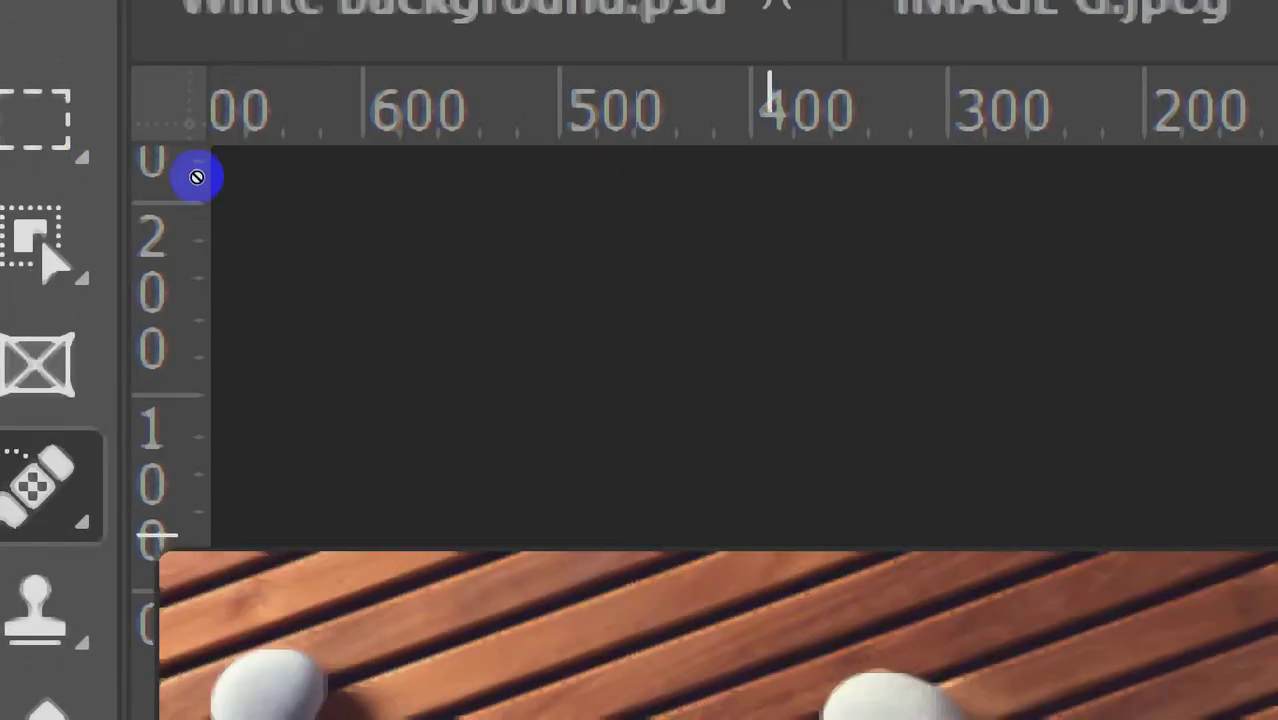
pyautogui.press('s')
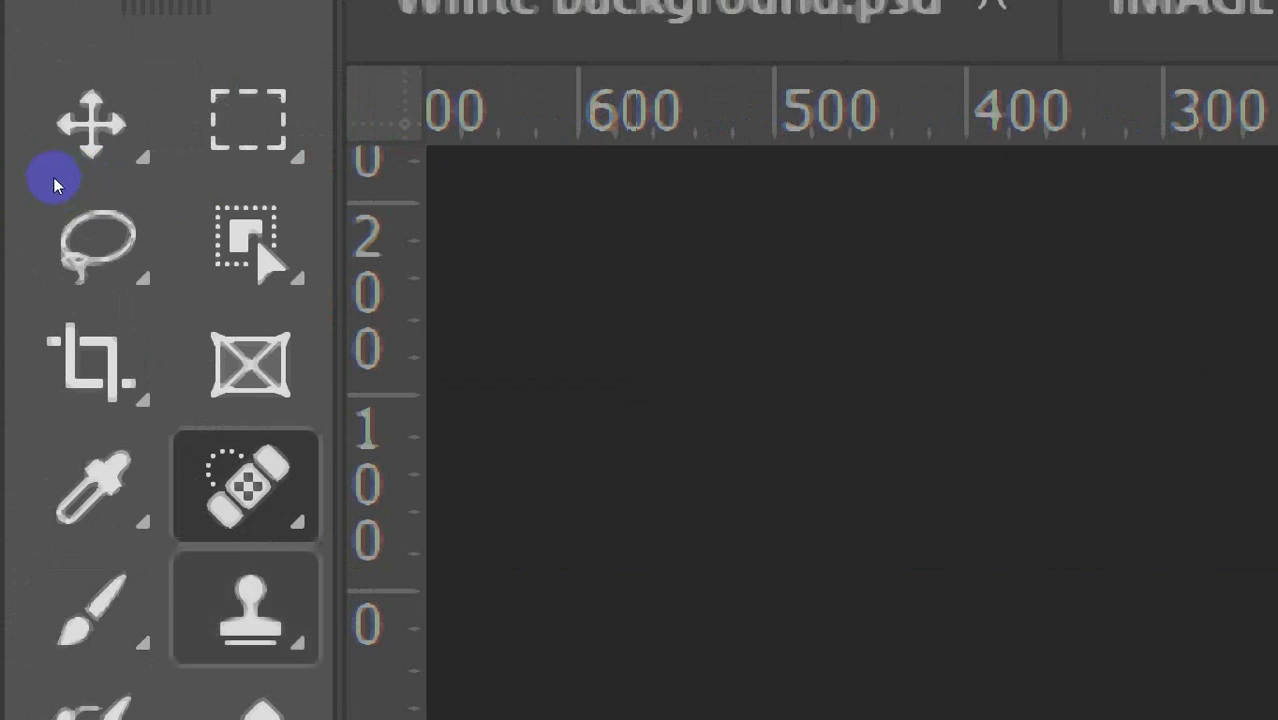
pyautogui.click(61, 174)
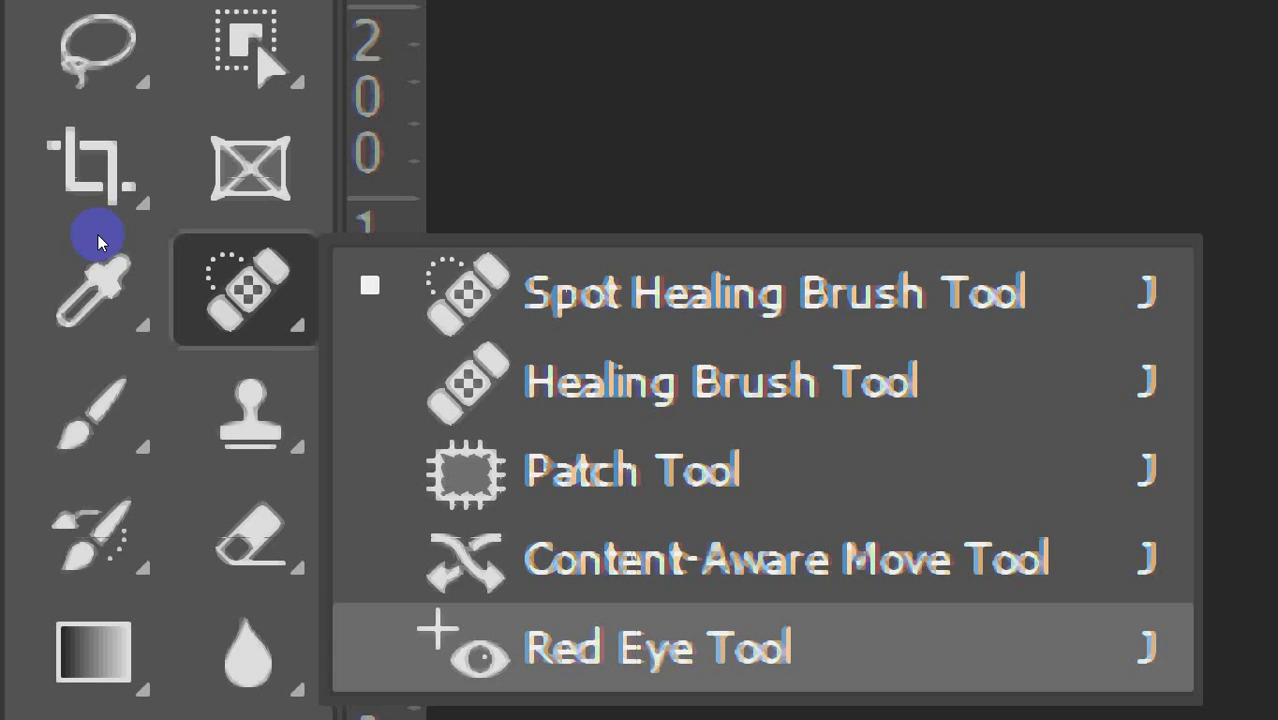
pyautogui.click(97, 234)
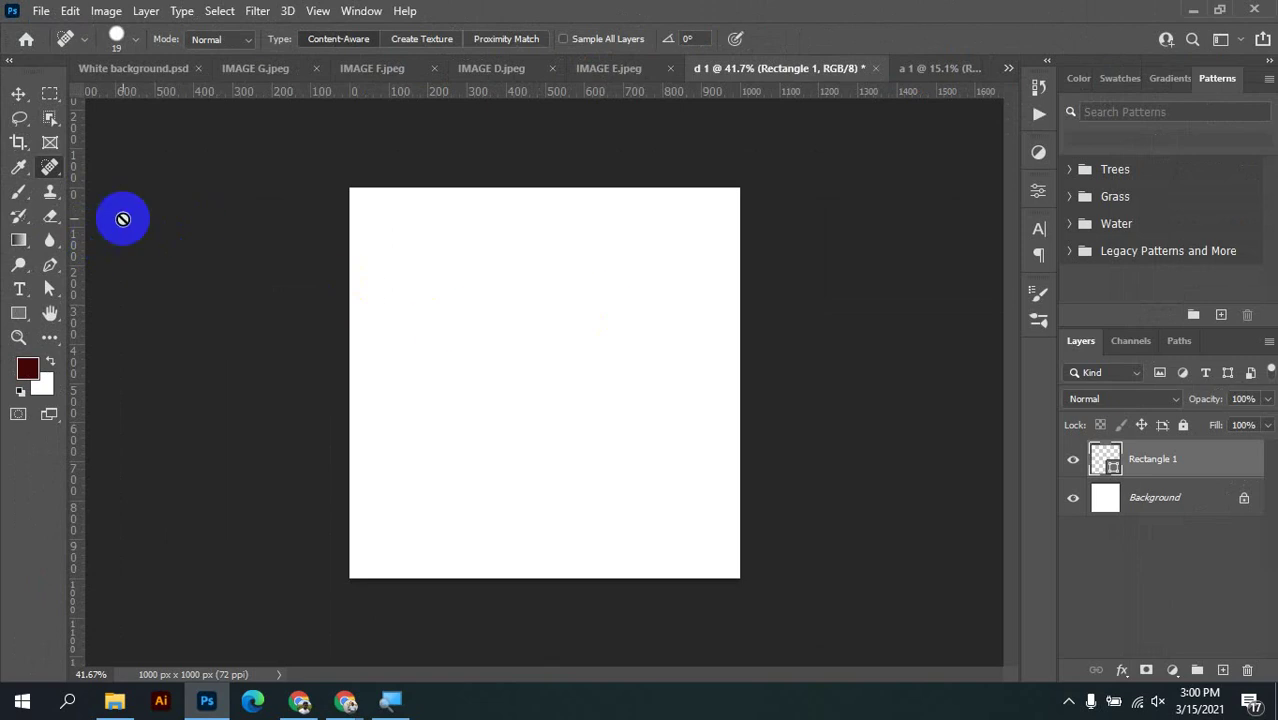
# Activate the Move tool and switch to the Artboard tool grouped with it
pyautogui.click(17, 96)
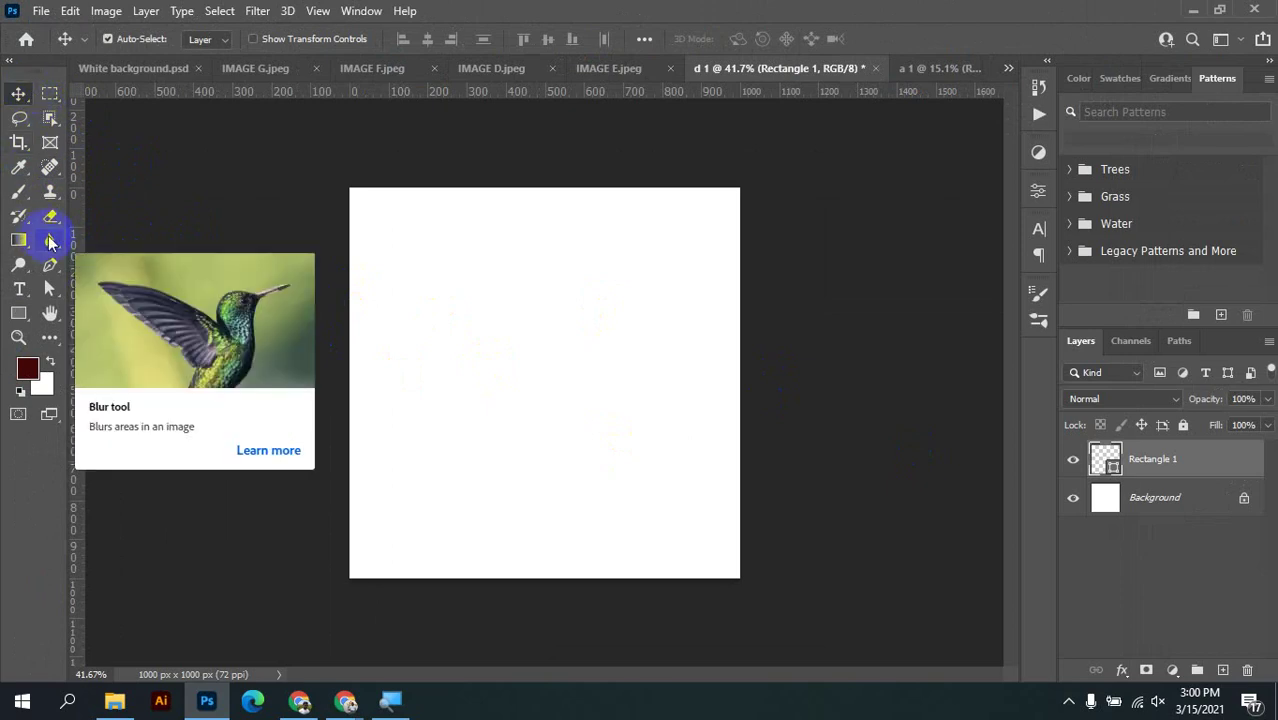
pyautogui.click(710, 314)
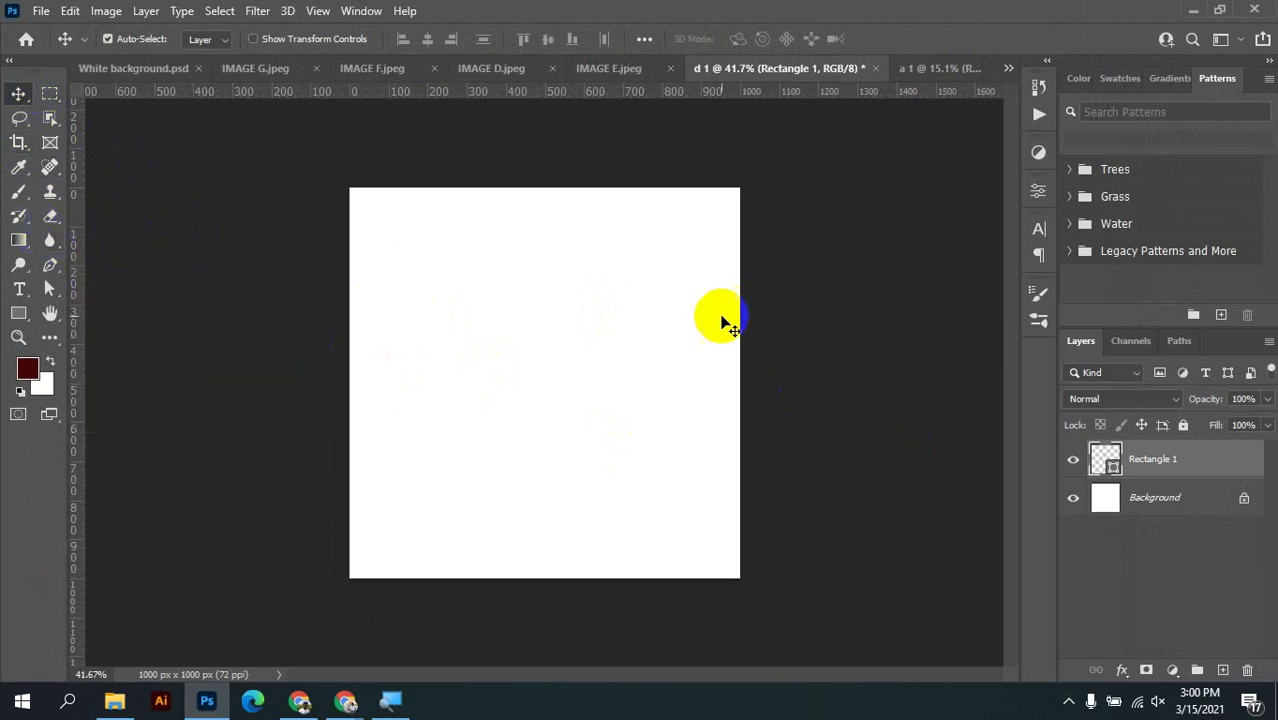
pyautogui.rightClick(17, 94)
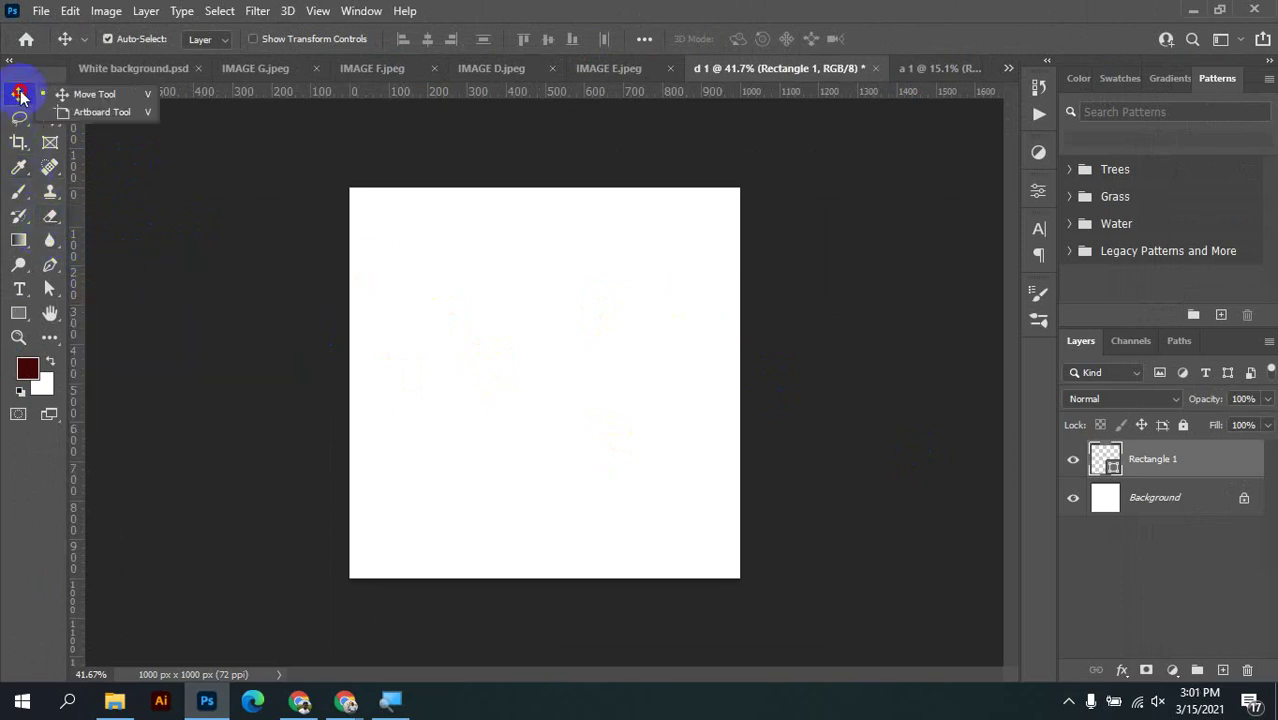
pyautogui.click(120, 112)
pyautogui.click(346, 222)
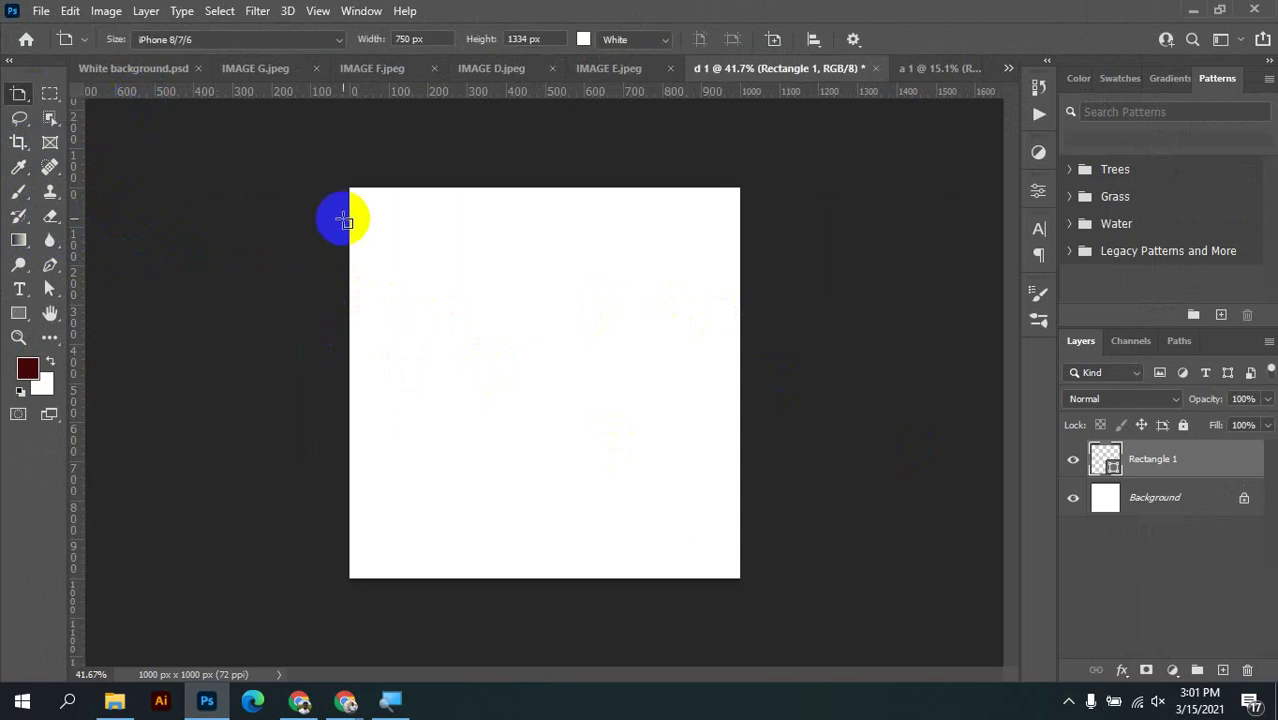
# Switch from the Artboard tool back to the Move tool
pyautogui.click(18, 168)
pyautogui.press('v')
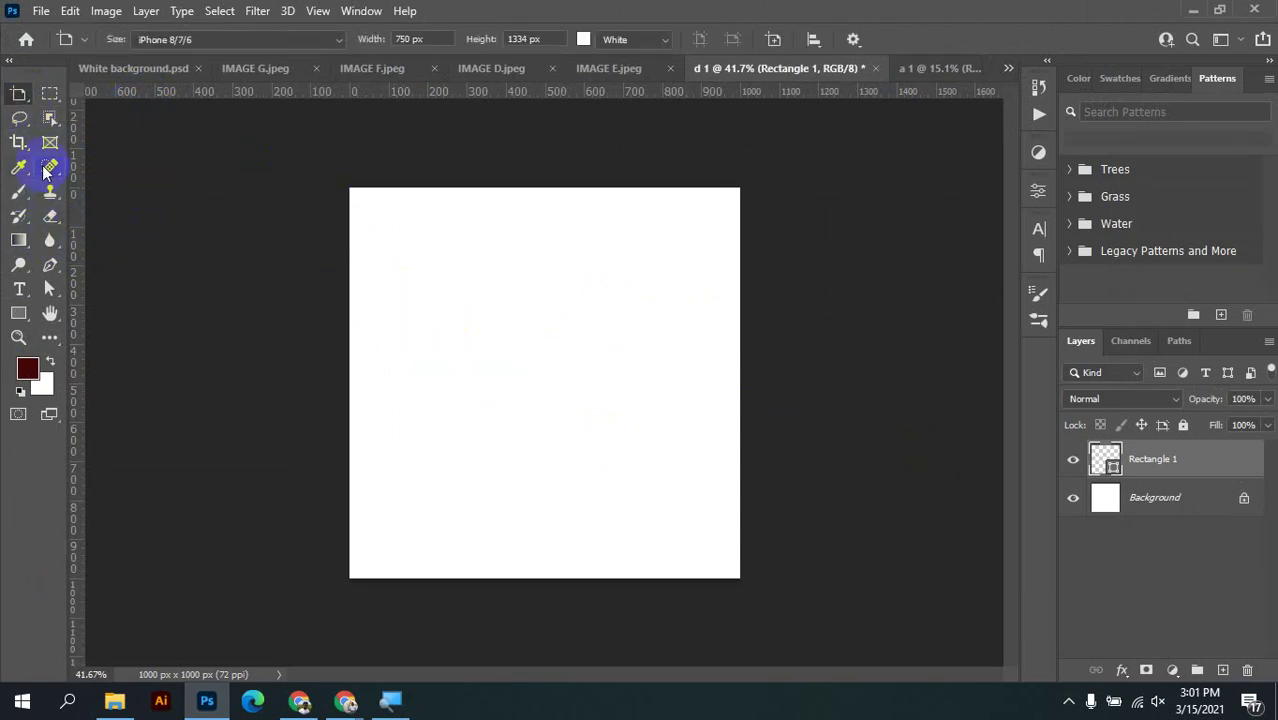
pyautogui.click(18, 94)
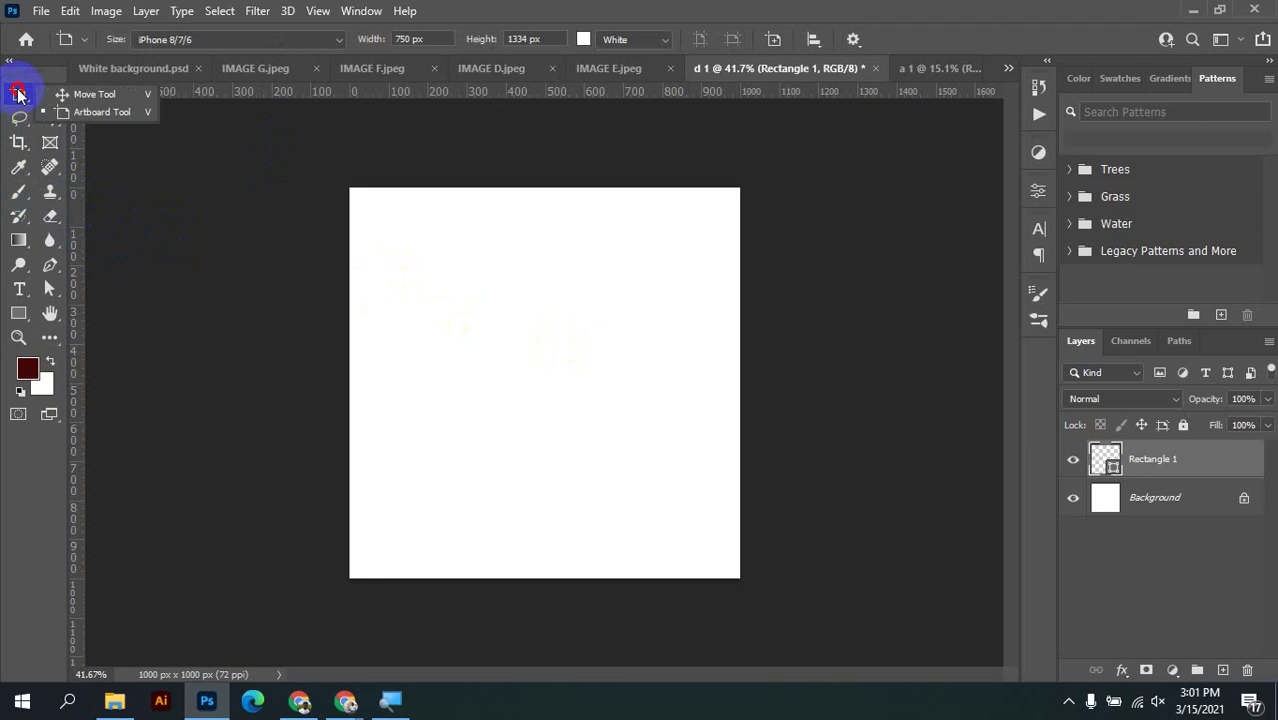
pyautogui.click(68, 92)
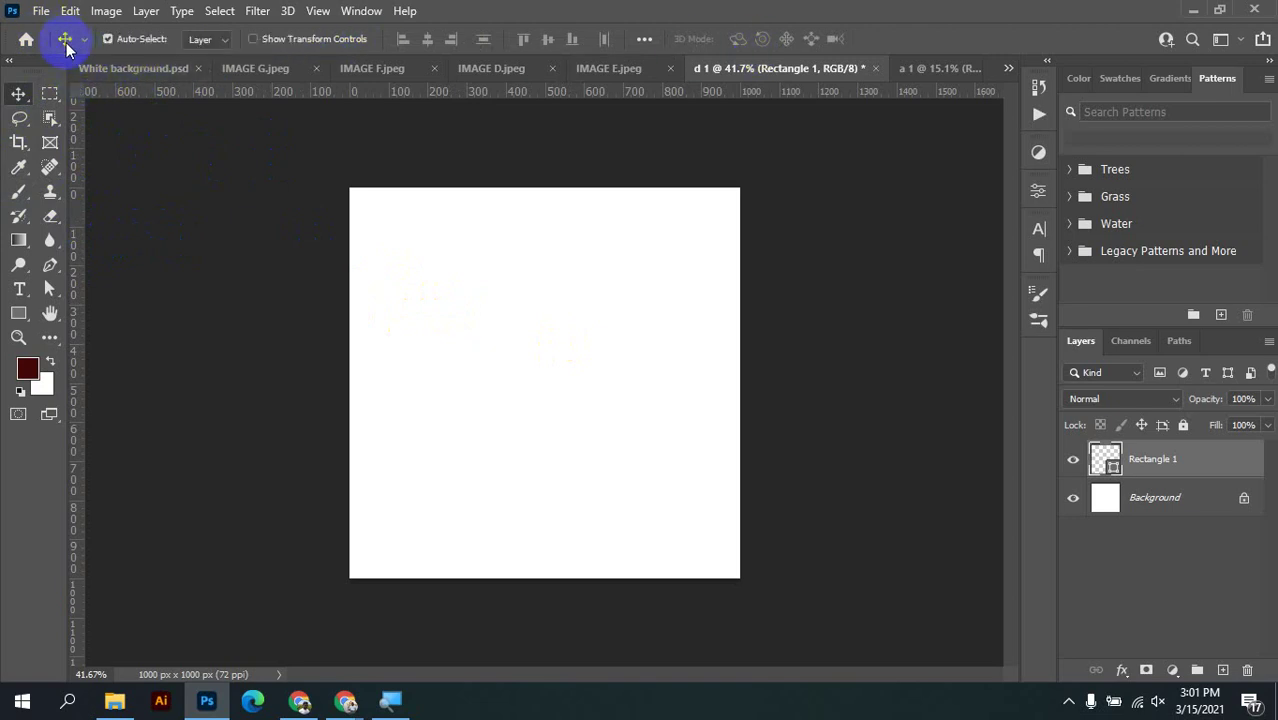
# Show the tools grouped with the Rectangular Marquee and switch to the Elliptical Marquee tool
pyautogui.click(44, 96)
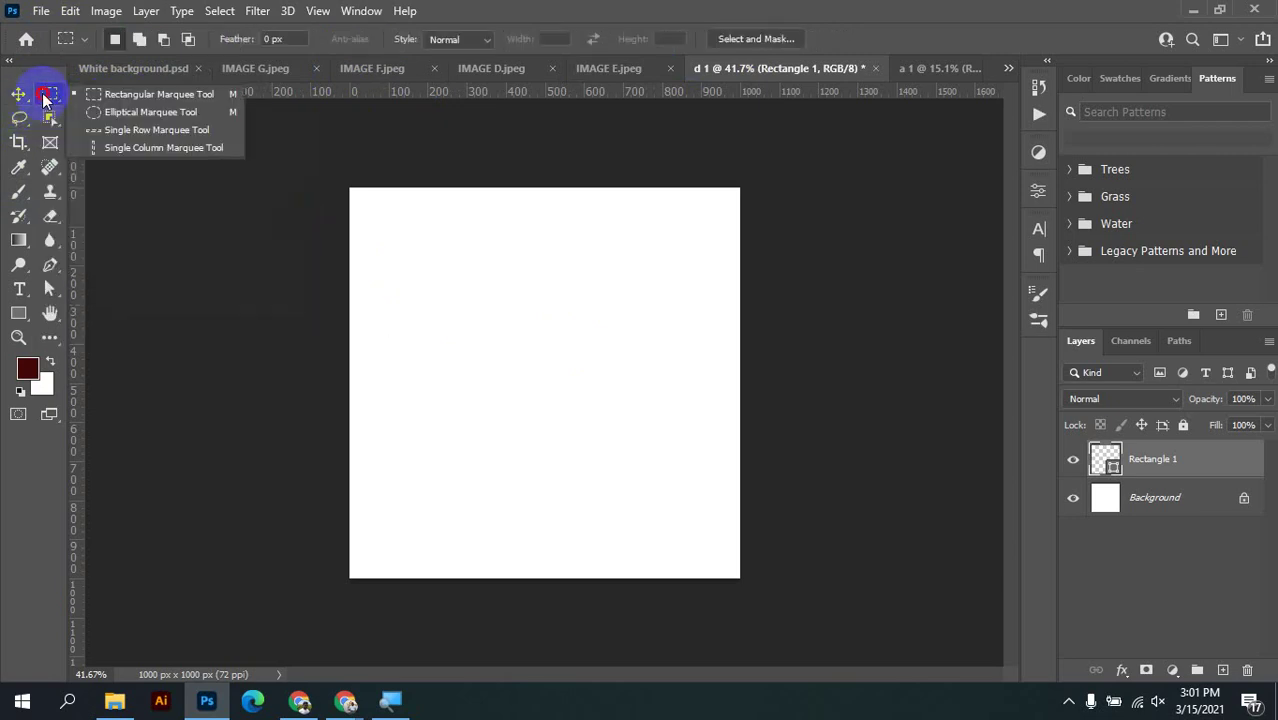
pyautogui.moveTo(44, 96); pyautogui.dragTo(118, 96)
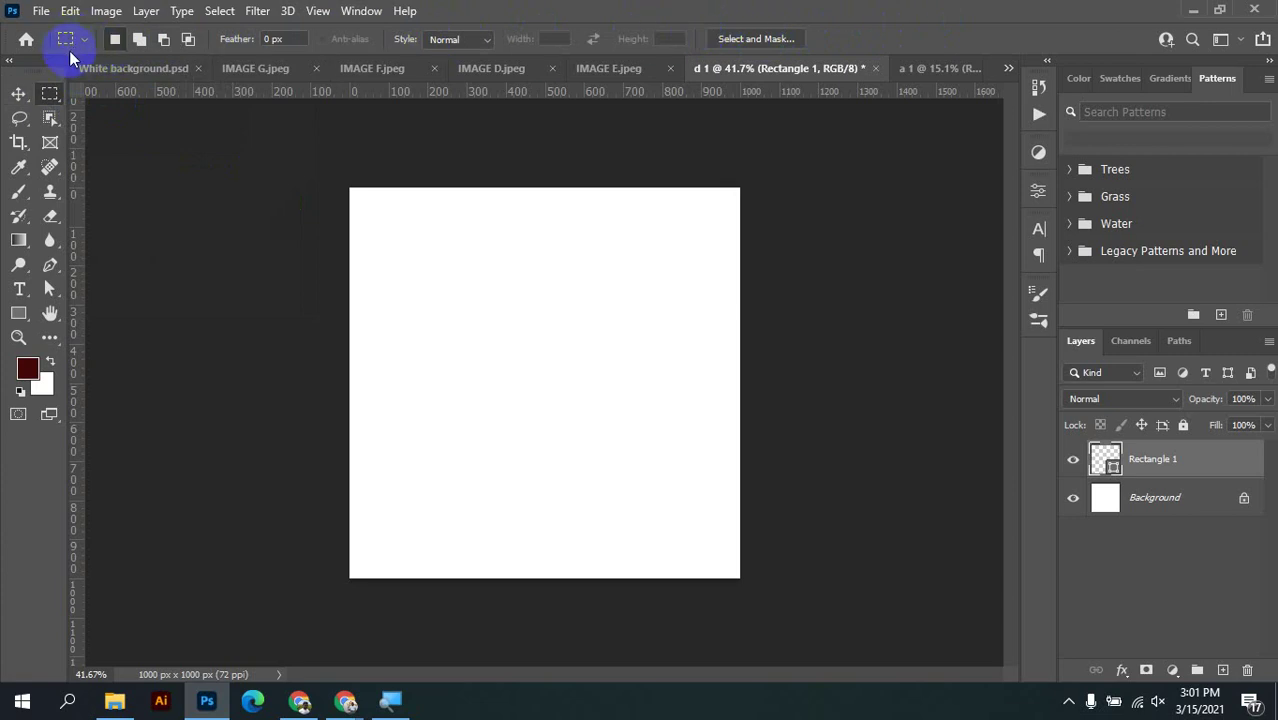
pyautogui.rightClick(52, 96)
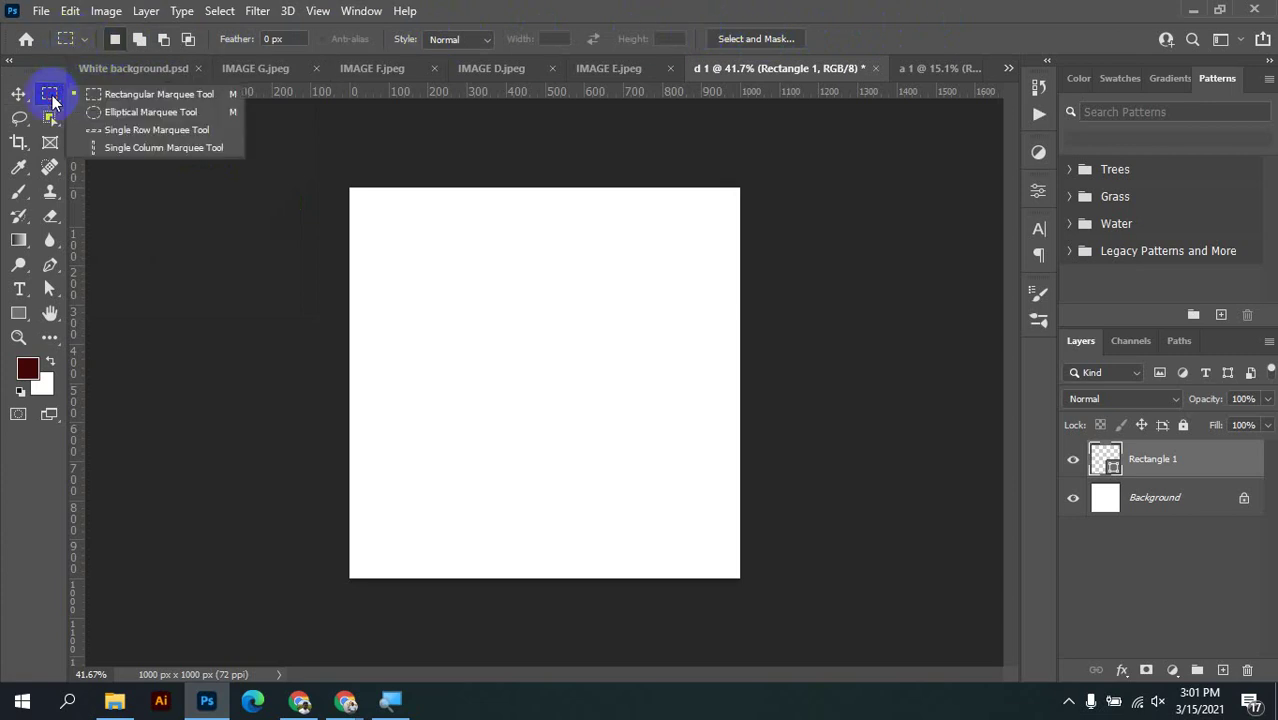
pyautogui.click(147, 111)
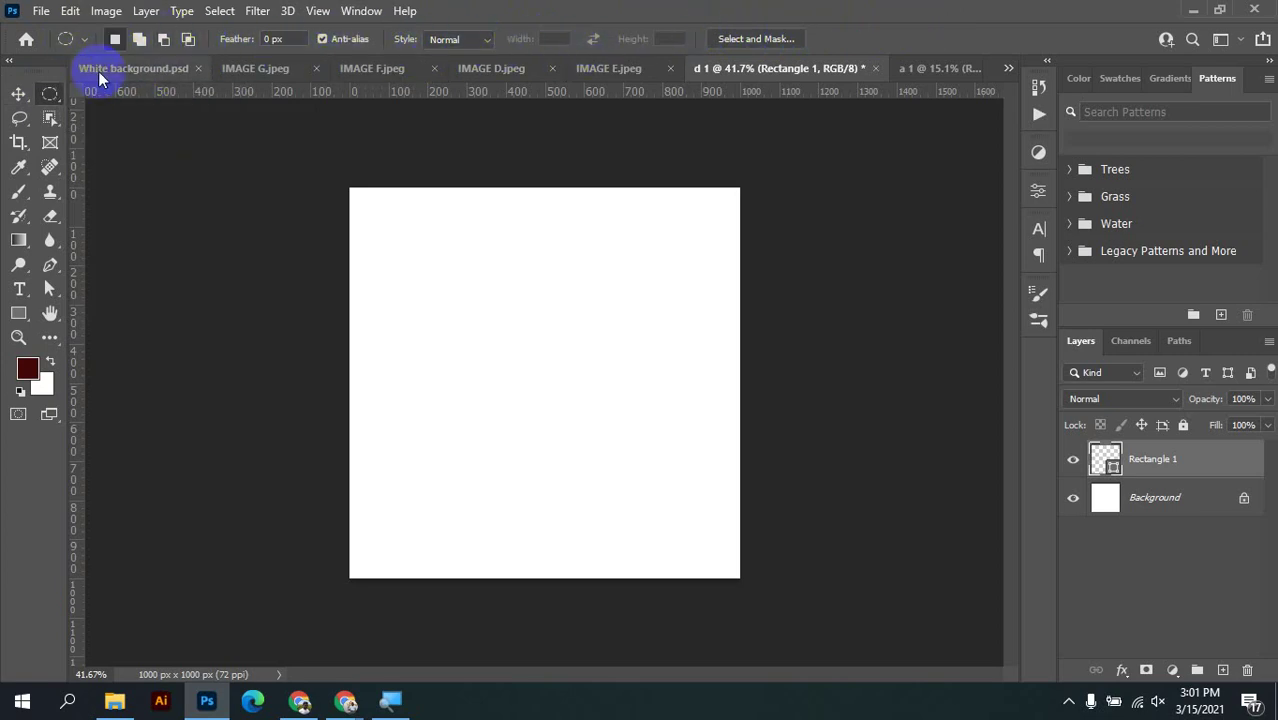
# Show the tools grouped with the Lasso and those grouped with the Object Selection tool
pyautogui.click(14, 125)
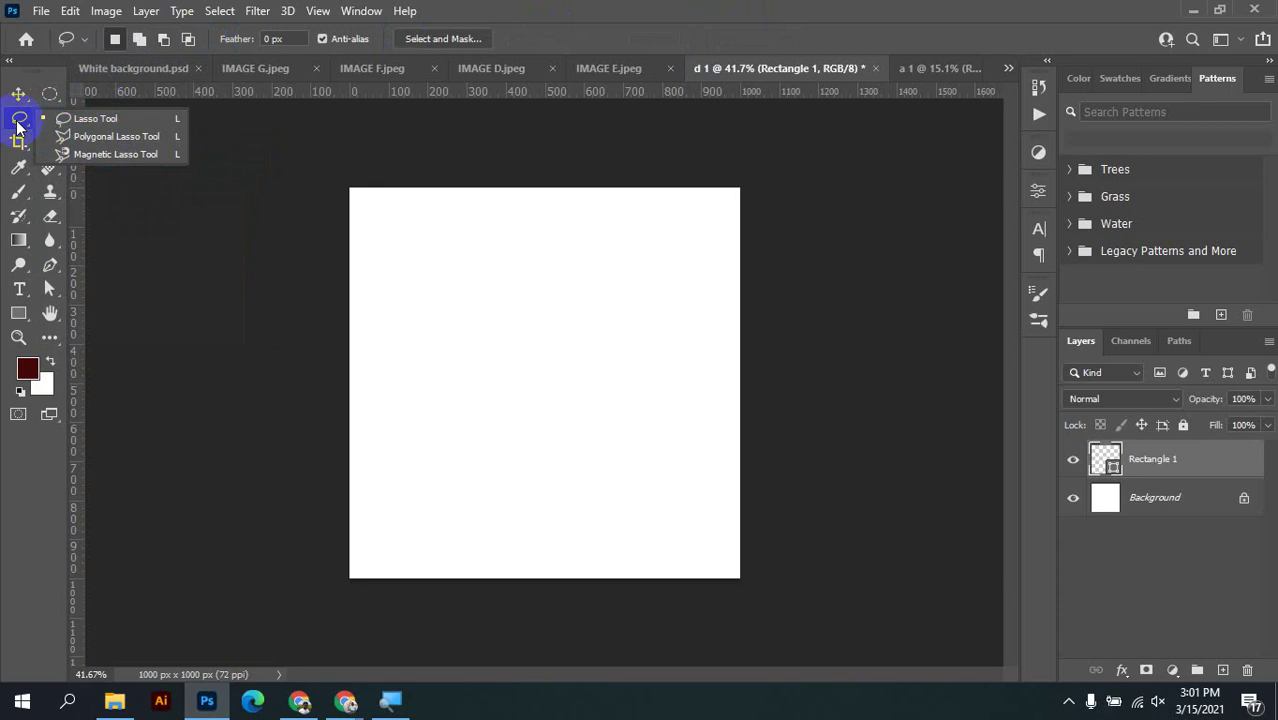
pyautogui.click(97, 120)
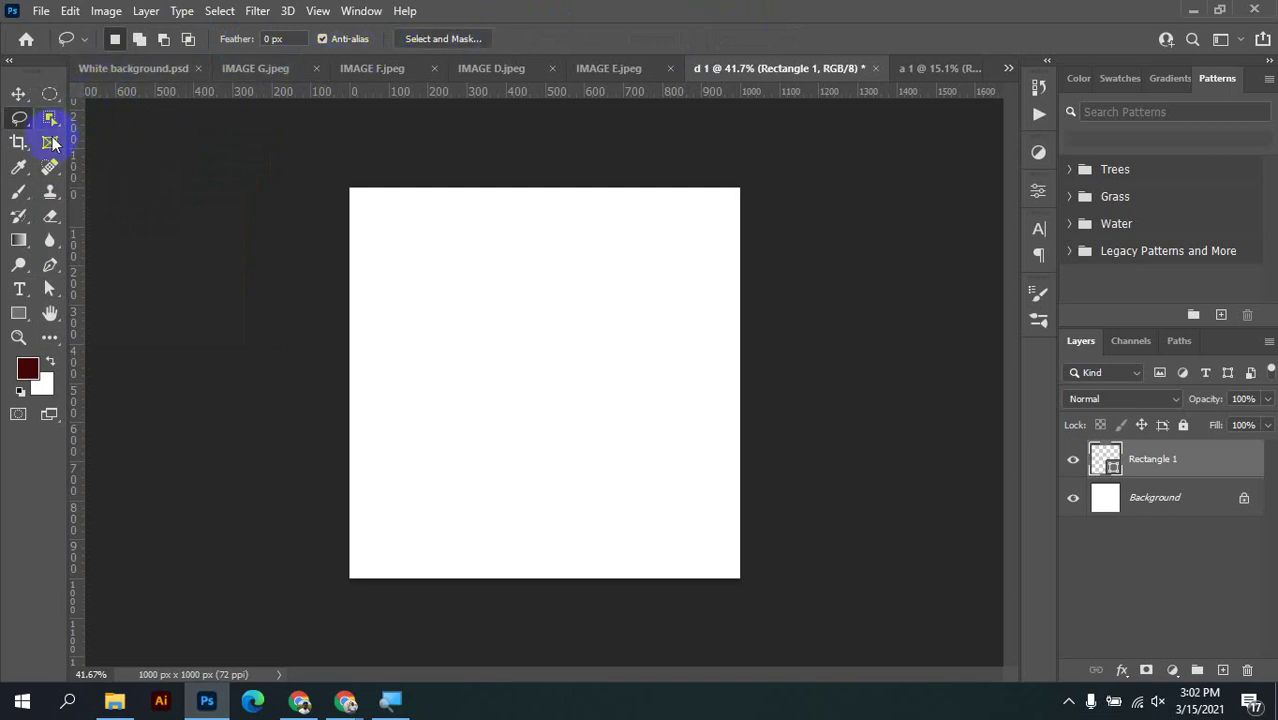
pyautogui.click(50, 118)
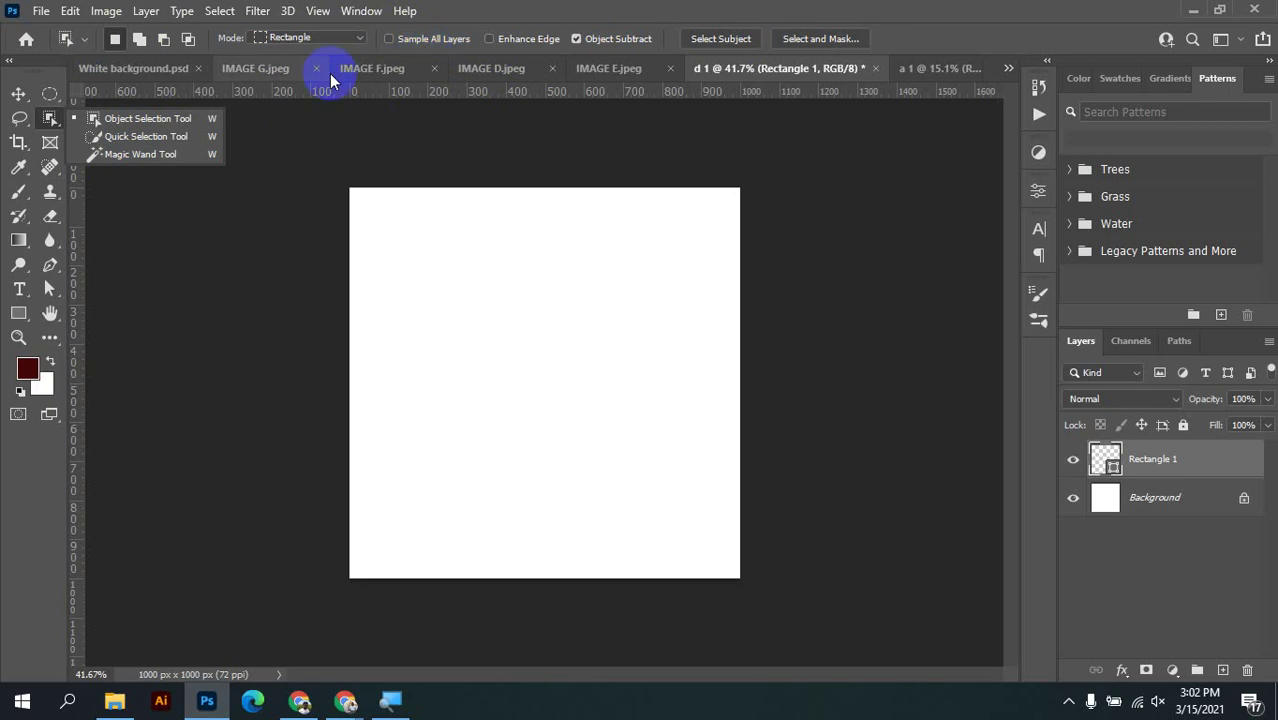
pyautogui.click(50, 120)
# Show the tools grouped with the Crop tool and activate the Frame tool
pyautogui.click(22, 144)
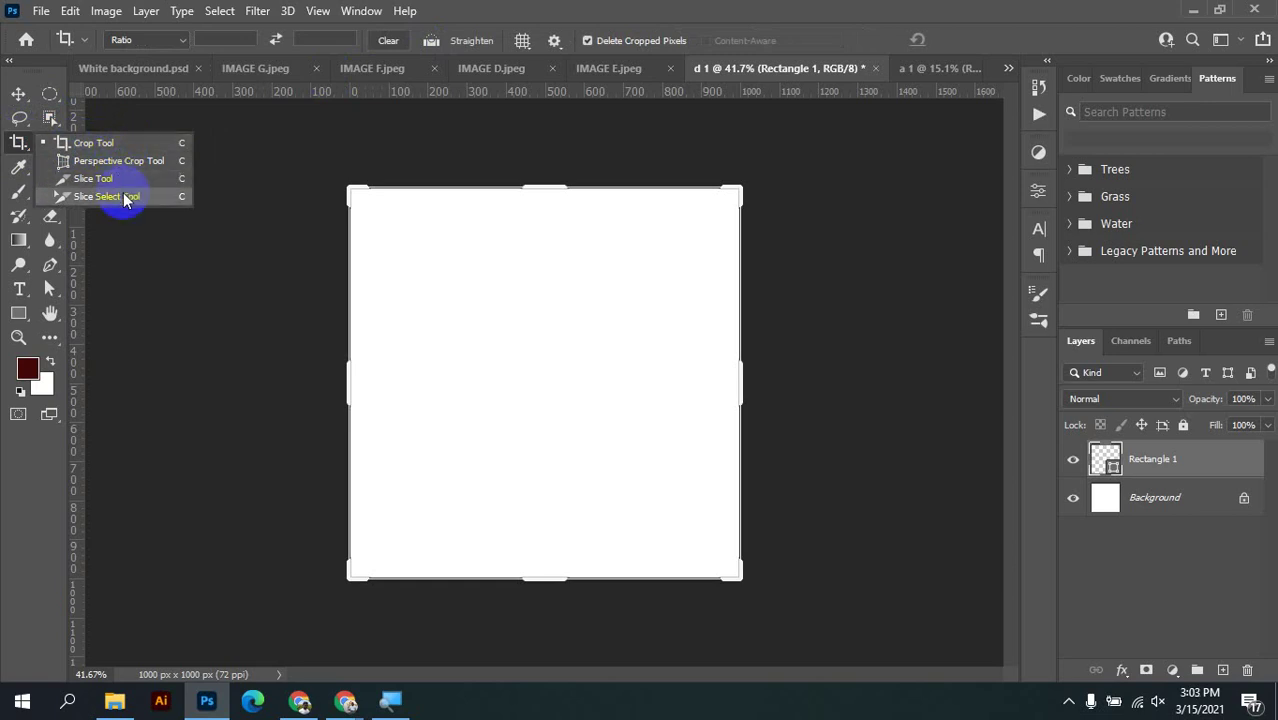
pyautogui.click(18, 140)
pyautogui.click(50, 143)
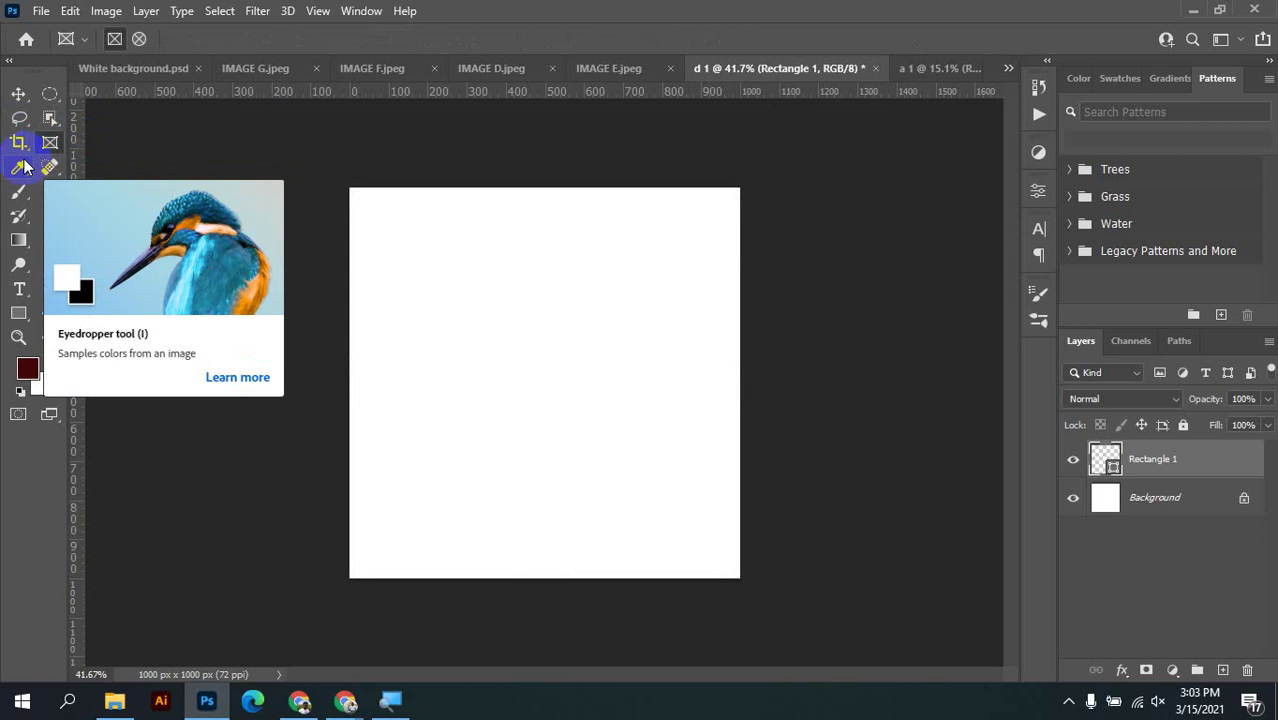
# Show the tools grouped with the Eyedropper and those grouped with the Spot Healing Brush
pyautogui.click(21, 169)
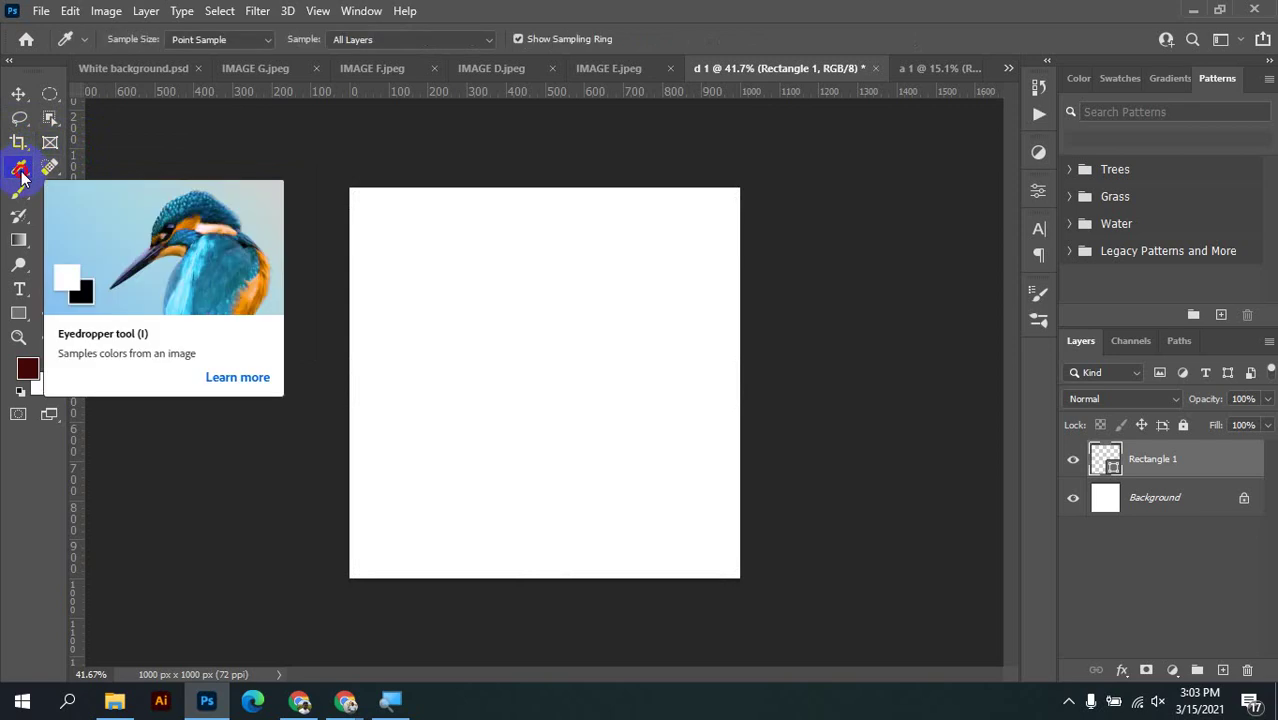
pyautogui.rightClick(21, 172)
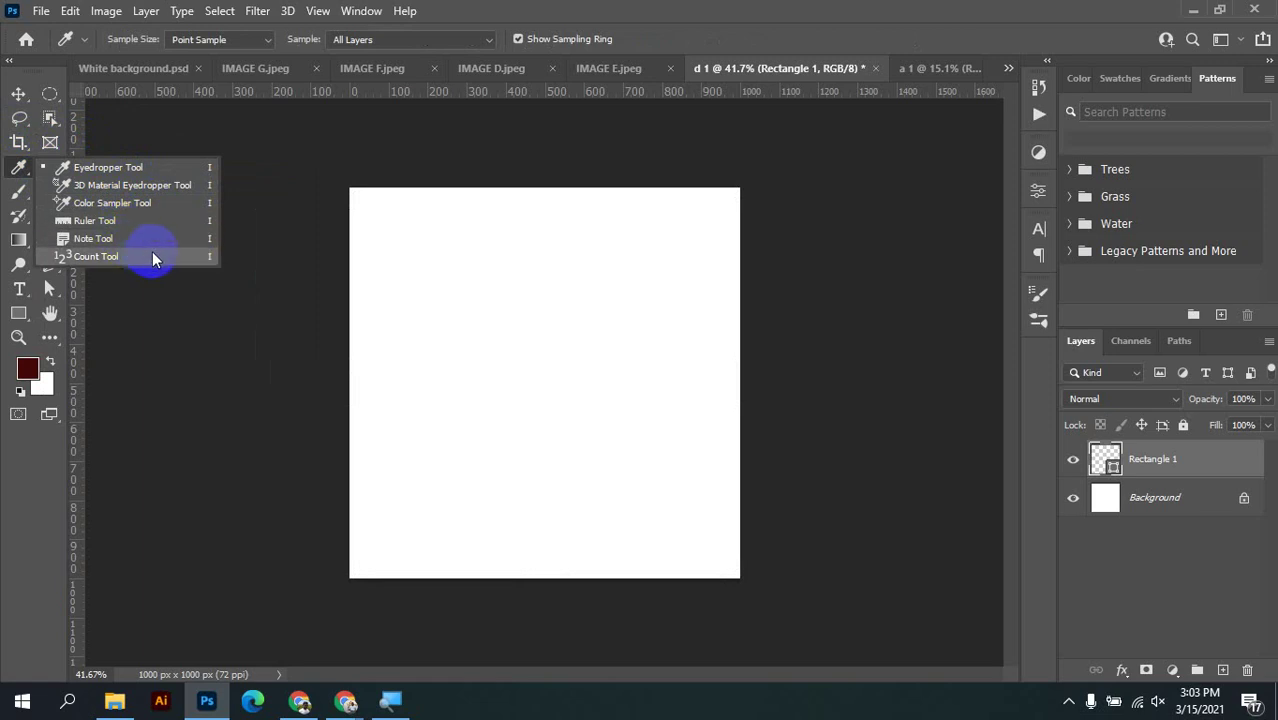
pyautogui.click(94, 221)
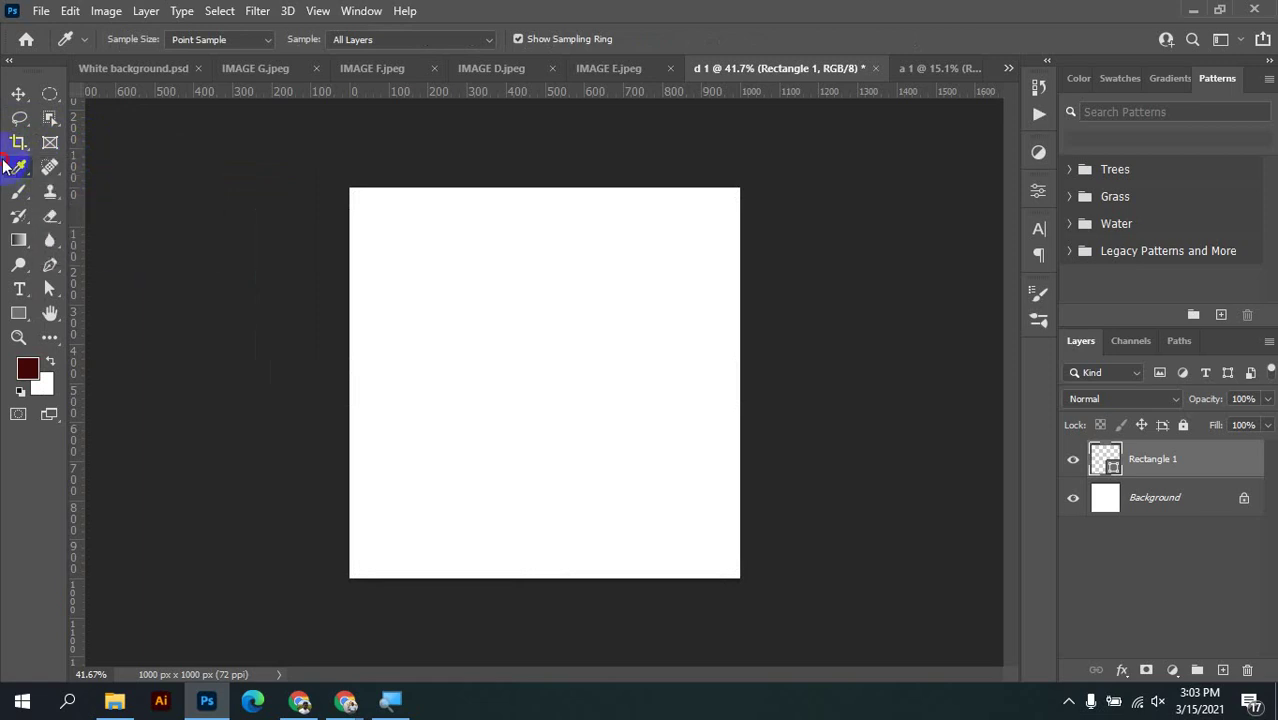
pyautogui.click(45, 174)
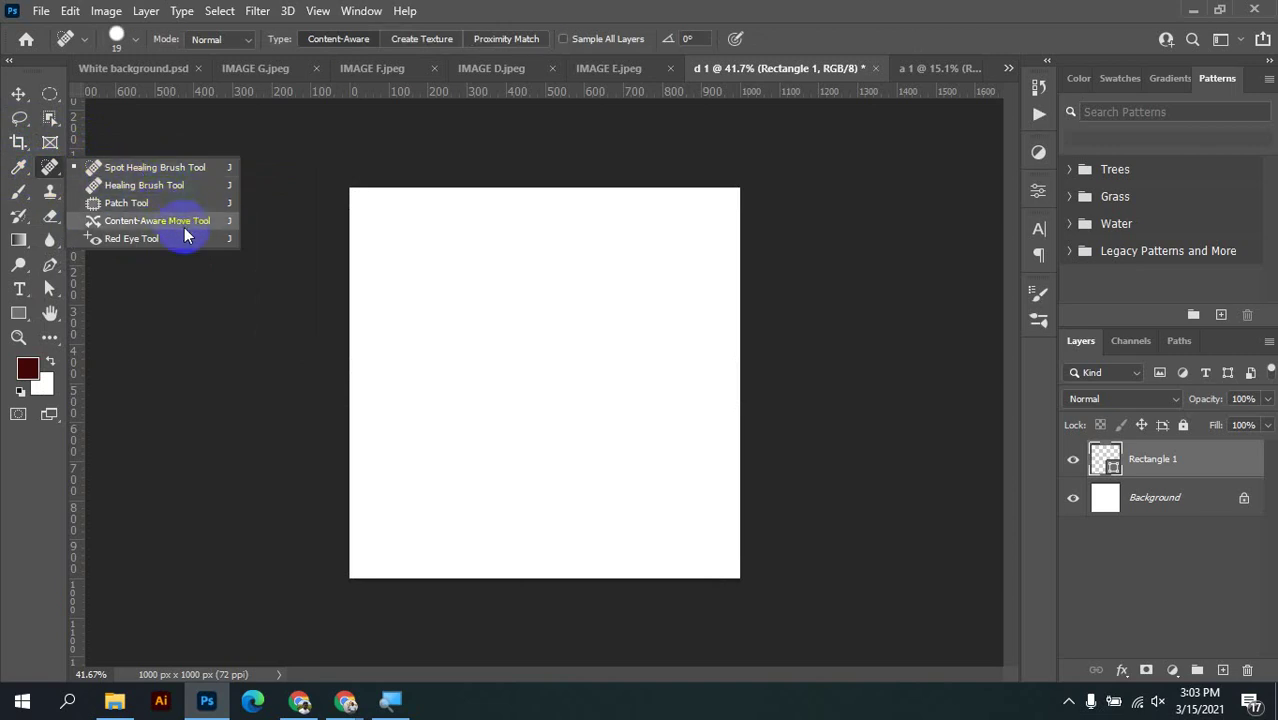
pyautogui.click(50, 167)
# Show the tools grouped with the Brush and those grouped with the Clone Stamp
pyautogui.click(19, 196)
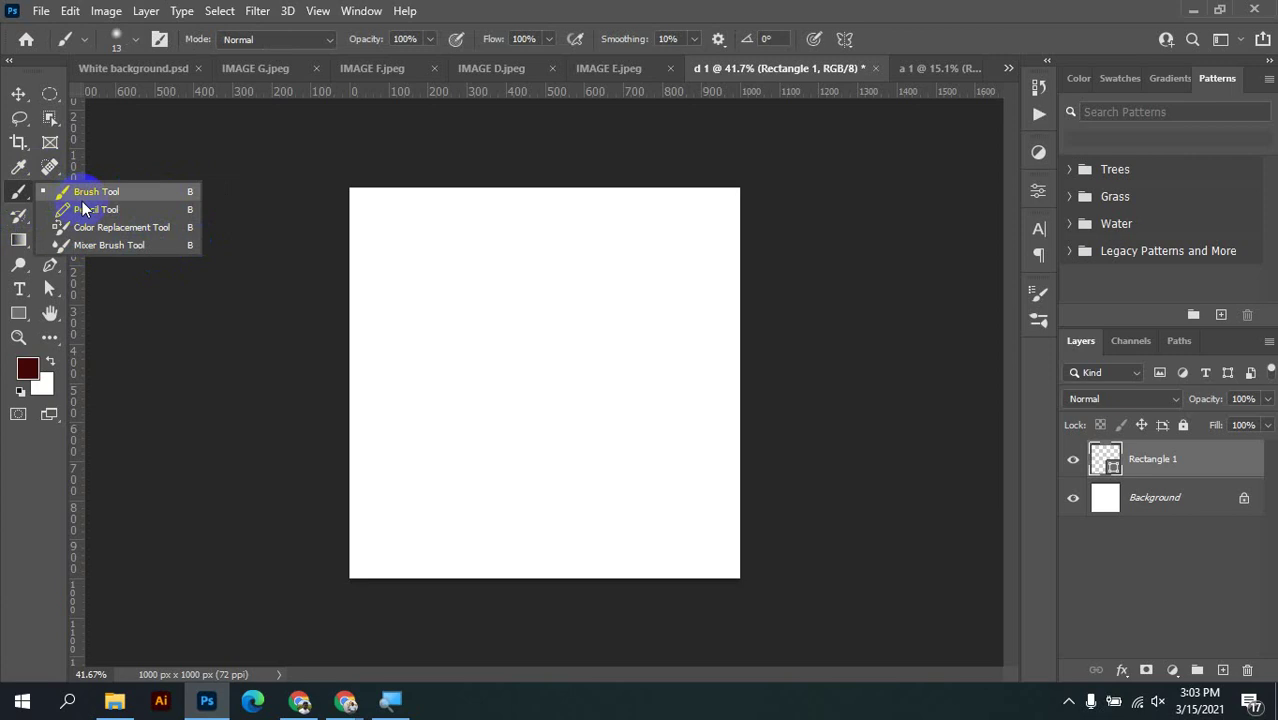
pyautogui.click(16, 193)
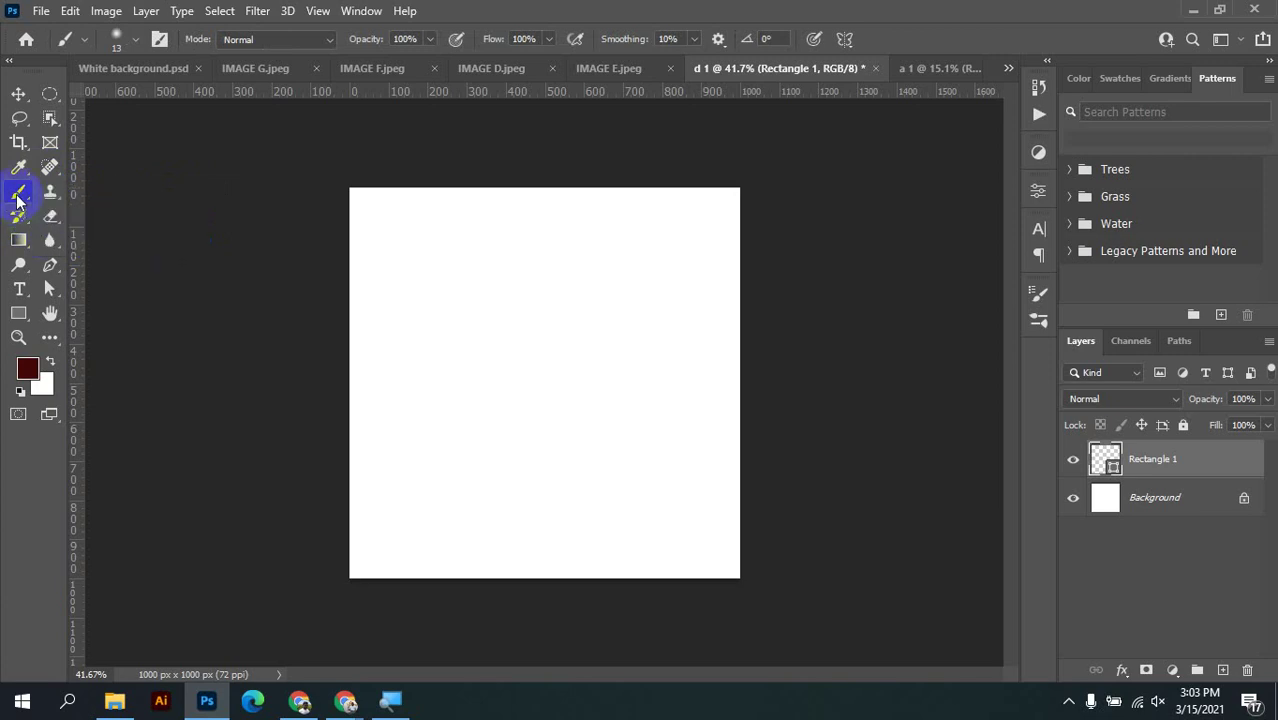
pyautogui.click(52, 195)
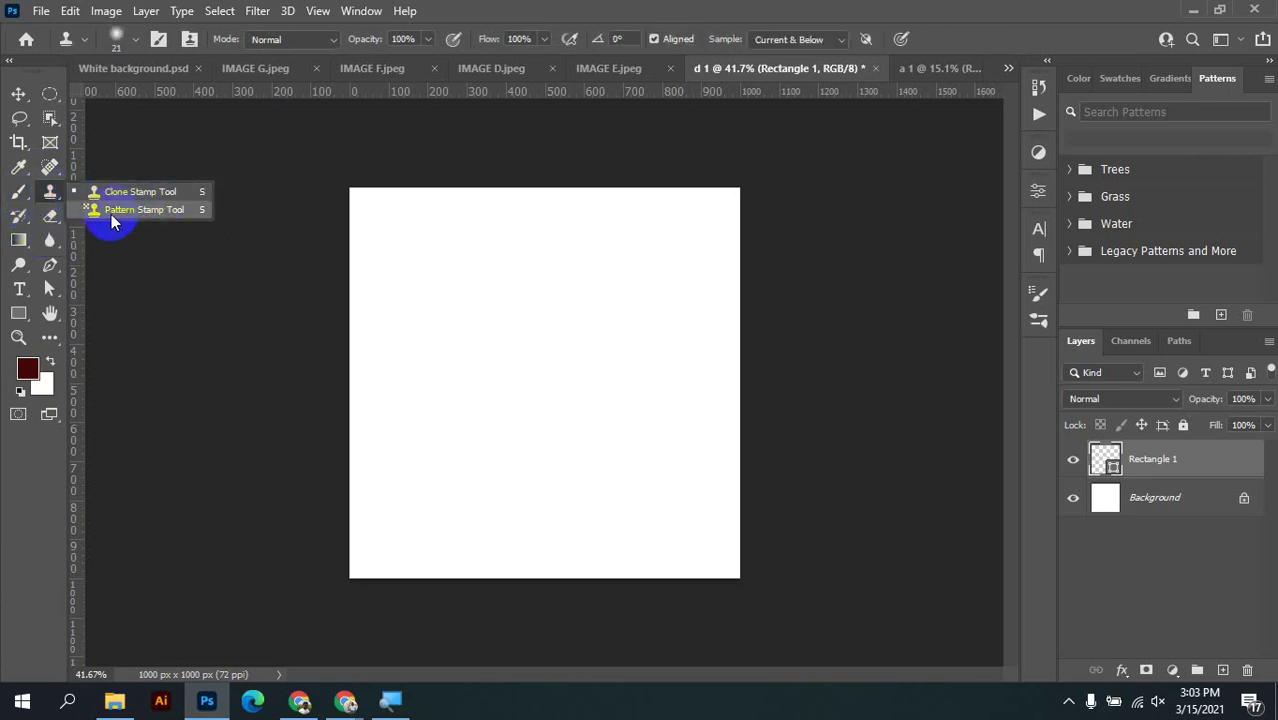
pyautogui.click(48, 193)
# Show the tools grouped with the History Brush and revisit the Spot Healing Brush group
pyautogui.click(21, 217)
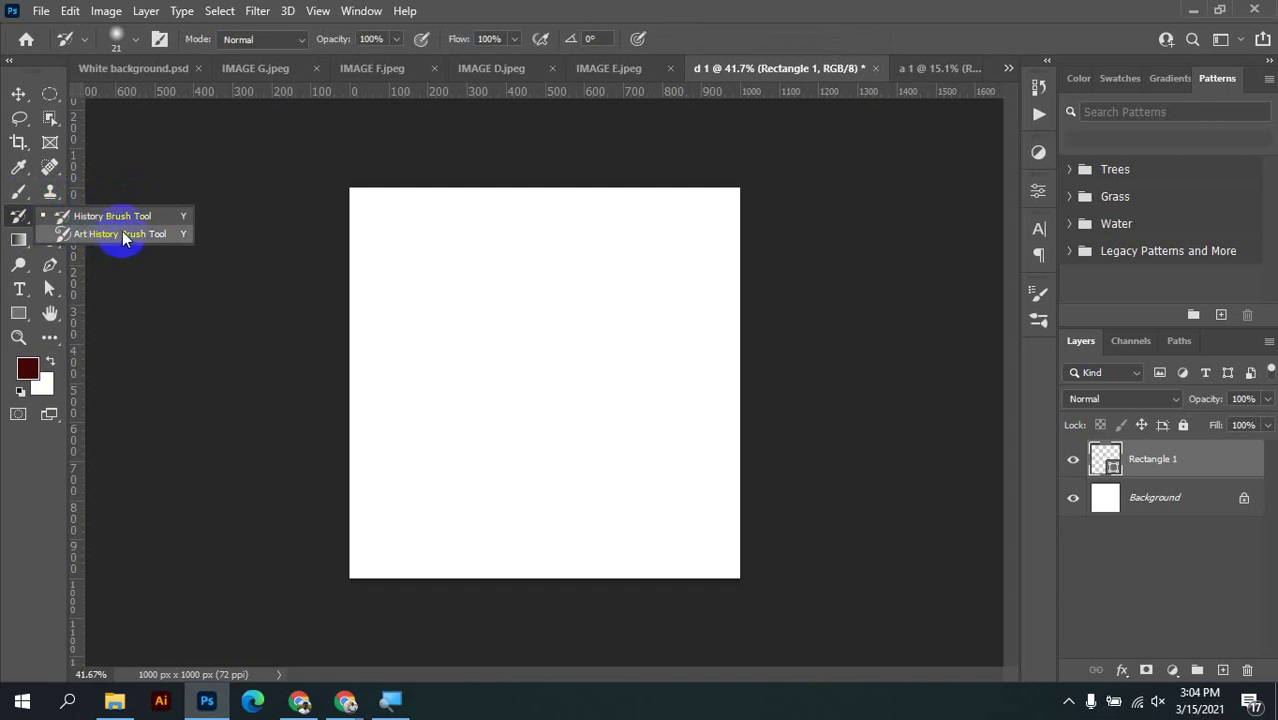
pyautogui.click(55, 216)
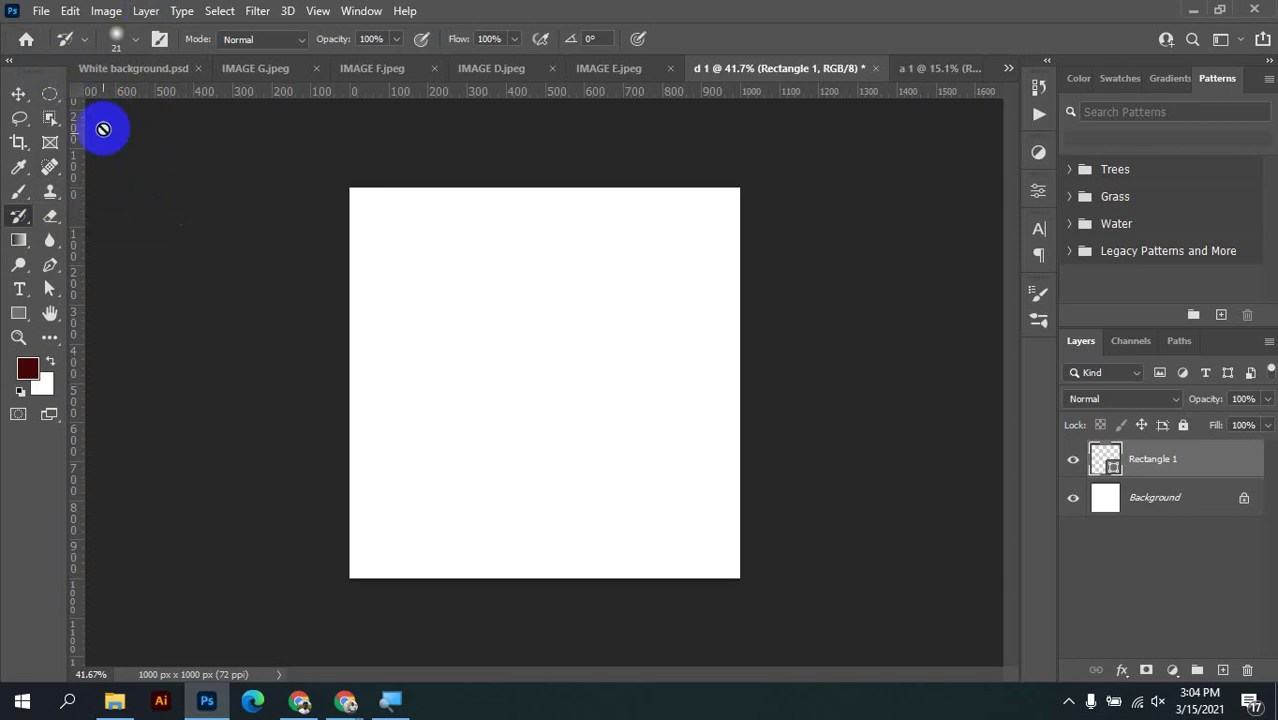
pyautogui.click(49, 166)
pyautogui.rightClick(49, 166)
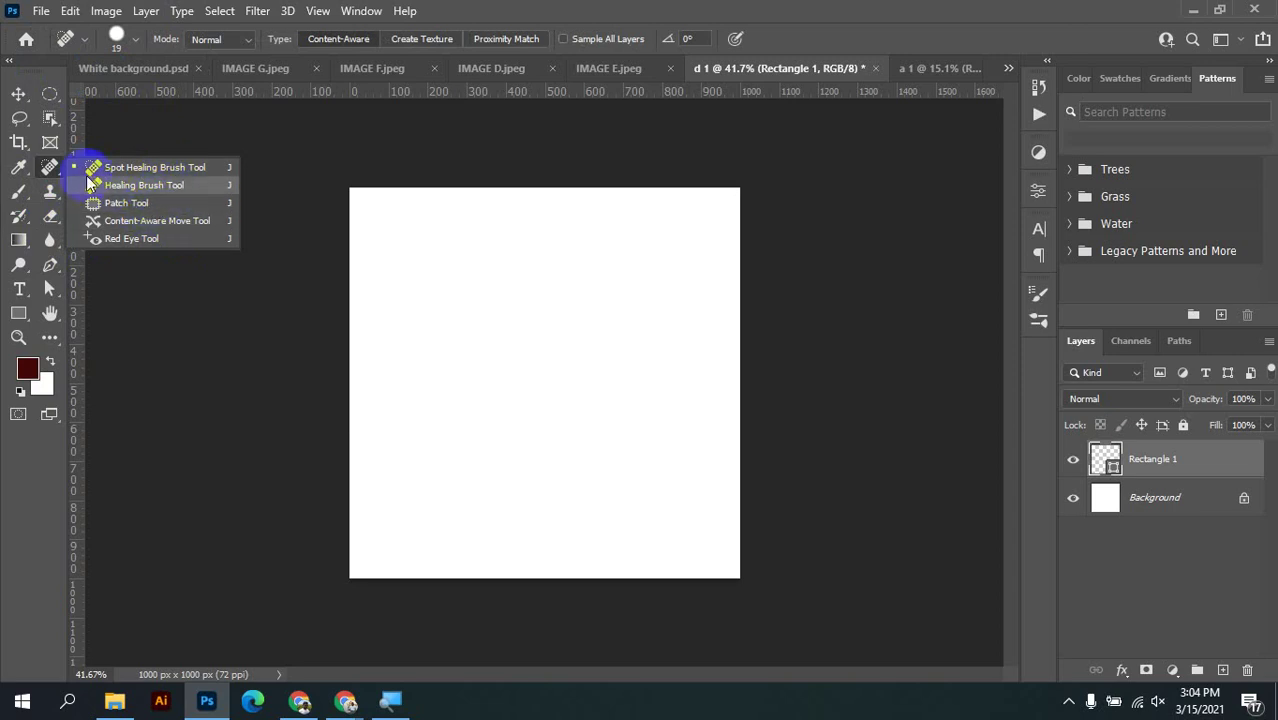
pyautogui.click(48, 167)
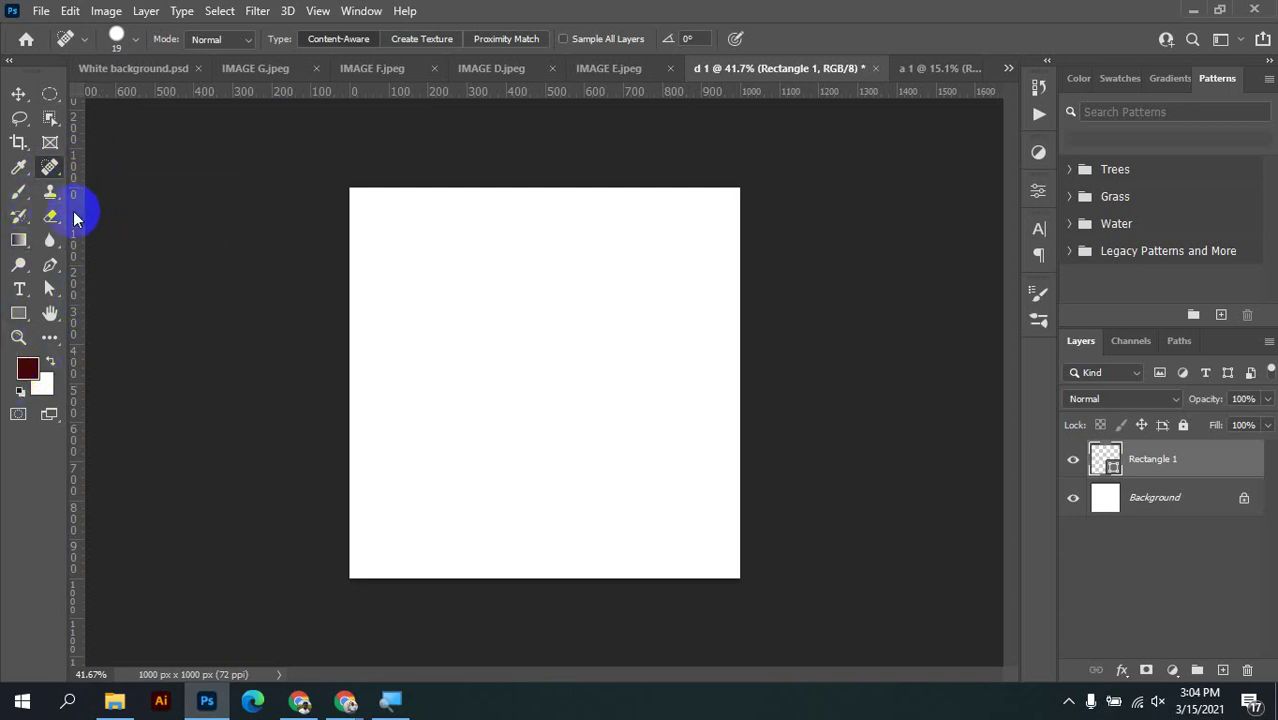
# Activate the Eraser tool and unlock the Background layer of IMAGE G.jpeg
pyautogui.moveTo(50, 216)
pyautogui.mouseDown()
pyautogui.moveTo(242, 206)
pyautogui.moveTo(241, 217)
pyautogui.moveTo(262, 214)
pyautogui.moveTo(268, 194)
pyautogui.moveTo(185, 277)
pyautogui.moveTo(172, 270)
pyautogui.mouseUp()
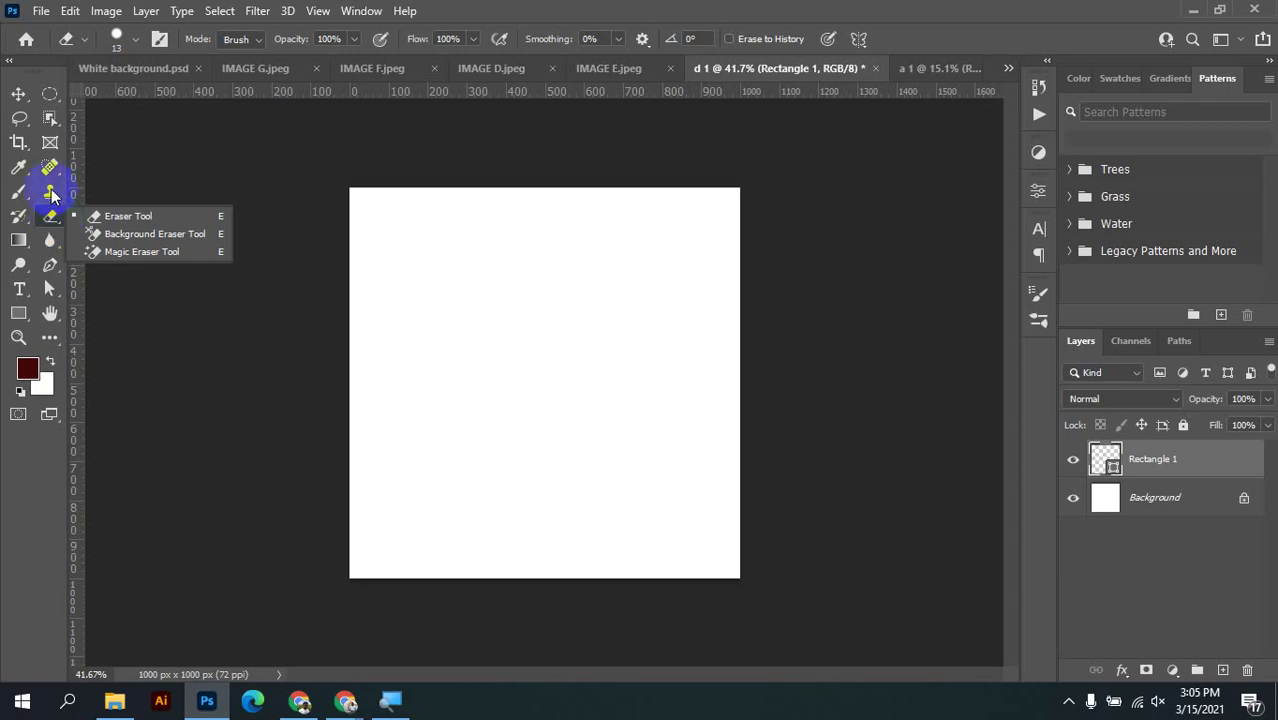
pyautogui.click(266, 68)
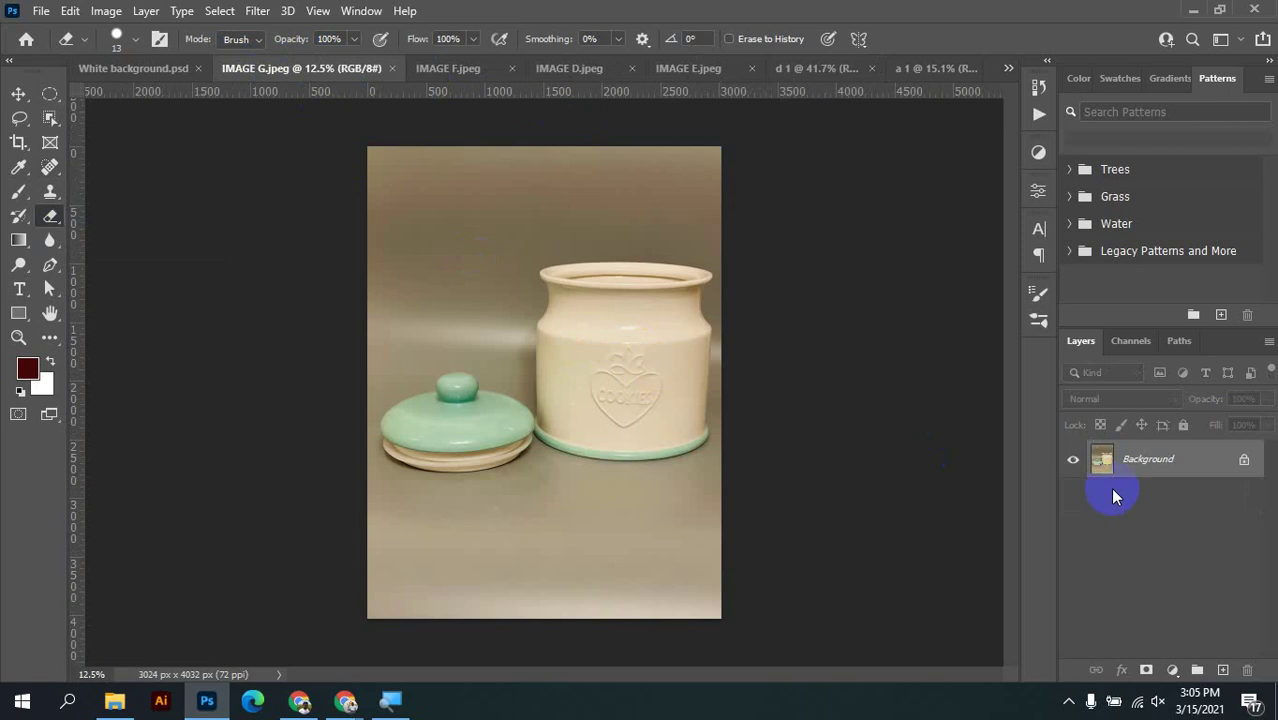
pyautogui.click(1244, 459)
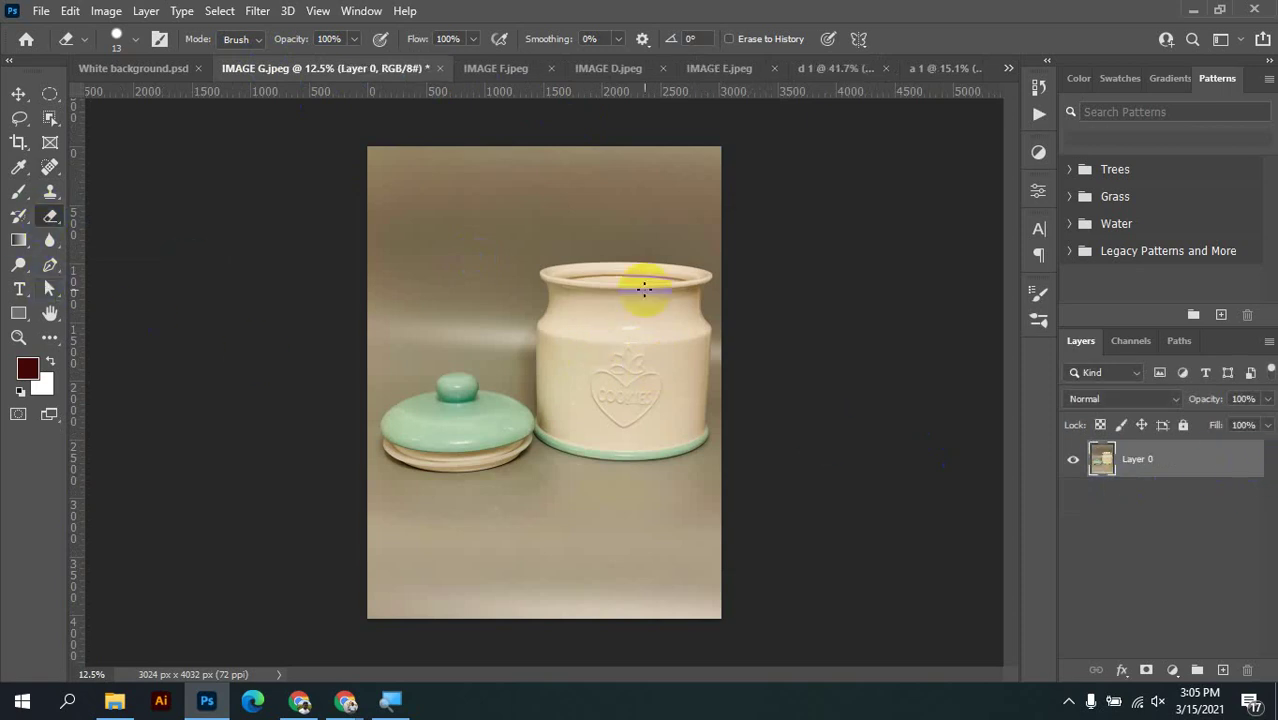
# Enlarge the Eraser to 200 px, try a diagonal stroke across the cookie jar and undo it
pyautogui.press(']')
pyautogui.press(']')
pyautogui.press(']')
pyautogui.press(']')
pyautogui.press(']')
pyautogui.press(']')
pyautogui.press(']')
pyautogui.press(']')
pyautogui.press(']')
pyautogui.press(']')
pyautogui.press(']')
pyautogui.press(']')
pyautogui.press(']')
pyautogui.press(']')
pyautogui.press(']')
pyautogui.press(']')
pyautogui.moveTo(545, 243)
pyautogui.mouseDown()
pyautogui.moveTo(621, 318)
pyautogui.moveTo(700, 447)
pyautogui.mouseUp()
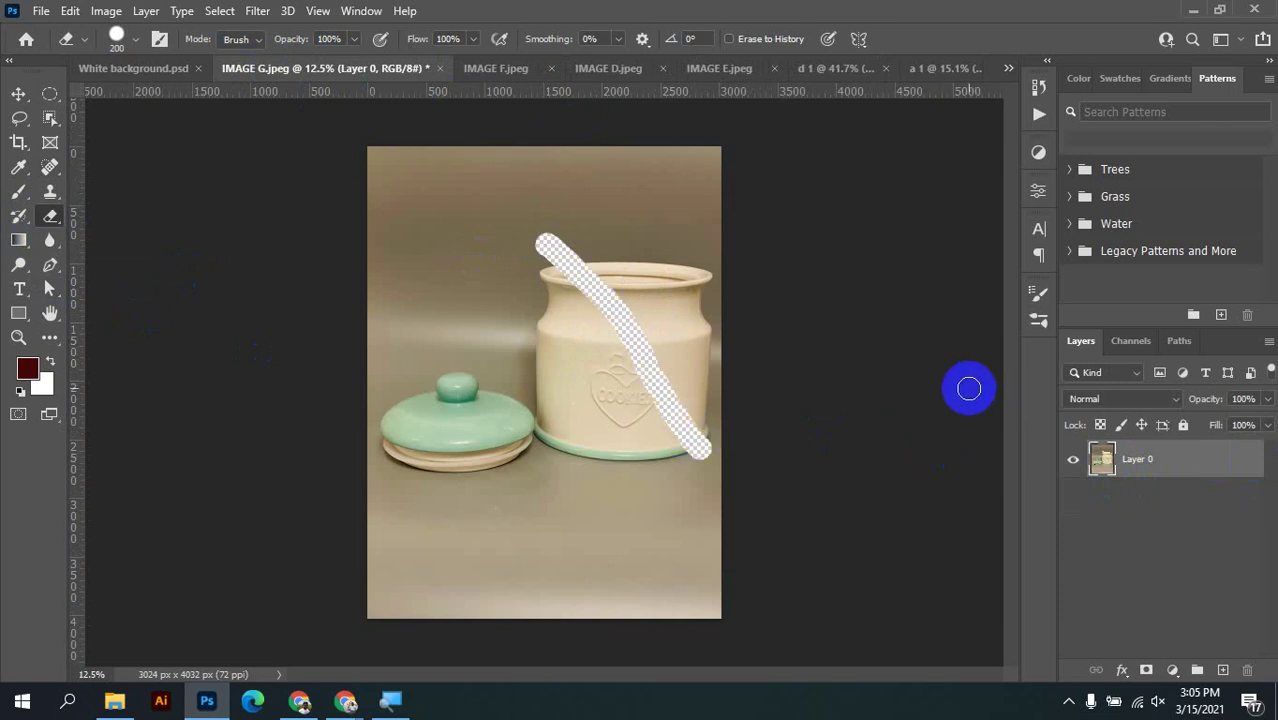
pyautogui.hotkey('ctrl', 'z')
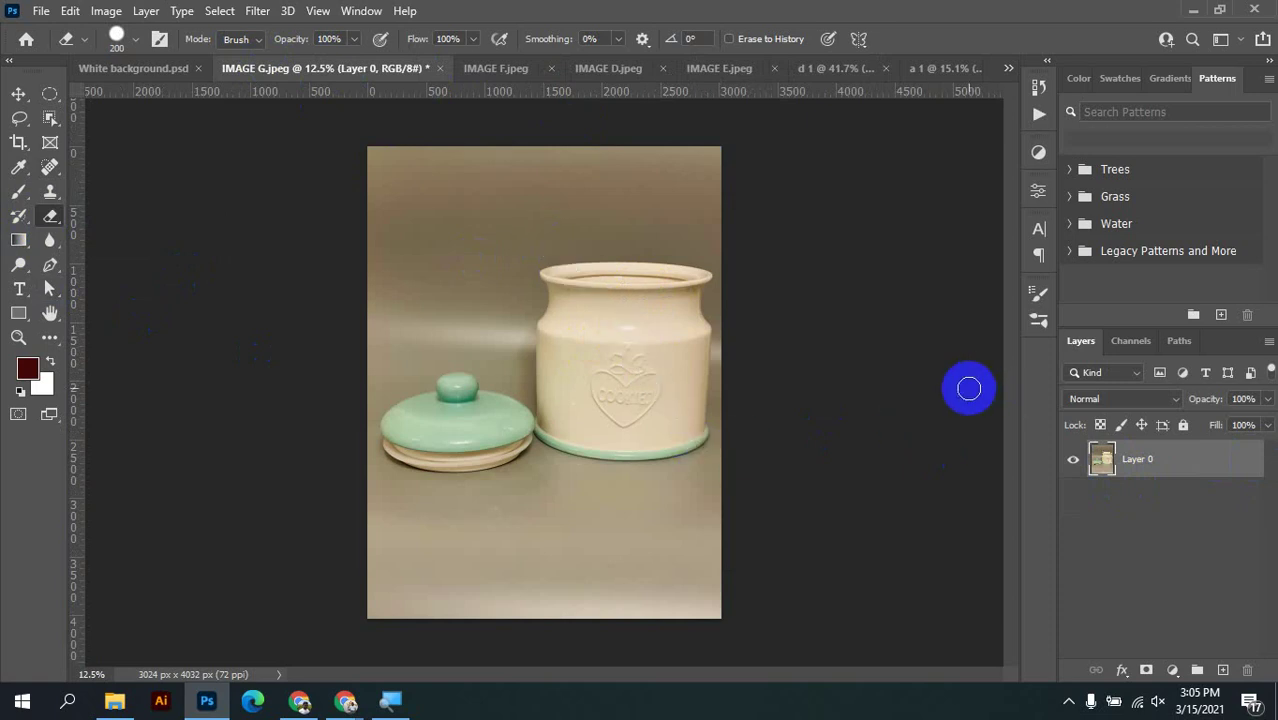
# Erase the tan background above, below and beside the cookie jar with the Magic Eraser at tolerance 32
pyautogui.rightClick(53, 223)
pyautogui.click(120, 249)
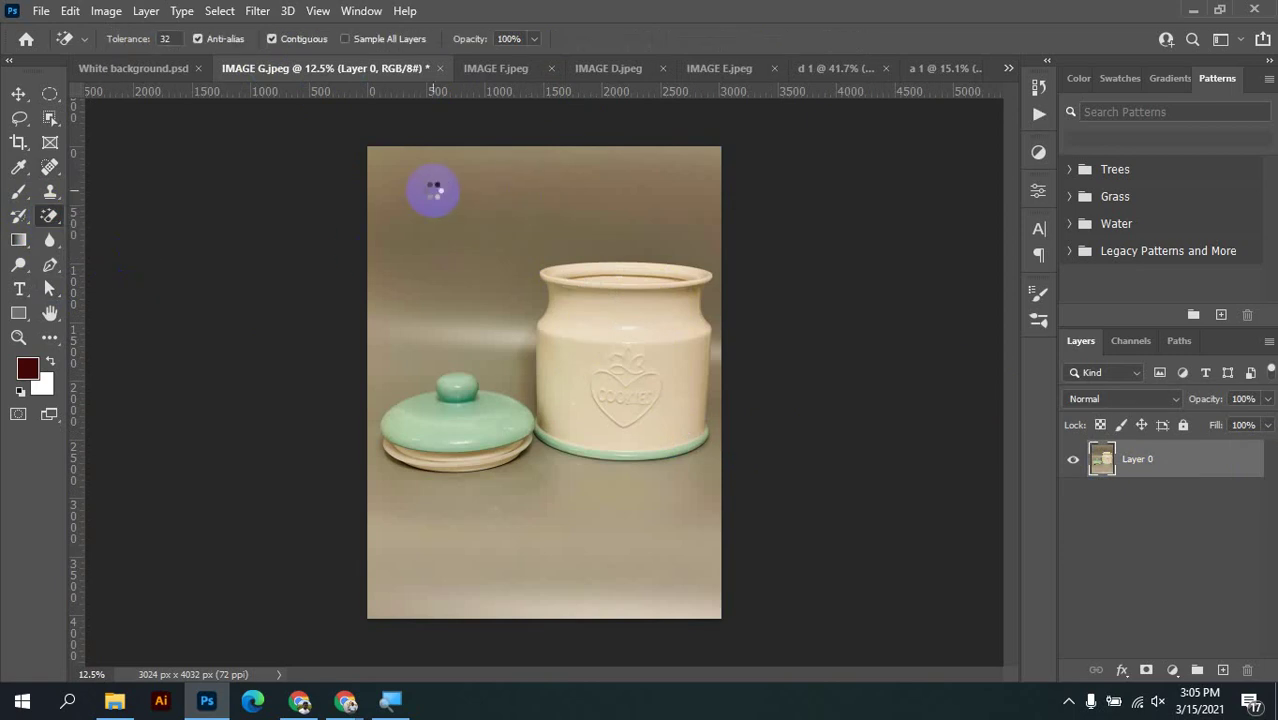
pyautogui.click(433, 190)
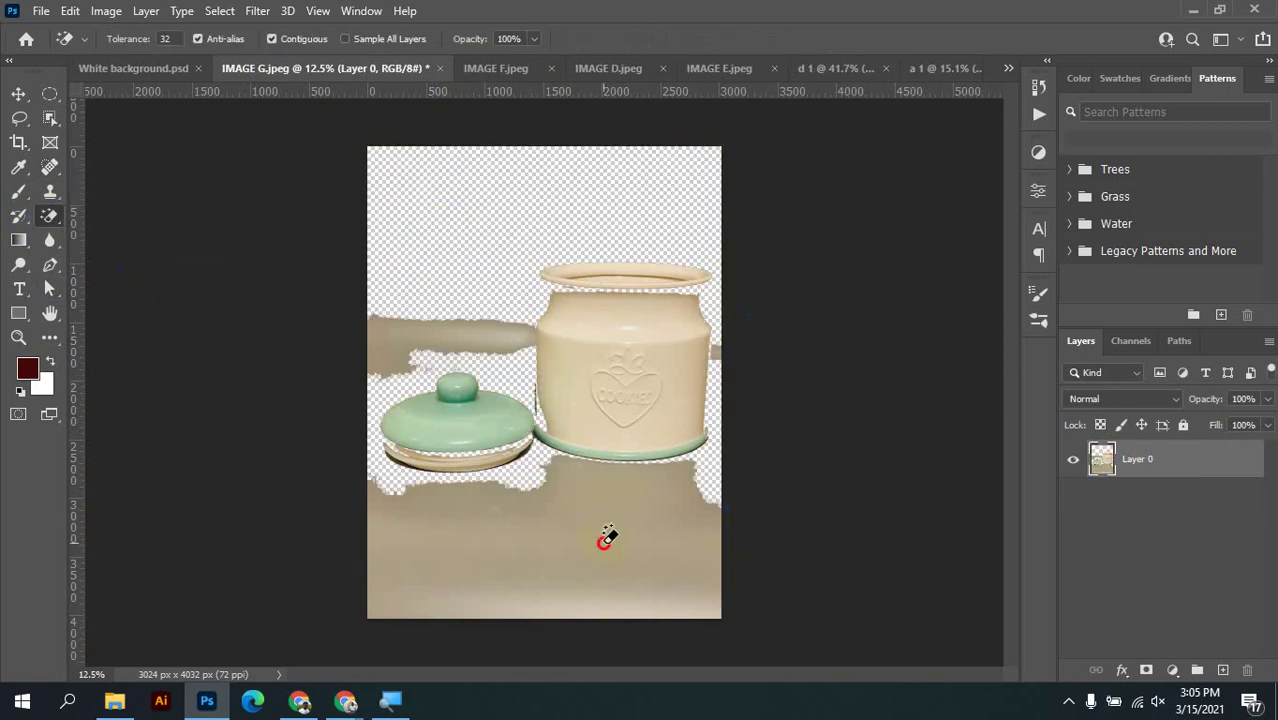
pyautogui.click(605, 540)
pyautogui.click(415, 350)
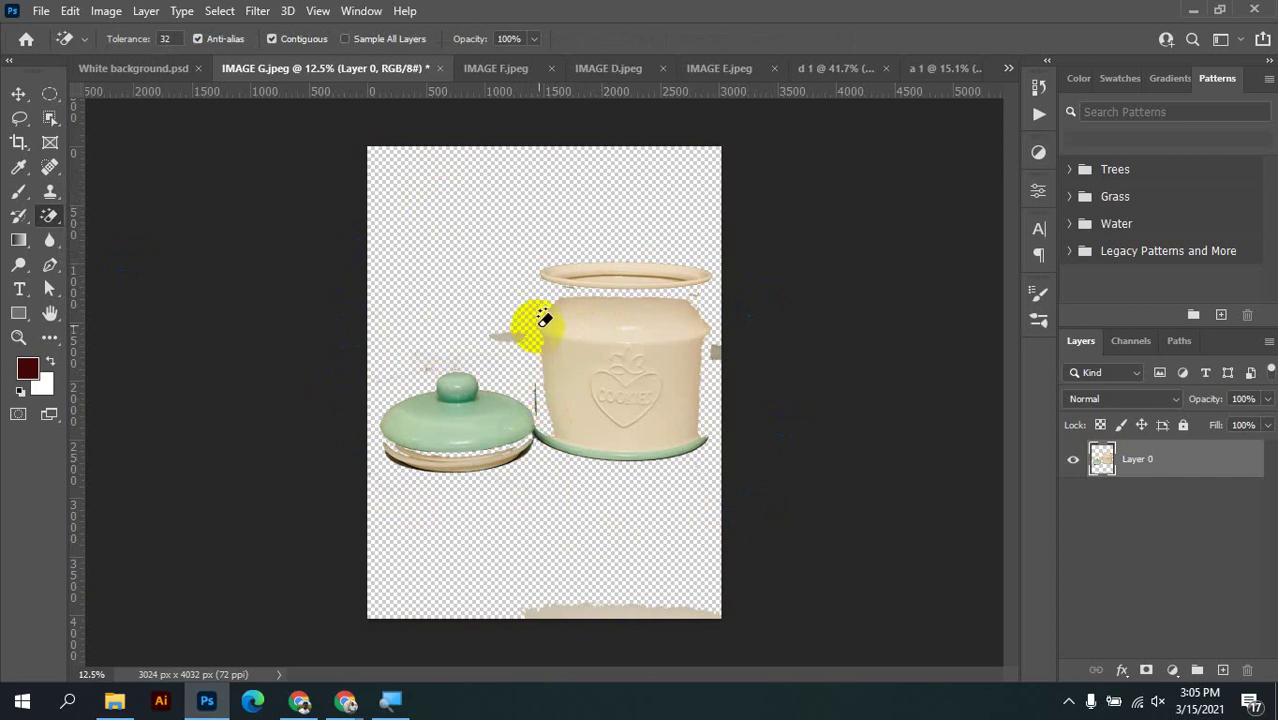
# Undo all the Magic Eraser removals on the cookie jar photo
pyautogui.hotkey('ctrl', 'z')
pyautogui.hotkey('ctrl', 'z')
pyautogui.hotkey('ctrl', 'z')
pyautogui.hotkey('ctrl', 'z')
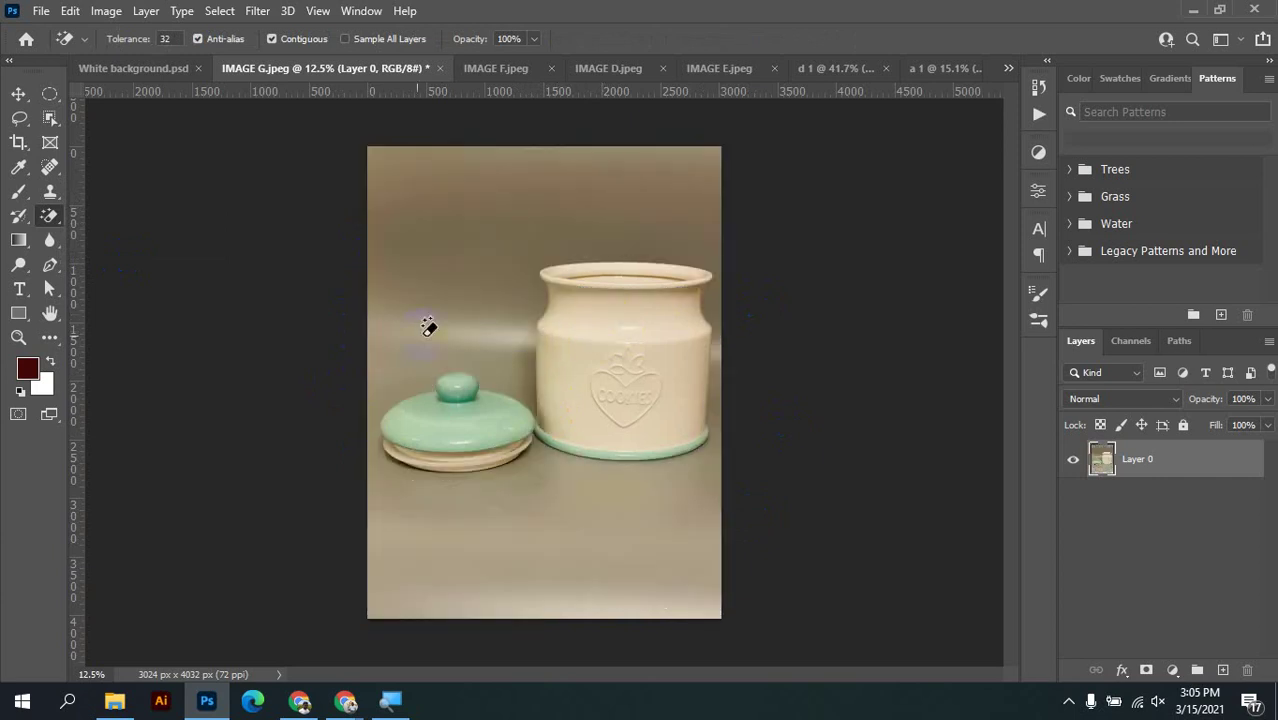
# Switch to the Background Eraser and erase a short 13 px stroke in the backdrop above the lid
pyautogui.click(52, 218)
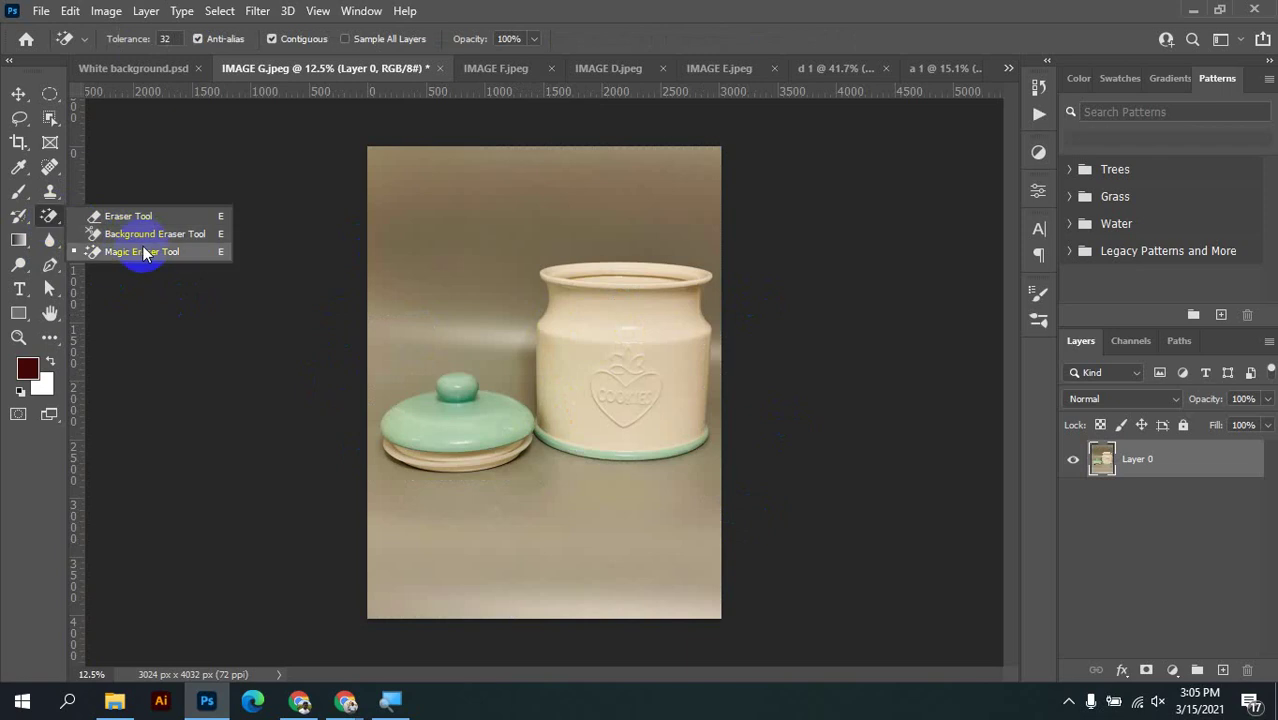
pyautogui.click(142, 237)
pyautogui.moveTo(429, 209); pyautogui.dragTo(503, 231)
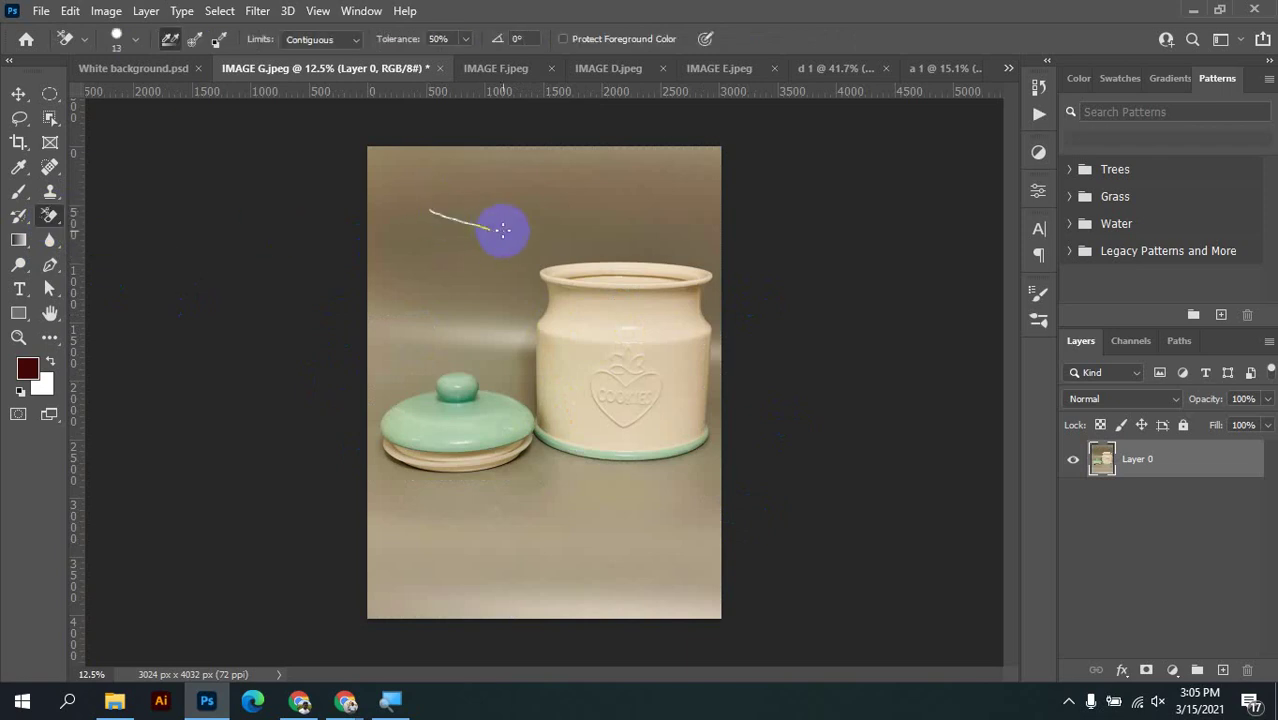
# Enlarge the Background Eraser to 200 px and erase a long curved stroke from the upper backdrop down through the green lid
pyautogui.press(']')
pyautogui.press(']')
pyautogui.press(']')
pyautogui.press(']')
pyautogui.press(']')
pyautogui.press(']')
pyautogui.press(']')
pyautogui.press(']')
pyautogui.press(']')
pyautogui.press(']')
pyautogui.press(']')
pyautogui.press(']')
pyautogui.press(']')
pyautogui.moveTo(503, 213)
pyautogui.mouseDown()
pyautogui.moveTo(448, 320)
pyautogui.moveTo(425, 497)
pyautogui.mouseUp()
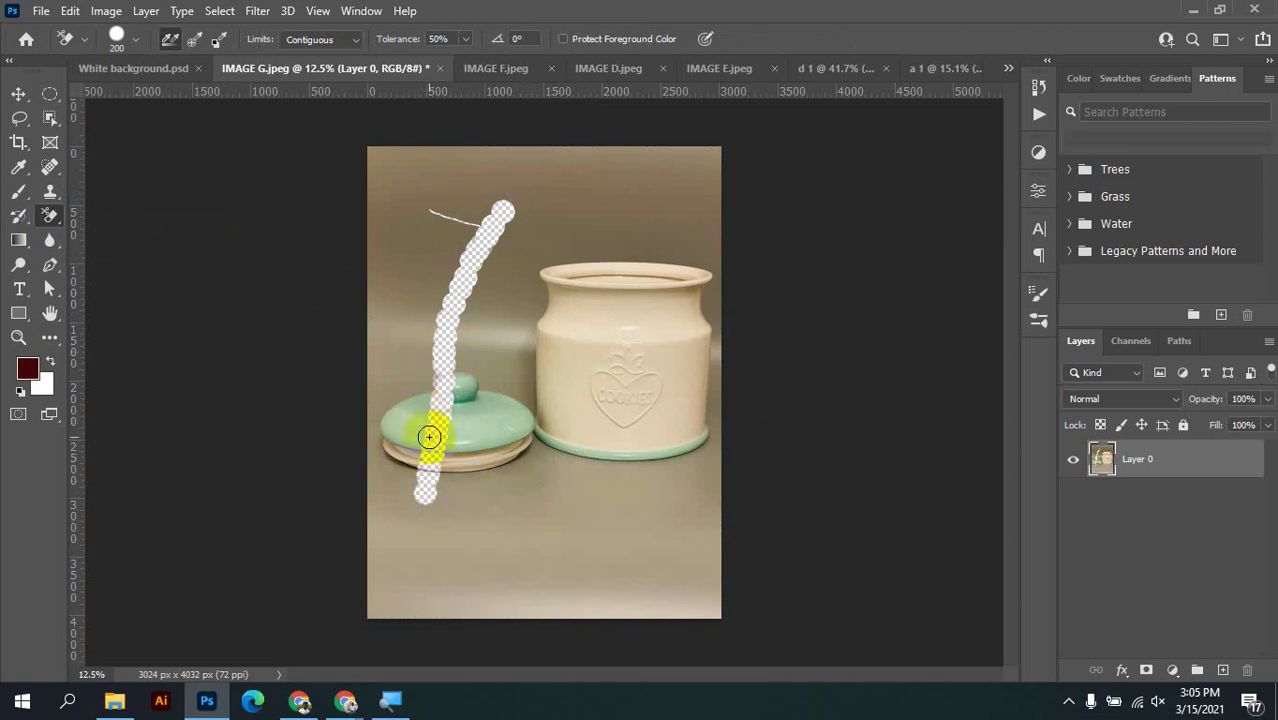
# Erase two more short Background Eraser strokes across the lid and below the jar, and undo all the Background Eraser strokes
pyautogui.moveTo(400, 386); pyautogui.dragTo(446, 465)
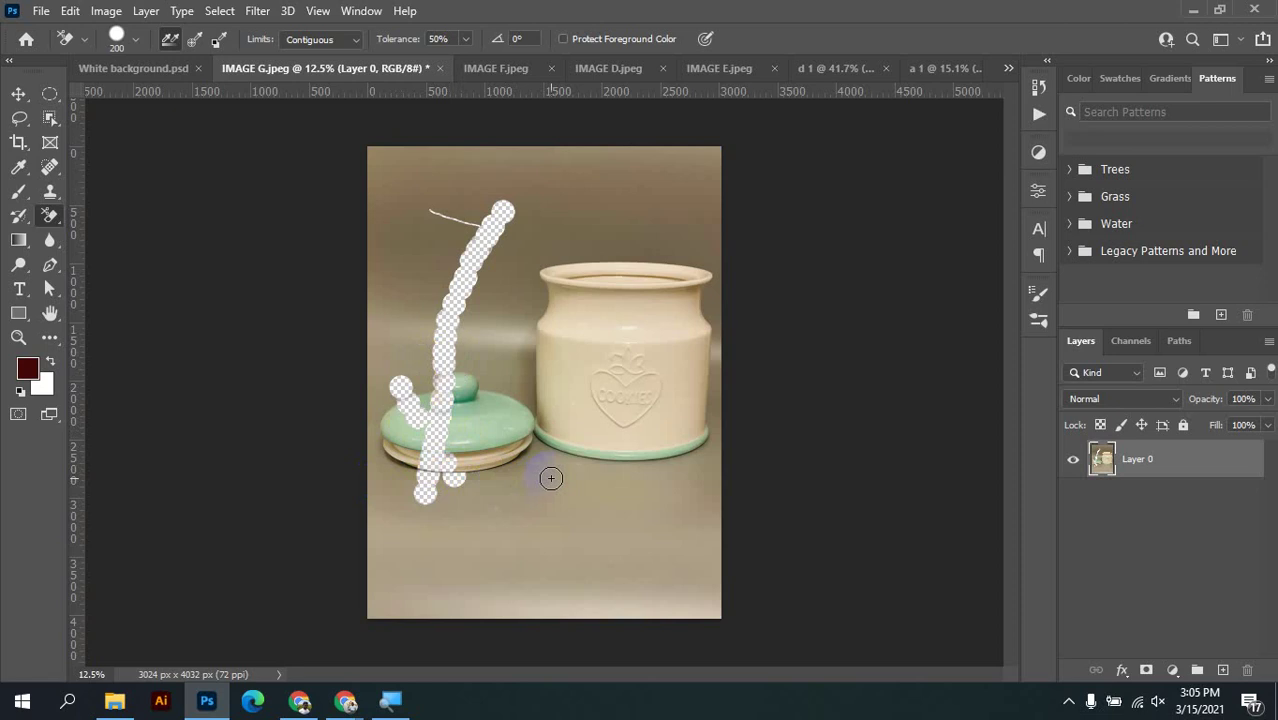
pyautogui.moveTo(545, 476)
pyautogui.mouseDown()
pyautogui.moveTo(348, 494)
pyautogui.moveTo(553, 388)
pyautogui.moveTo(422, 491)
pyautogui.moveTo(578, 456)
pyautogui.mouseUp()
pyautogui.hotkey('ctrl', 'z')
pyautogui.hotkey('ctrl', 'z')
pyautogui.hotkey('ctrl', 'z')
pyautogui.hotkey('ctrl', 'z')
pyautogui.hotkey('ctrl', 'z')
pyautogui.hotkey('ctrl', 'z')
pyautogui.hotkey('ctrl', 'z')
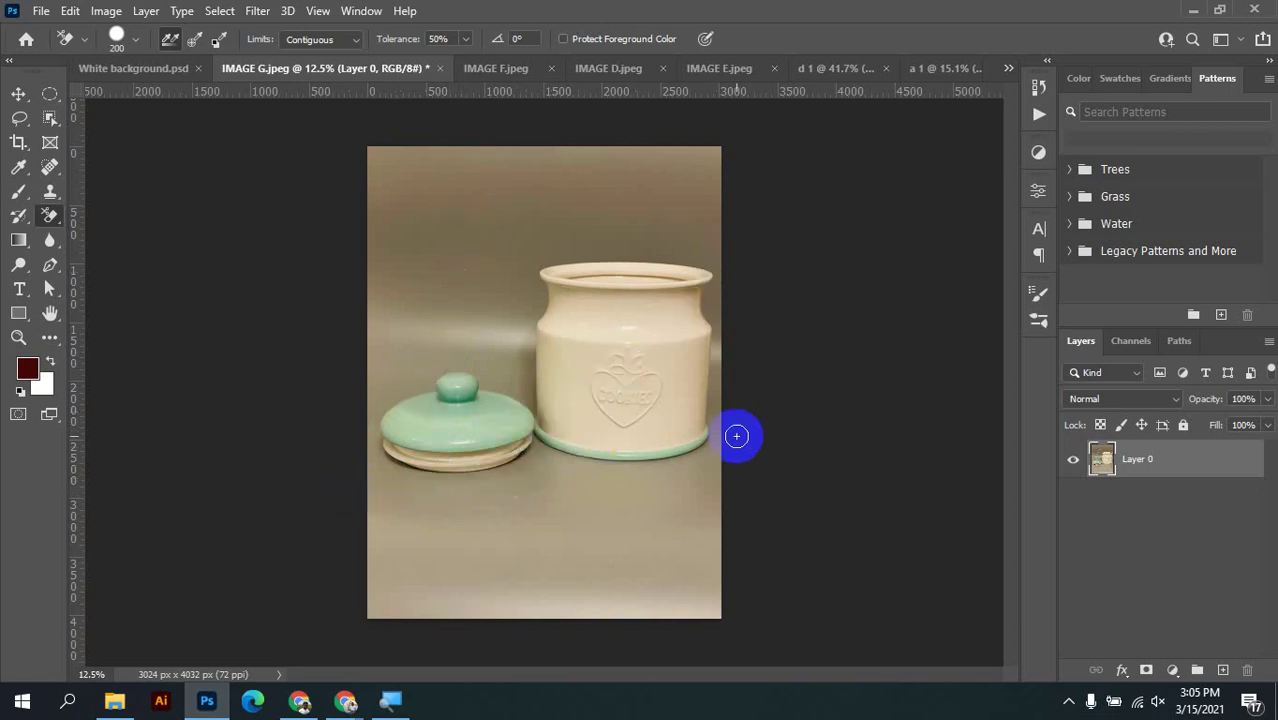
# Switch back to the standard Eraser Tool and bring up the d 1 document
pyautogui.rightClick(44, 215)
pyautogui.click(110, 213)
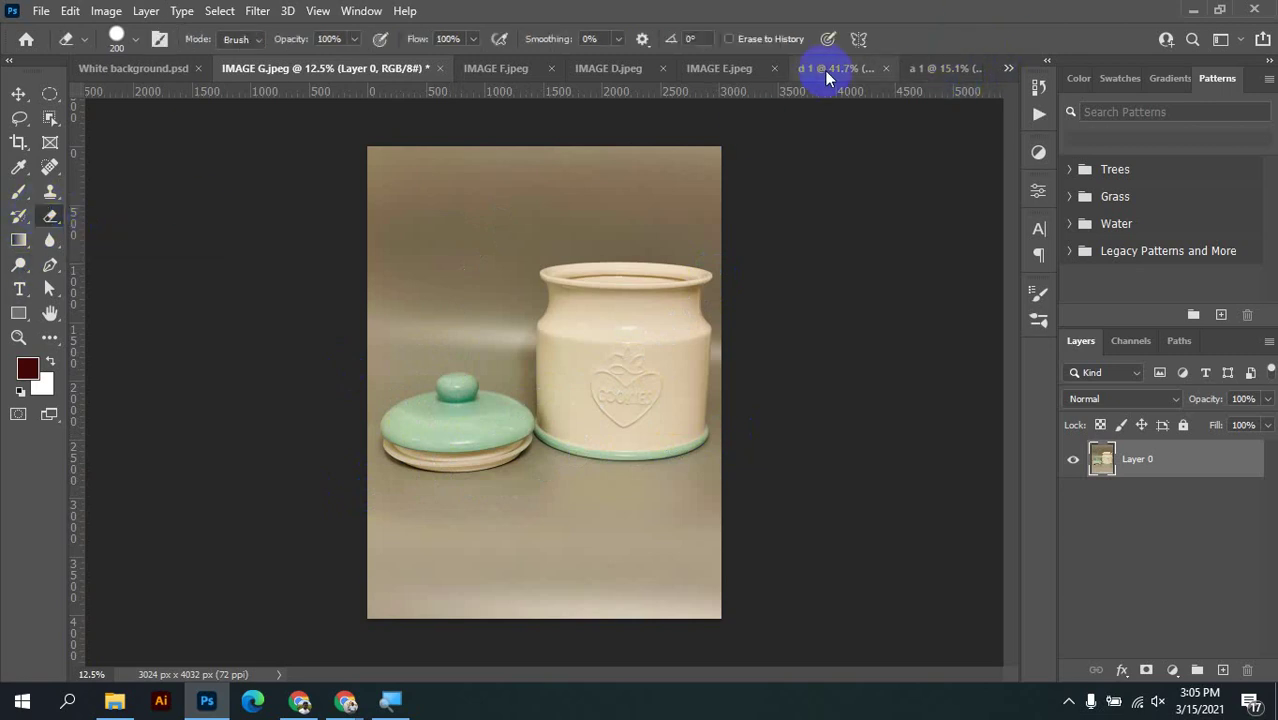
pyautogui.click(919, 68)
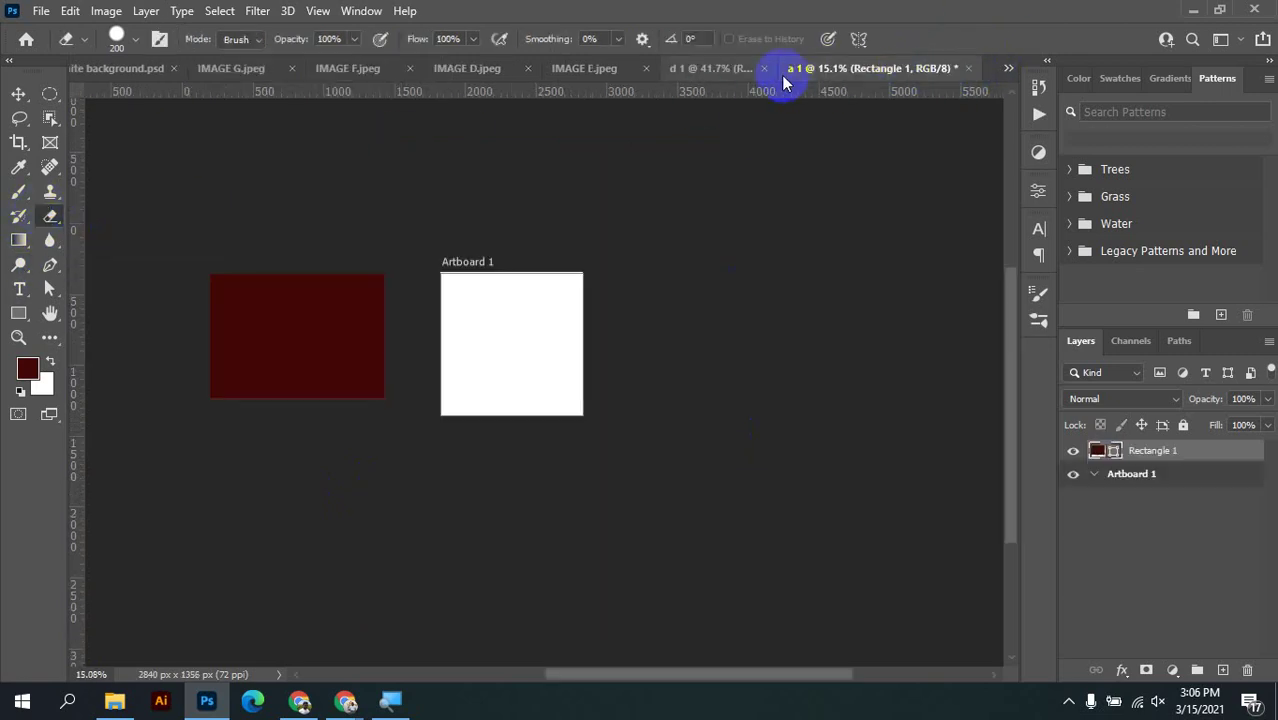
pyautogui.click(727, 68)
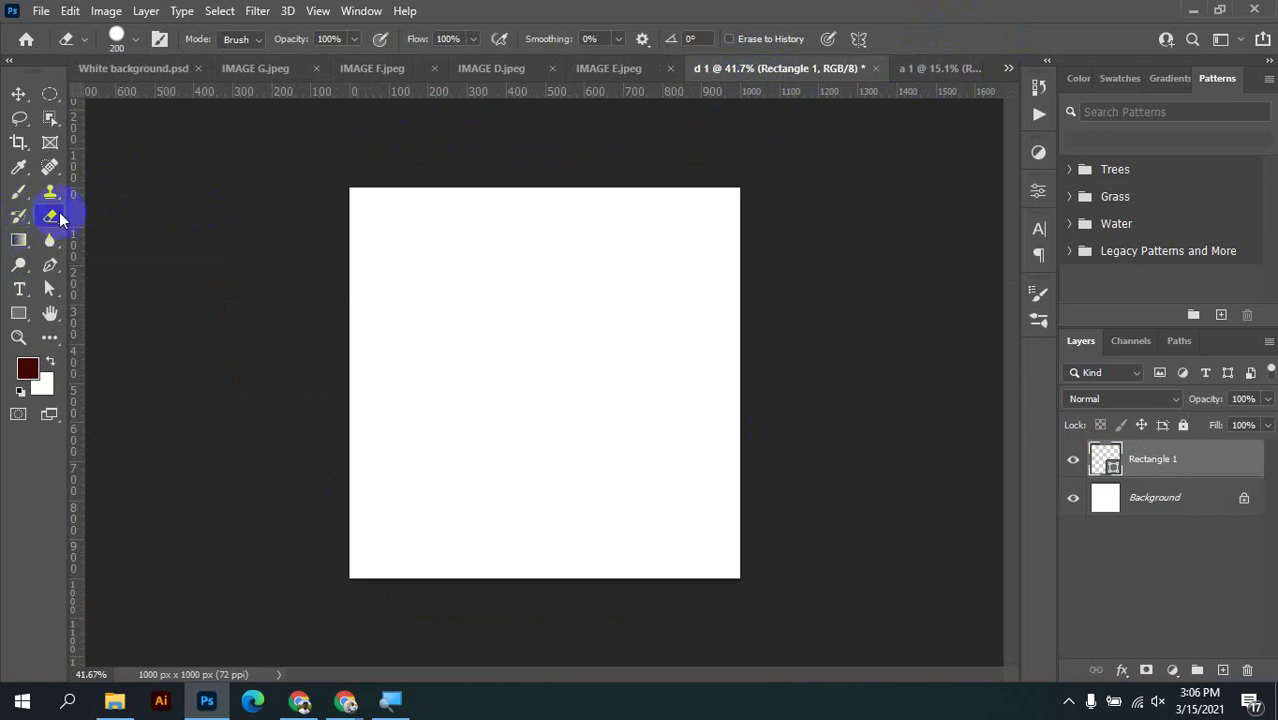
# Fill the Background layer of d 1 with pure red (ff0000) using the Paint Bucket Tool
pyautogui.click(18, 240)
pyautogui.rightClick(18, 240)
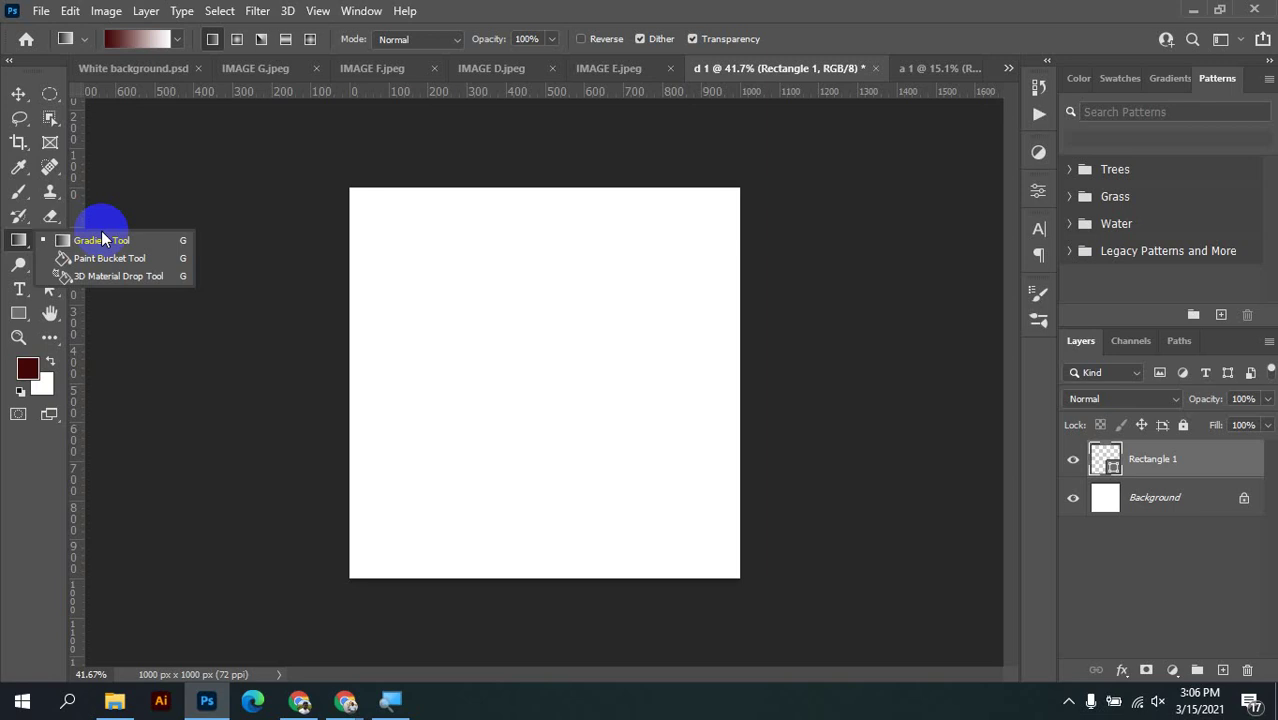
pyautogui.click(75, 258)
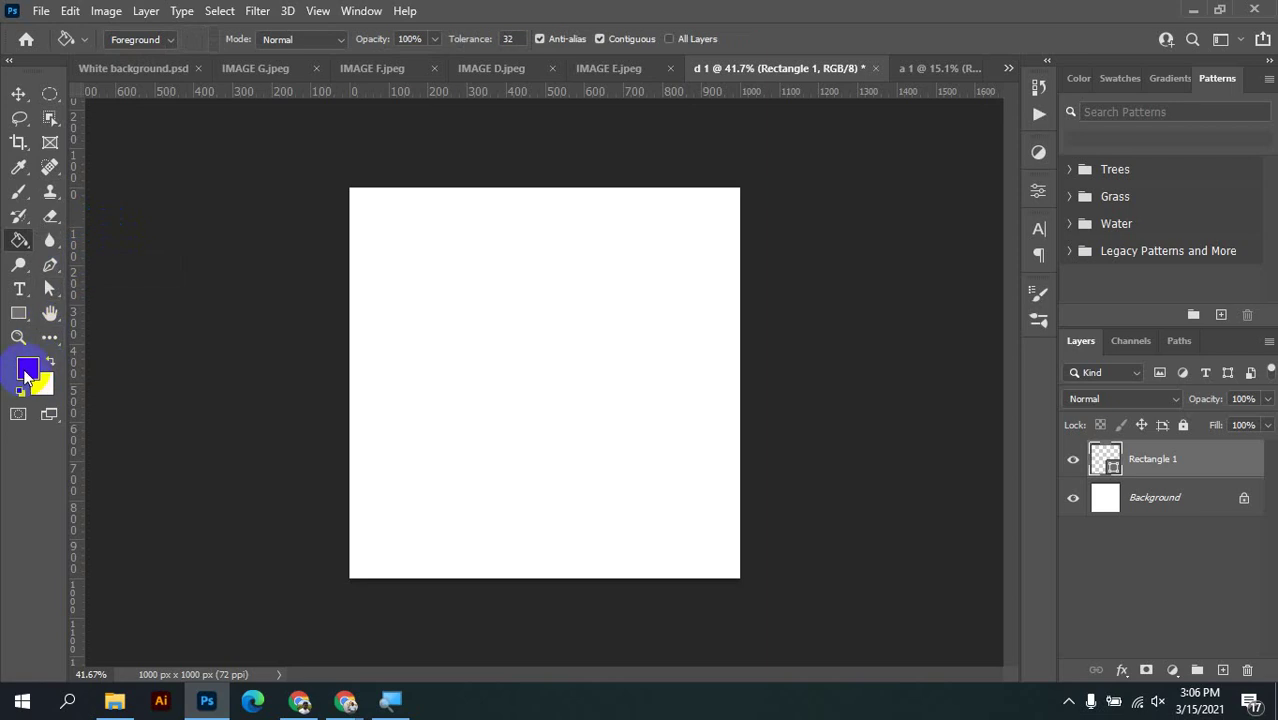
pyautogui.click(27, 374)
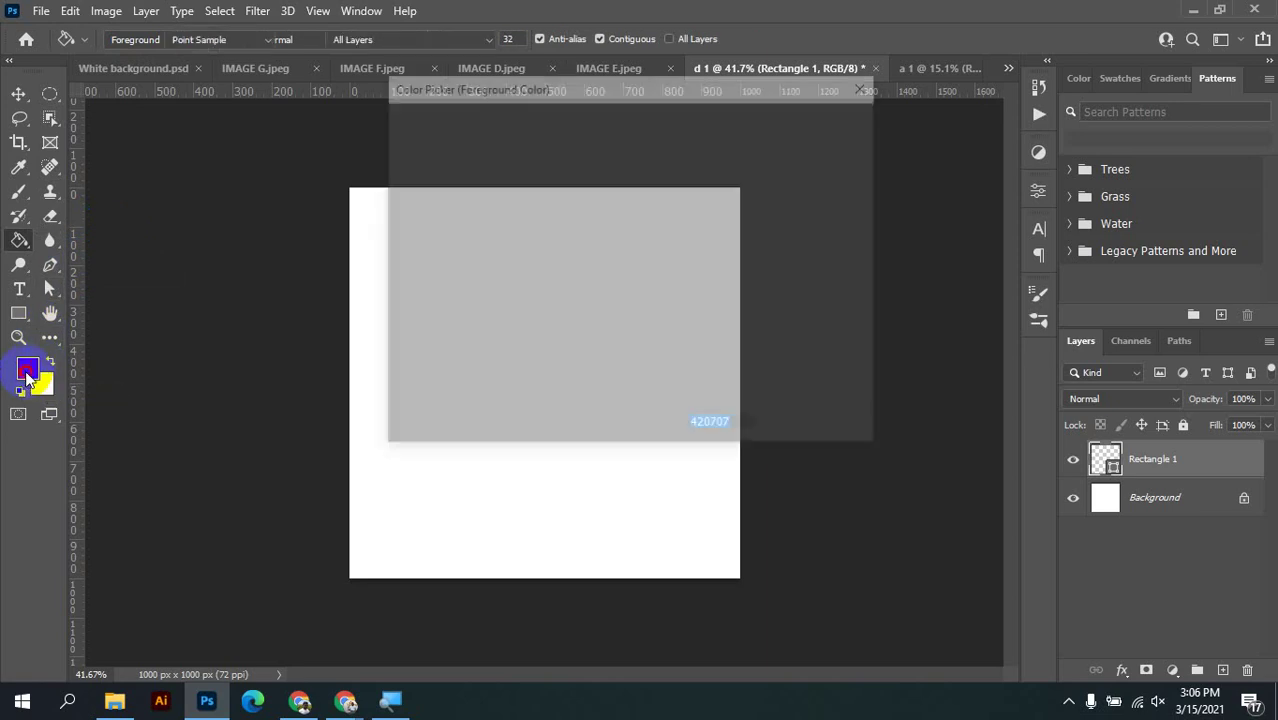
pyautogui.moveTo(542, 300); pyautogui.dragTo(694, 106)
pyautogui.click(819, 124)
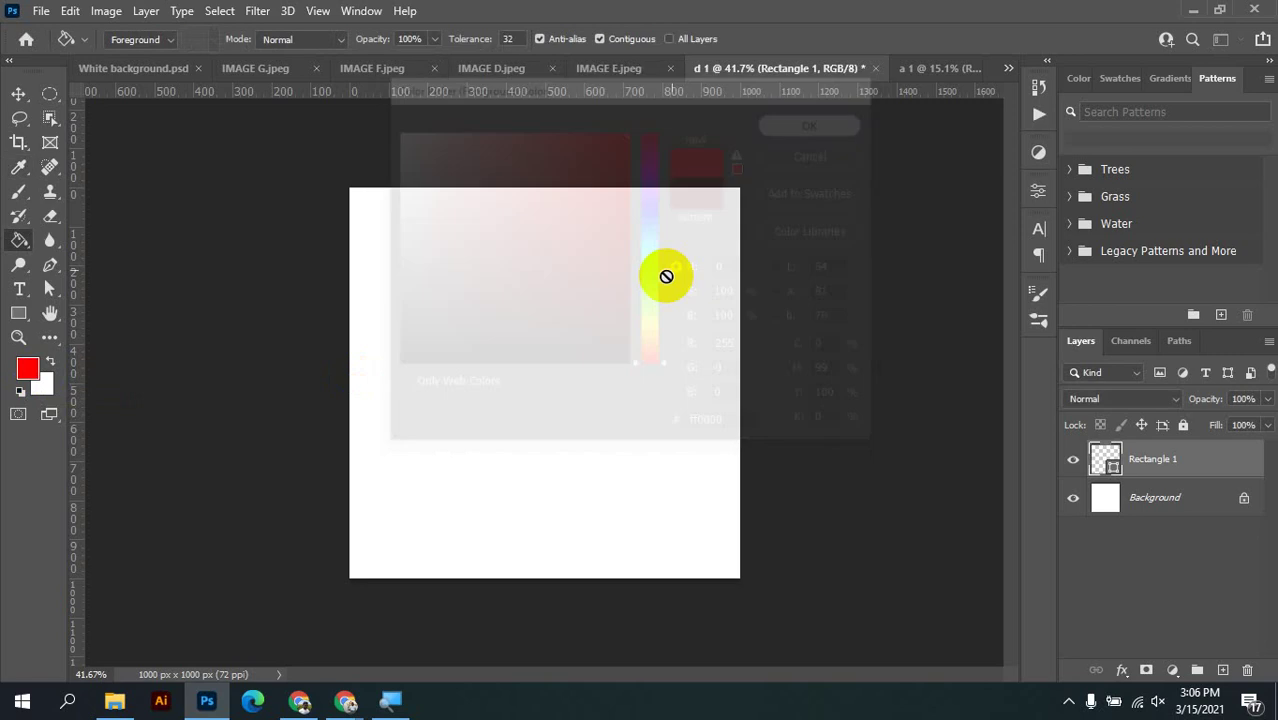
pyautogui.click(1201, 512)
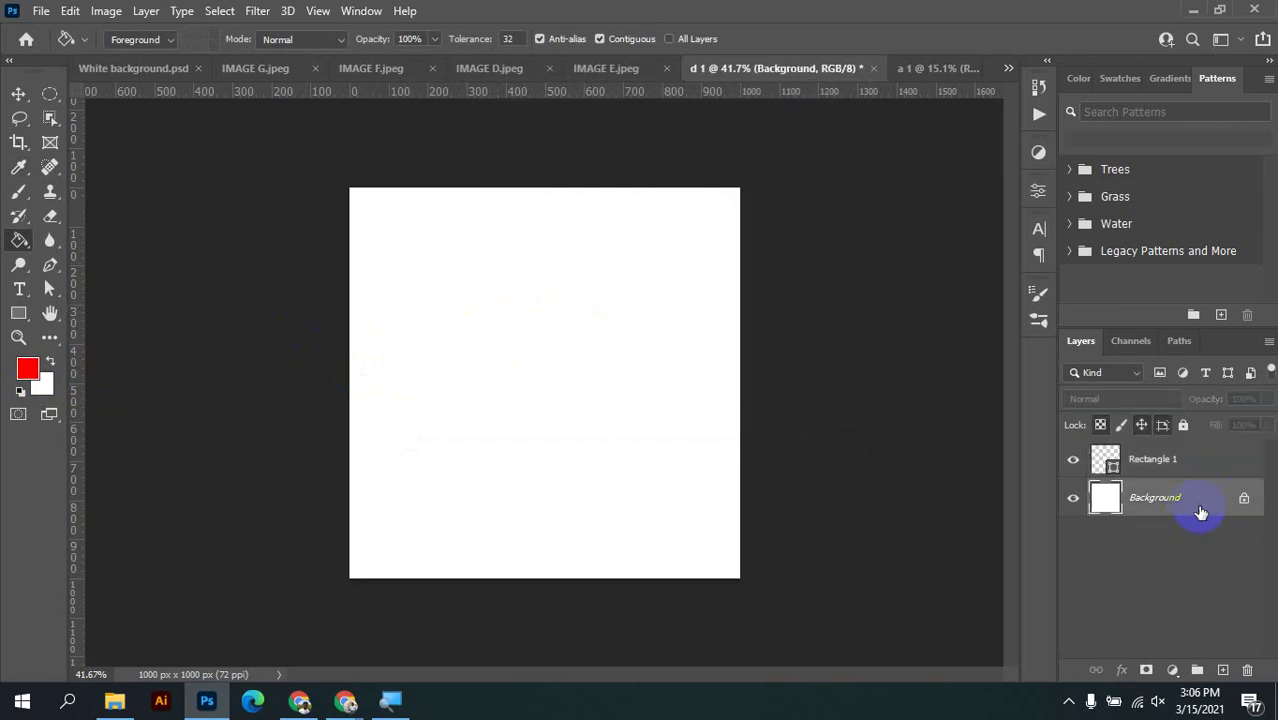
pyautogui.click(472, 348)
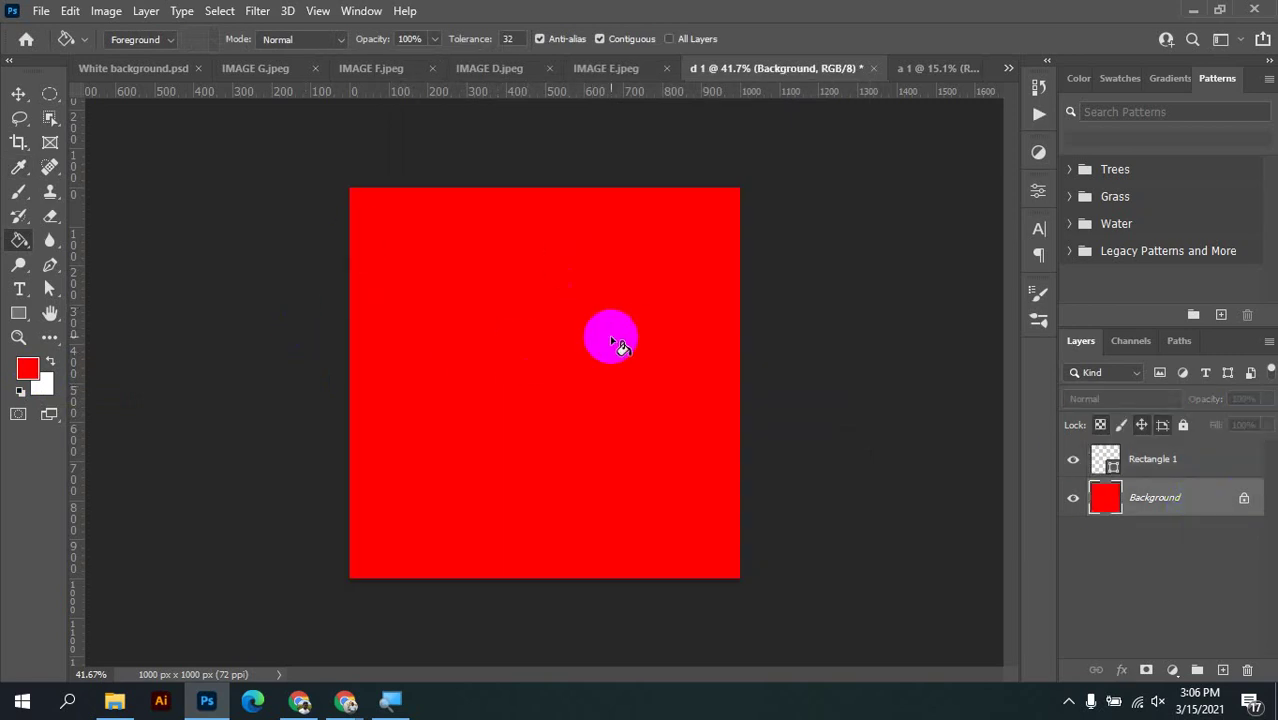
# Swap the foreground and background colors, set the foreground to a bright cyan with hue 185°, and fill the Background layer with it
pyautogui.click(49, 363)
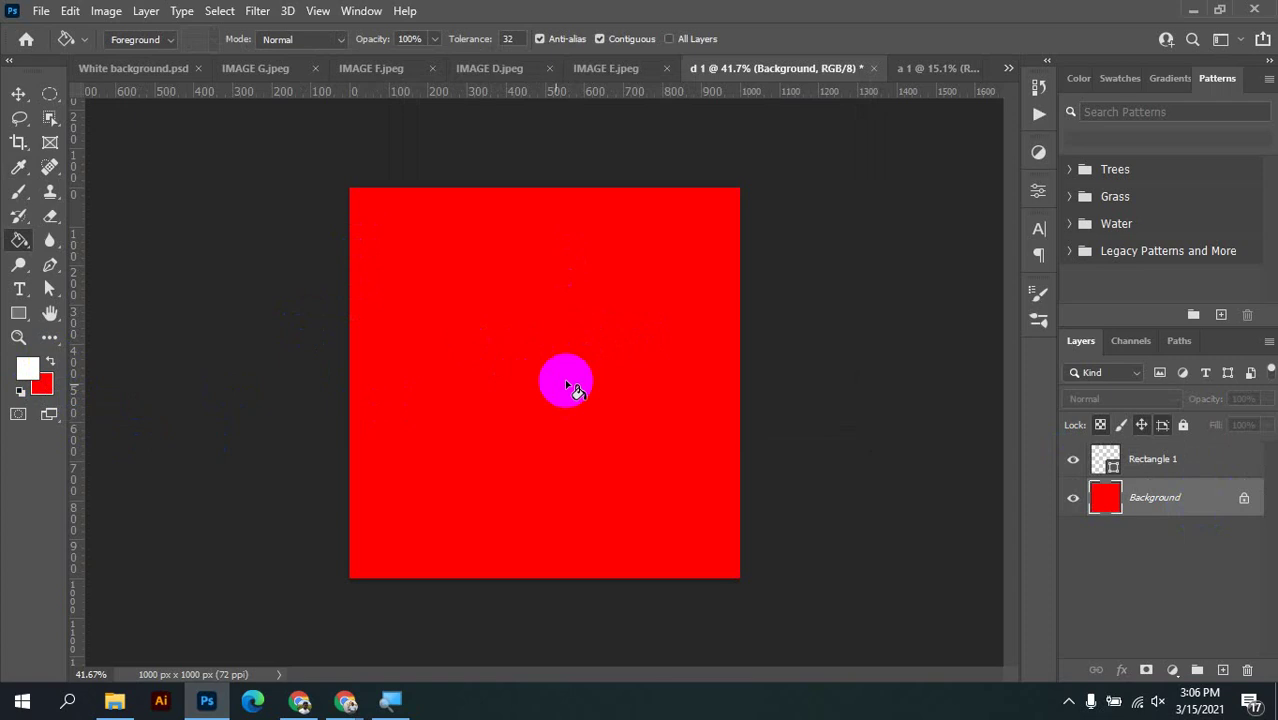
pyautogui.click(27, 368)
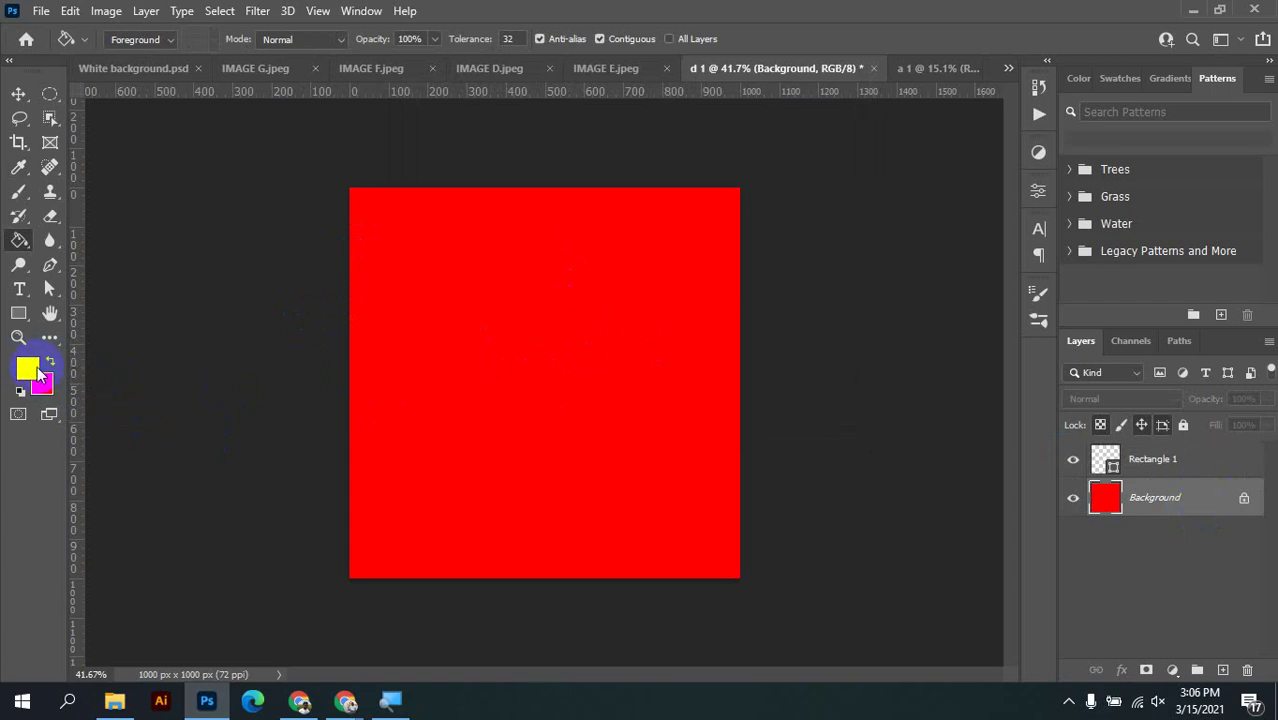
pyautogui.moveTo(651, 292); pyautogui.dragTo(651, 245)
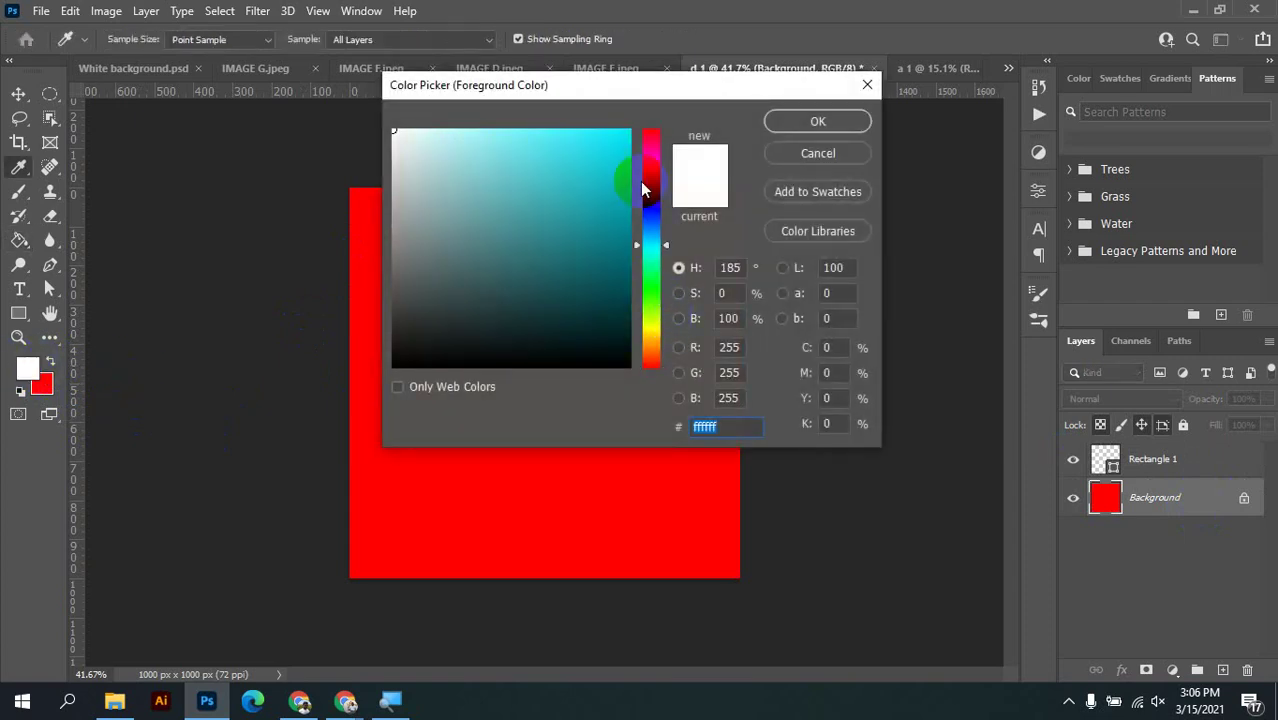
pyautogui.moveTo(622, 177); pyautogui.dragTo(631, 130)
pyautogui.click(818, 121)
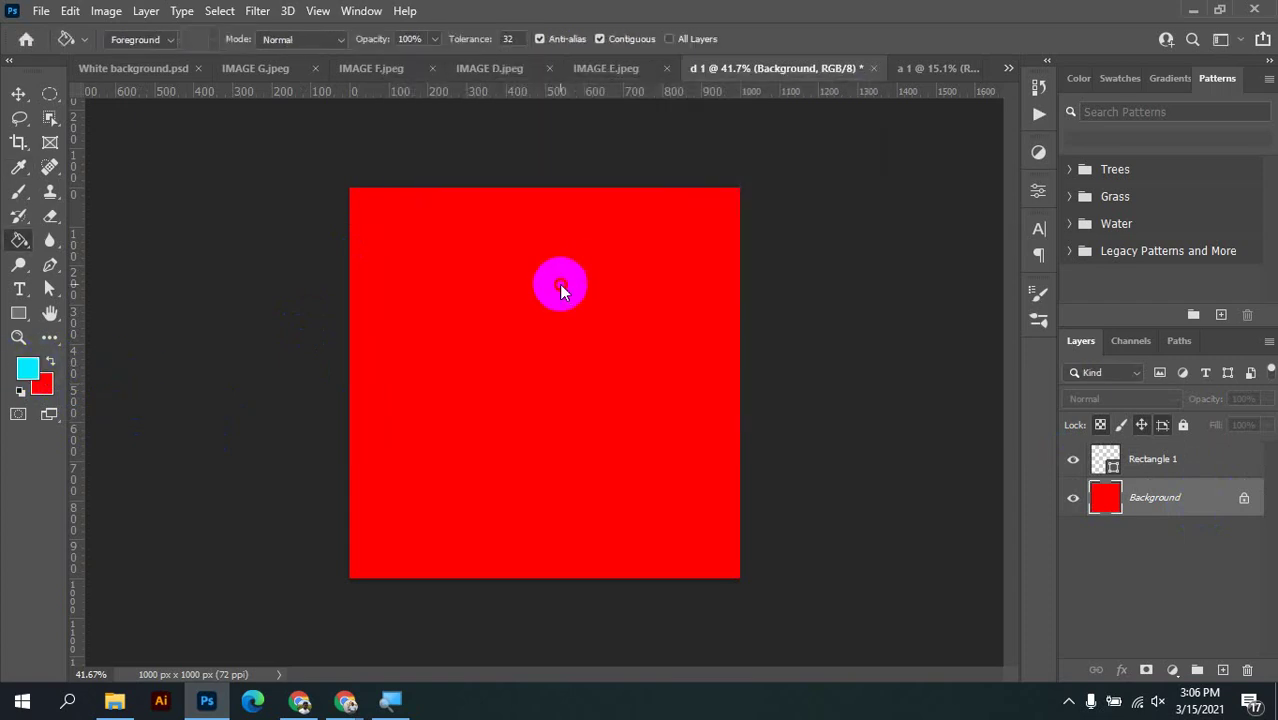
pyautogui.click(559, 285)
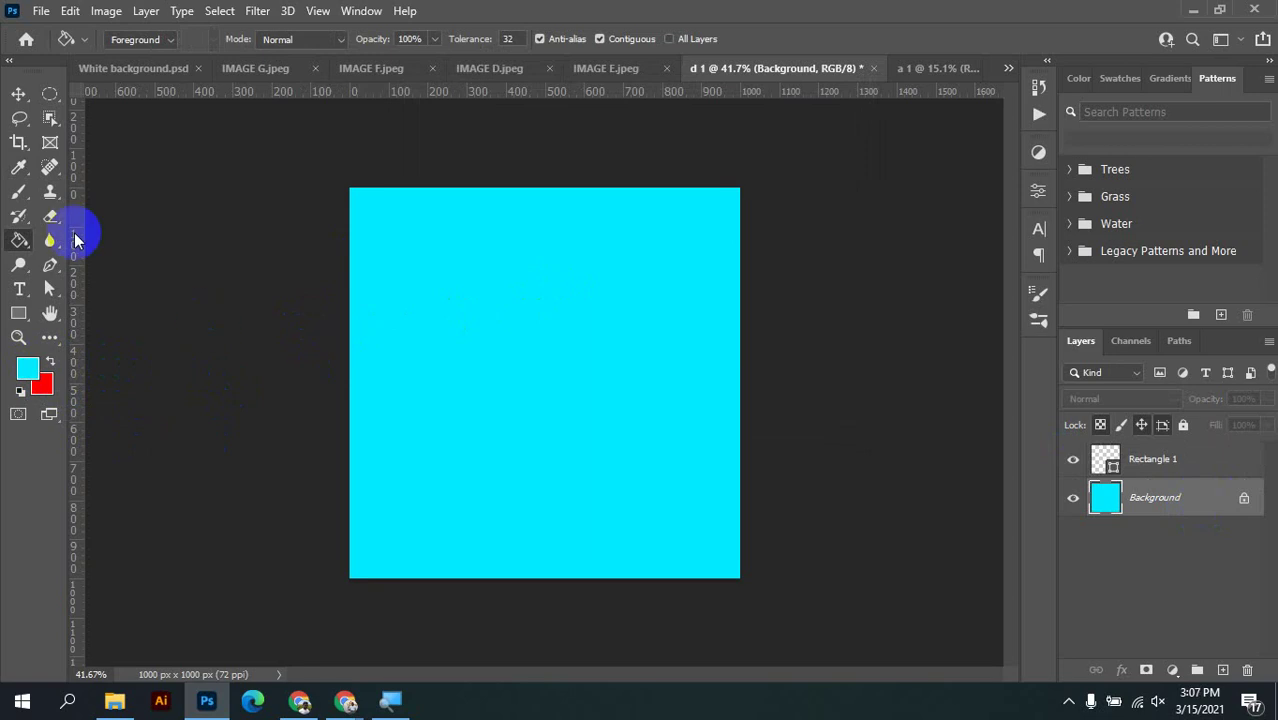
# Examine the tool groups that hold the Paint Bucket, Blur and Dodge tools
pyautogui.click(17, 95)
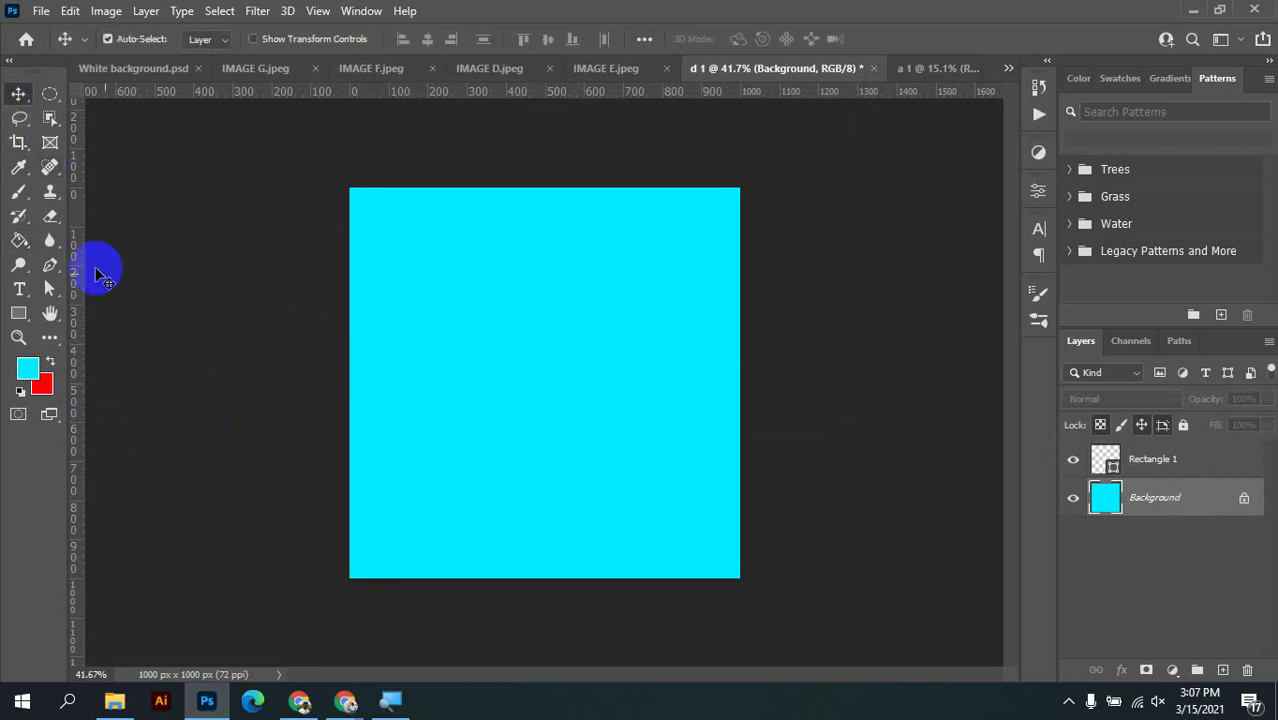
pyautogui.click(26, 250)
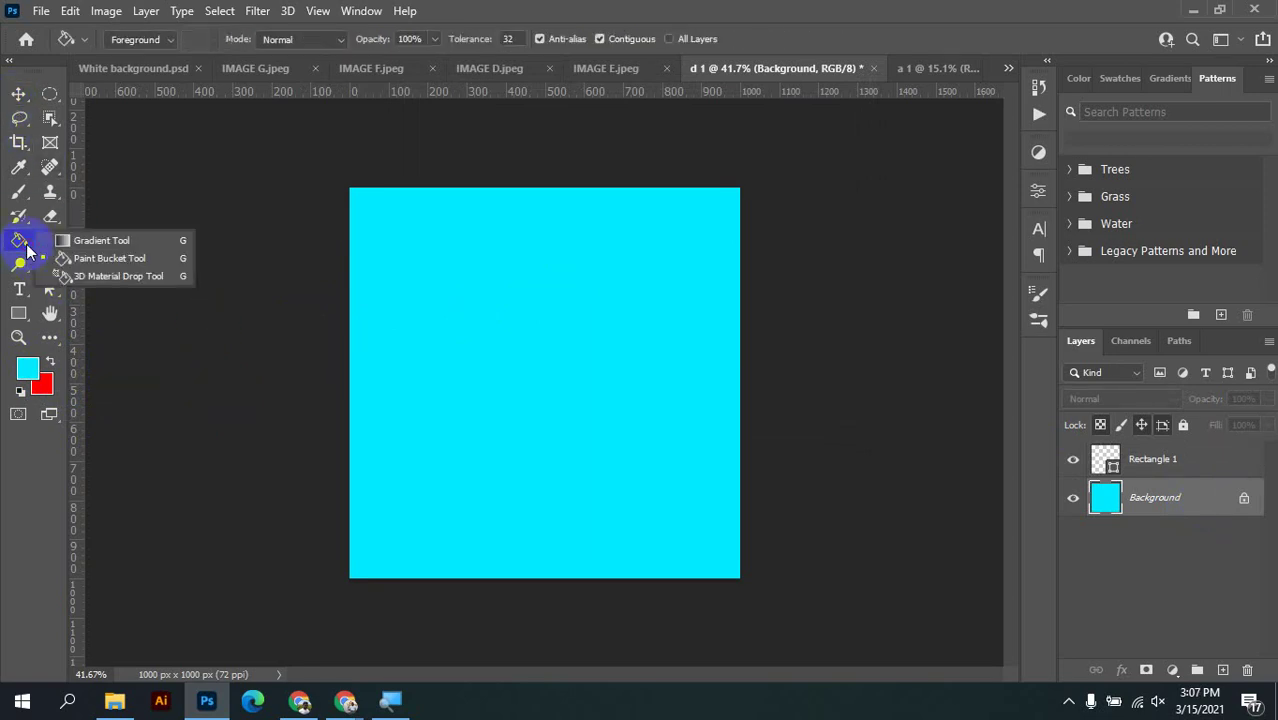
pyautogui.click(20, 247)
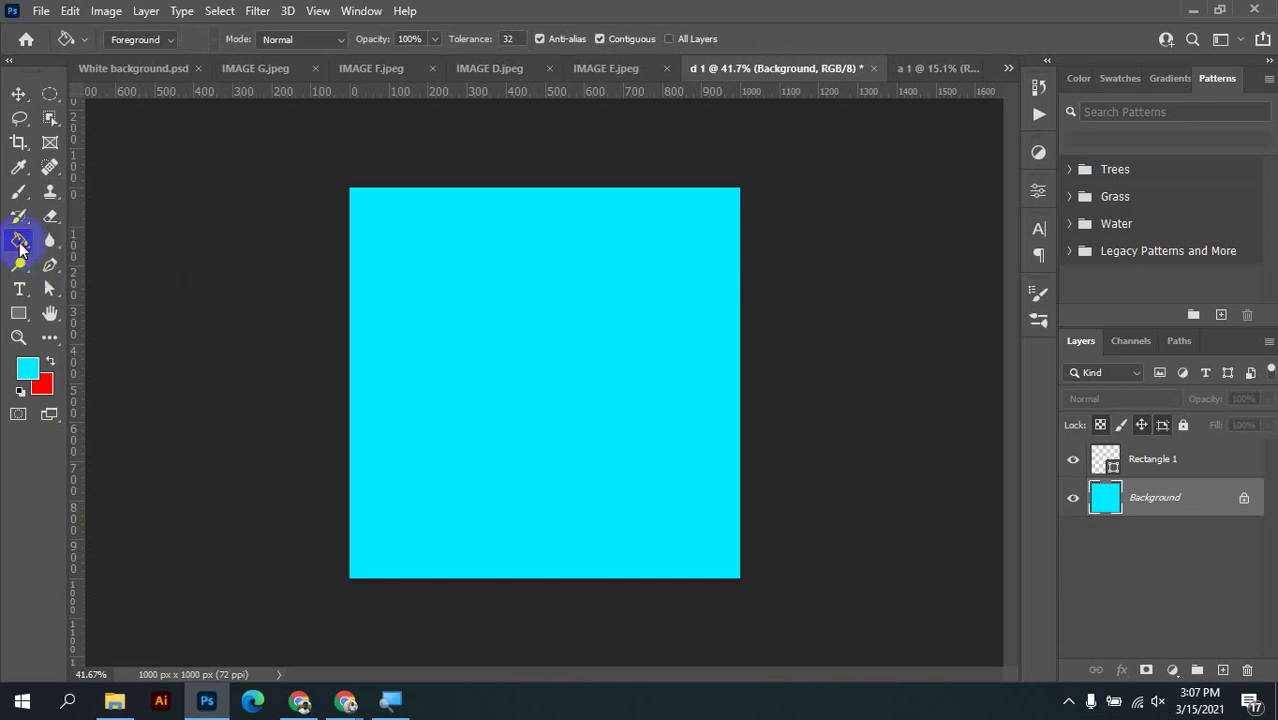
pyautogui.click(52, 250)
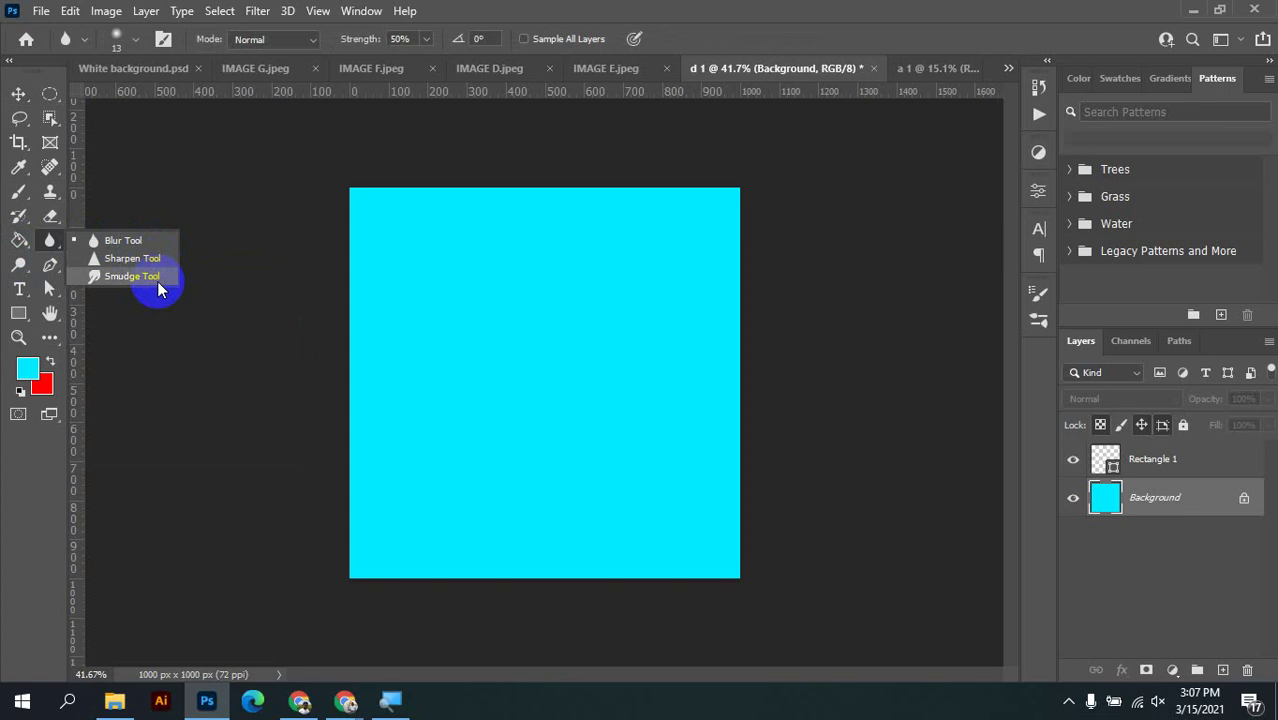
pyautogui.click(18, 270)
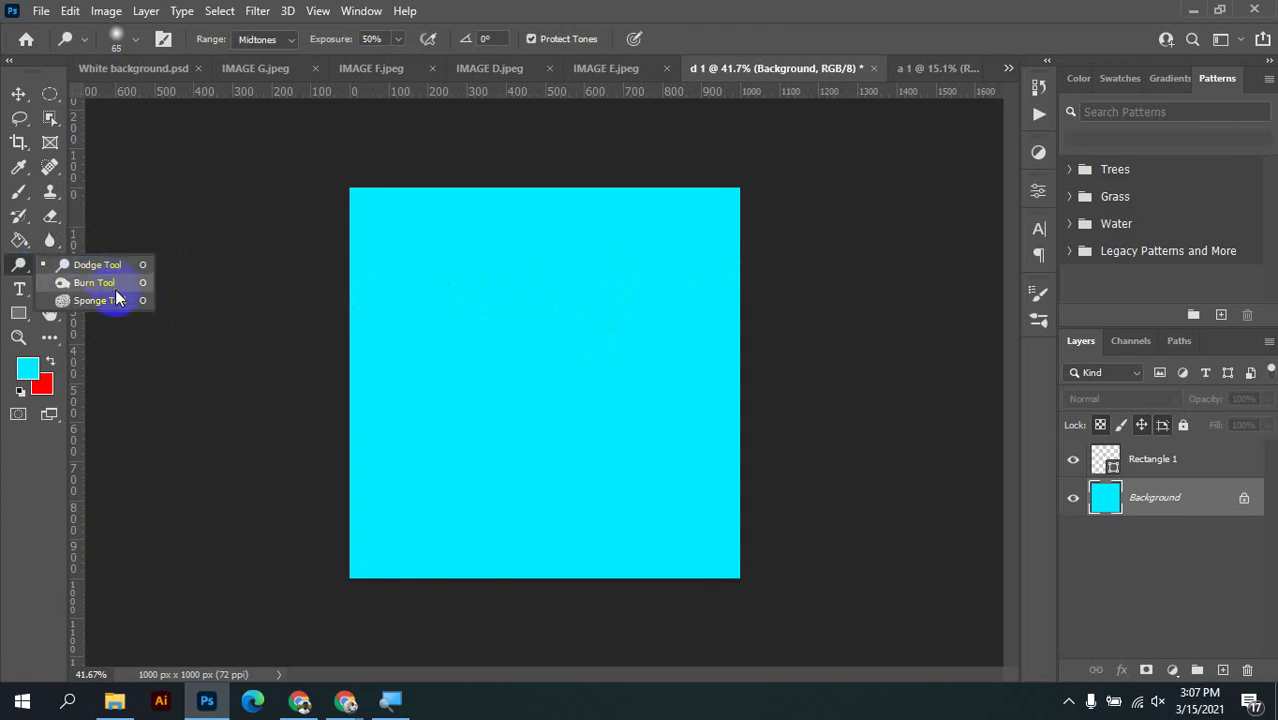
pyautogui.click(18, 264)
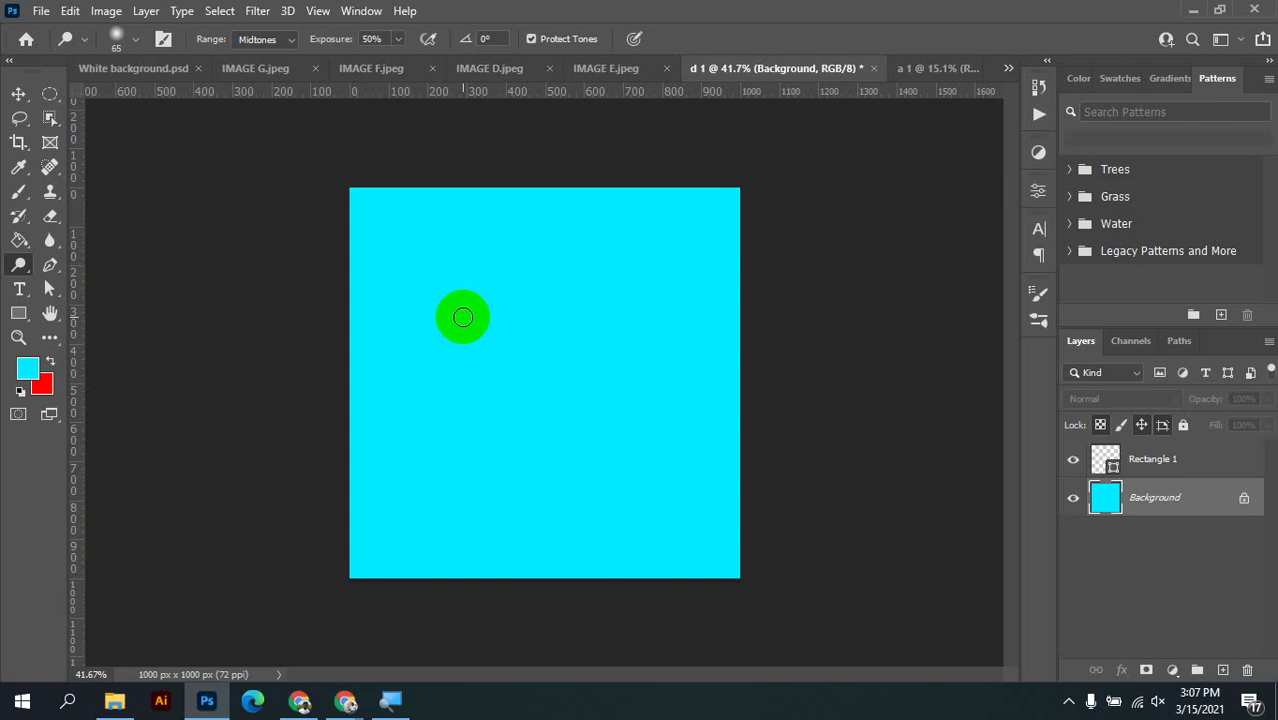
# Examine the tool groups that hold the Pen, Horizontal Type and Path Selection tools
pyautogui.click(50, 264)
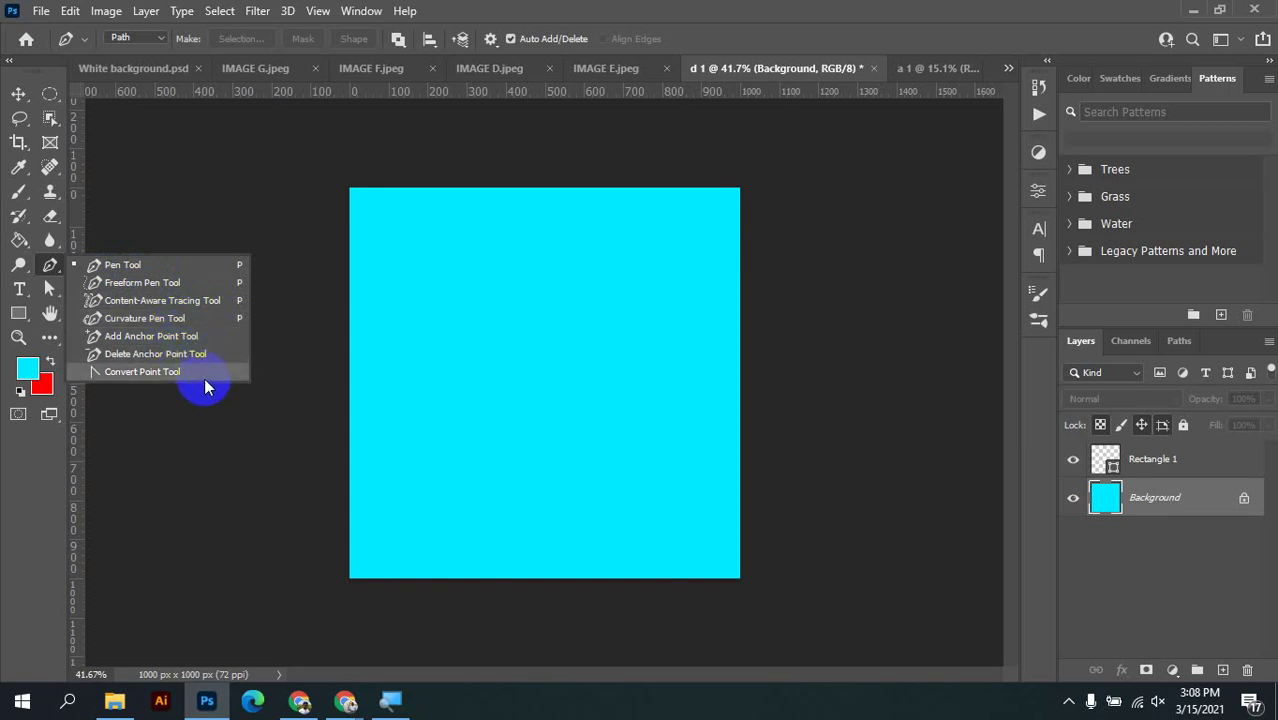
pyautogui.click(52, 267)
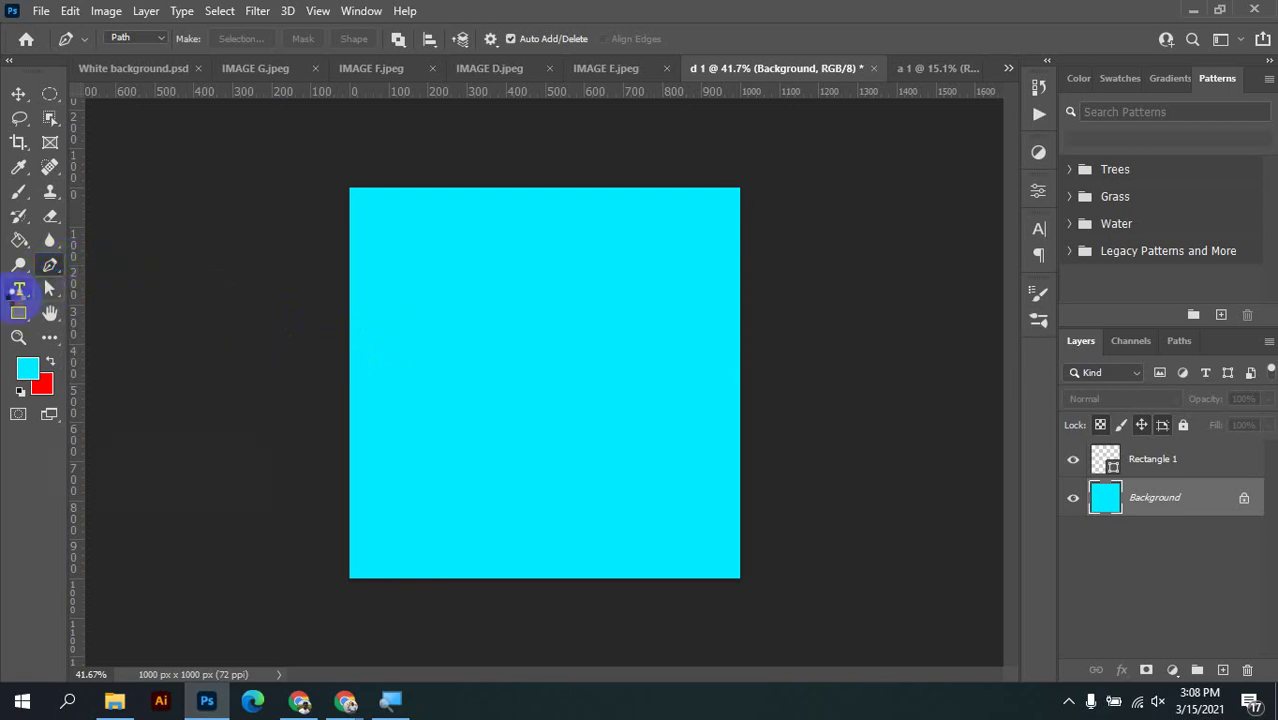
pyautogui.click(640, 294)
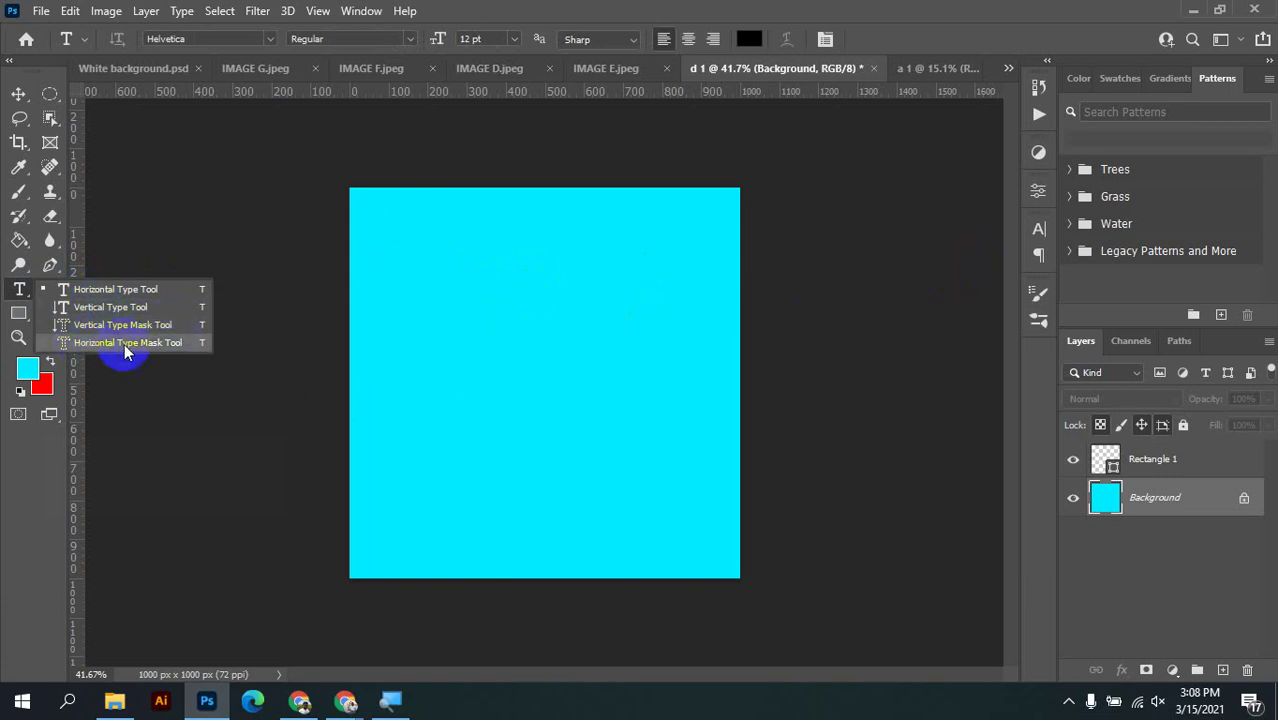
pyautogui.click(20, 292)
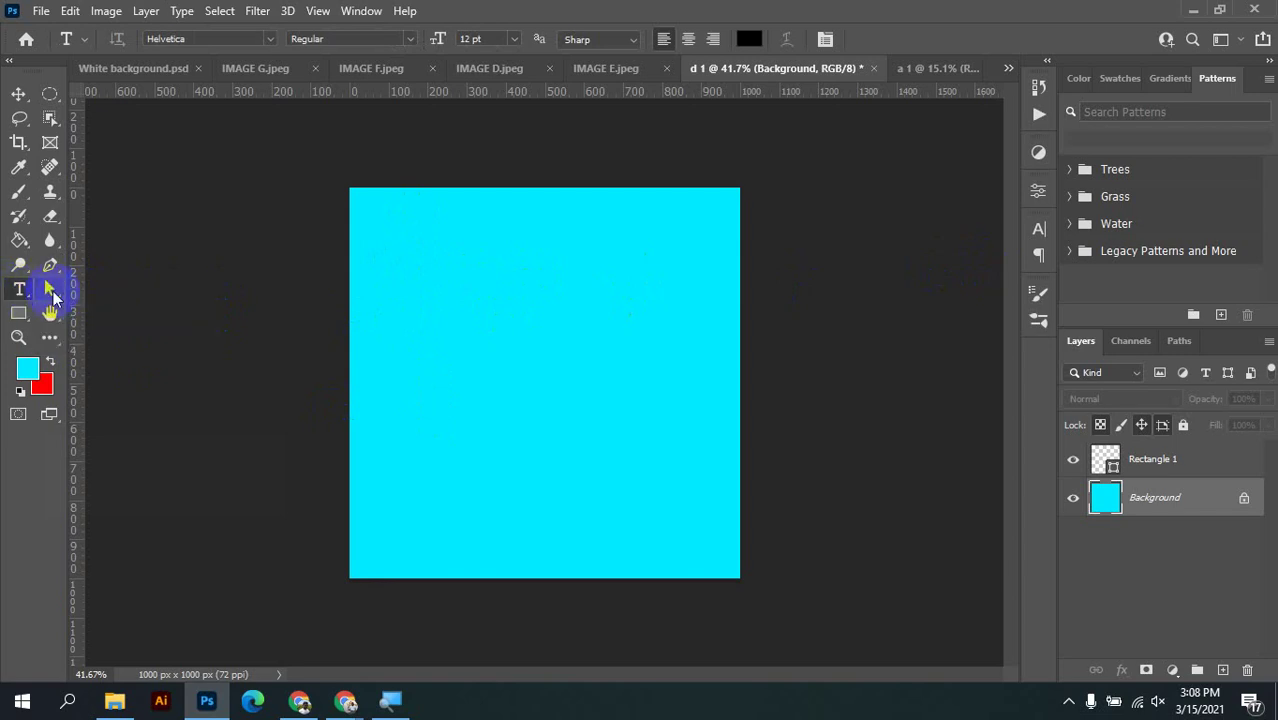
pyautogui.click(40, 291)
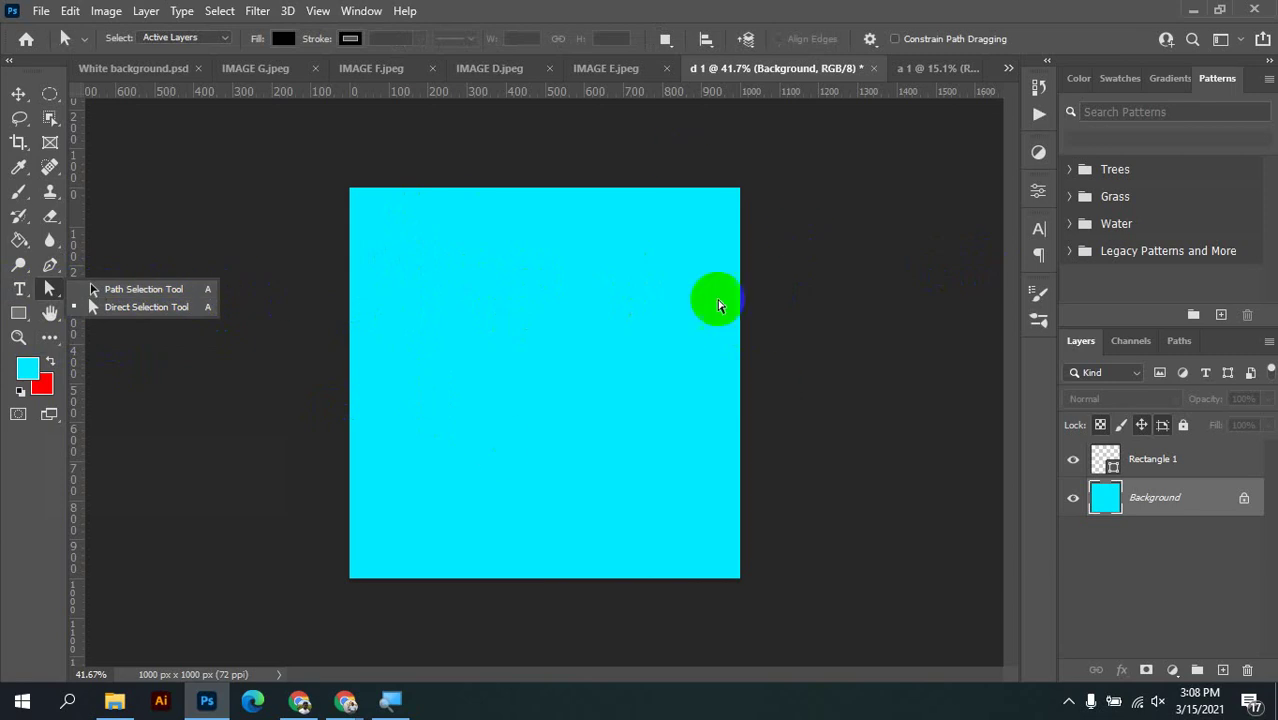
pyautogui.click(100, 306)
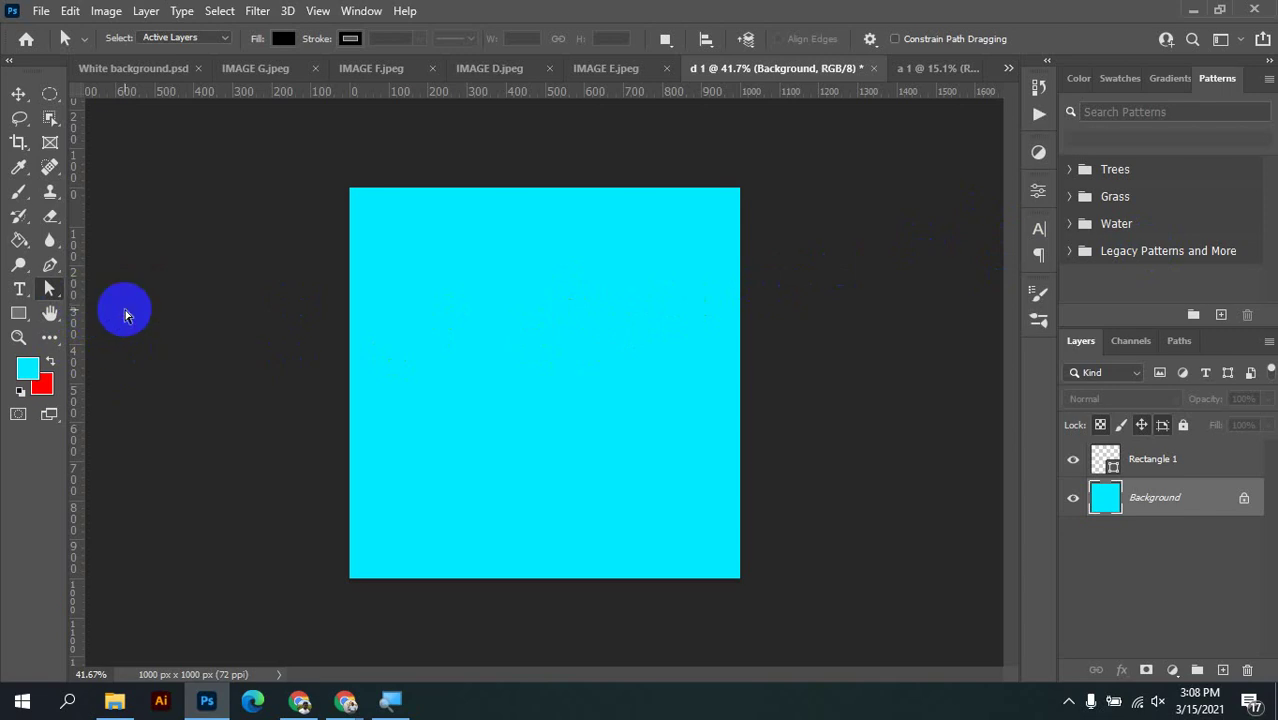
pyautogui.click(26, 291)
pyautogui.click(50, 291)
# Draw a five-sided polygon about 545 by 531 px in the middle of the canvas and collapse its shape properties
pyautogui.click(19, 313)
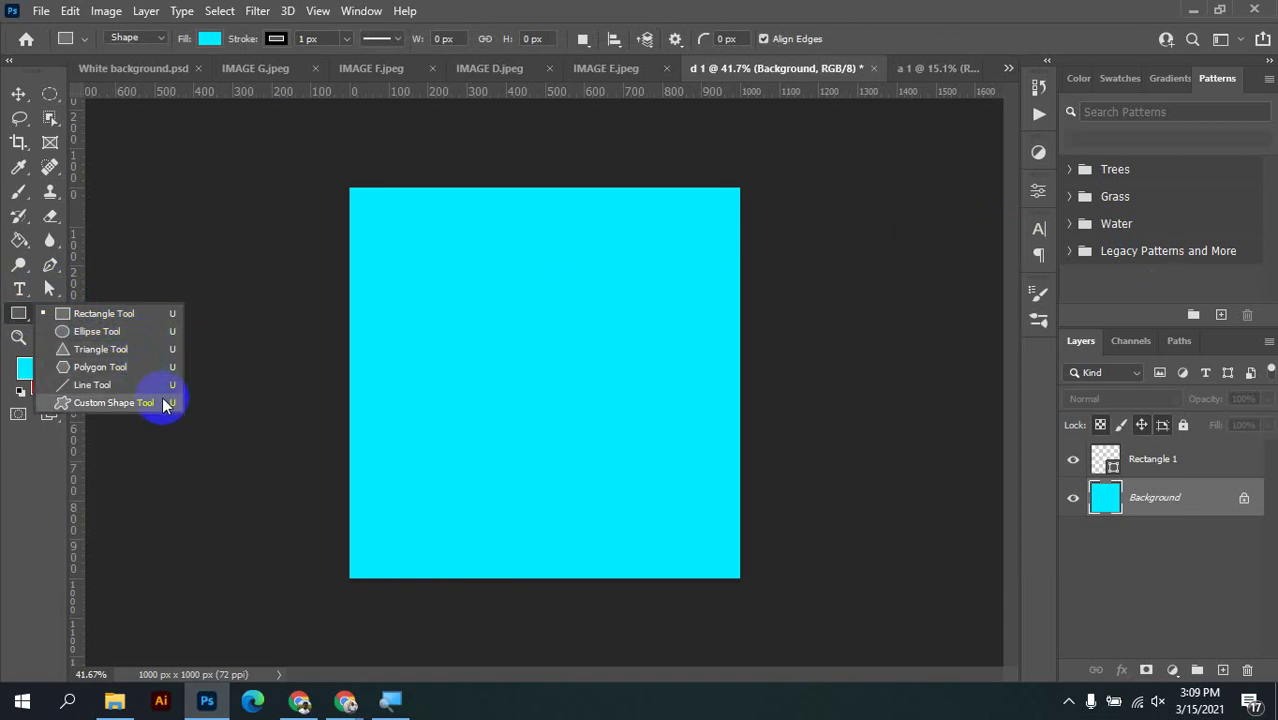
pyautogui.click(118, 367)
pyautogui.moveTo(458, 287); pyautogui.dragTo(668, 497)
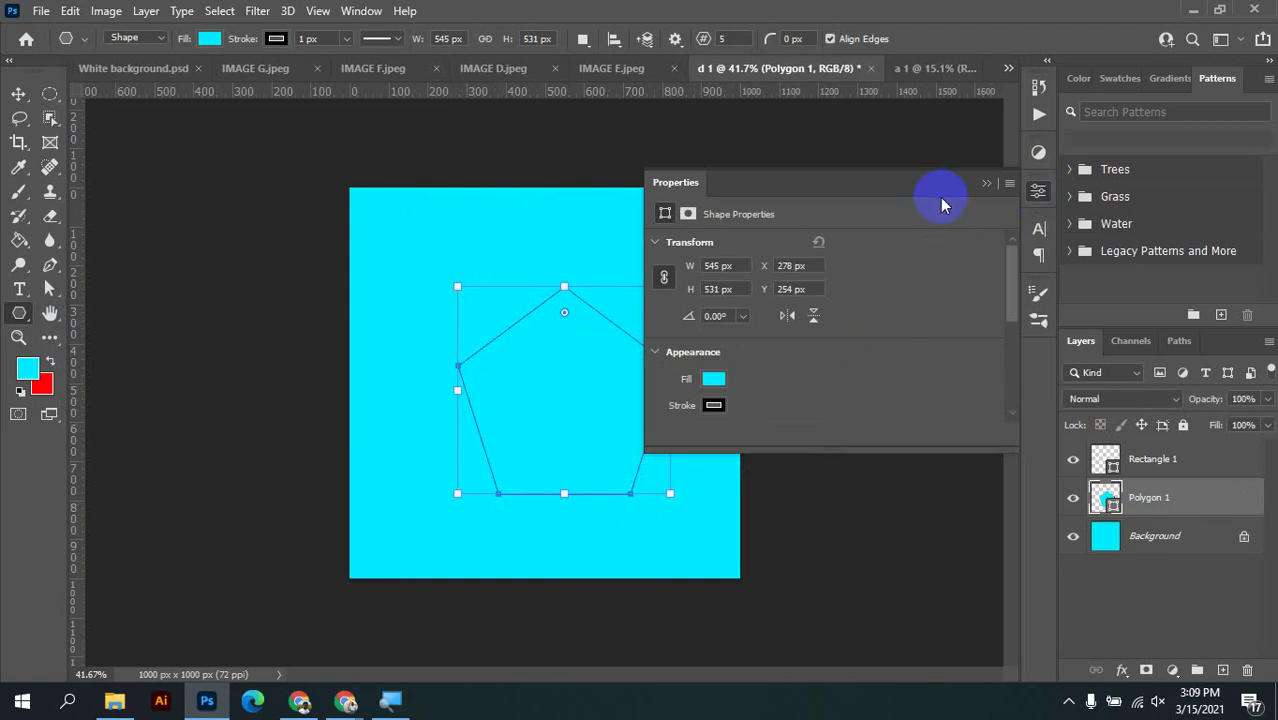
pyautogui.click(1038, 200)
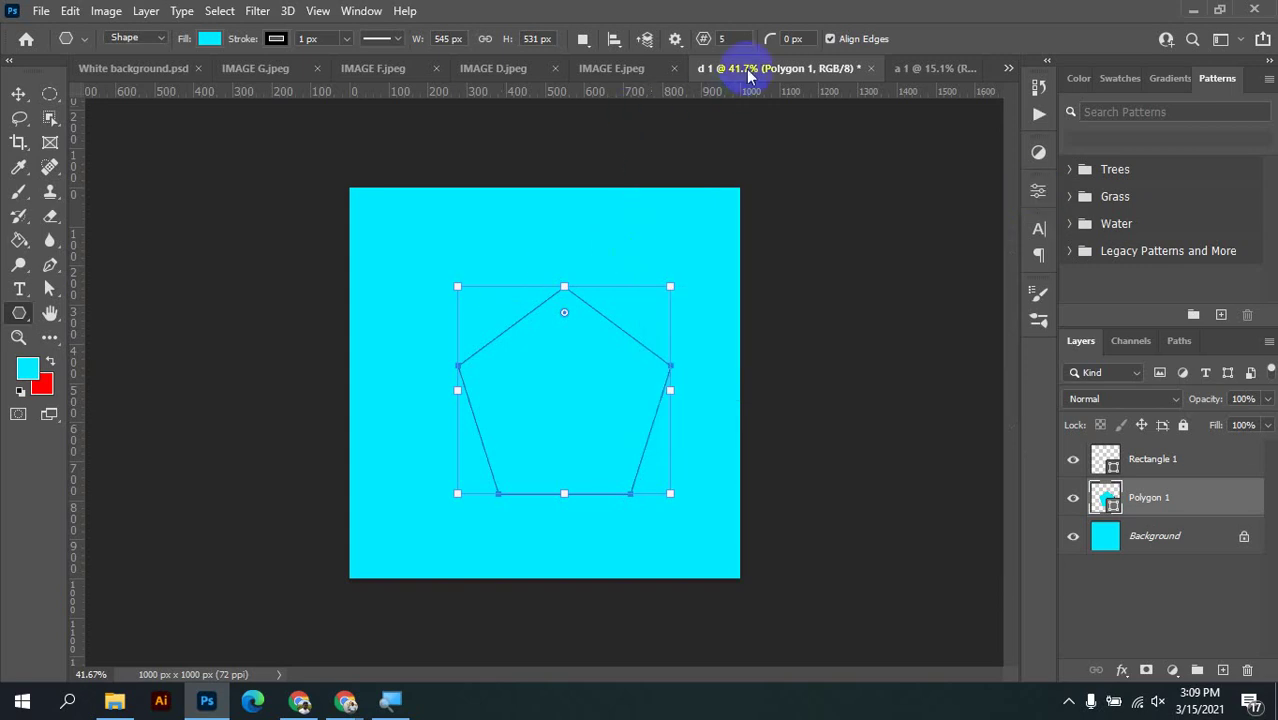
# Set the polygon side count to 8 and draw an octagon about 274 by 284 px in the canvas's upper-left area
pyautogui.click(727, 38)
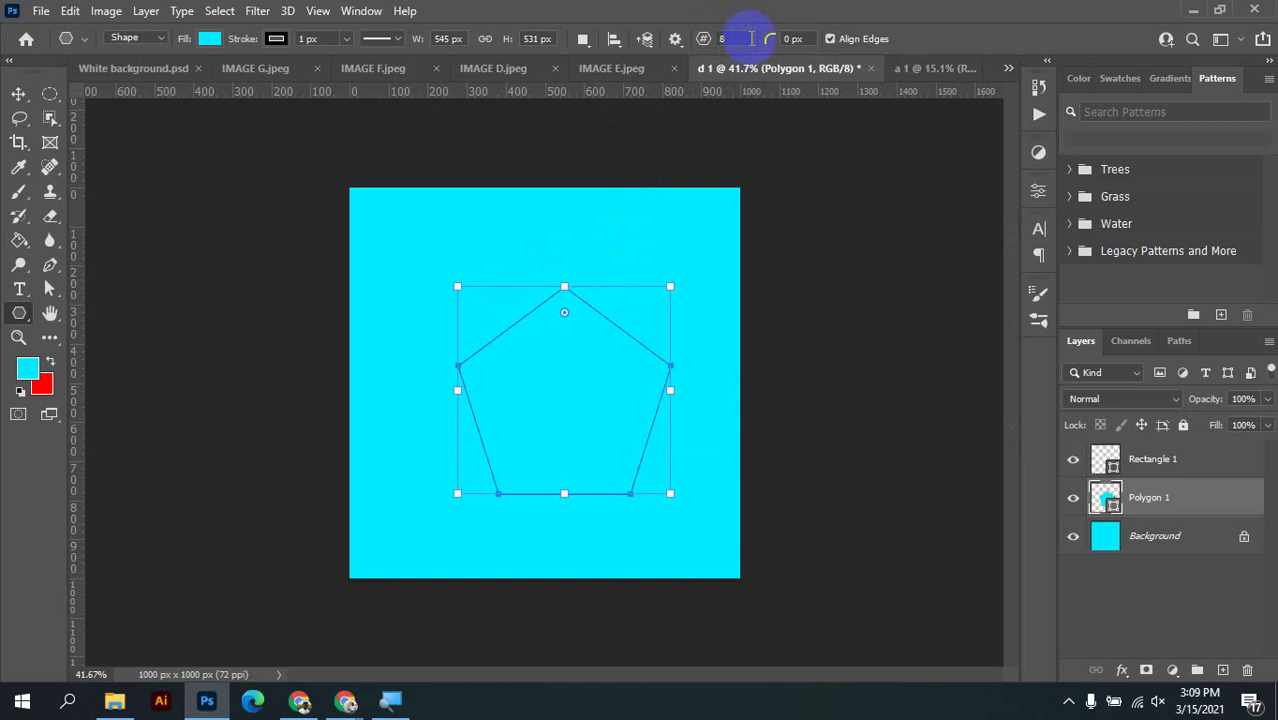
pyautogui.write('8')
pyautogui.moveTo(389, 217); pyautogui.dragTo(497, 327)
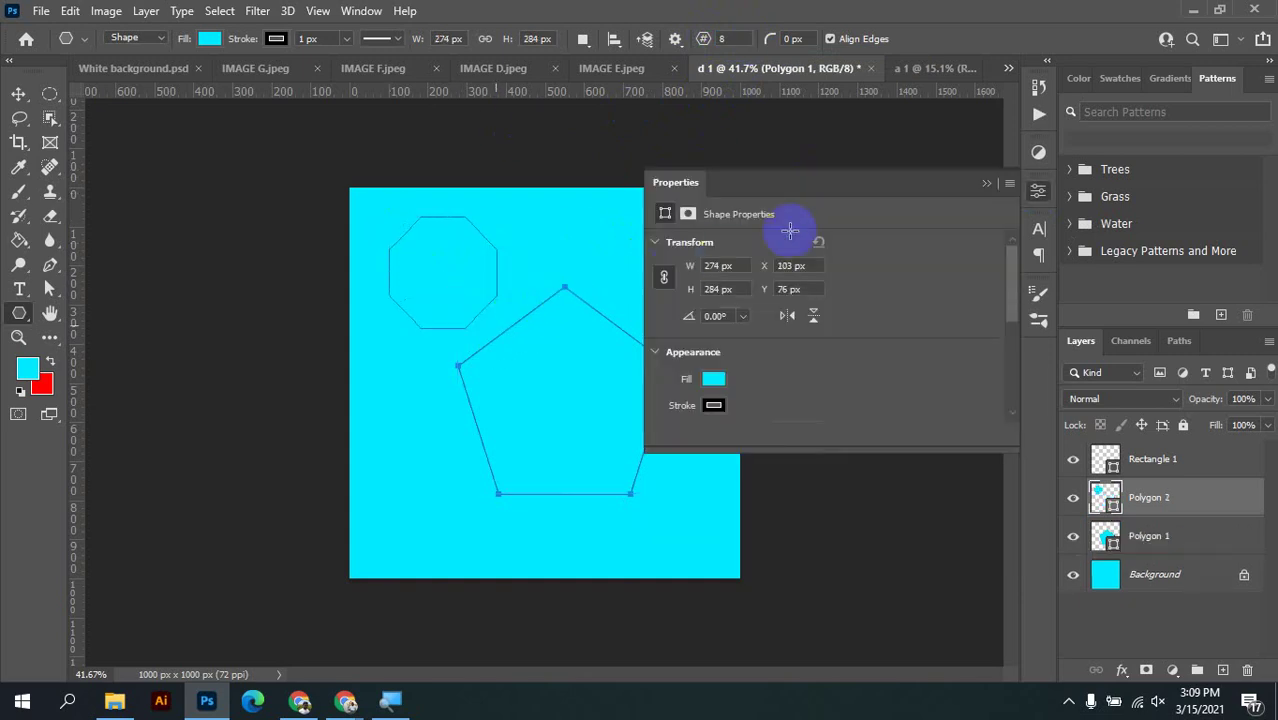
# Set the polygon side count to 6, draw a hexagon about 402 by 385 px in the canvas's upper-right area and collapse its properties
pyautogui.click(722, 38)
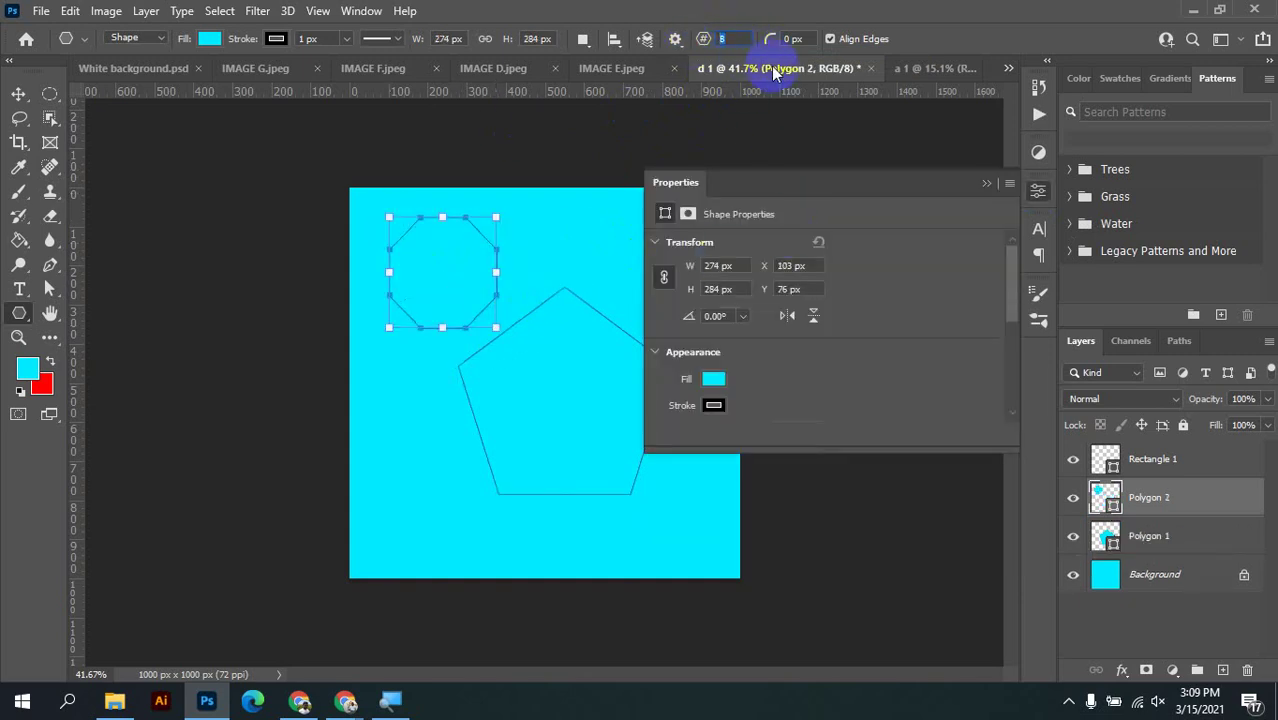
pyautogui.write('6')
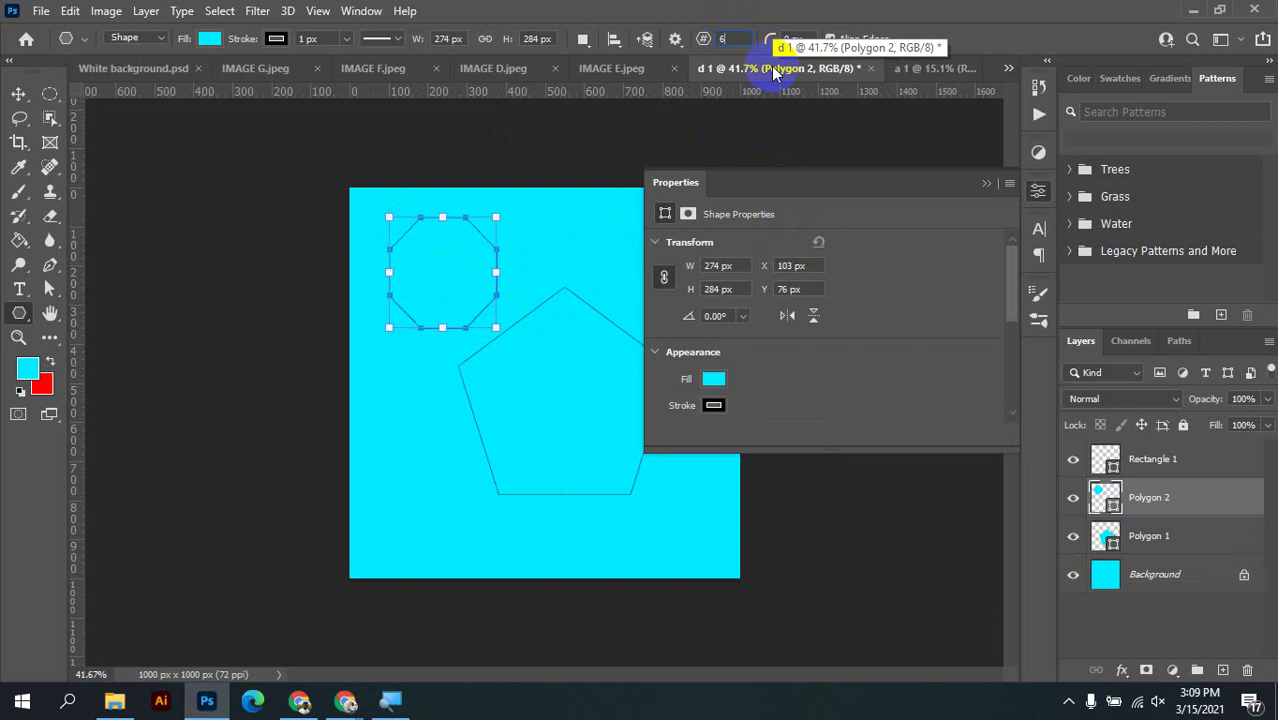
pyautogui.click(1038, 192)
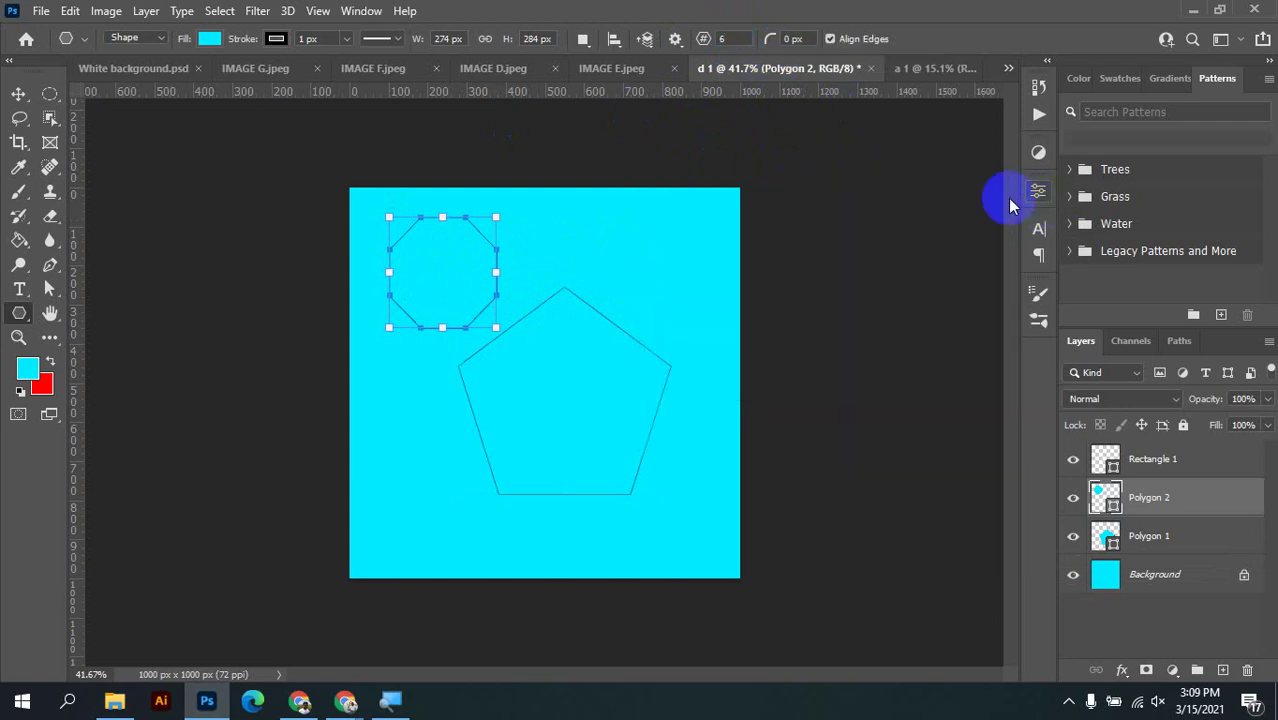
pyautogui.moveTo(565, 216); pyautogui.dragTo(720, 366)
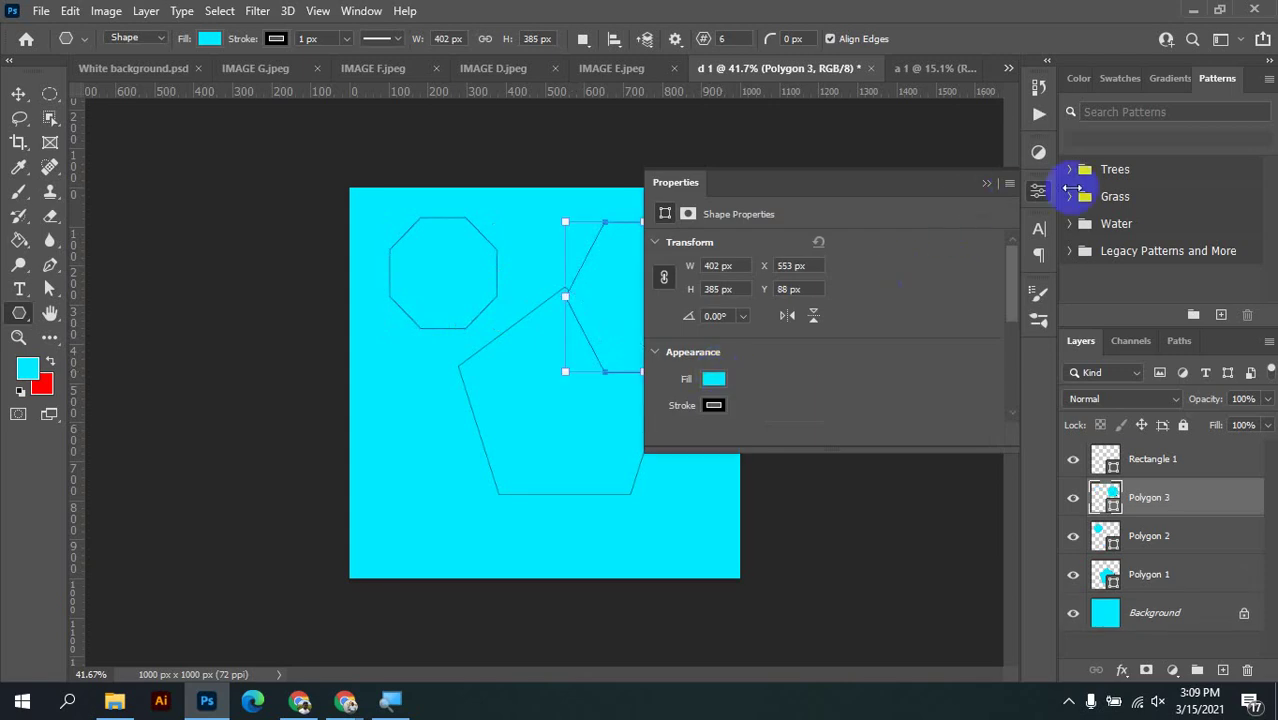
pyautogui.click(1040, 189)
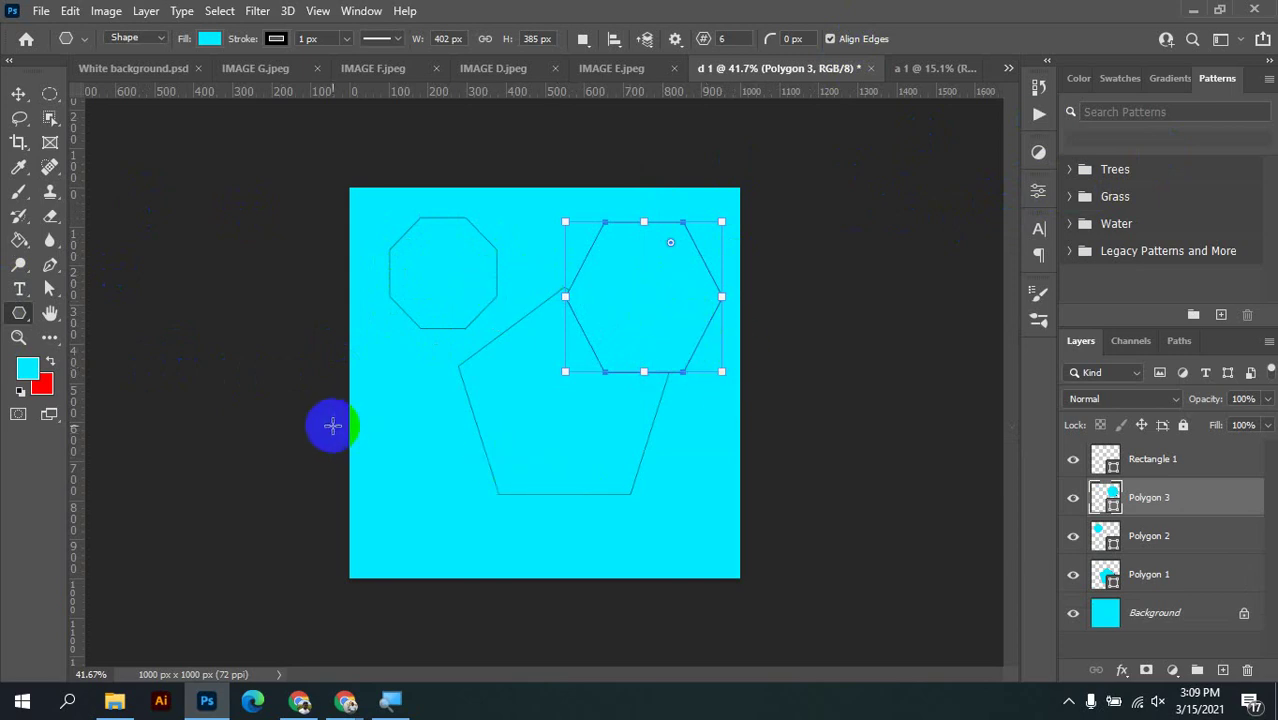
# Draw the leaping deer custom shape from the Wild Animals group, about 471 by 491 px, in the canvas's lower-left area
pyautogui.rightClick(19, 313)
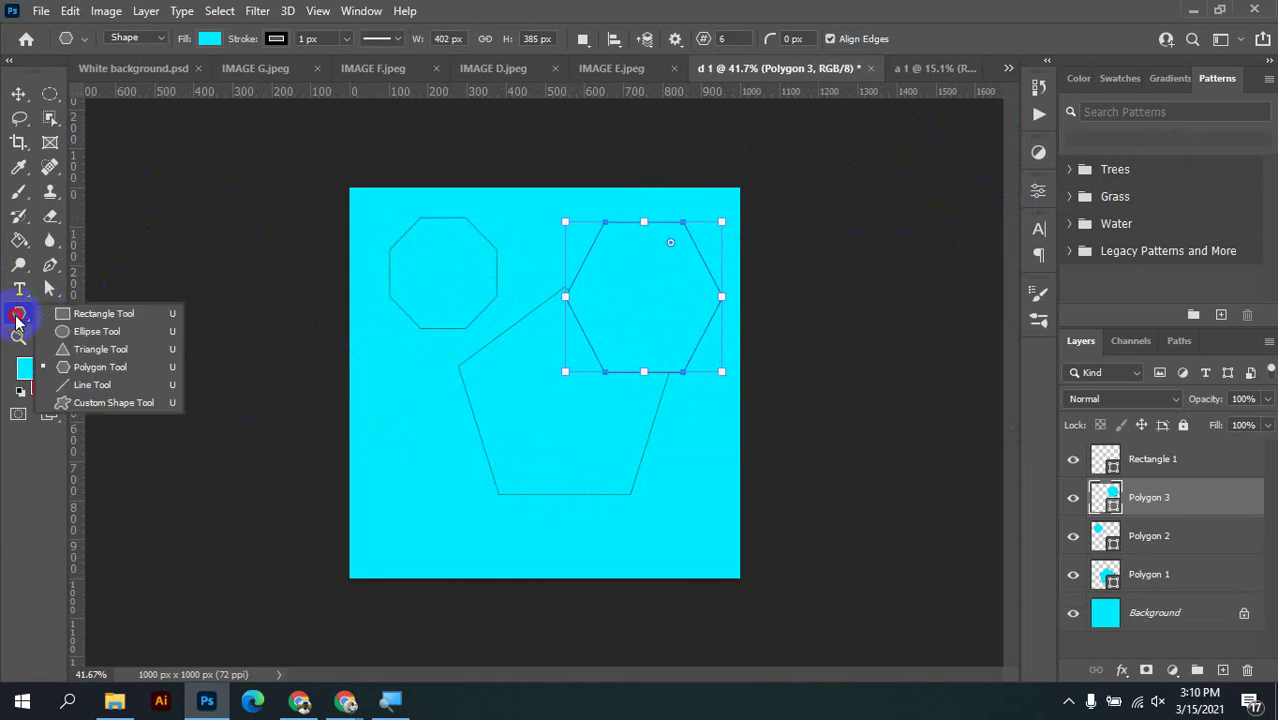
pyautogui.click(124, 405)
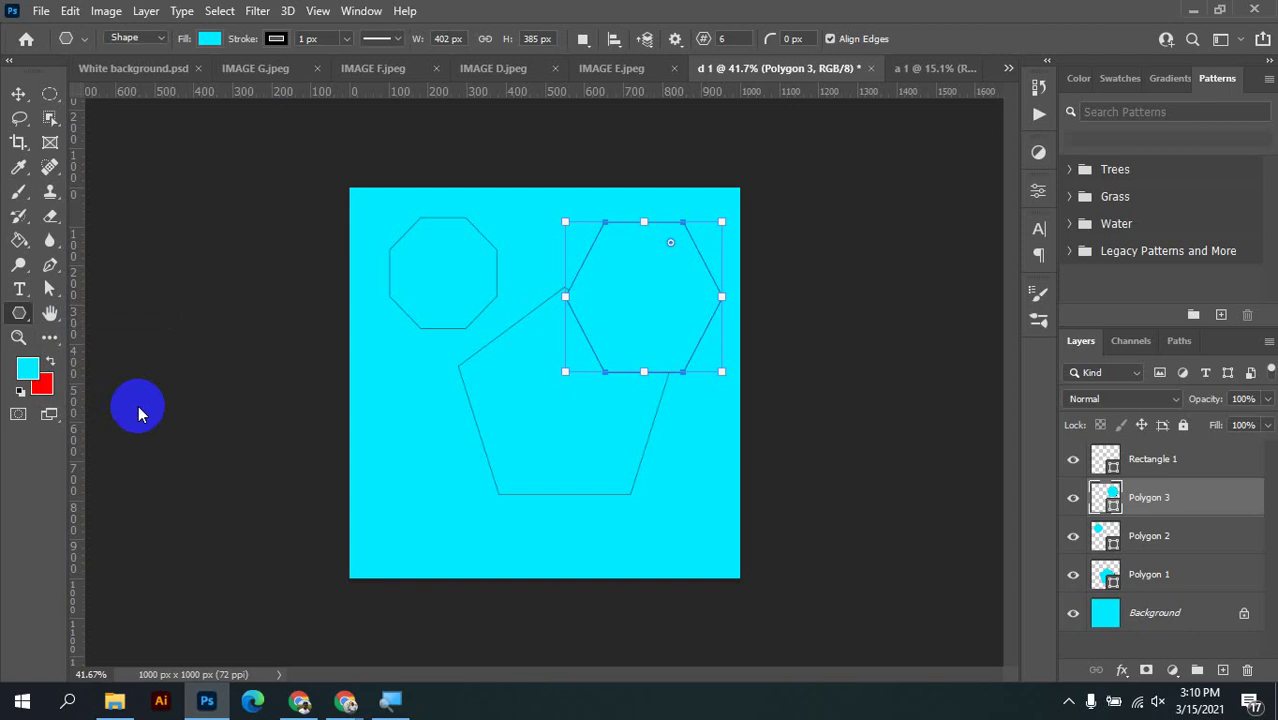
pyautogui.click(757, 44)
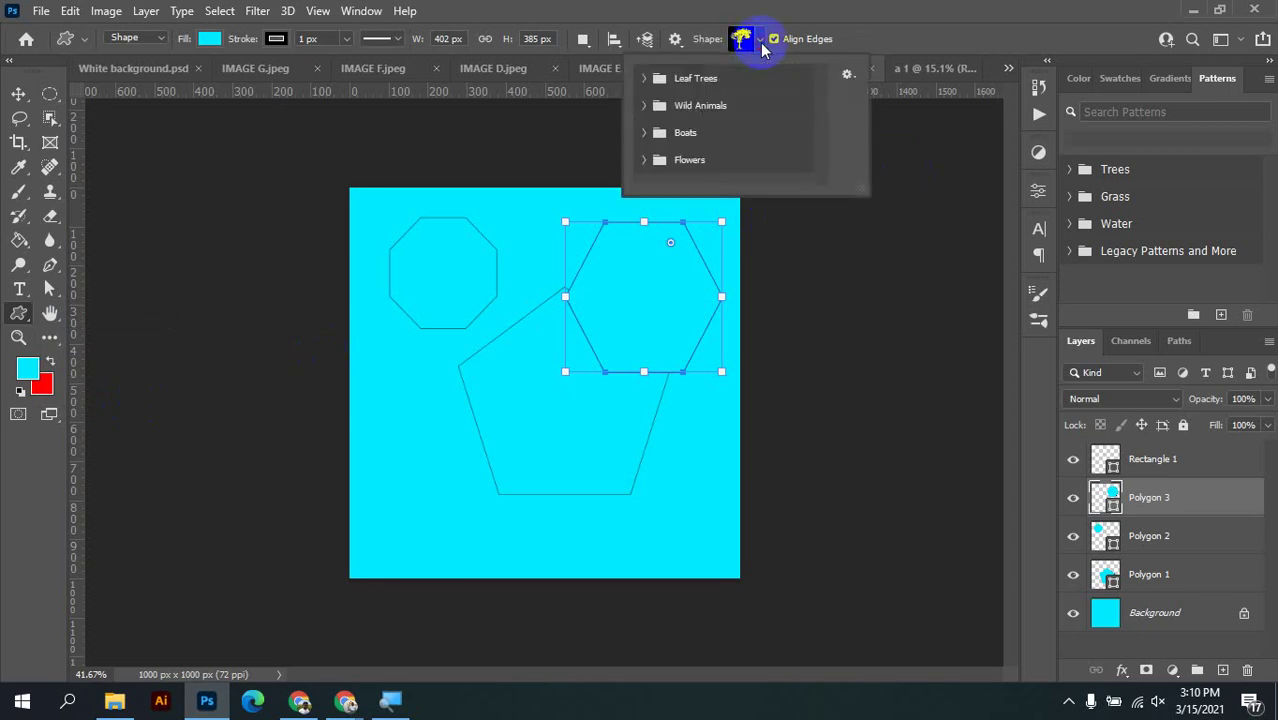
pyautogui.click(648, 77)
pyautogui.scroll(-1, 740, 155)
pyautogui.scroll(-1, 720, 158)
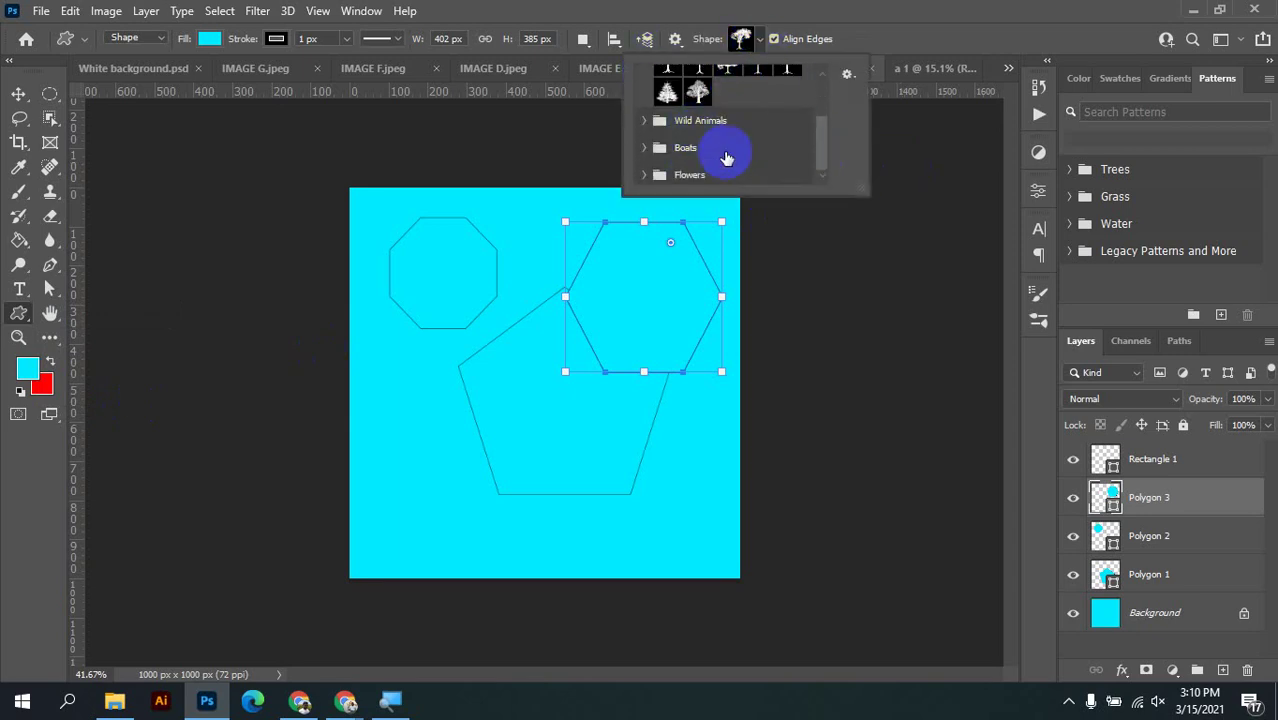
pyautogui.click(643, 116)
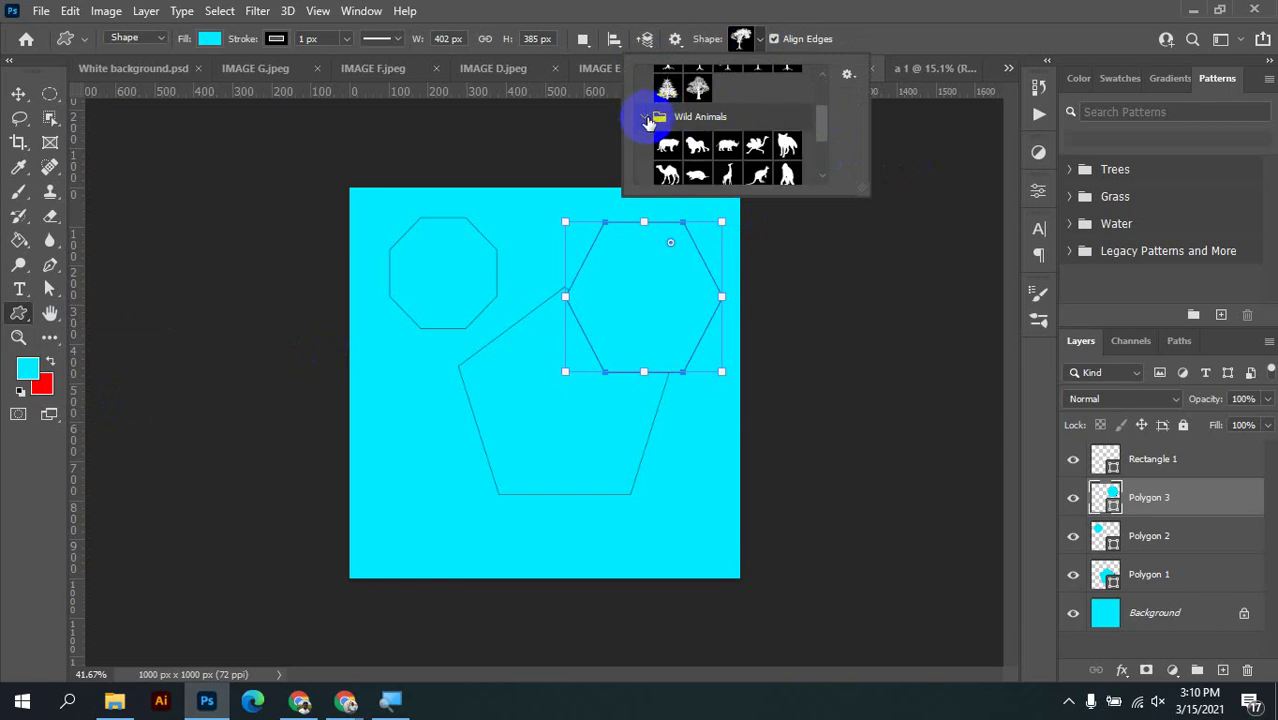
pyautogui.scroll(-2, 805, 165)
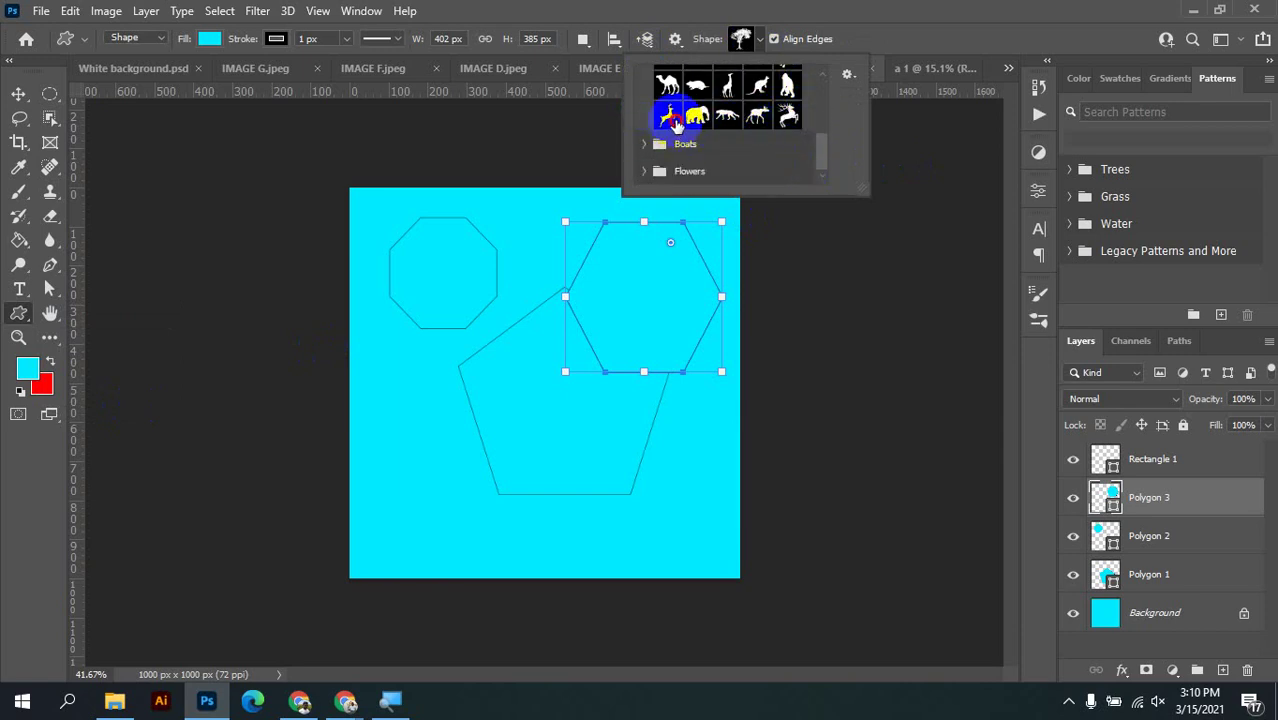
pyautogui.click(676, 124)
pyautogui.moveTo(394, 426); pyautogui.dragTo(576, 613)
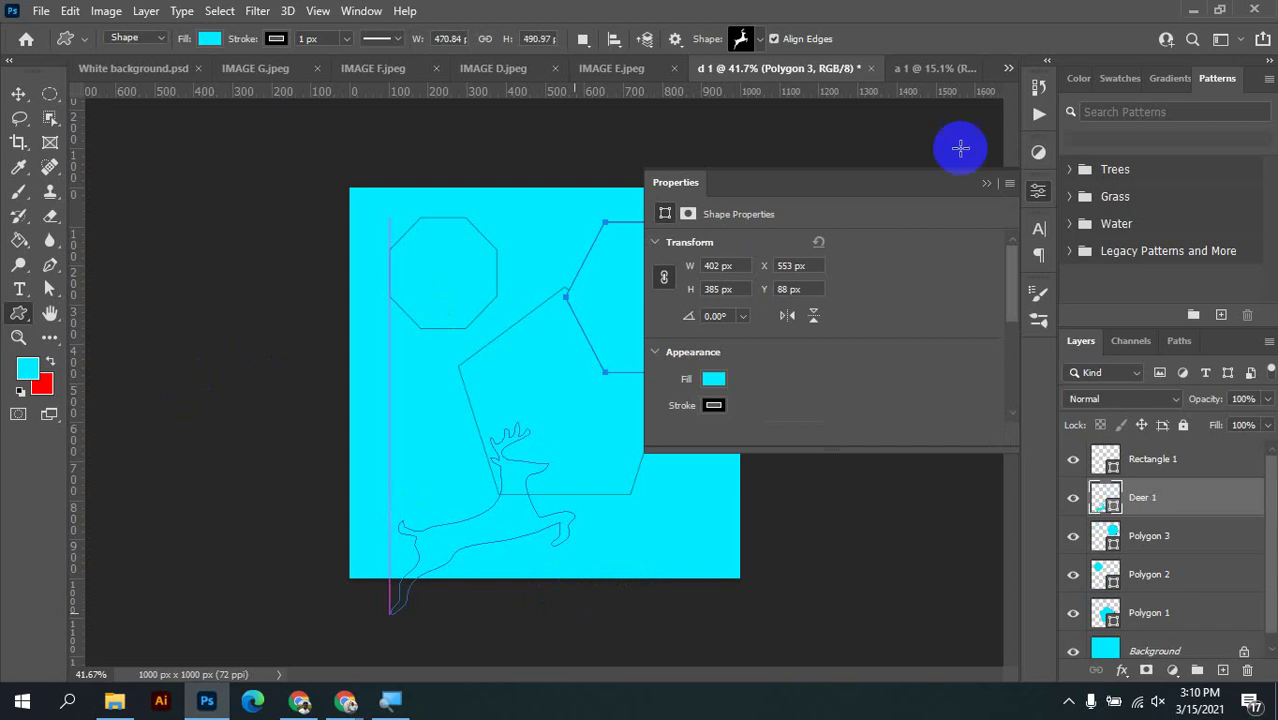
pyautogui.click(1038, 191)
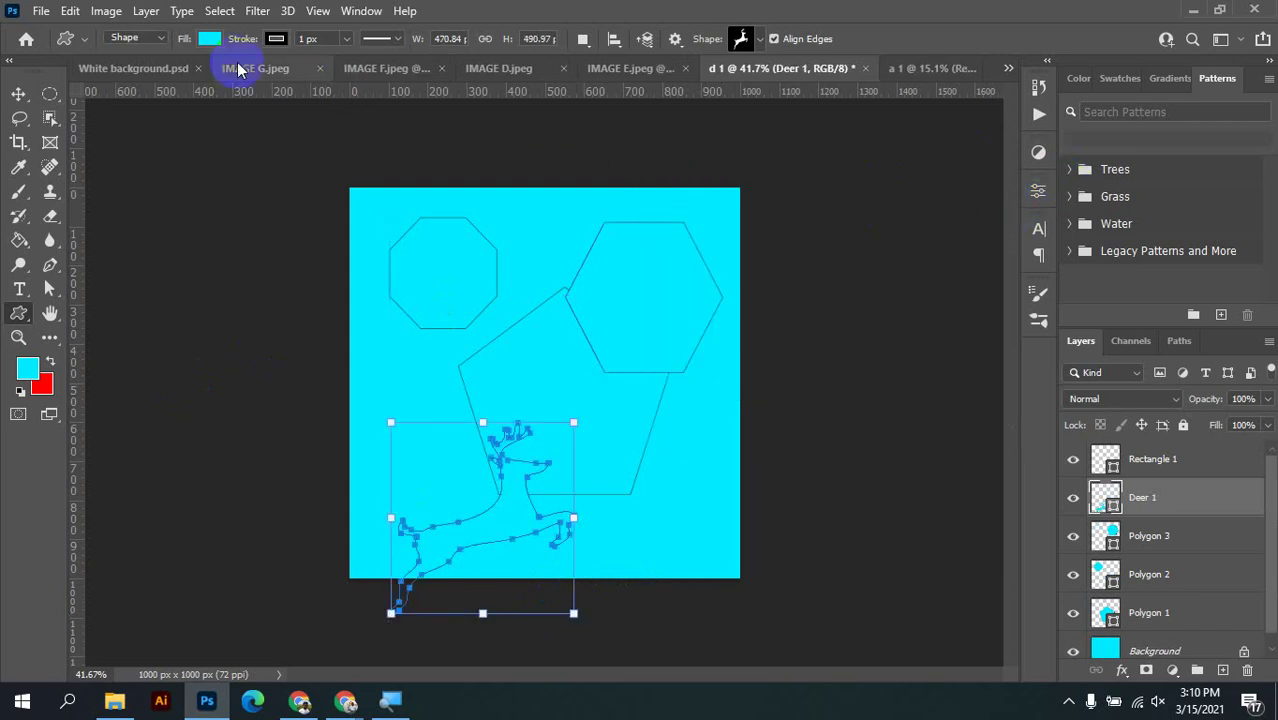
# Fill the deer shape with the recently used dark maroon and move it up over the pentagon
pyautogui.click(216, 42)
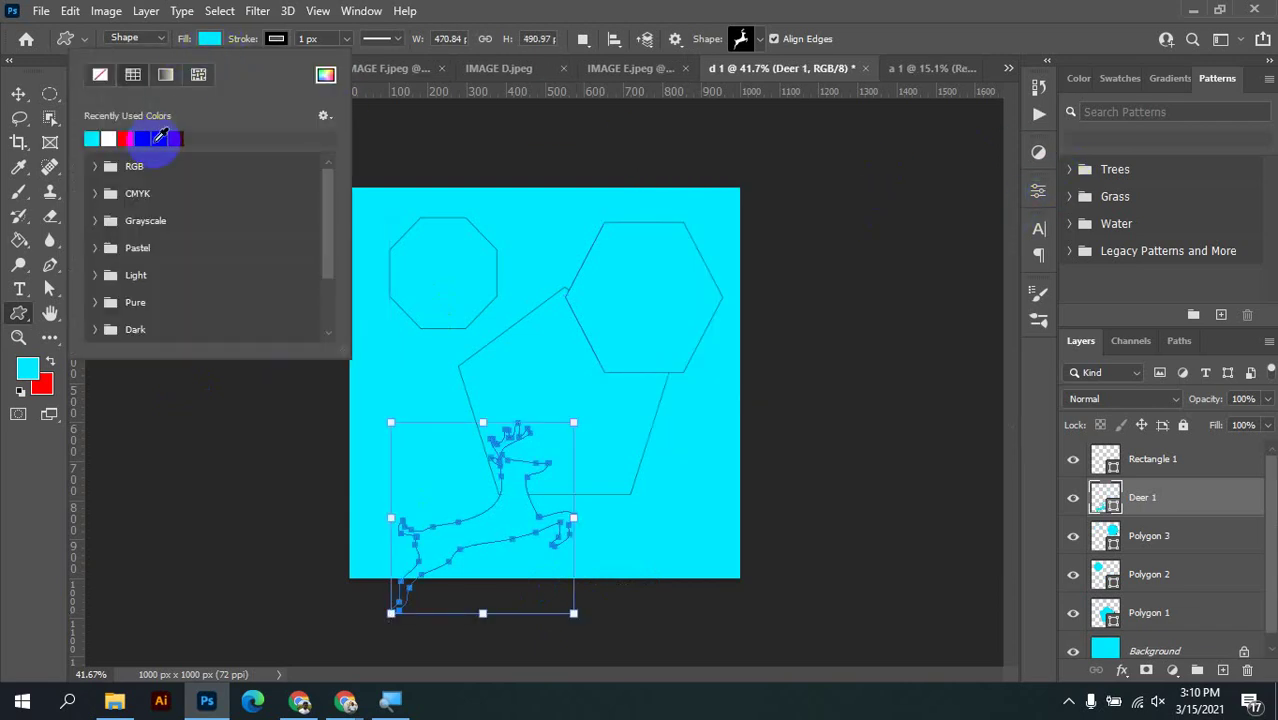
pyautogui.click(177, 137)
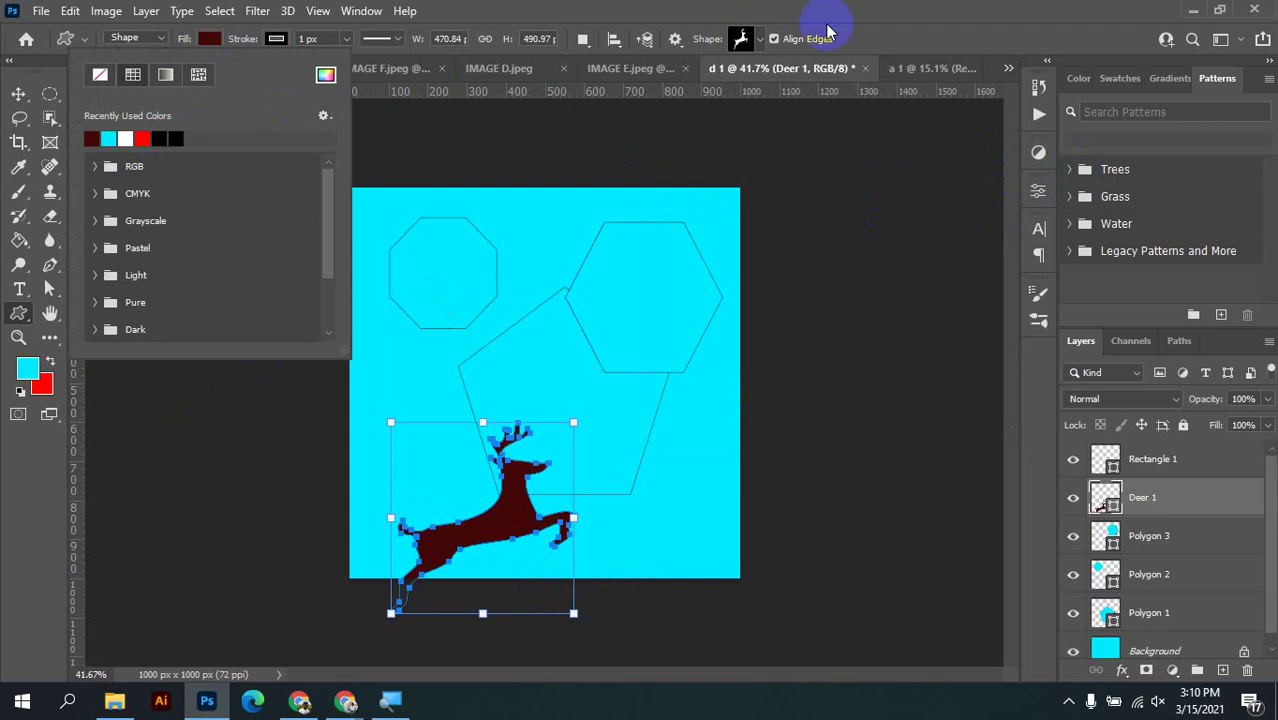
pyautogui.click(745, 38)
pyautogui.click(19, 93)
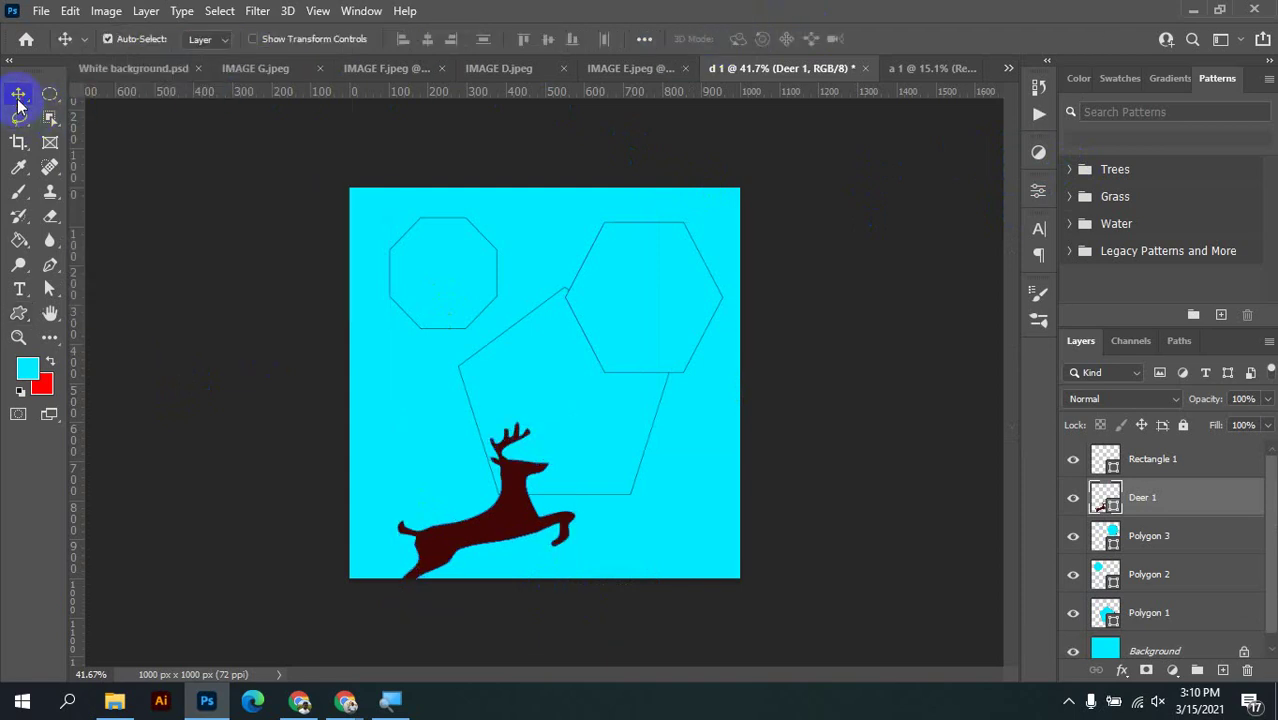
pyautogui.moveTo(505, 478); pyautogui.dragTo(545, 383)
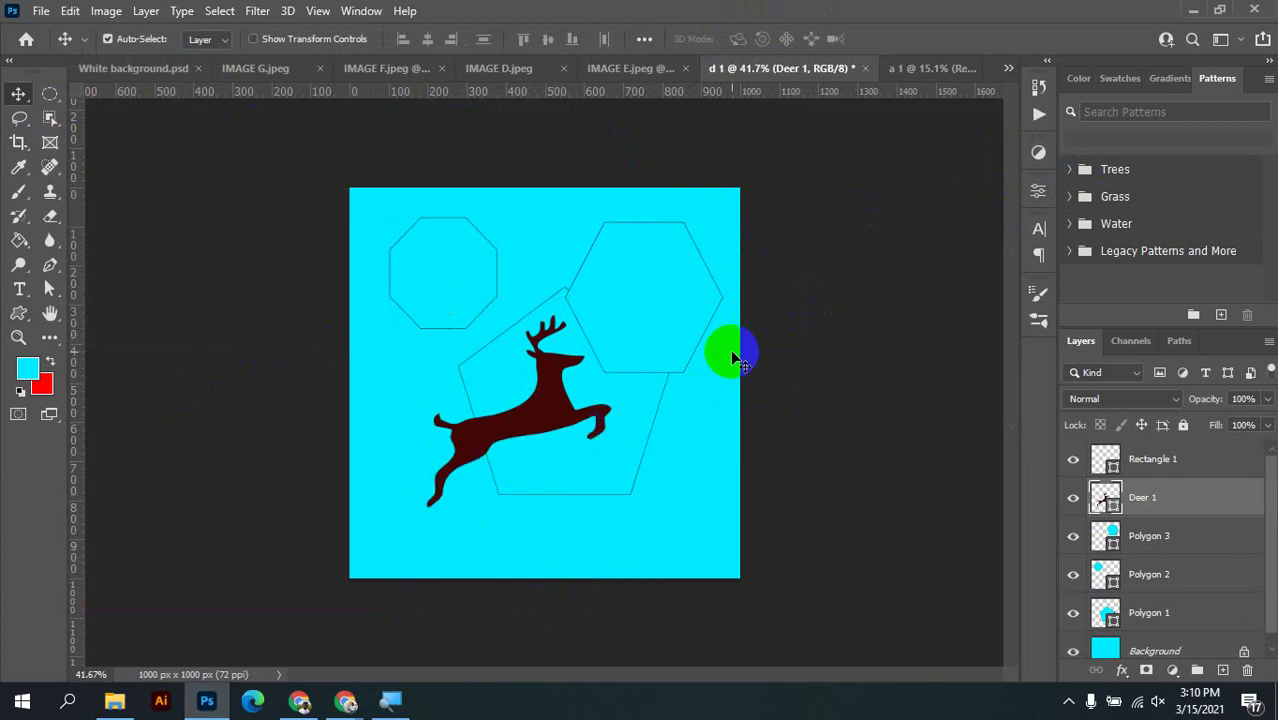
# Look through the Boats custom shapes and collapse the Boats, Wild Animals and Leaf Trees shape groups
pyautogui.click(19, 310)
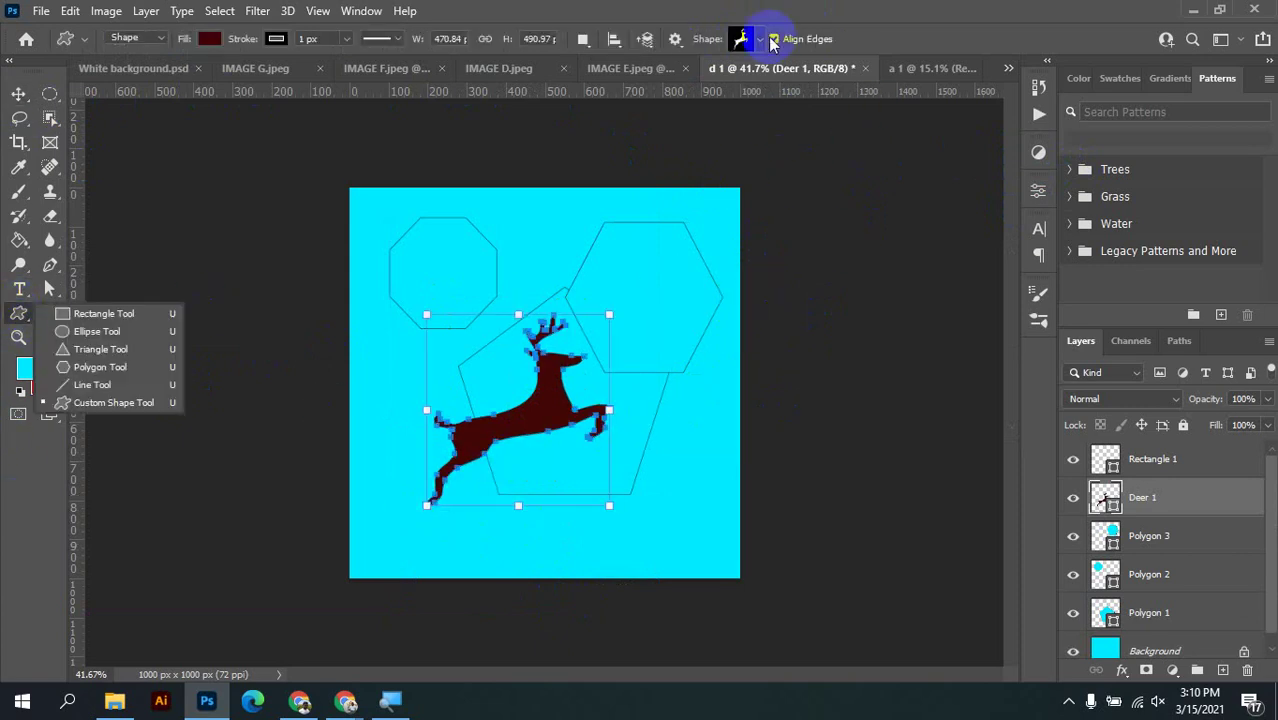
pyautogui.click(761, 40)
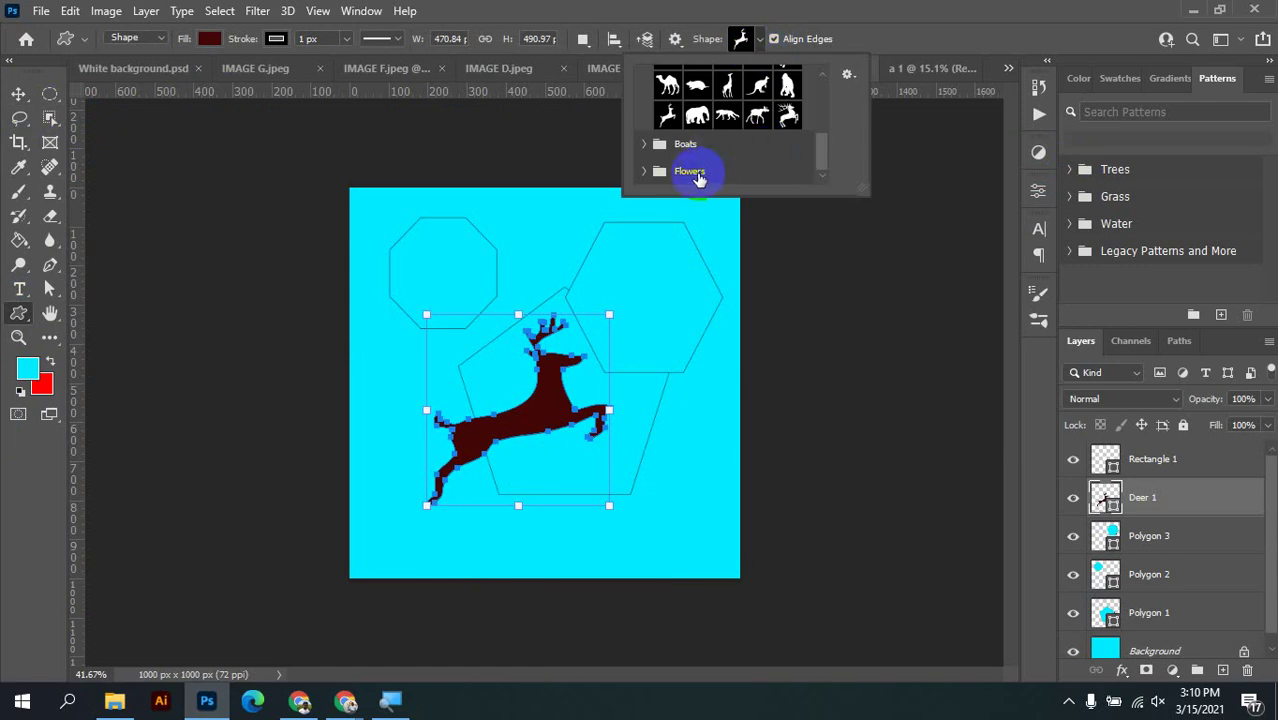
pyautogui.click(646, 145)
pyautogui.scroll(-1, 735, 156)
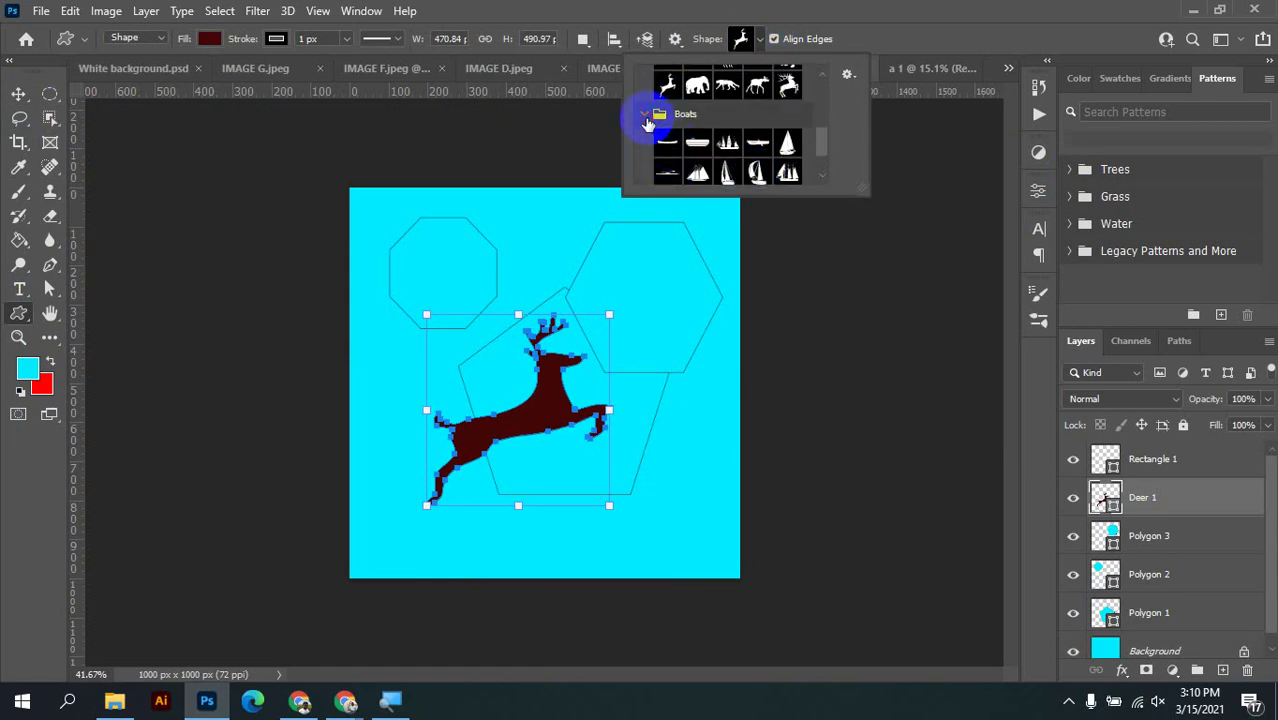
pyautogui.click(660, 115)
pyautogui.scroll(2, 663, 117)
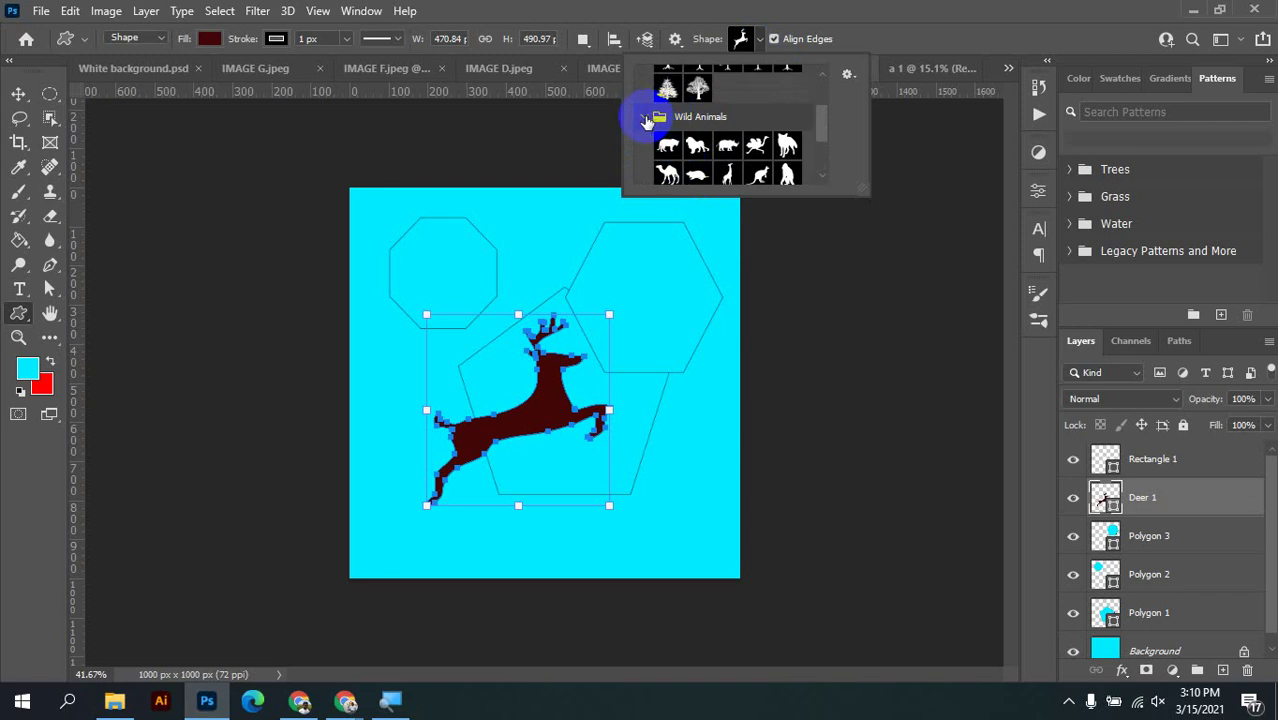
pyautogui.click(655, 118)
pyautogui.scroll(3, 713, 128)
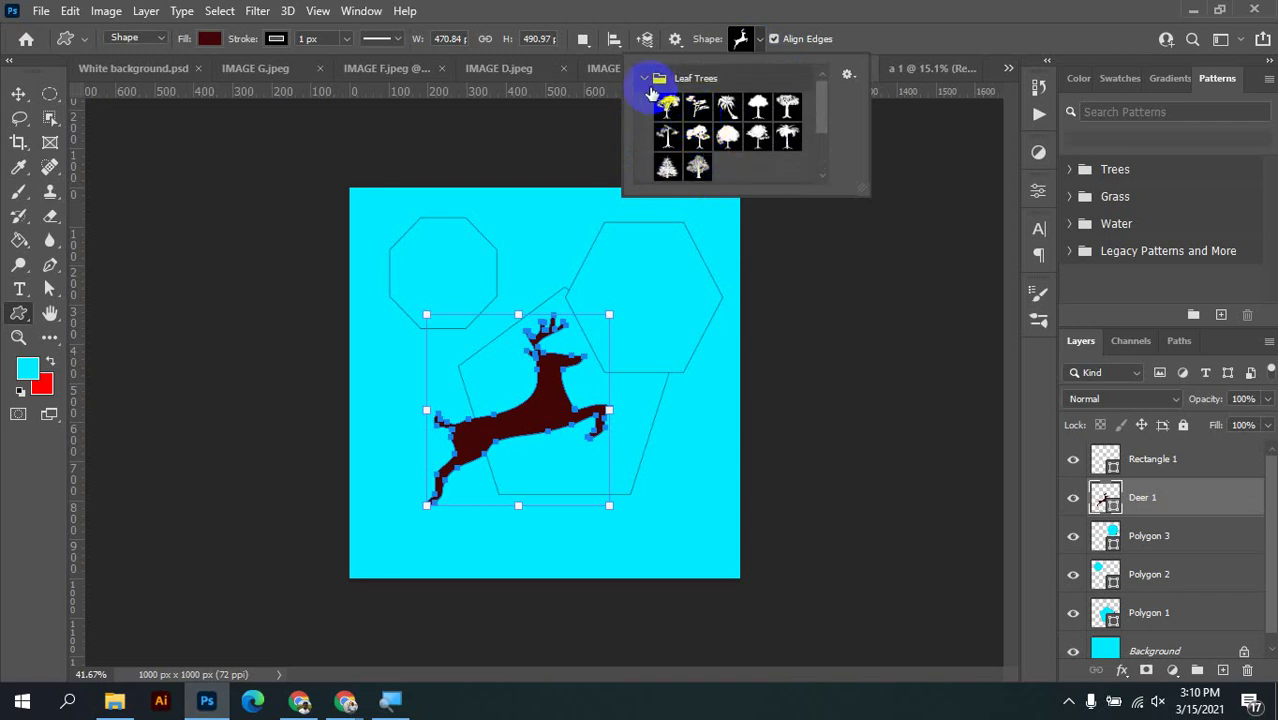
pyautogui.click(645, 75)
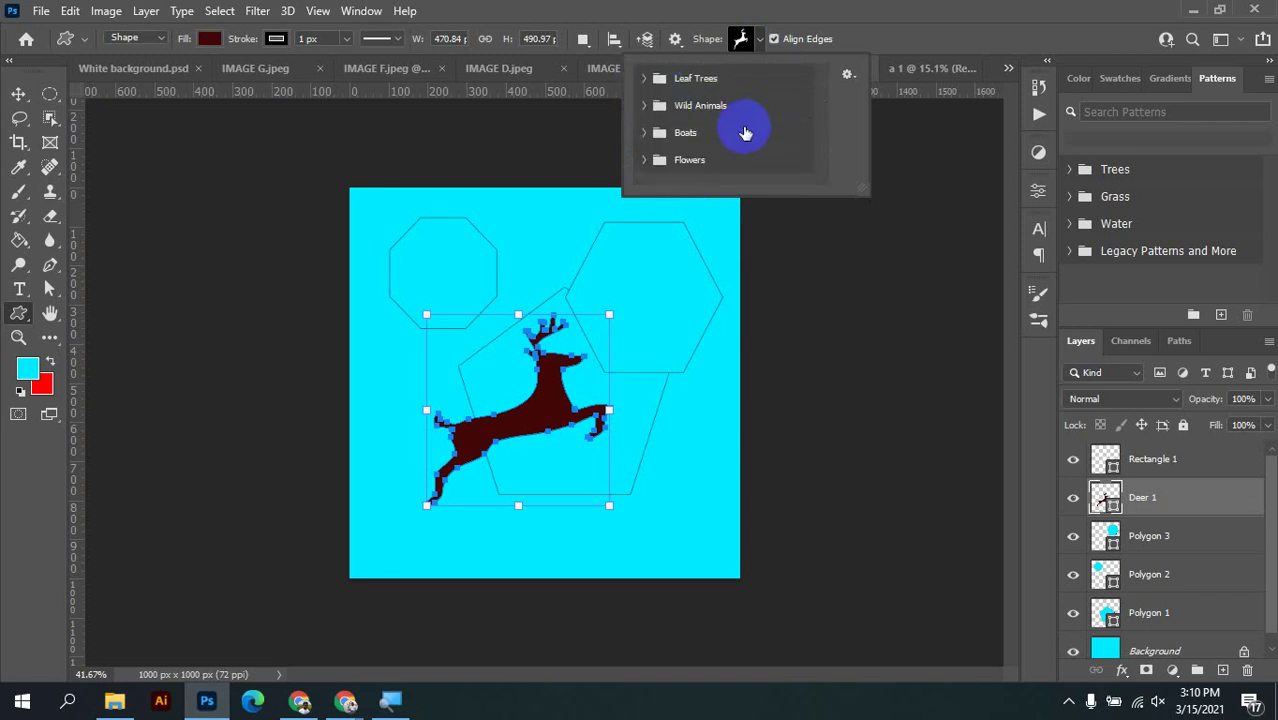
# Draw the leafy-stemmed lily custom shape from the Flowers group, about 253 by 267 px, and move it up between the octagon and hexagon
pyautogui.click(642, 168)
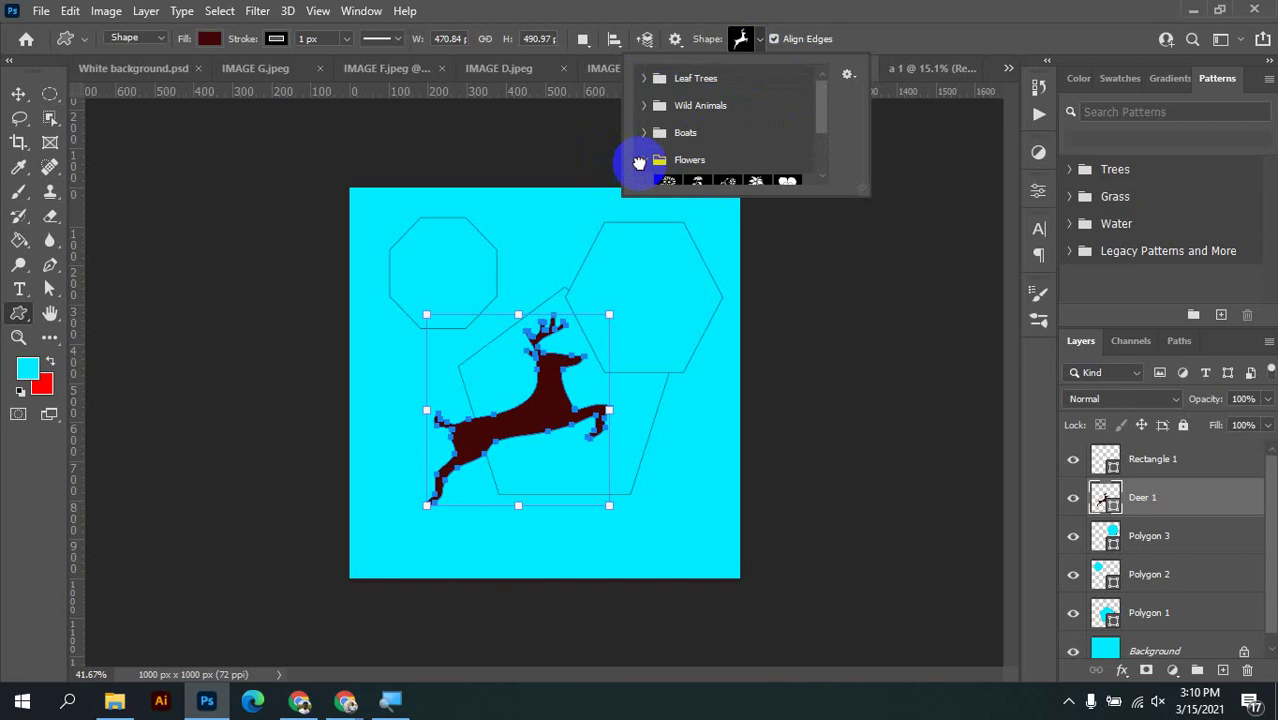
pyautogui.scroll(-3, 740, 152)
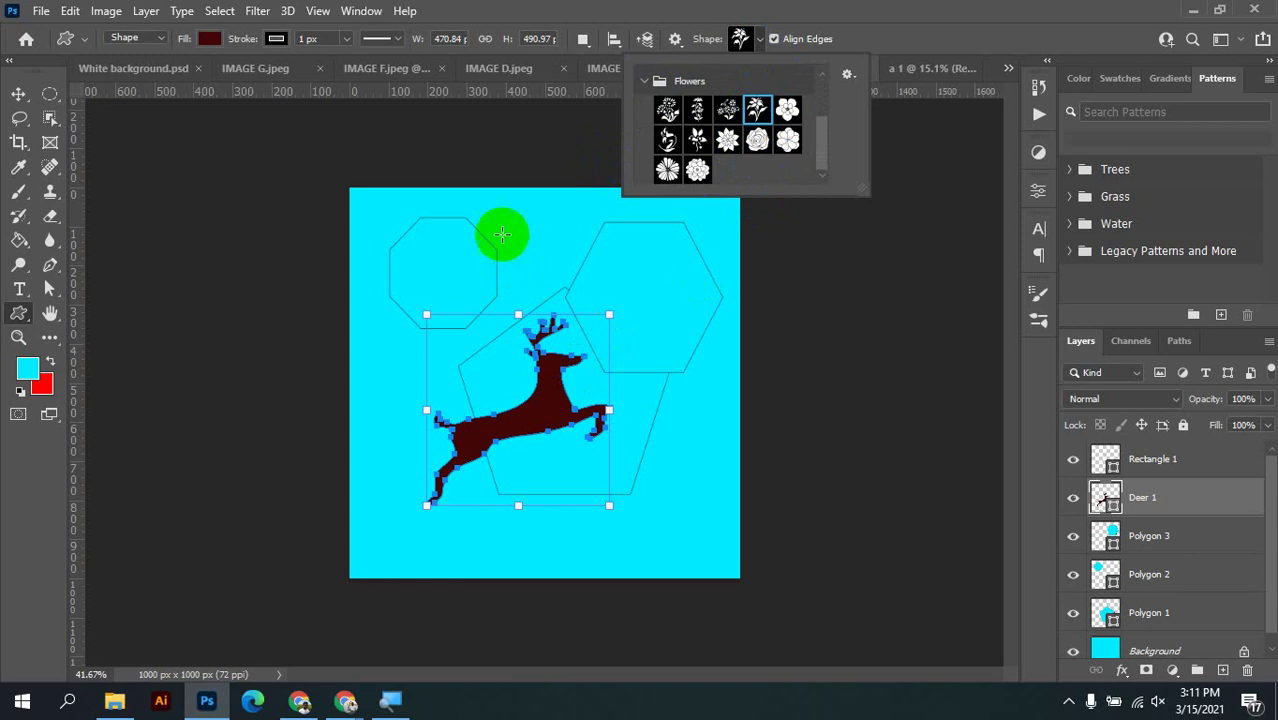
pyautogui.moveTo(499, 220); pyautogui.dragTo(601, 331)
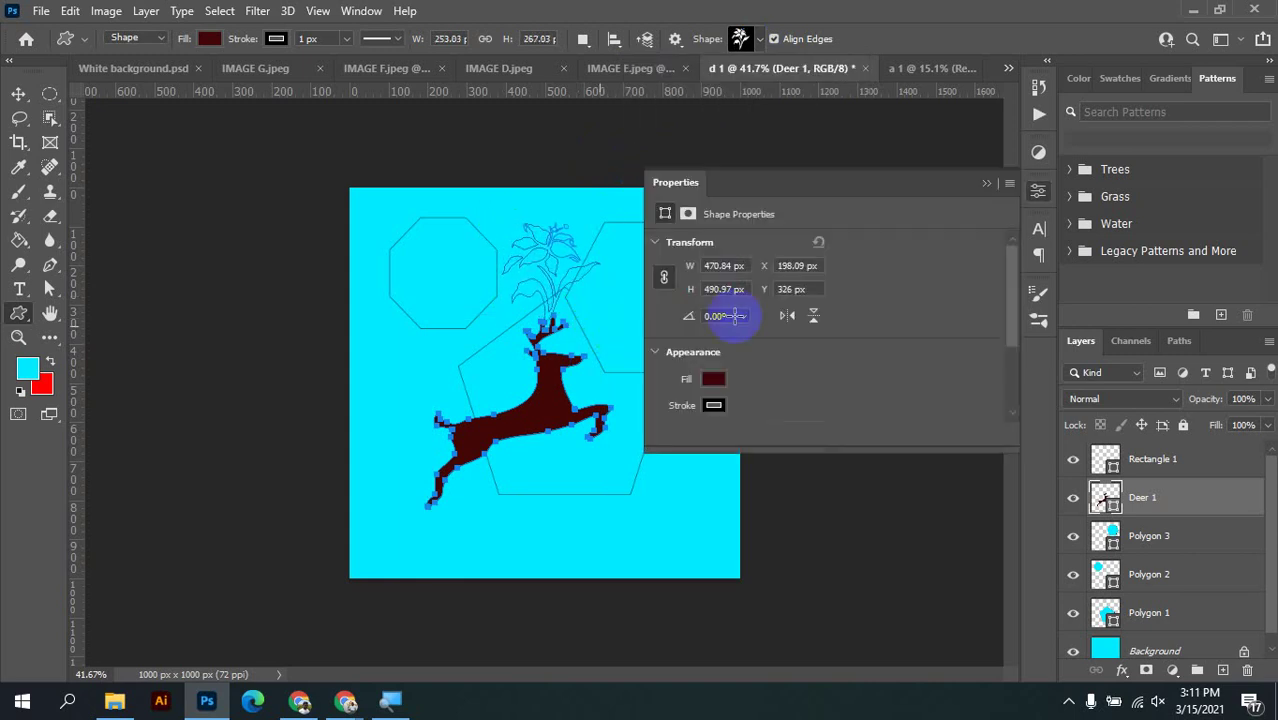
pyautogui.click(1046, 199)
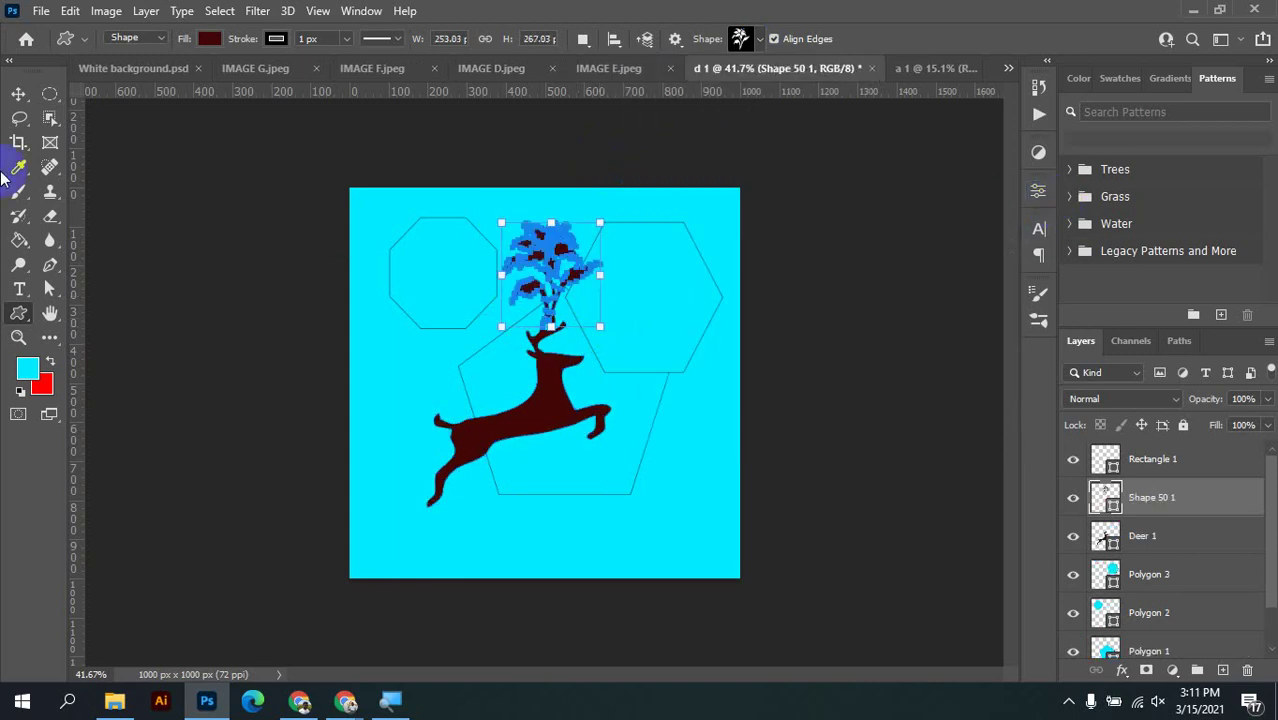
pyautogui.click(18, 93)
pyautogui.moveTo(595, 288); pyautogui.dragTo(591, 258)
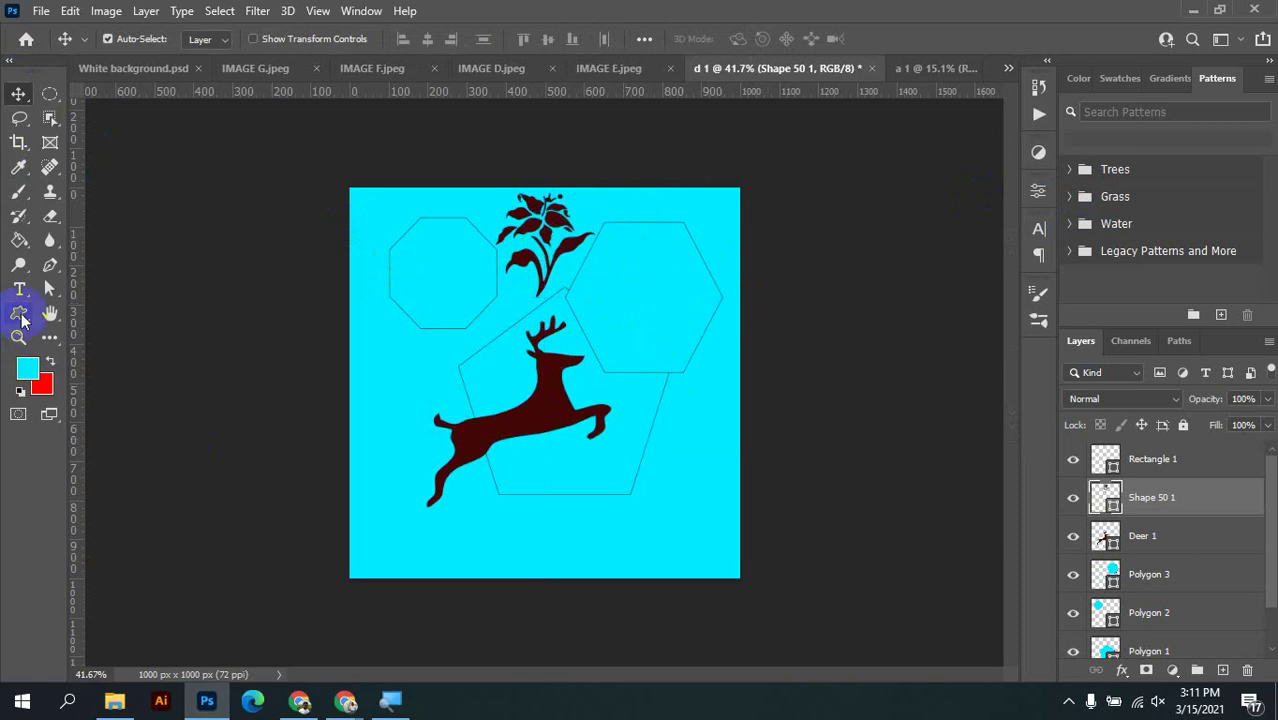
# Examine the deer shape up close using the Hand Tool and return to a view of the whole canvas
pyautogui.click(51, 316)
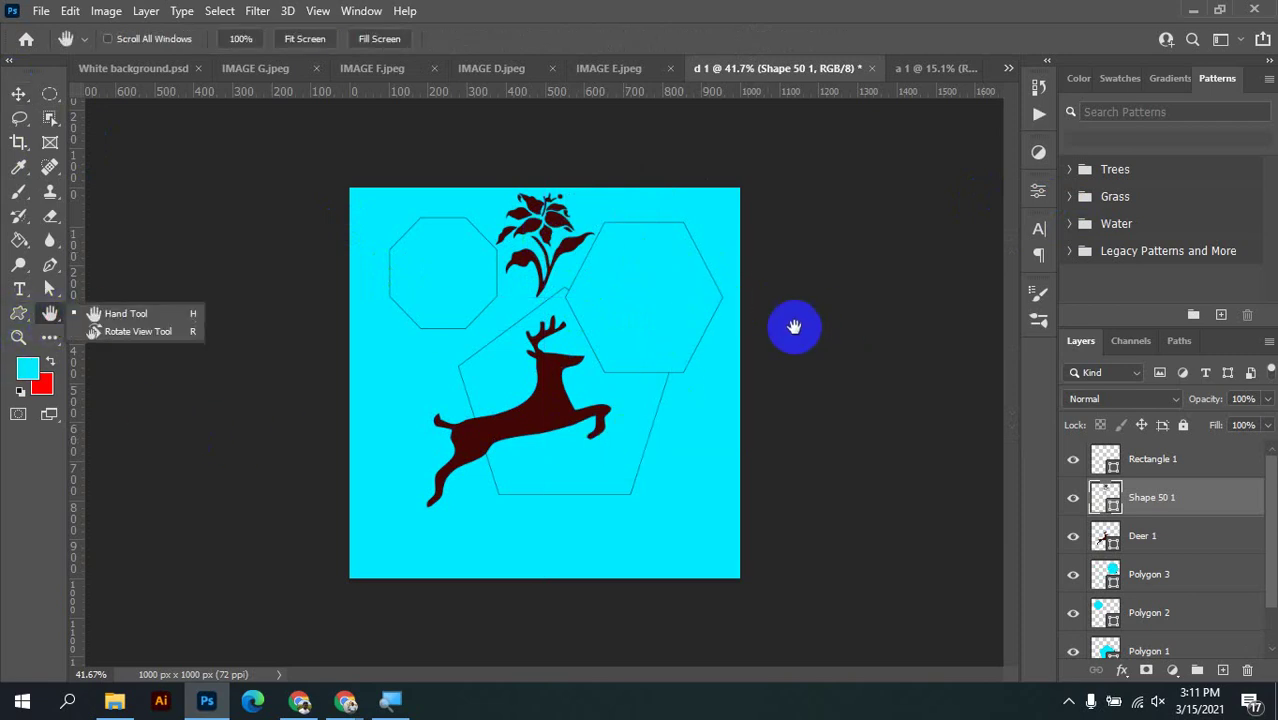
pyautogui.click(118, 316)
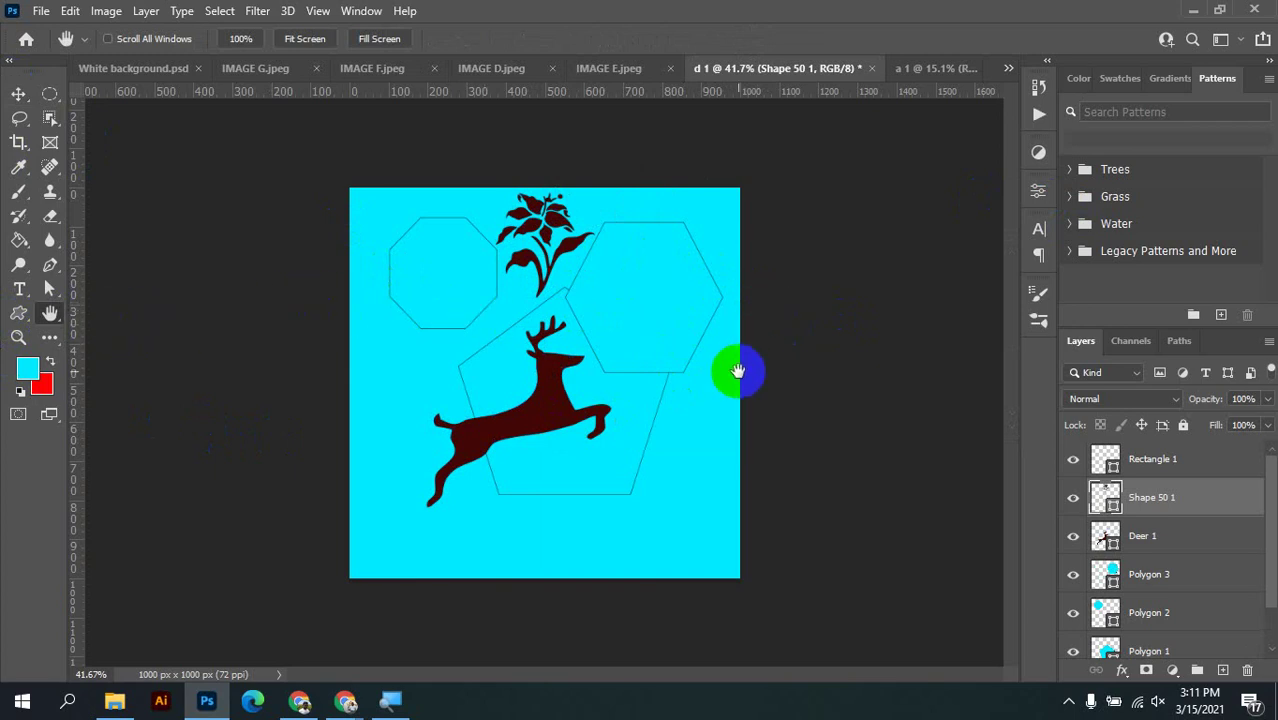
pyautogui.scroll(5, 512, 362)
pyautogui.scroll(3, 512, 362)
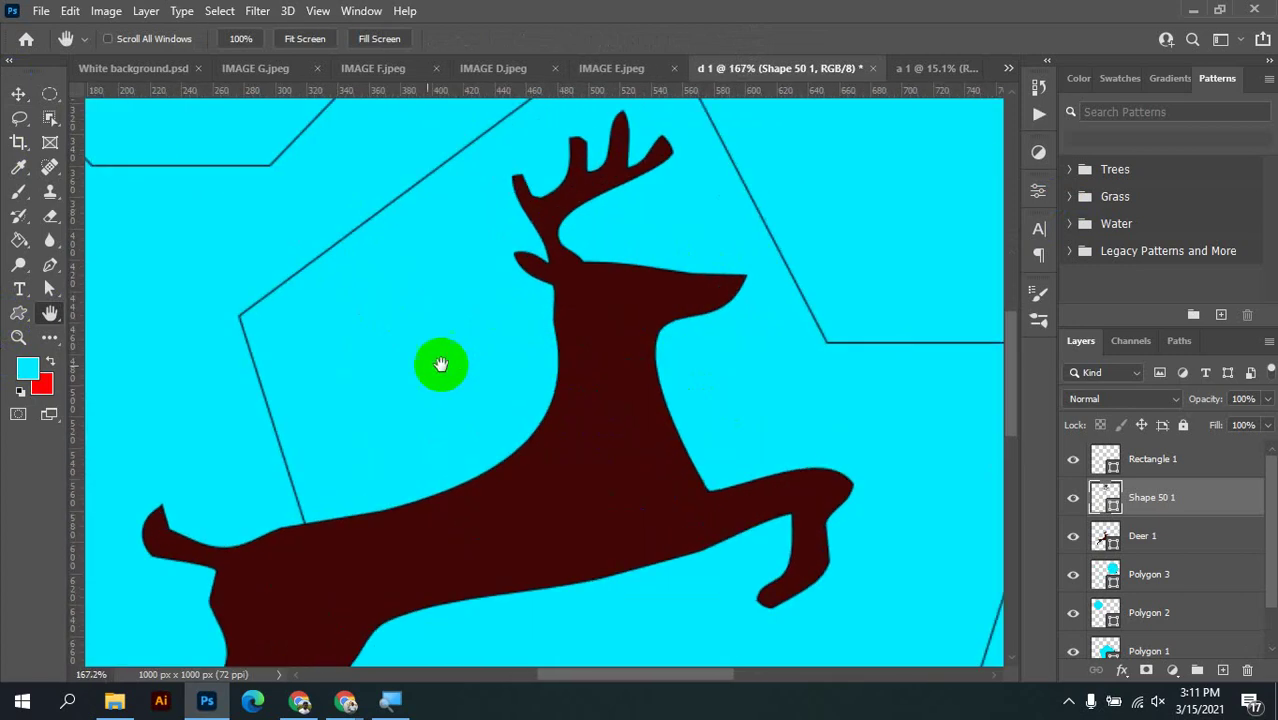
pyautogui.moveTo(434, 337); pyautogui.dragTo(429, 306)
pyautogui.scroll(-5, 551, 371)
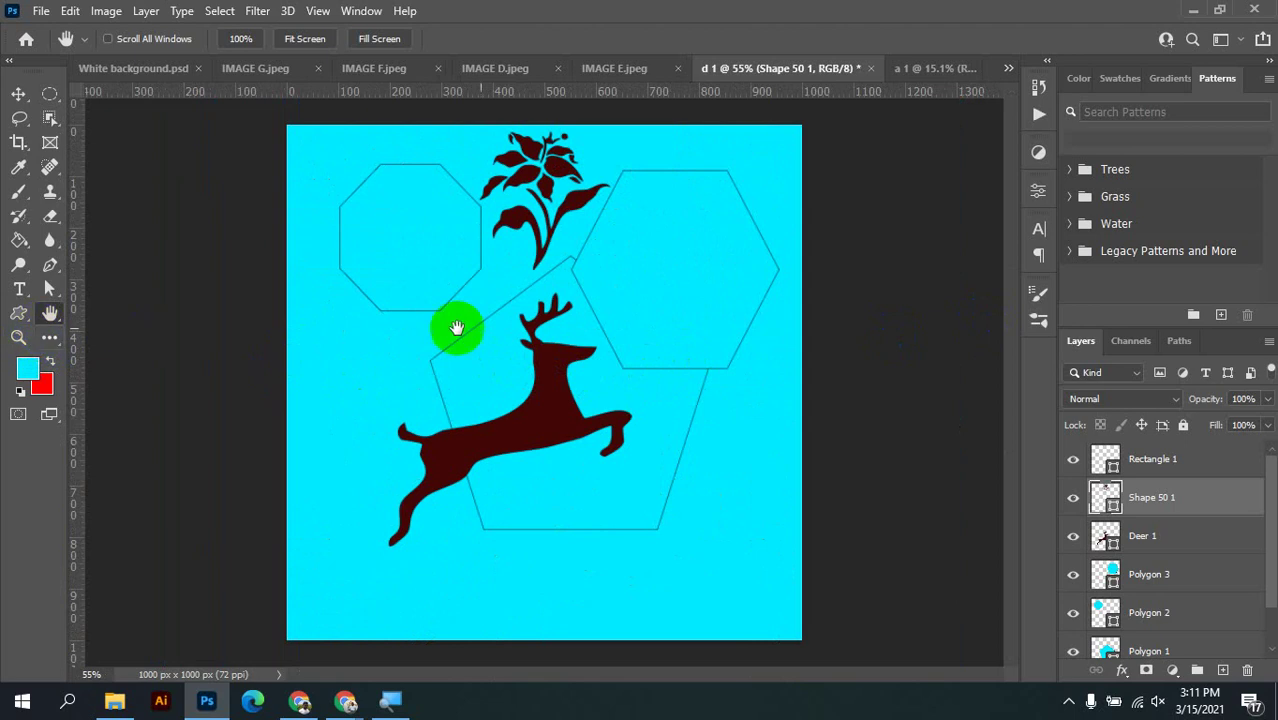
# Examine the a 1 artboard document and the d 1 shapes document by panning across them with the Hand Tool
pyautogui.click(962, 72)
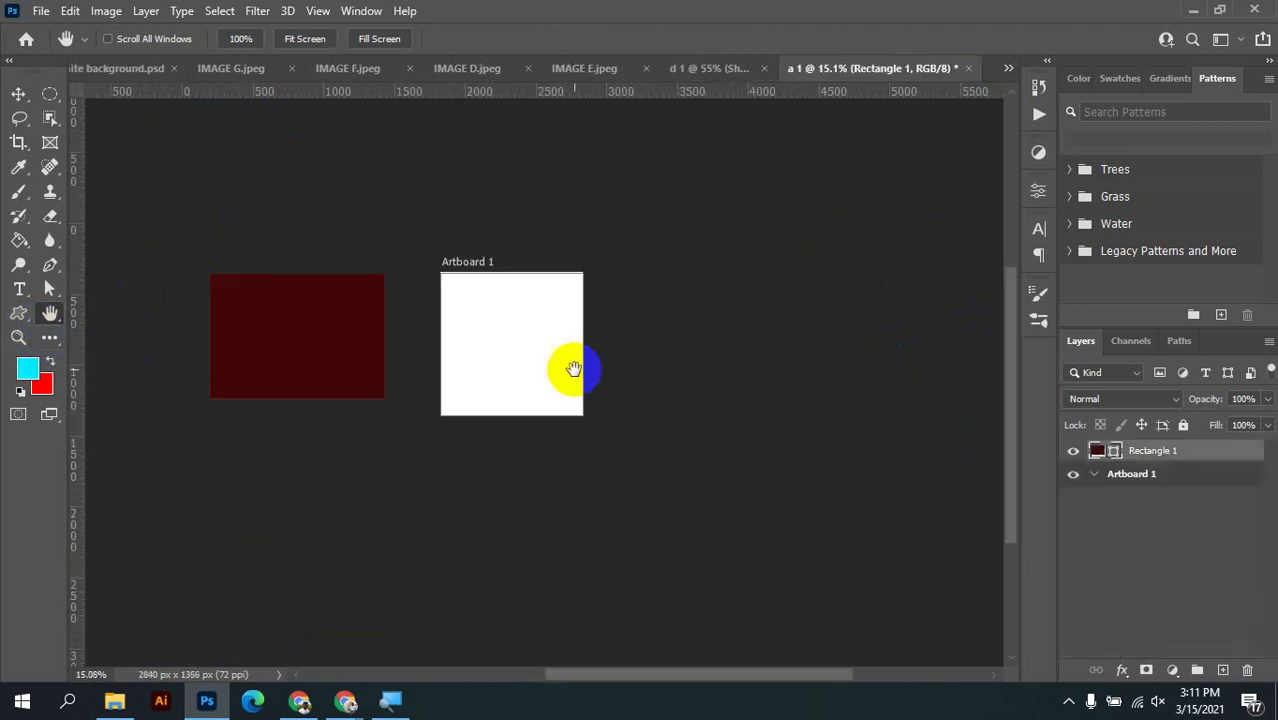
pyautogui.moveTo(502, 397); pyautogui.dragTo(819, 426)
pyautogui.click(700, 68)
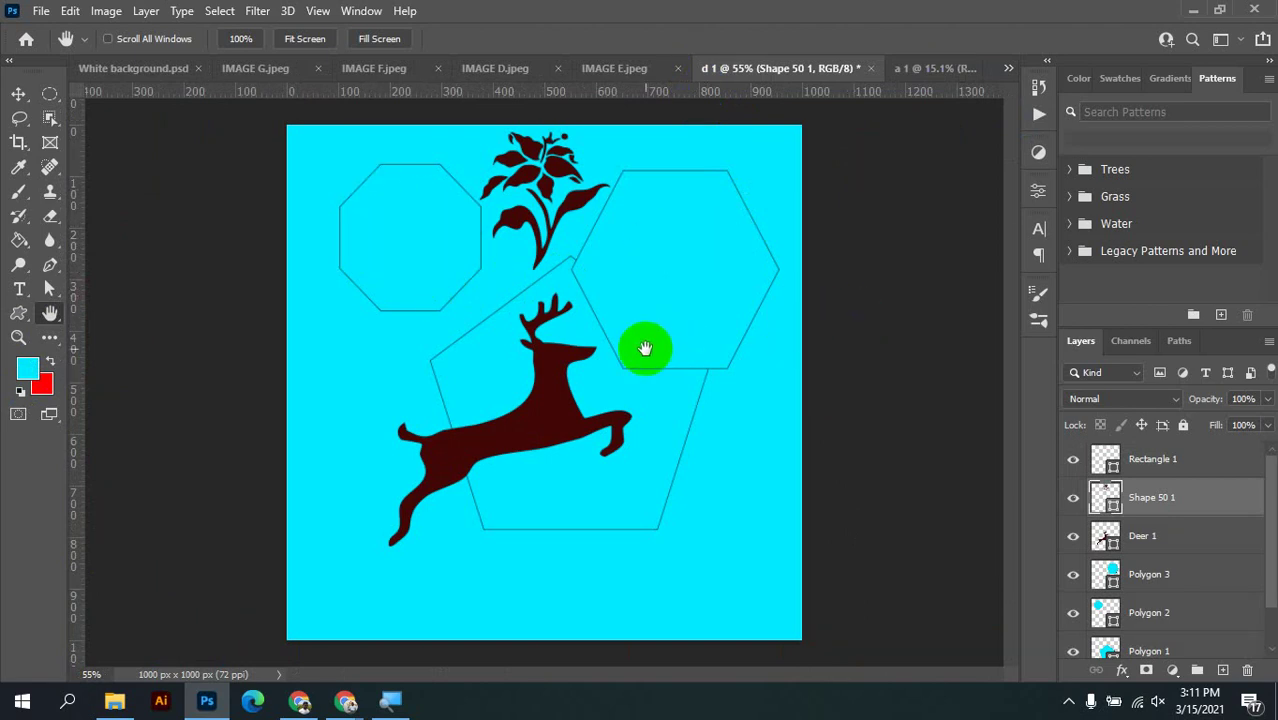
pyautogui.scroll(3, 640, 348)
pyautogui.moveTo(608, 334); pyautogui.dragTo(680, 553)
pyautogui.hotkey('ctrl', '0')
pyautogui.moveTo(257, 291); pyautogui.dragTo(248, 237)
pyautogui.moveTo(893, 285); pyautogui.dragTo(149, 370)
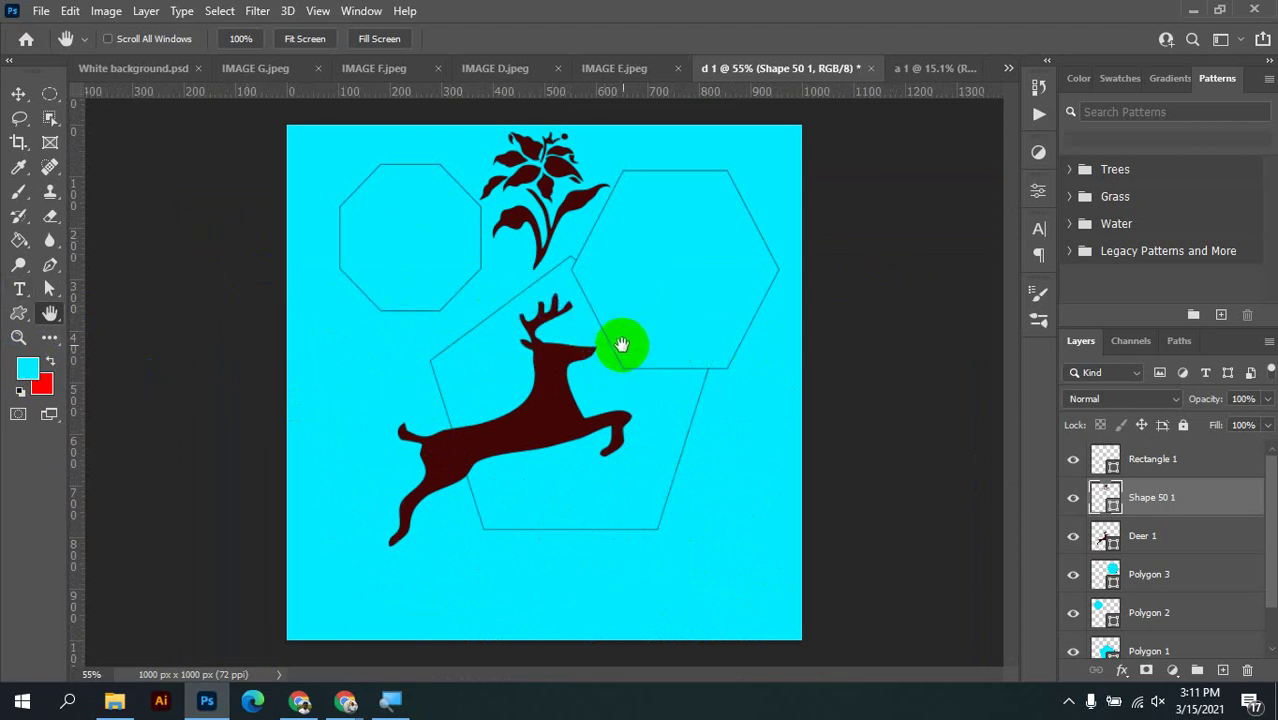
# Magnify the octagon's lower-left edge with the Zoom Tool and examine its individual pixels, panning along it with the Hand Tool
pyautogui.click(19, 337)
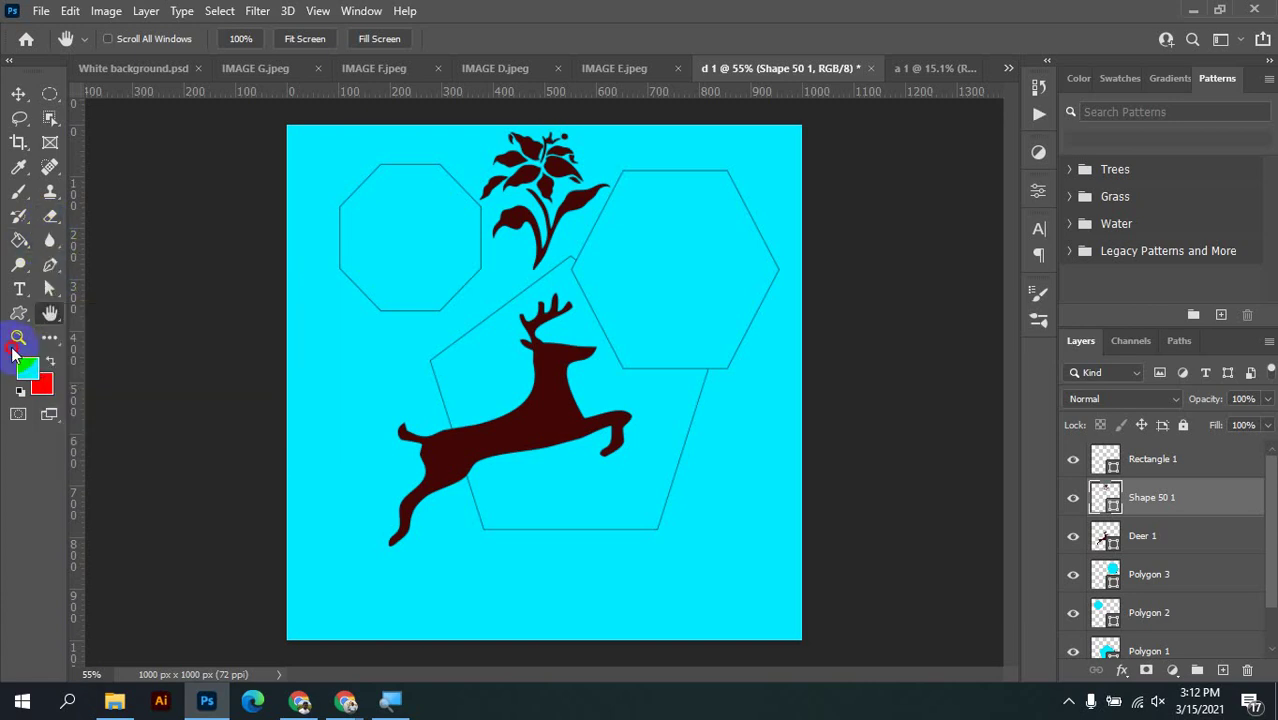
pyautogui.moveTo(334, 285); pyautogui.dragTo(605, 409)
pyautogui.click(17, 92)
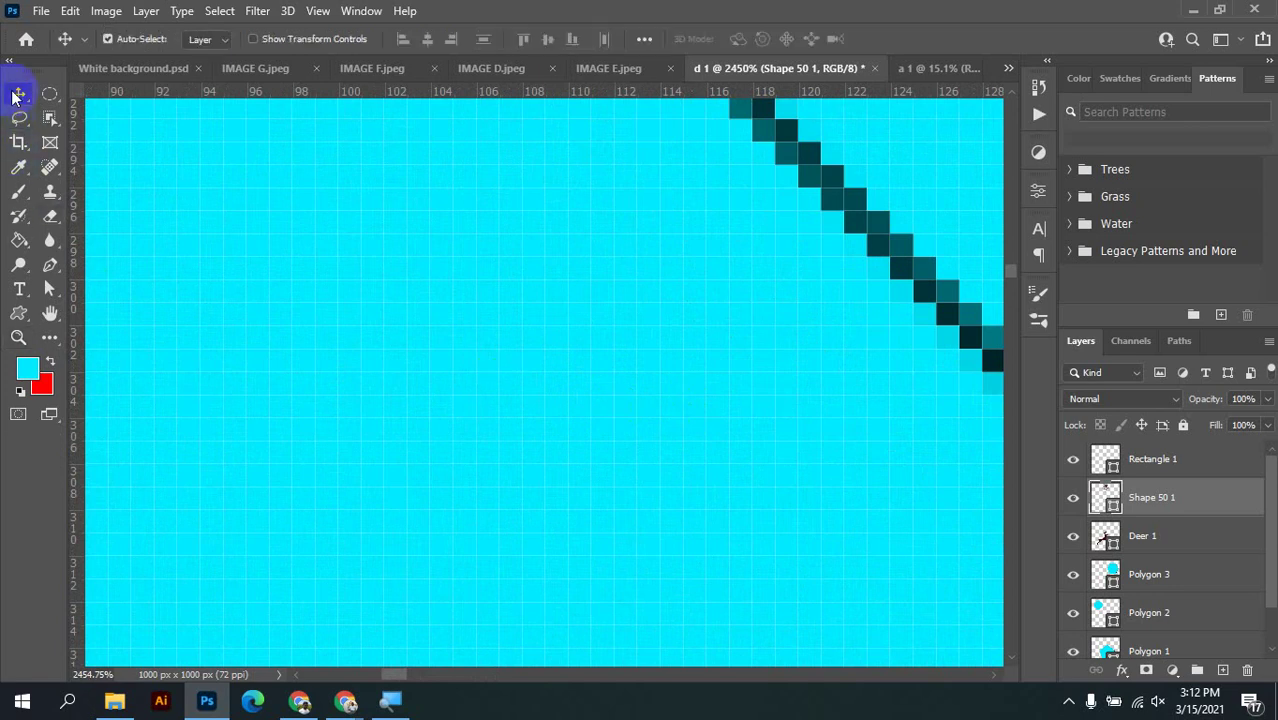
pyautogui.click(55, 314)
pyautogui.moveTo(901, 251); pyautogui.dragTo(670, 380)
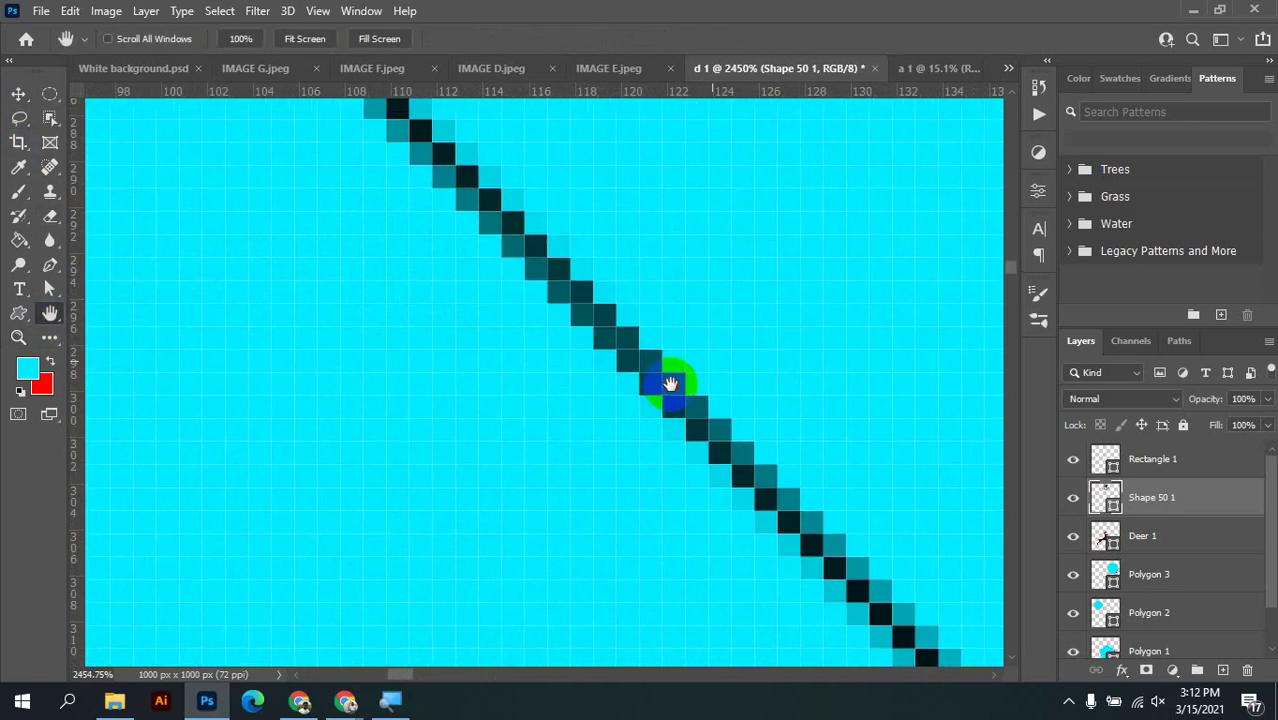
pyautogui.click(18, 336)
pyautogui.moveTo(491, 288); pyautogui.dragTo(542, 300)
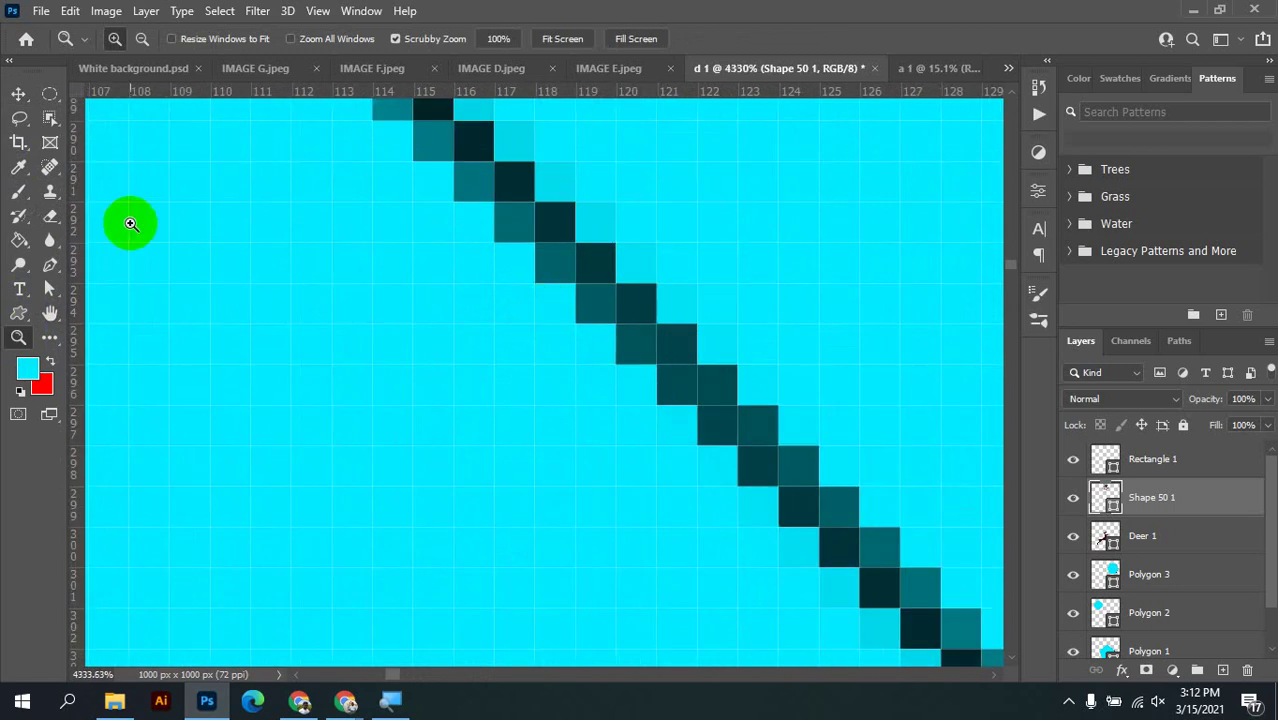
pyautogui.click(50, 314)
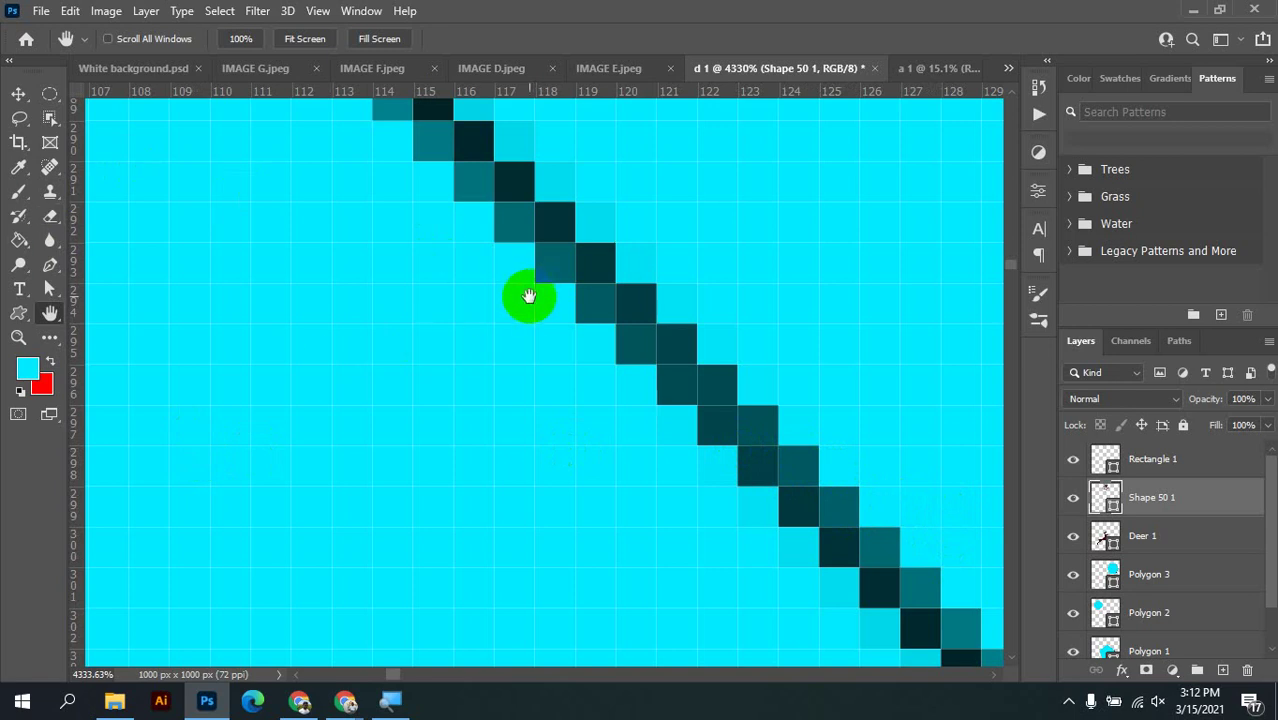
pyautogui.click(698, 386)
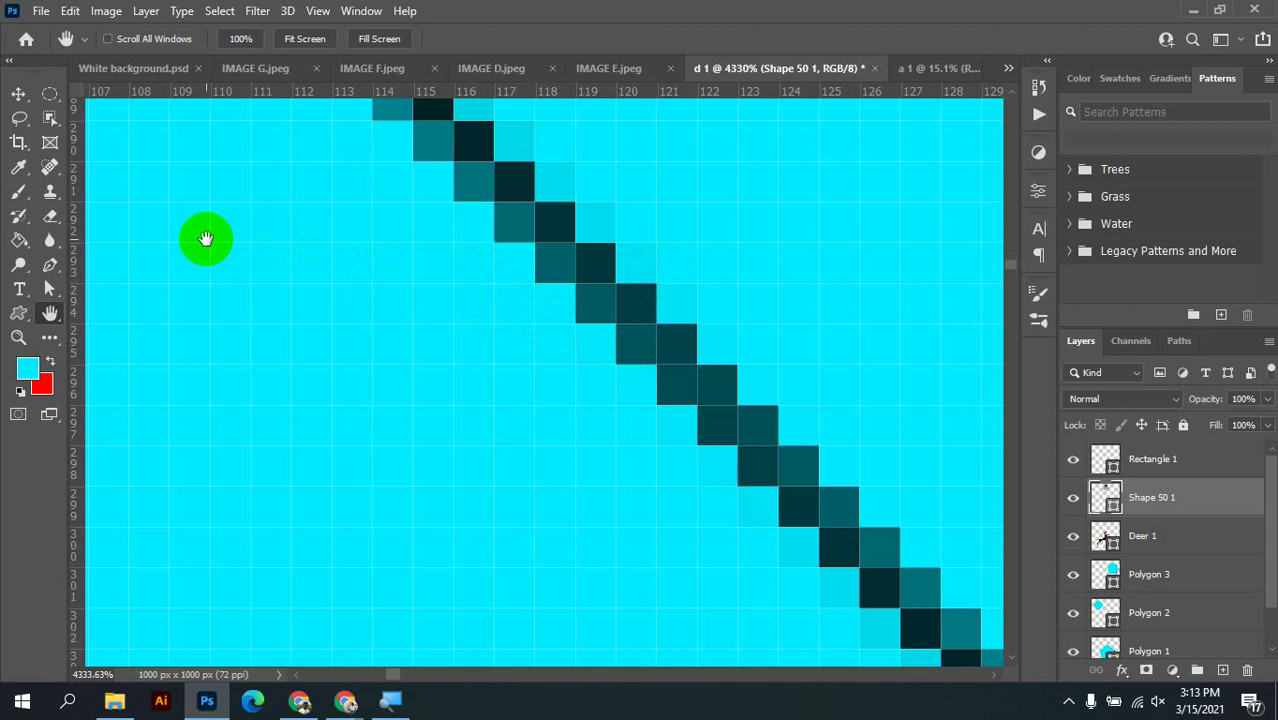
pyautogui.click(673, 334)
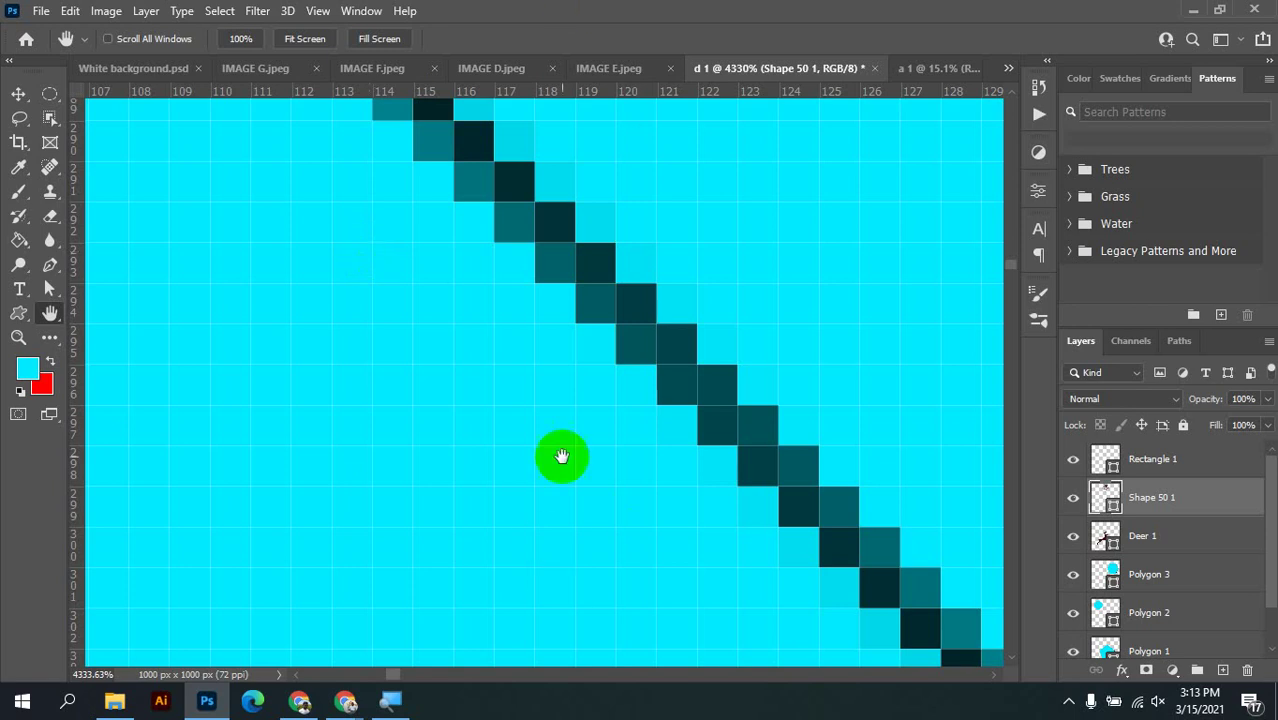
# Compare the octagon at normal size with the individual pixels of its lower-left diagonal edge
pyautogui.click(634, 275)
pyautogui.scroll(-1, 615, 296)
pyautogui.scroll(-10, 615, 296)
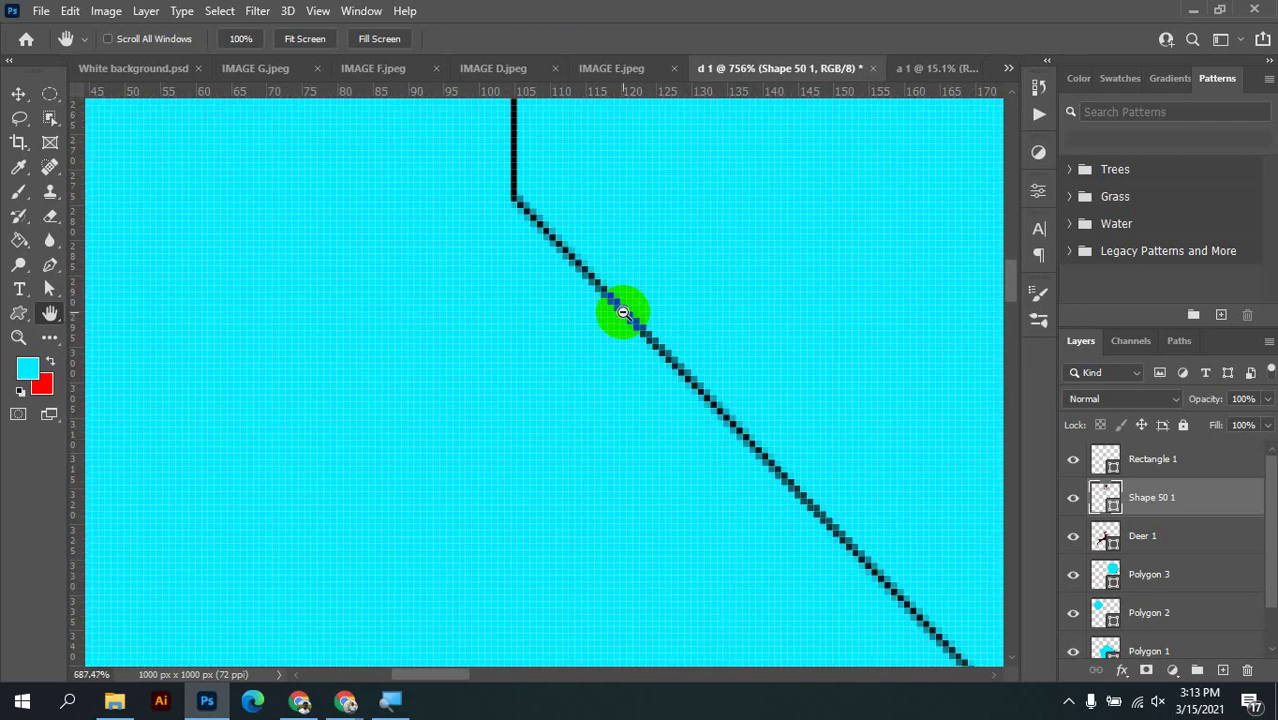
pyautogui.scroll(-4, 625, 322)
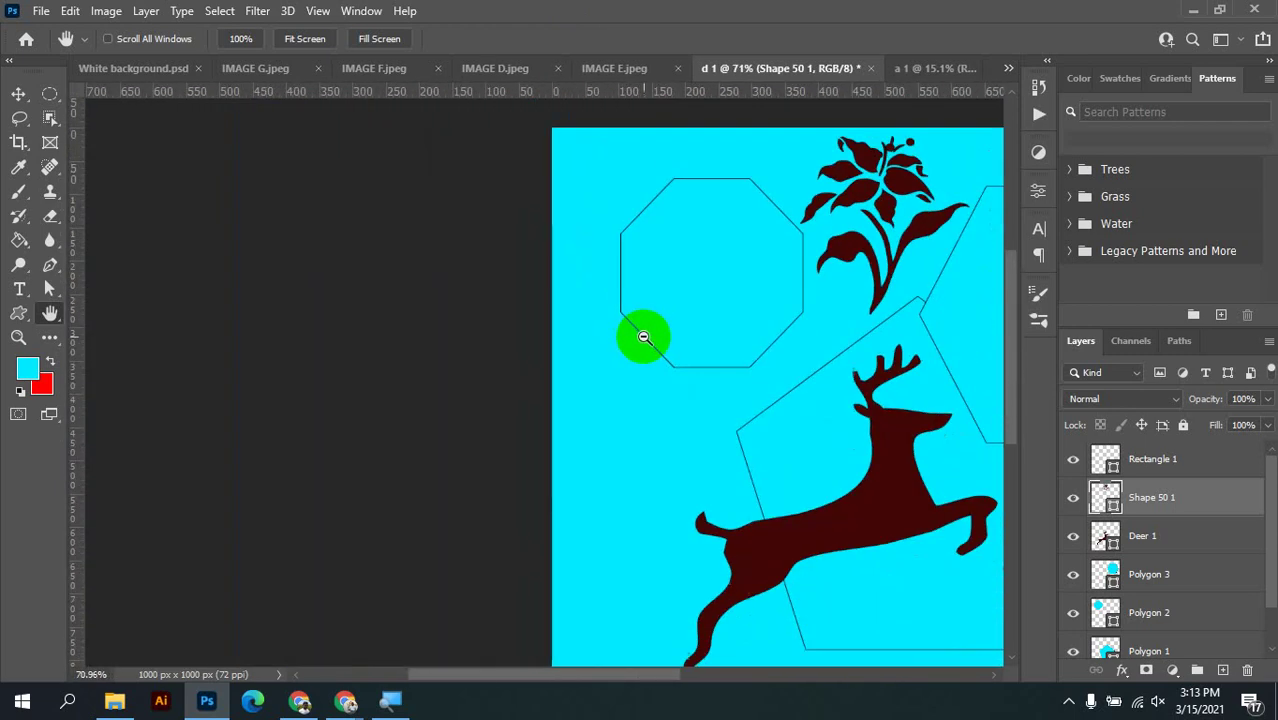
pyautogui.scroll(8, 656, 357)
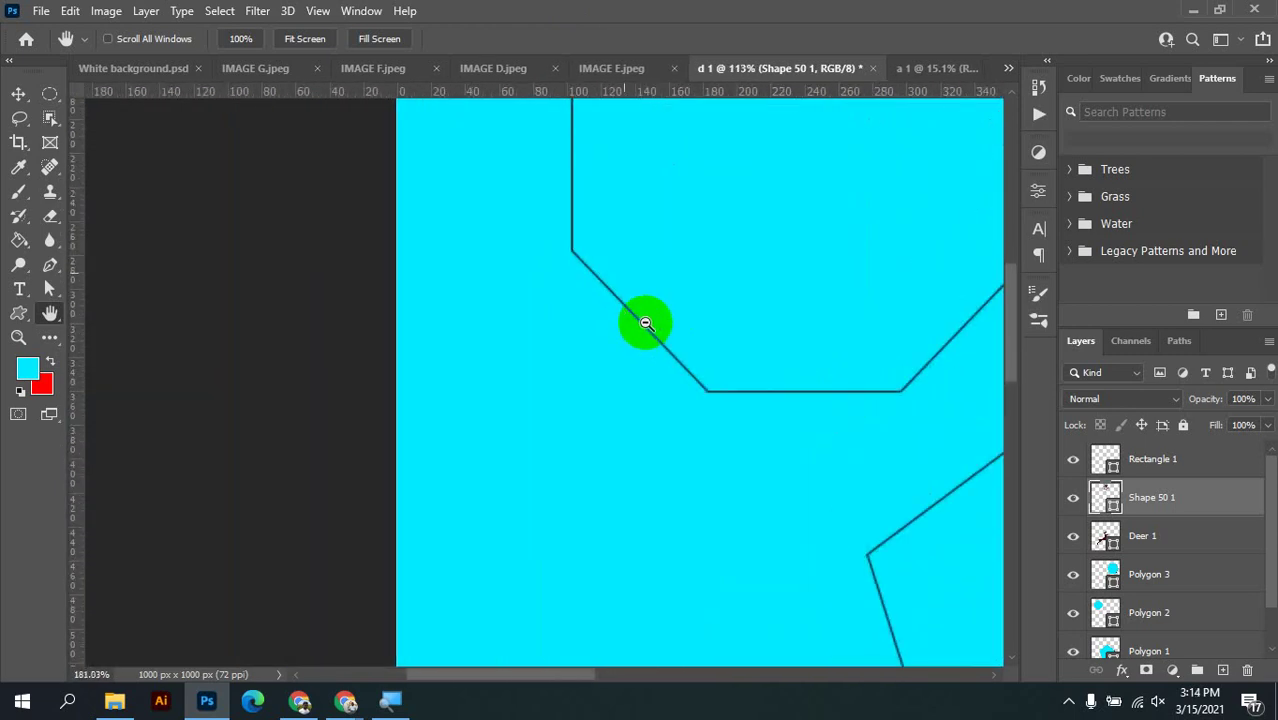
pyautogui.scroll(4, 526, 194)
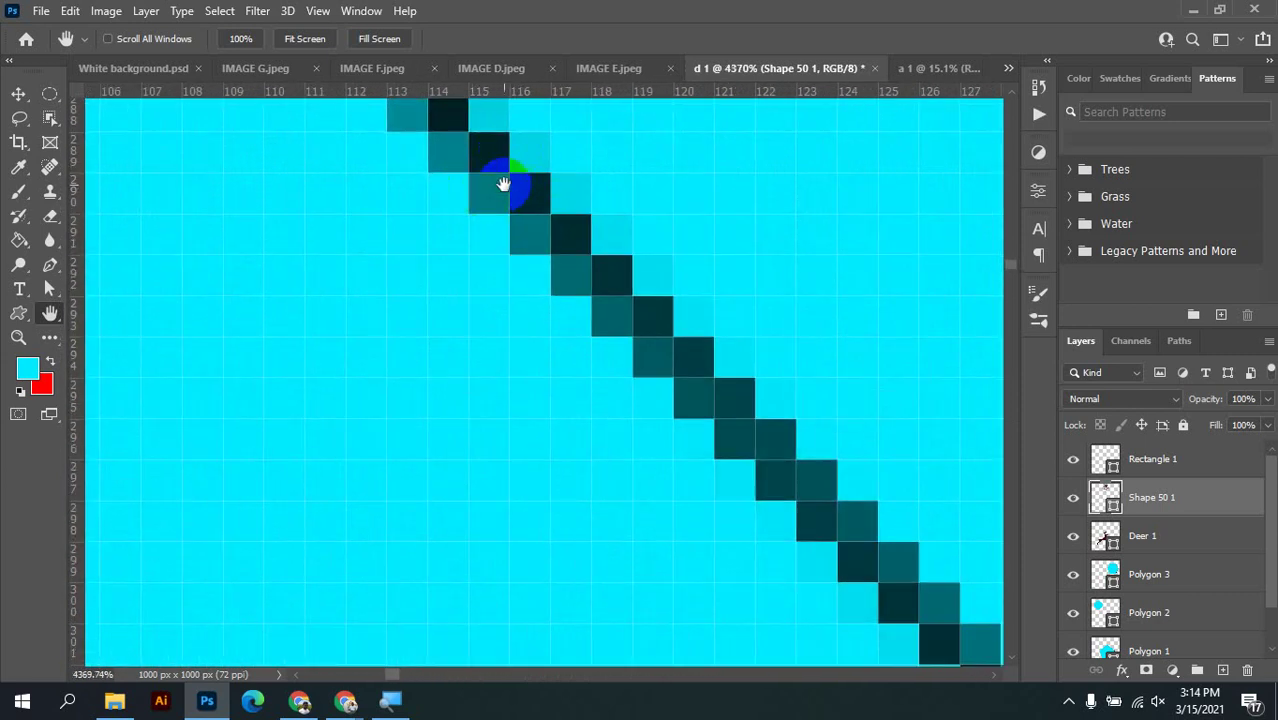
pyautogui.scroll(1, 506, 182)
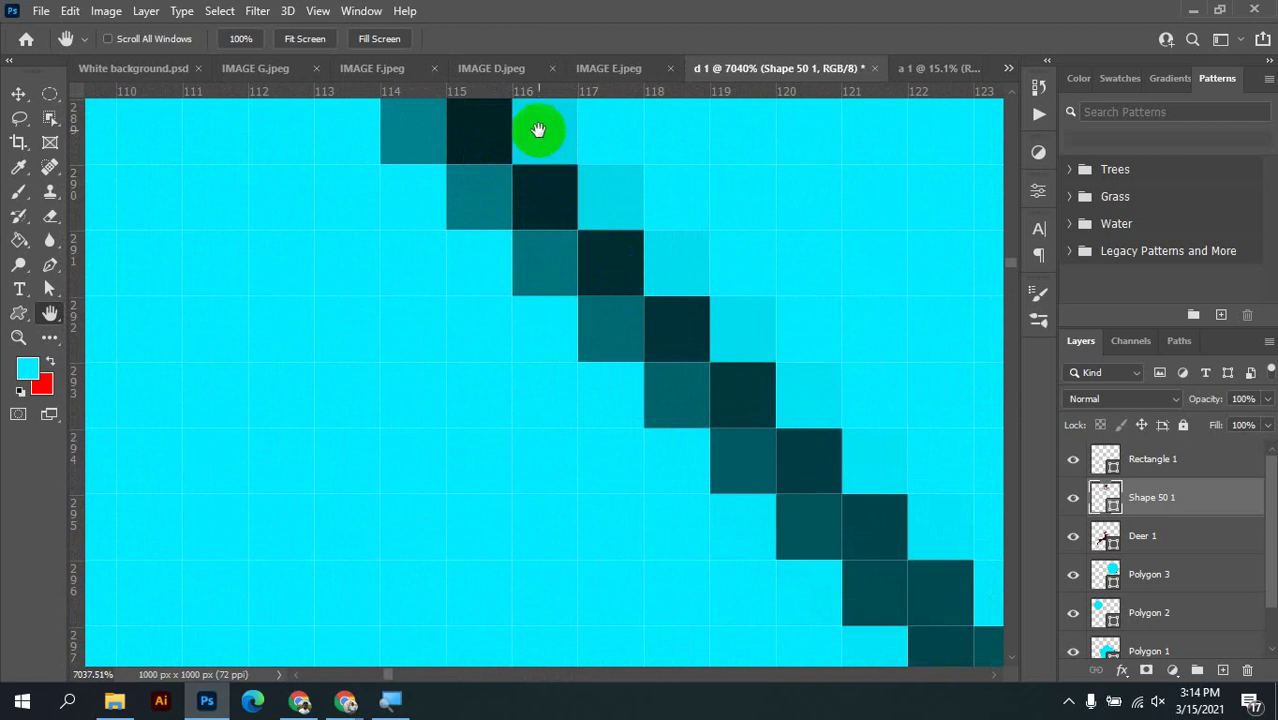
# Examine the pixels where the octagon's left vertical side meets its lower-left diagonal, and return to a view of the whole octagon
pyautogui.keyDown('alt'); pyautogui.click(626, 236); pyautogui.keyUp('alt')
pyautogui.scroll(-1, 629, 234)
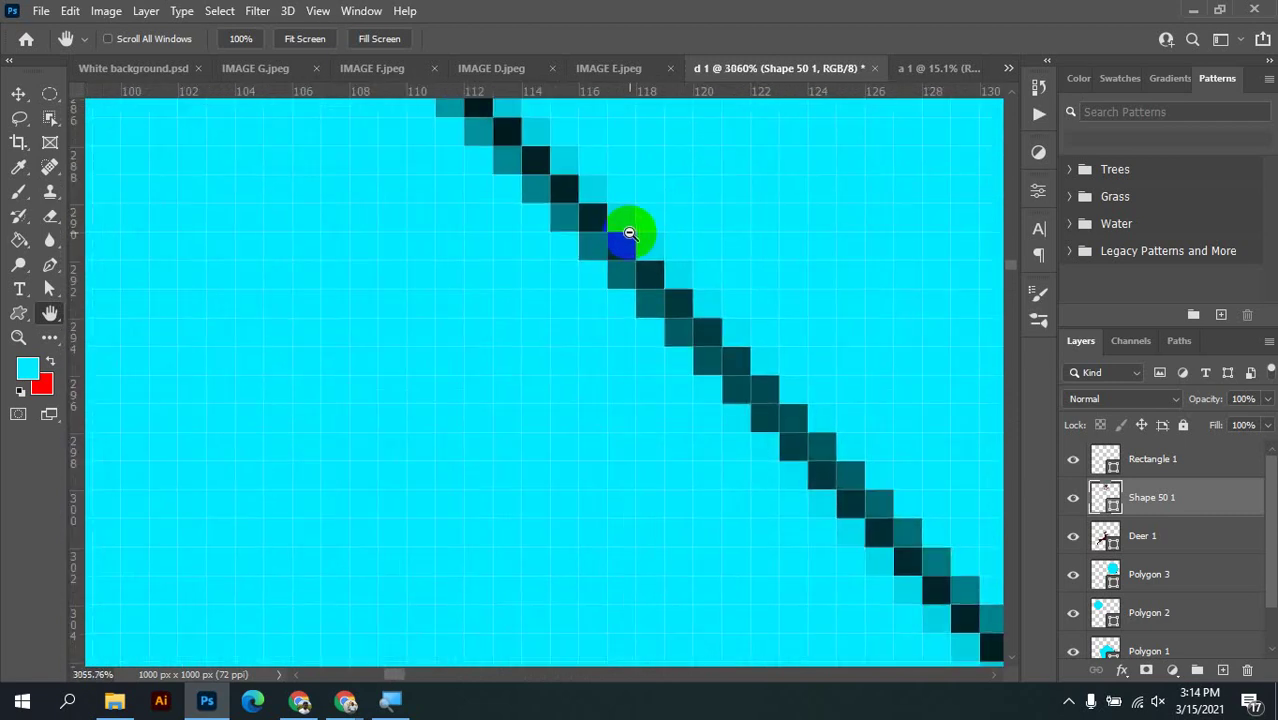
pyautogui.moveTo(599, 208); pyautogui.dragTo(690, 365)
pyautogui.moveTo(518, 283); pyautogui.dragTo(479, 403)
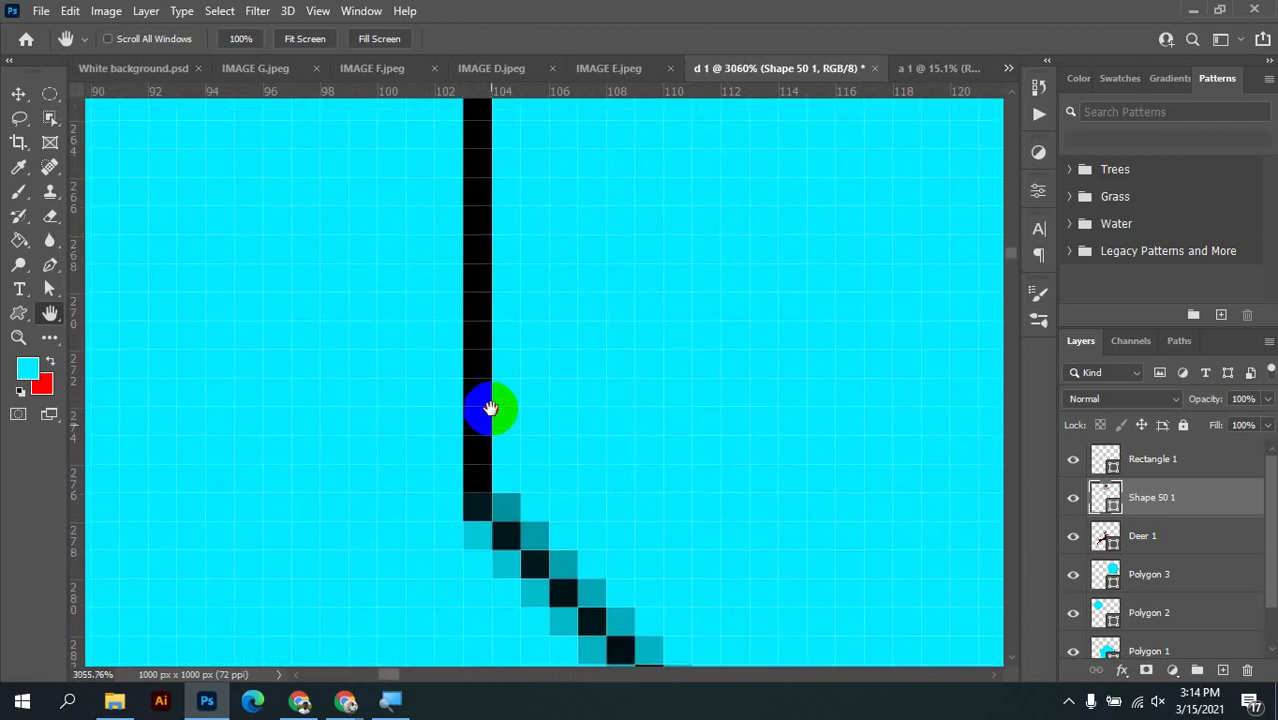
pyautogui.scroll(5, 479, 394)
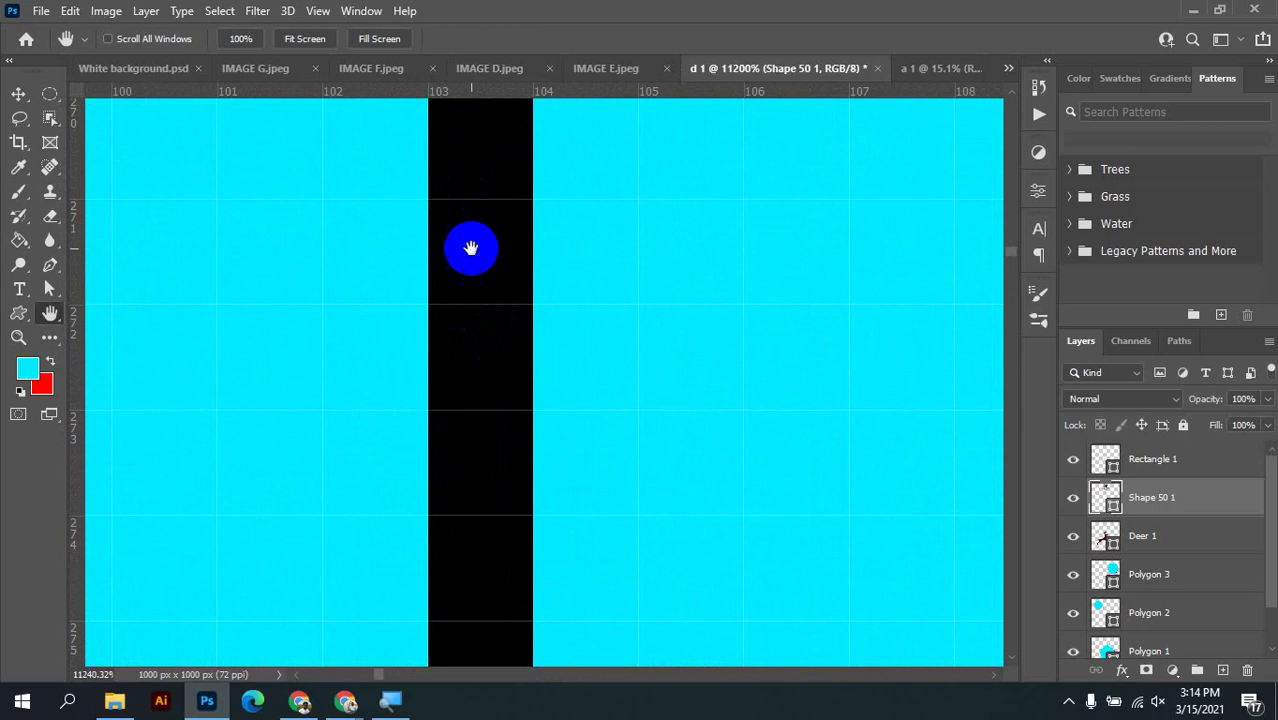
pyautogui.keyDown('alt'); pyautogui.click(465, 463); pyautogui.keyUp('alt')
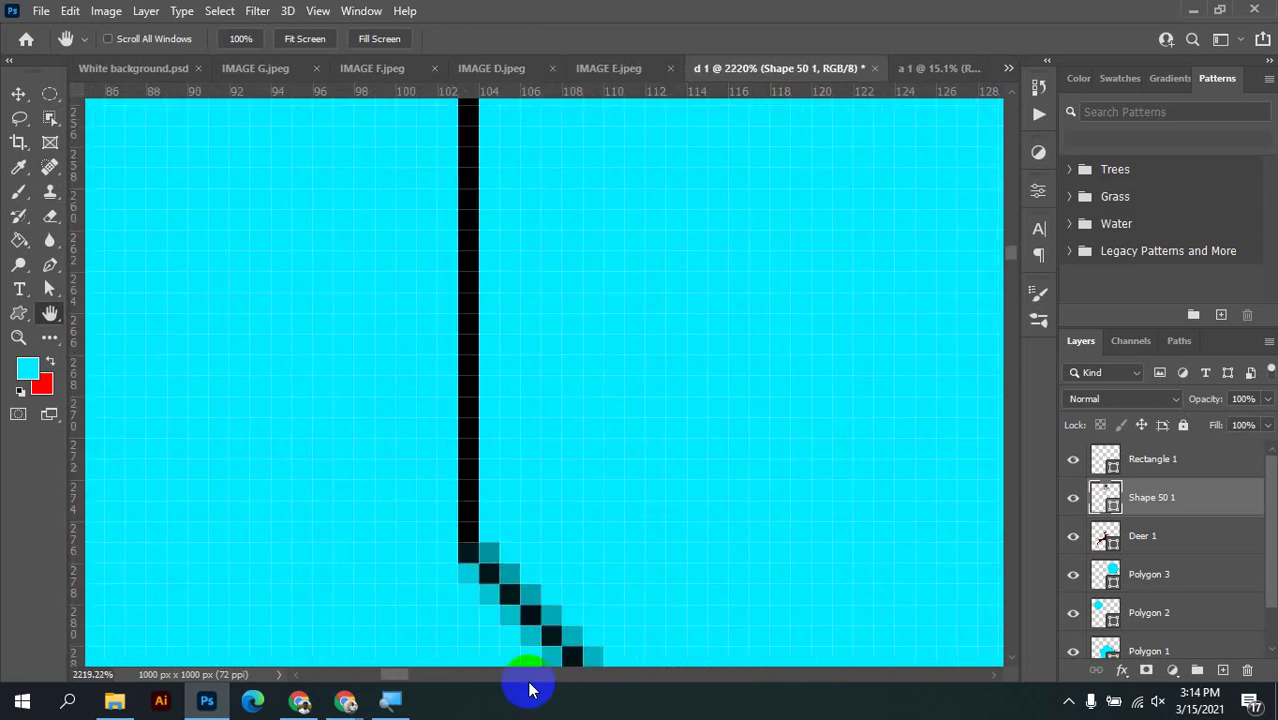
pyautogui.scroll(-2, 491, 585)
pyautogui.moveTo(699, 551); pyautogui.dragTo(578, 238)
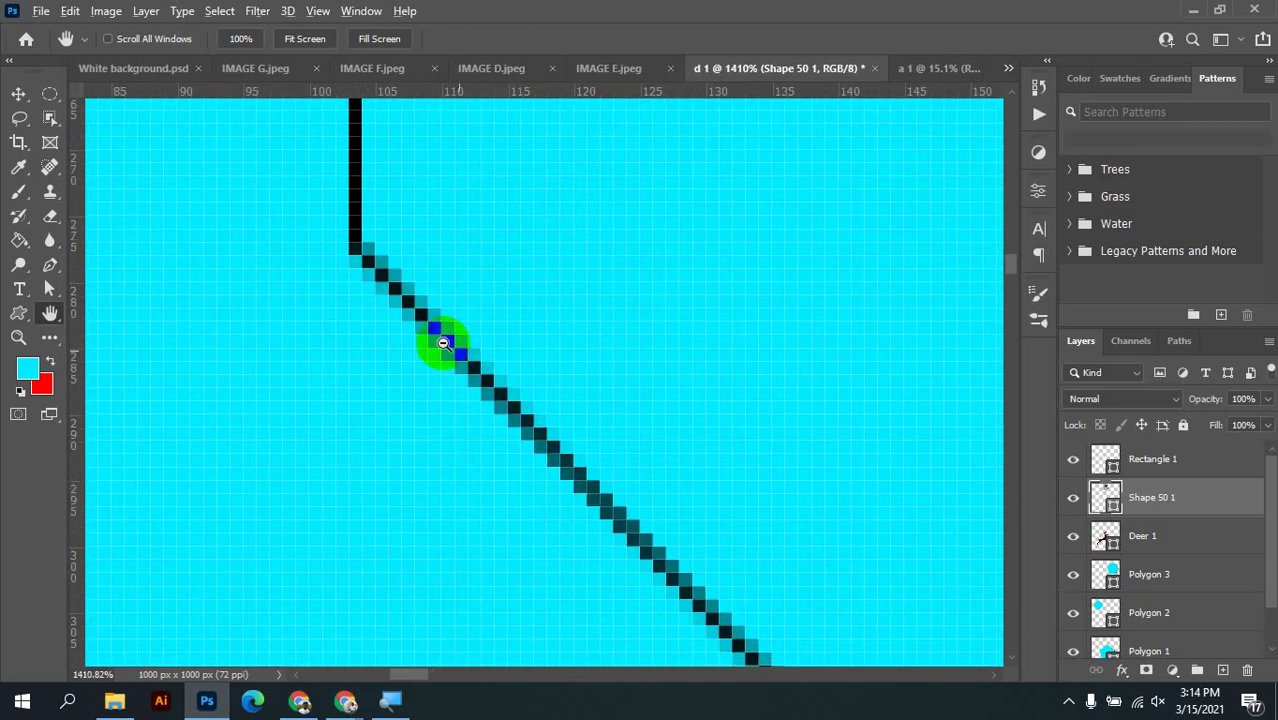
pyautogui.scroll(2, 442, 348)
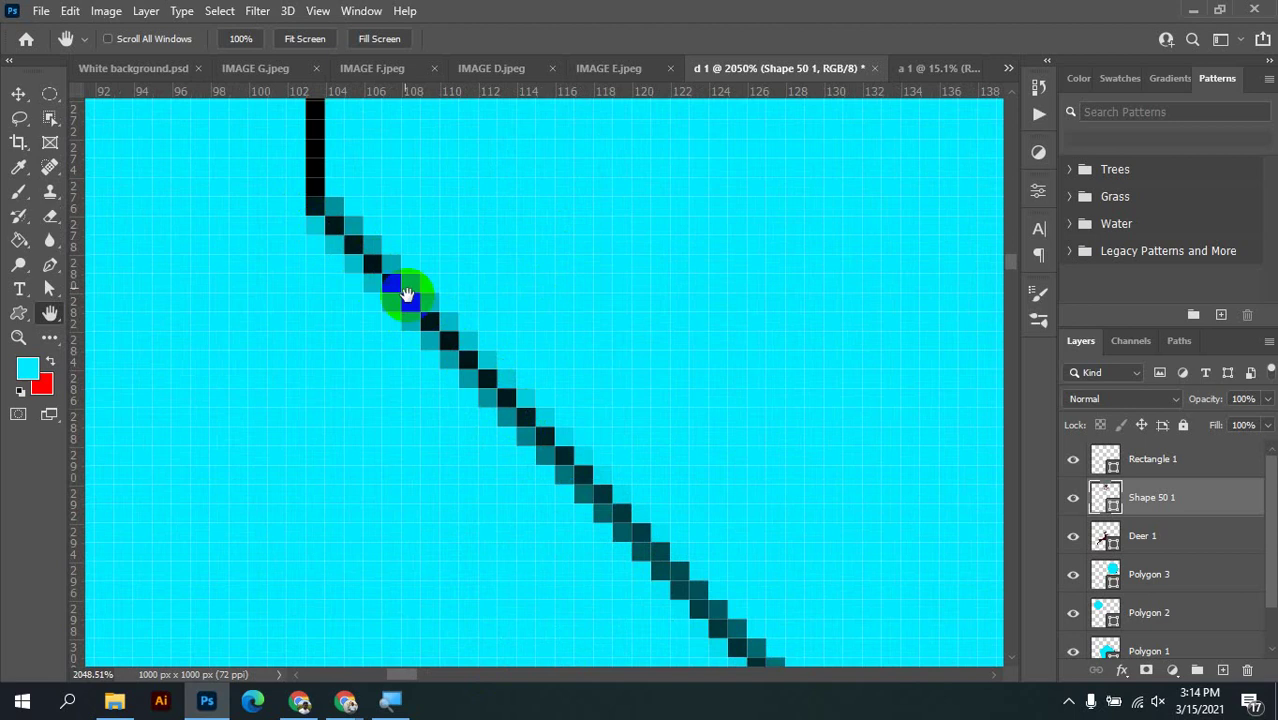
pyautogui.scroll(-2, 418, 337)
pyautogui.scroll(-8, 562, 414)
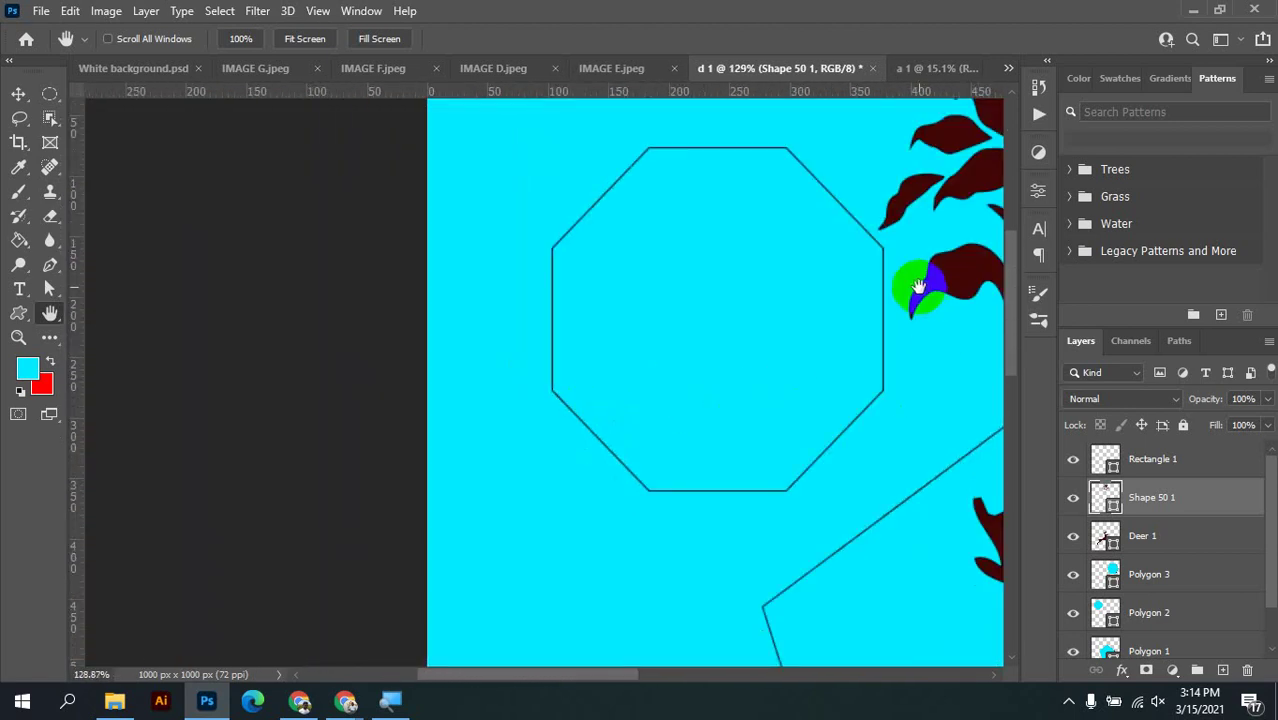
# Examine the pixels along the curved edge of the flower's lower-left leaf and return to a view of the whole flower
pyautogui.moveTo(913, 277); pyautogui.dragTo(713, 366)
pyautogui.scroll(3, 785, 338)
pyautogui.scroll(12, 785, 338)
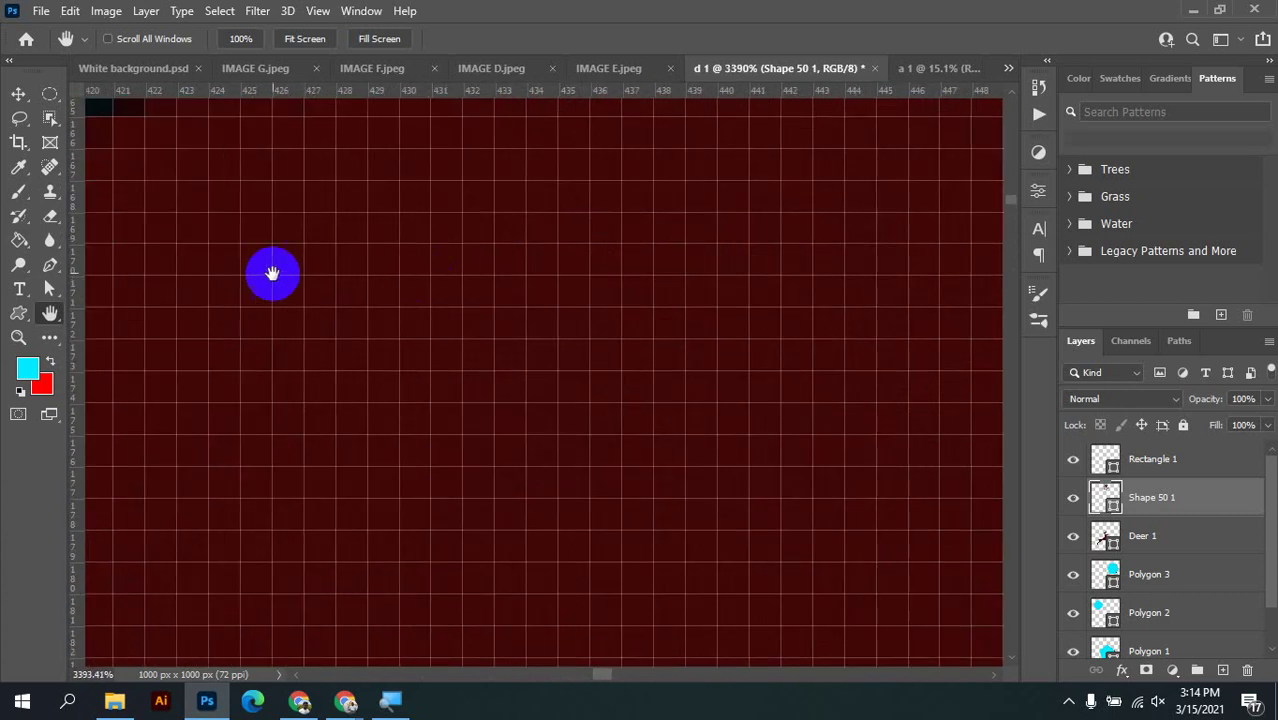
pyautogui.moveTo(271, 274); pyautogui.dragTo(699, 459)
pyautogui.scroll(2, 490, 332)
pyautogui.scroll(1, 490, 332)
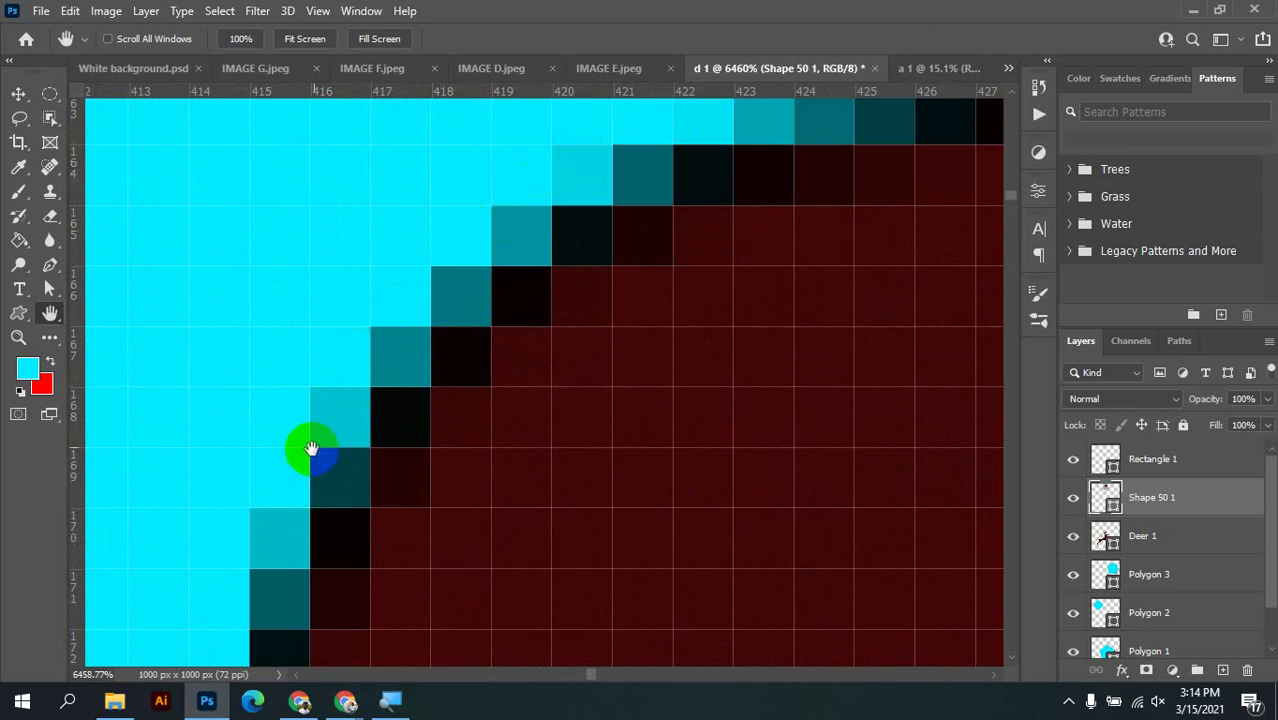
pyautogui.scroll(-3, 610, 318)
pyautogui.scroll(-5, 678, 437)
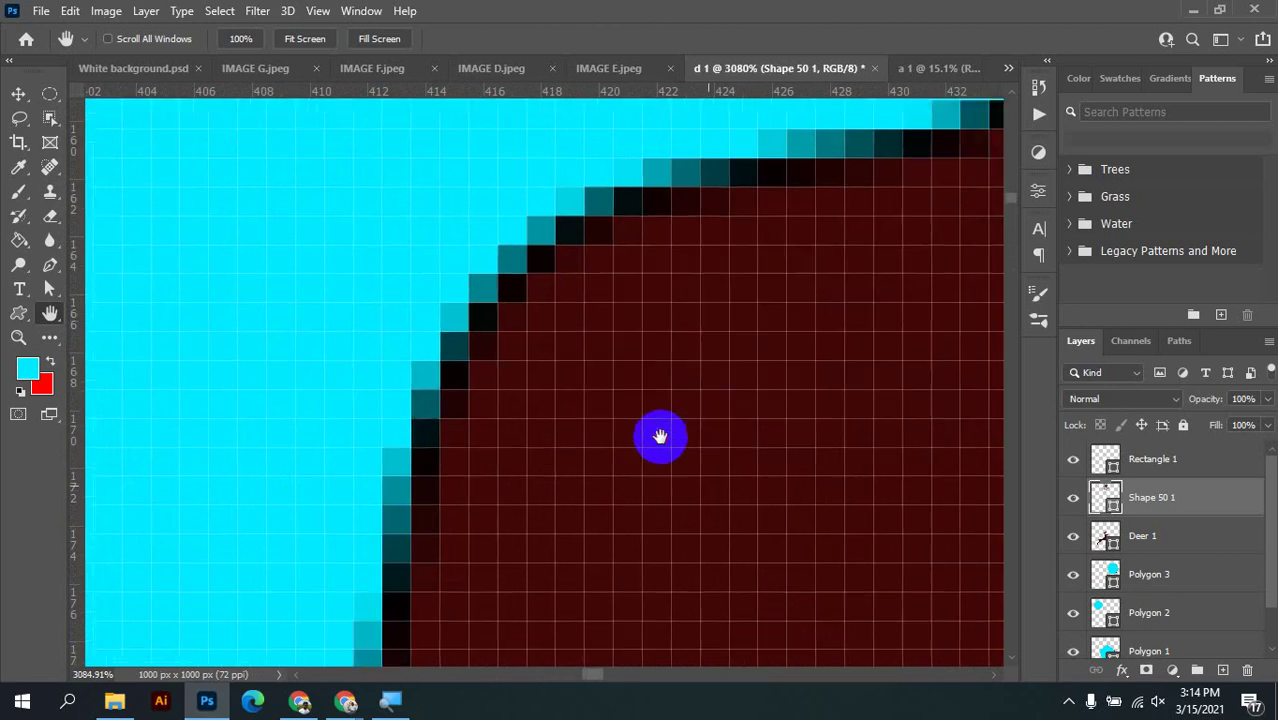
pyautogui.scroll(-3, 566, 382)
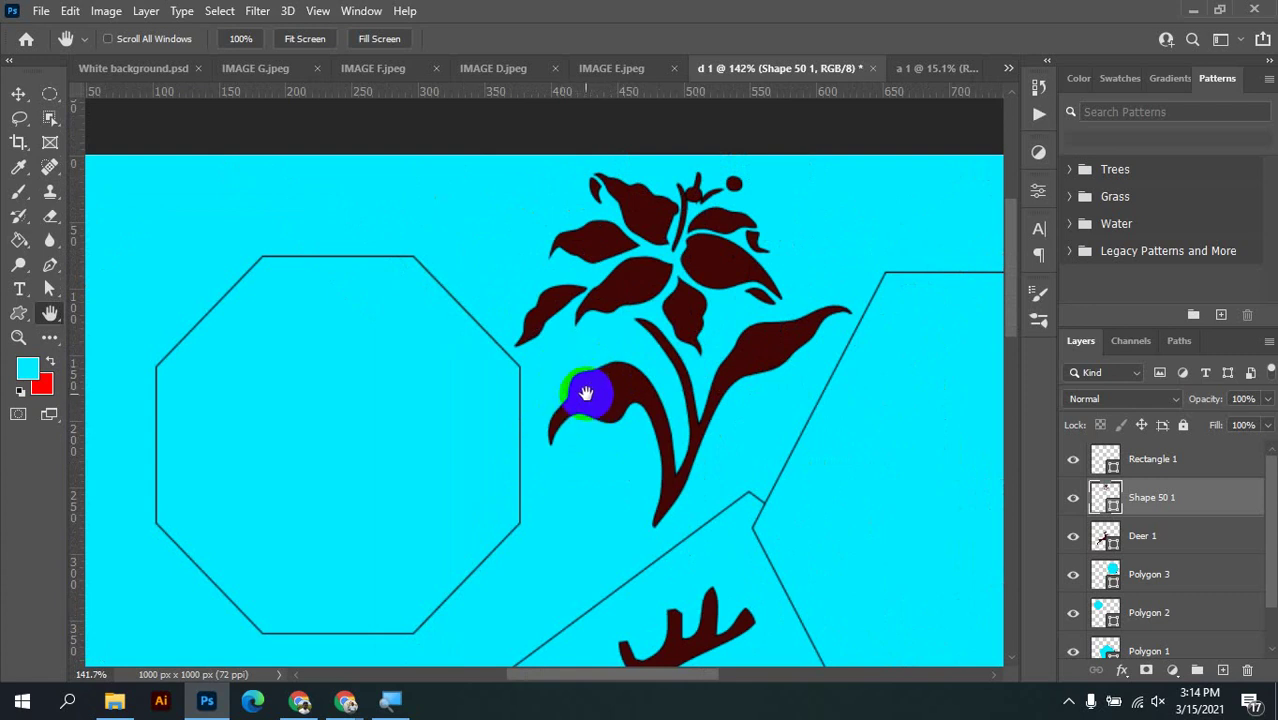
# Magnify the flower's lower-left leaf again and follow its upper edge pixel by pixel over the crest with the Hand Tool
pyautogui.scroll(5, 586, 393)
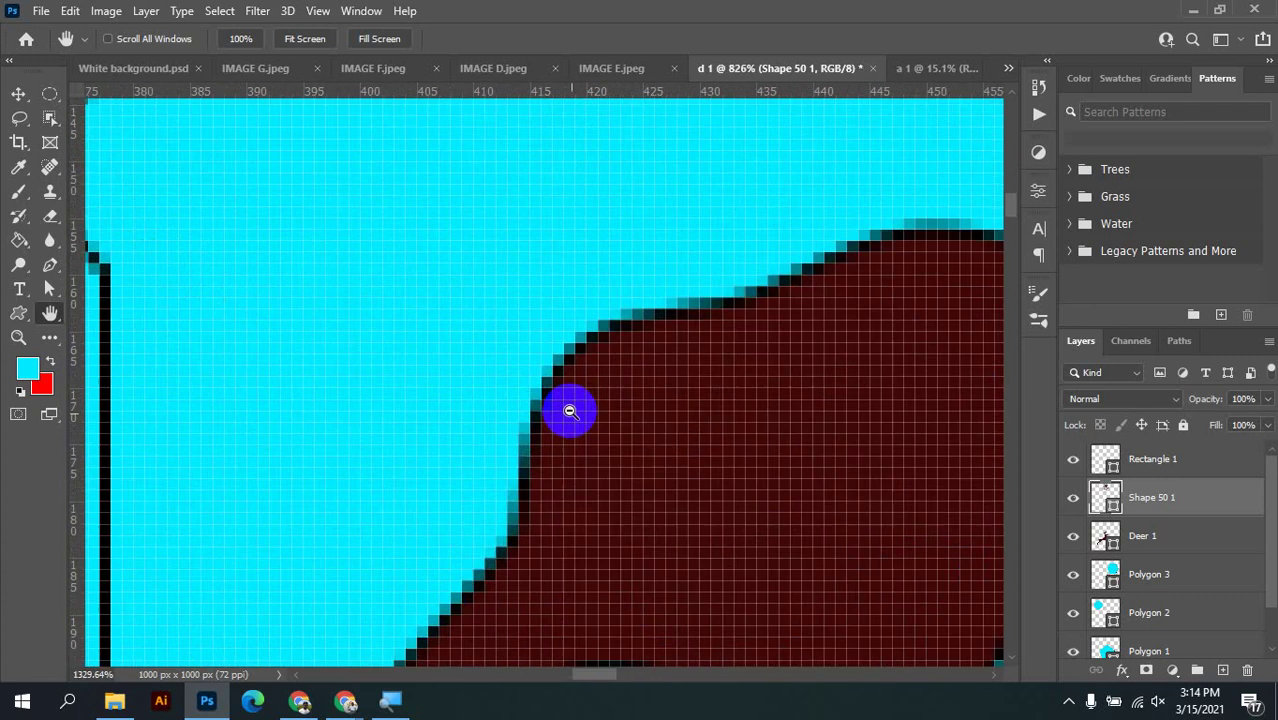
pyautogui.scroll(5, 569, 411)
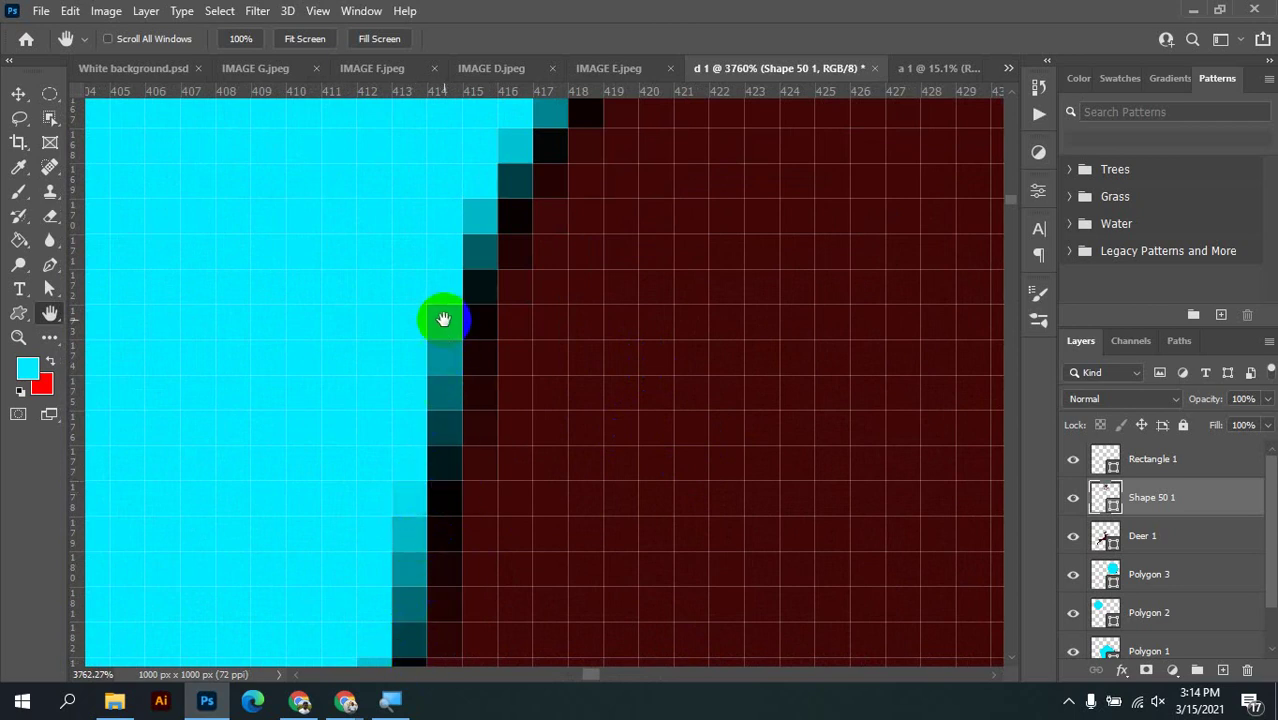
pyautogui.moveTo(699, 286); pyautogui.dragTo(635, 508)
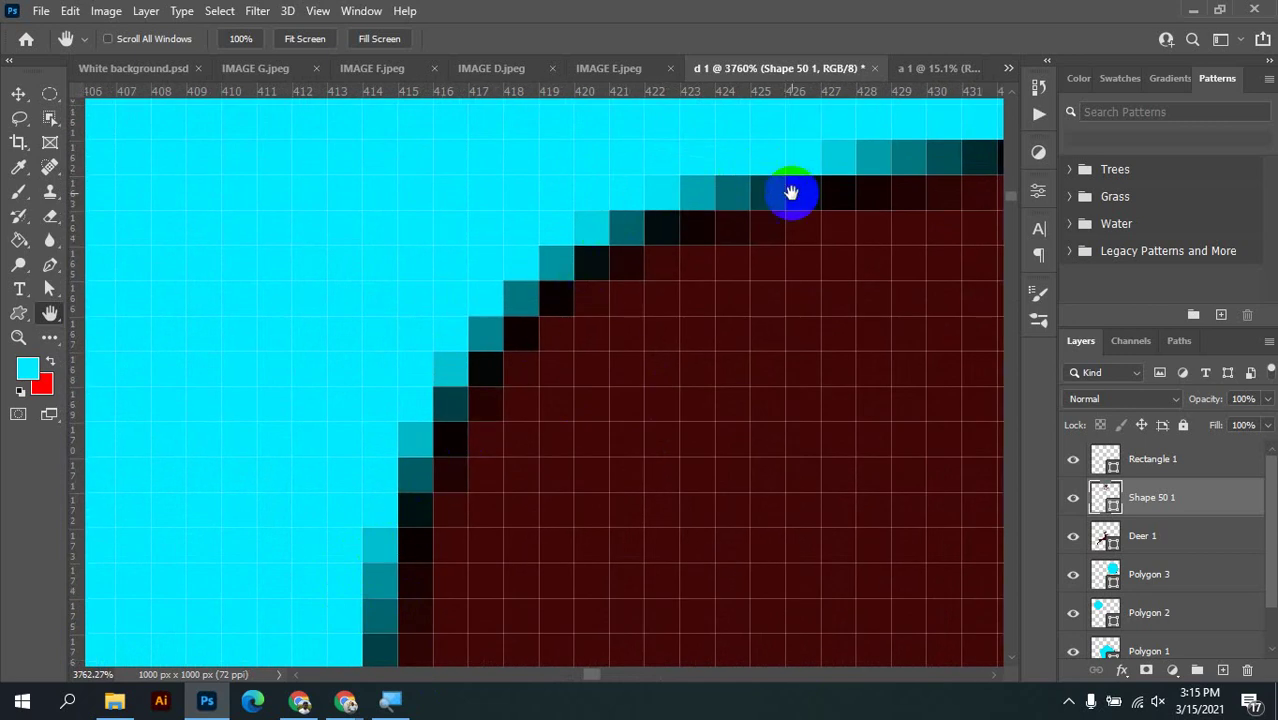
pyautogui.moveTo(791, 192); pyautogui.dragTo(434, 476)
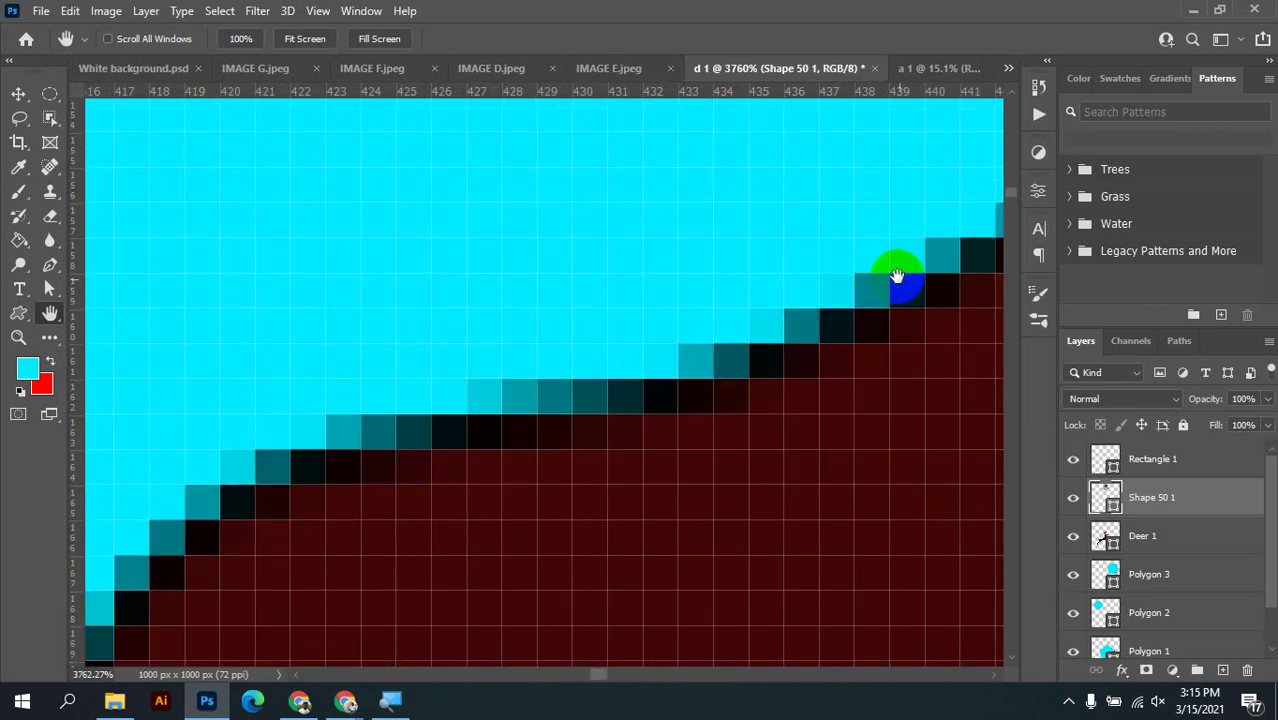
pyautogui.moveTo(897, 277); pyautogui.dragTo(508, 531)
pyautogui.moveTo(796, 479); pyautogui.dragTo(537, 538)
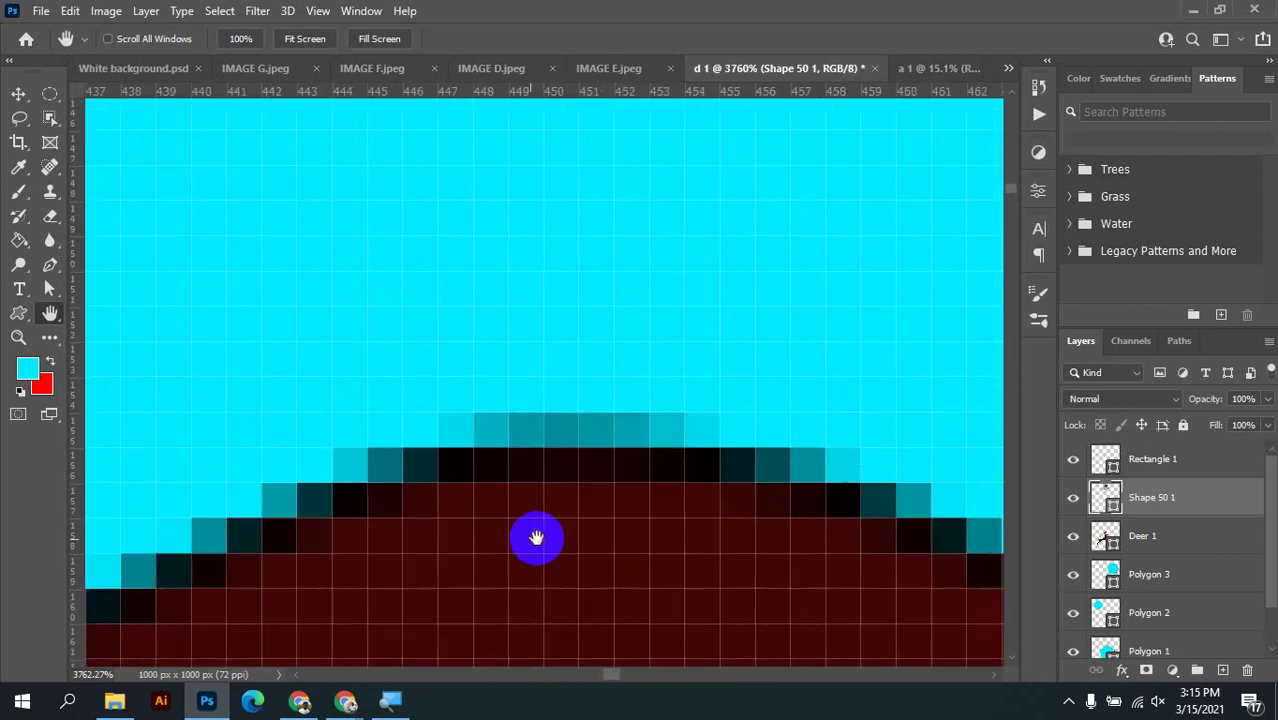
pyautogui.moveTo(768, 500); pyautogui.dragTo(344, 375)
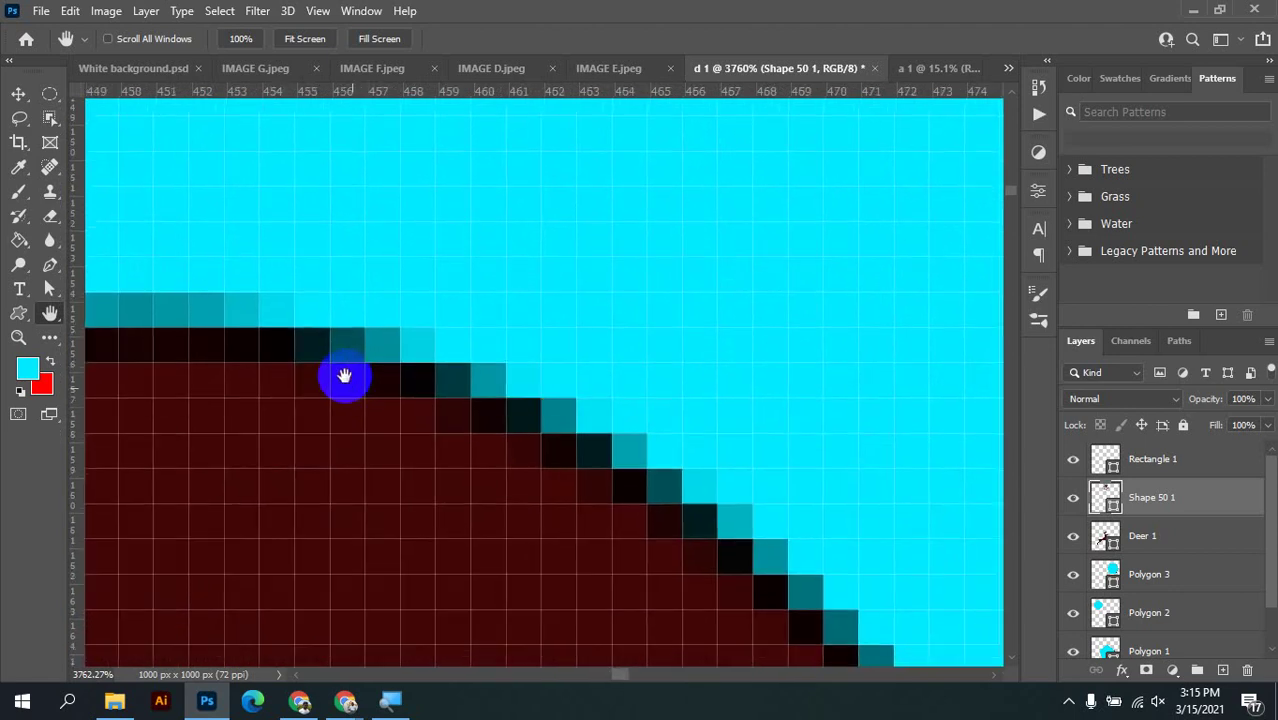
# Follow the leaf's descending right edge and examine its pixels at the maximum magnification of 12800%
pyautogui.scroll(3, 452, 440)
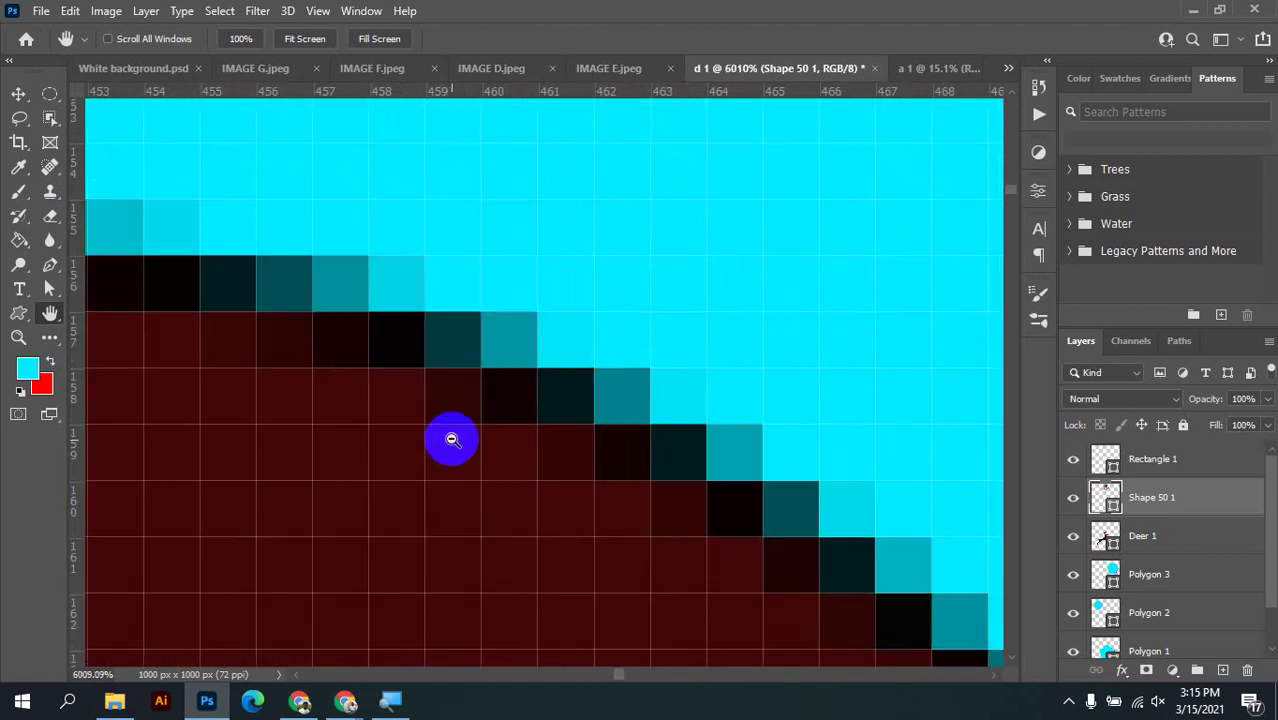
pyautogui.scroll(2, 452, 440)
pyautogui.moveTo(776, 405); pyautogui.dragTo(331, 280)
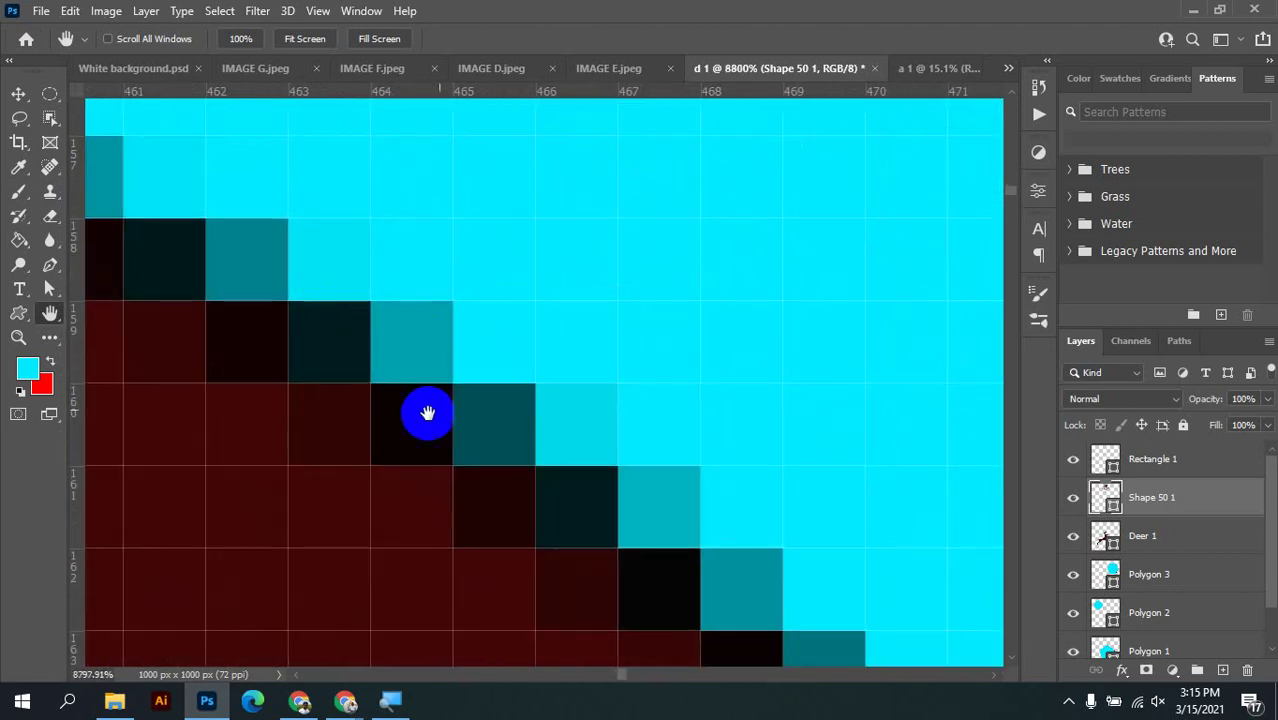
pyautogui.scroll(-4, 450, 420)
pyautogui.moveTo(622, 508); pyautogui.dragTo(437, 367)
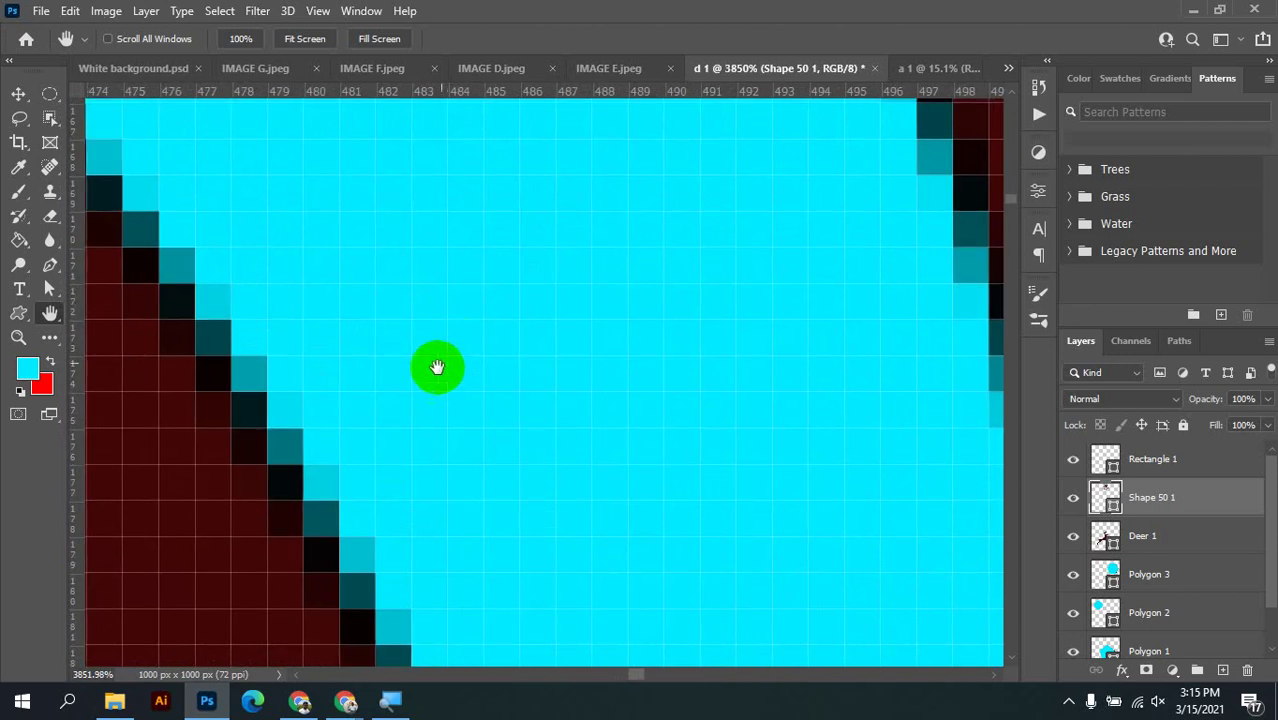
pyautogui.scroll(4, 319, 595)
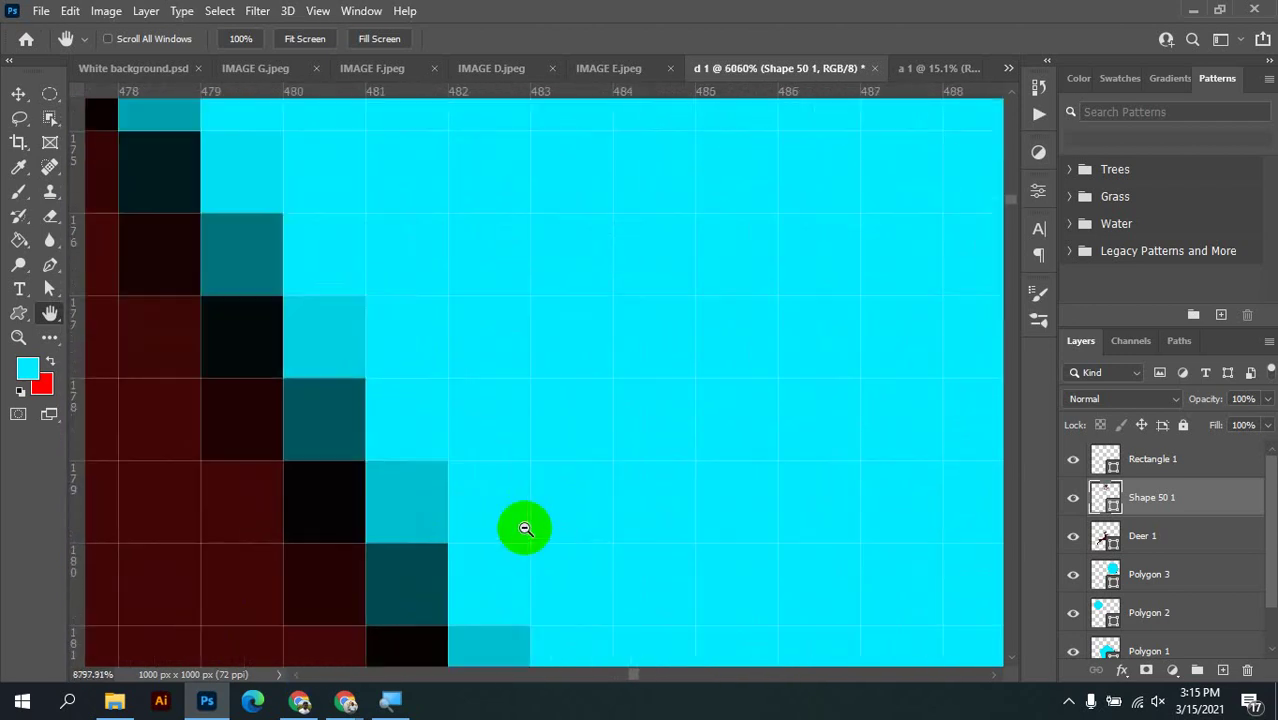
pyautogui.scroll(2, 412, 520)
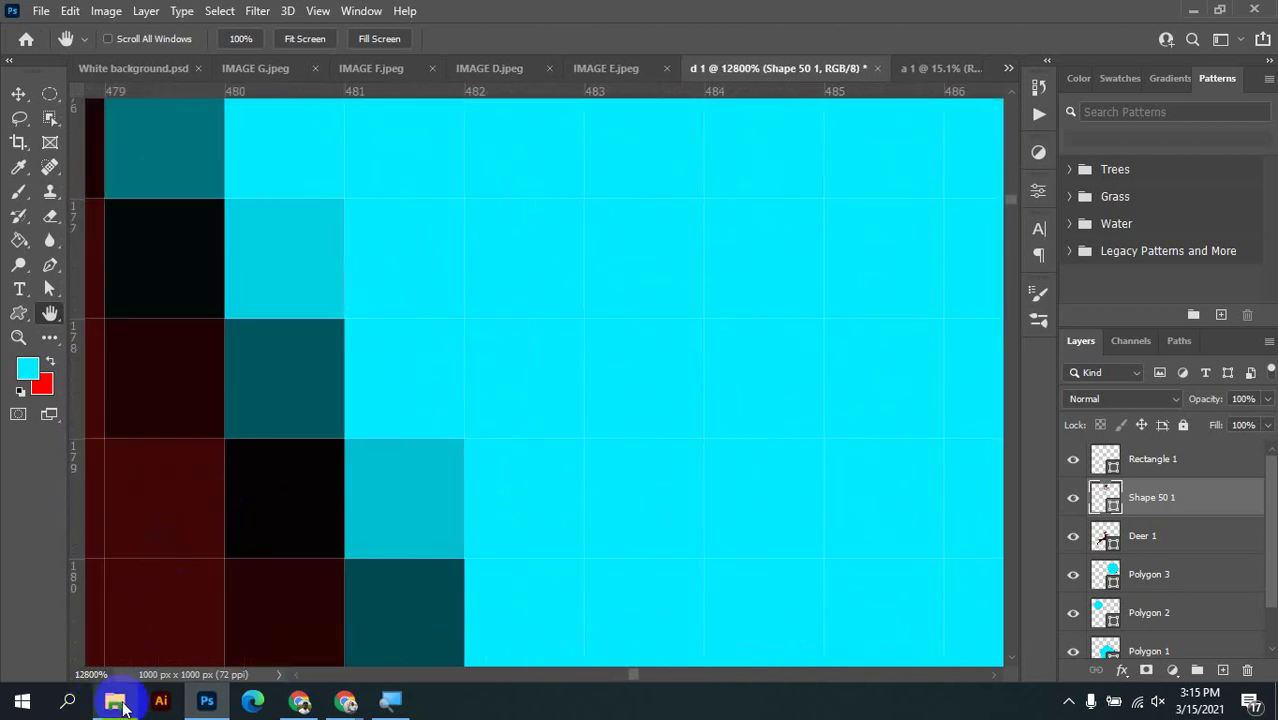
# Zoom out from the pixel-level view of the flower's edge until the whole canvas fits on screen
pyautogui.scroll(-3, 480, 463)
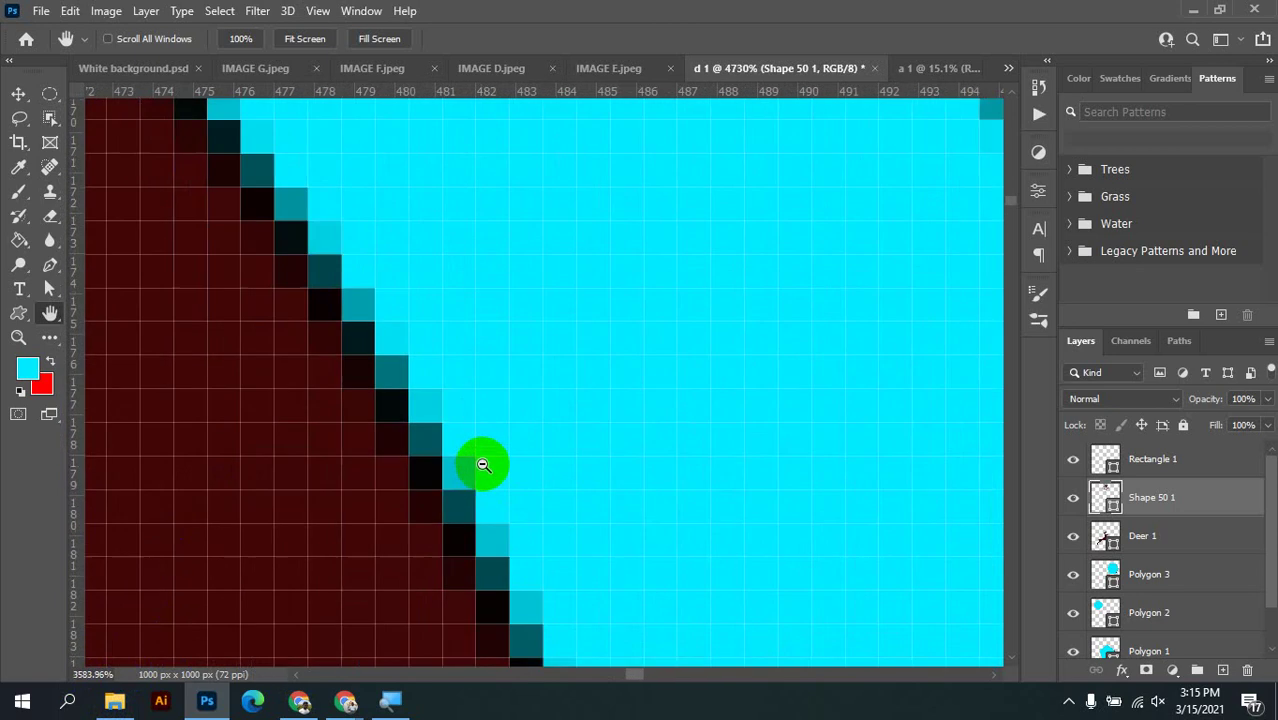
pyautogui.scroll(-8, 482, 464)
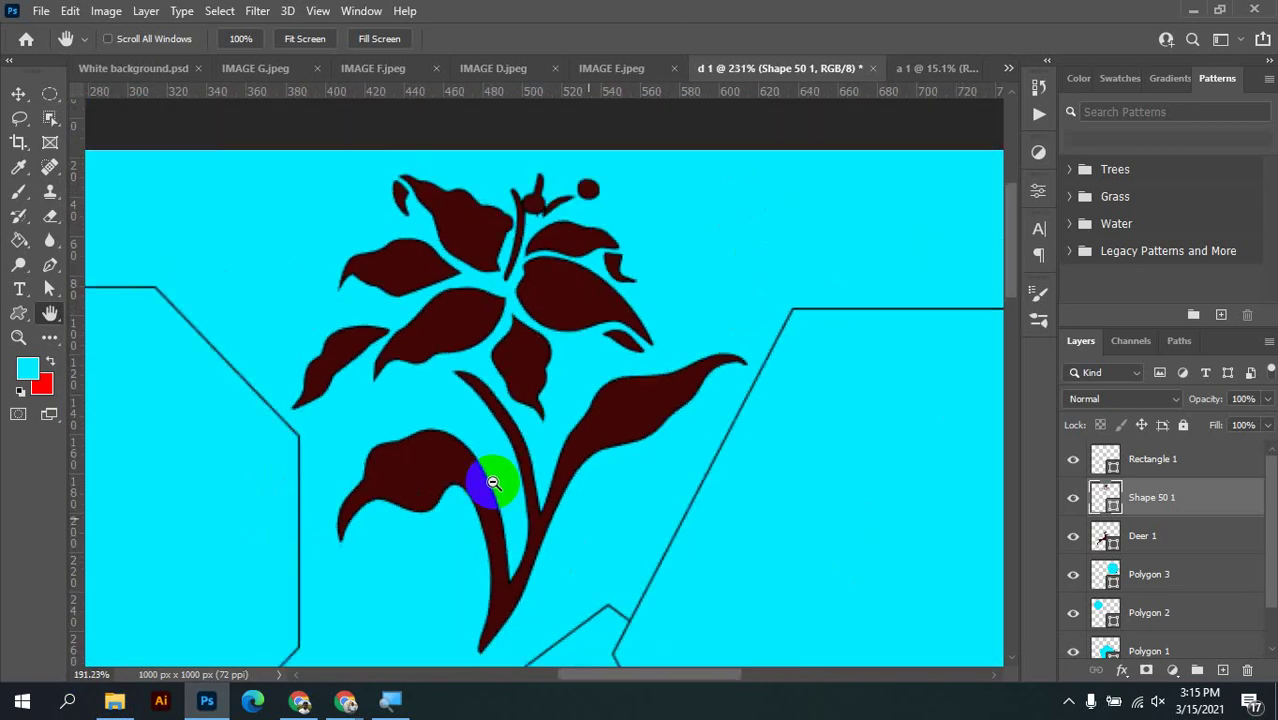
pyautogui.scroll(-2, 492, 483)
pyautogui.moveTo(542, 486); pyautogui.dragTo(560, 348)
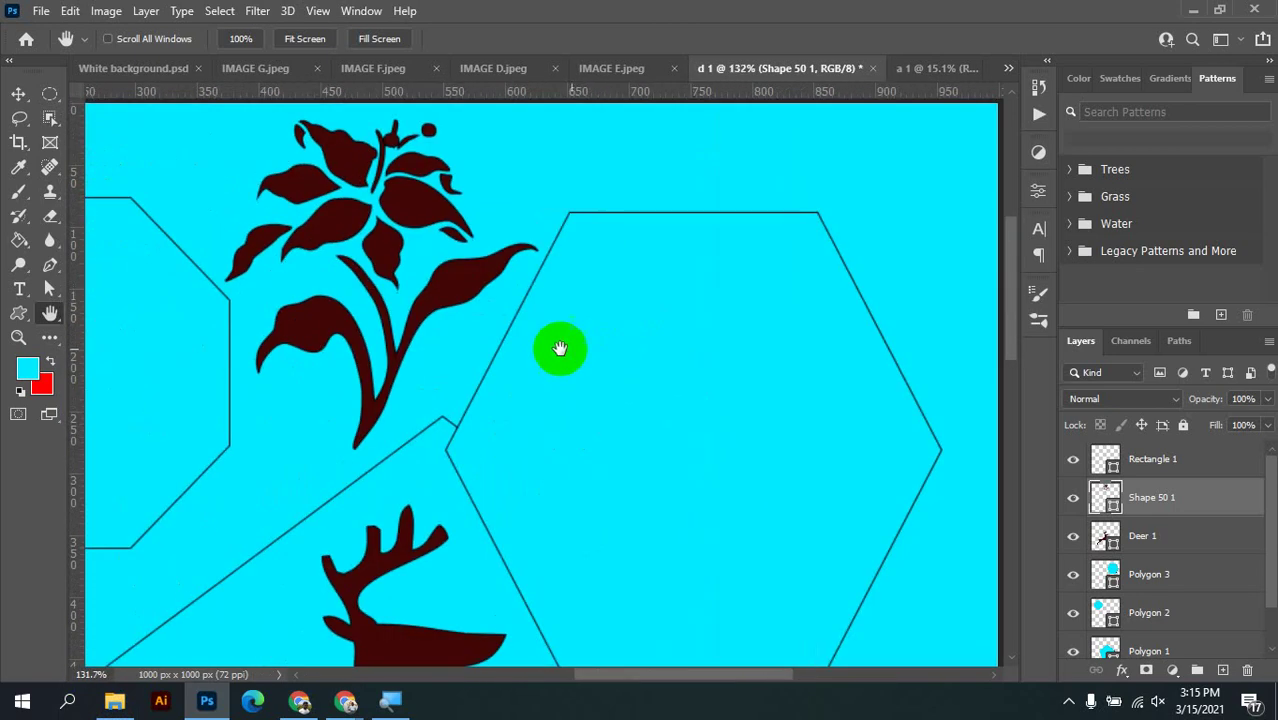
pyautogui.scroll(-1, 481, 357)
pyautogui.scroll(-2, 481, 357)
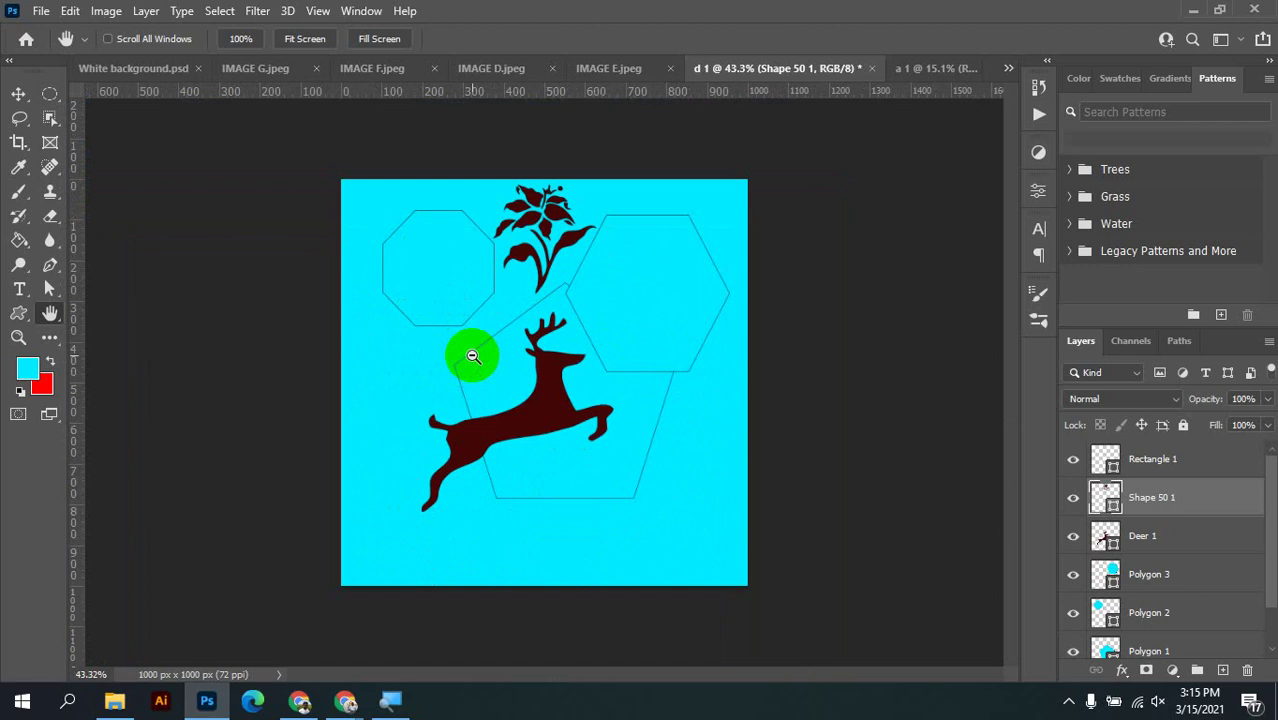
pyautogui.scroll(1, 467, 354)
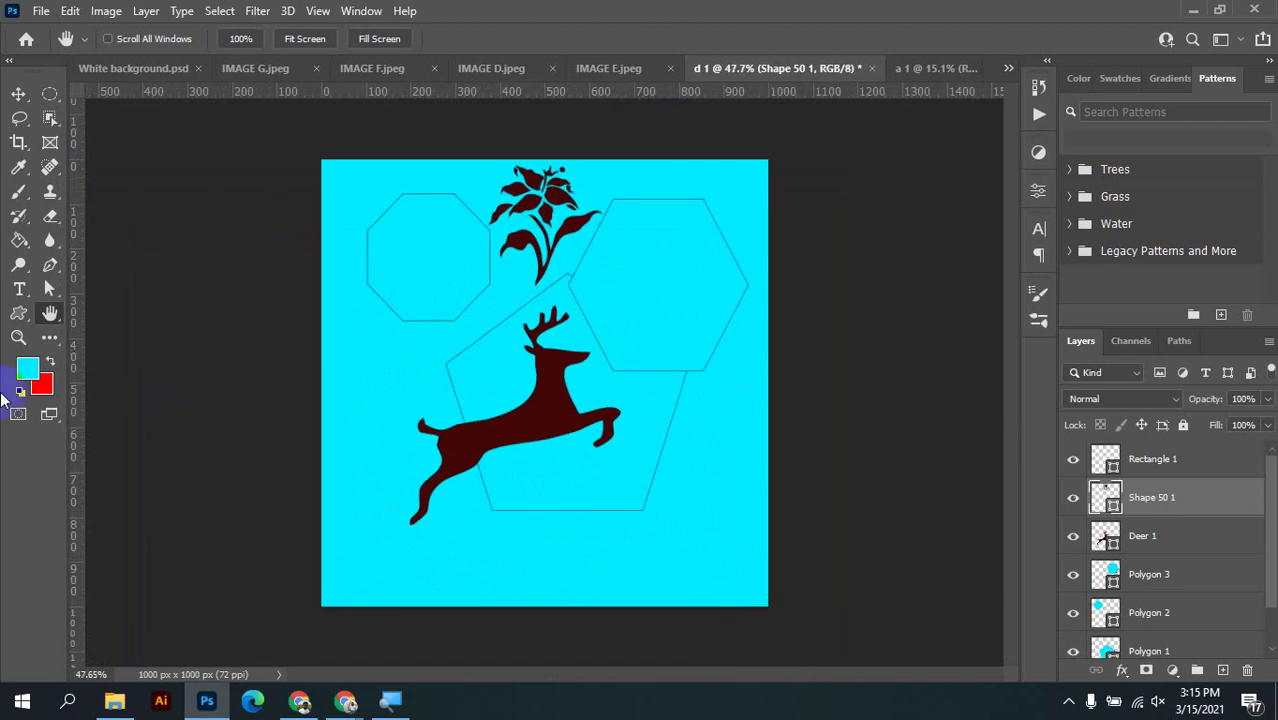
# Set the foreground color to pure blue by changing the hue in the color picker
pyautogui.click(45, 341)
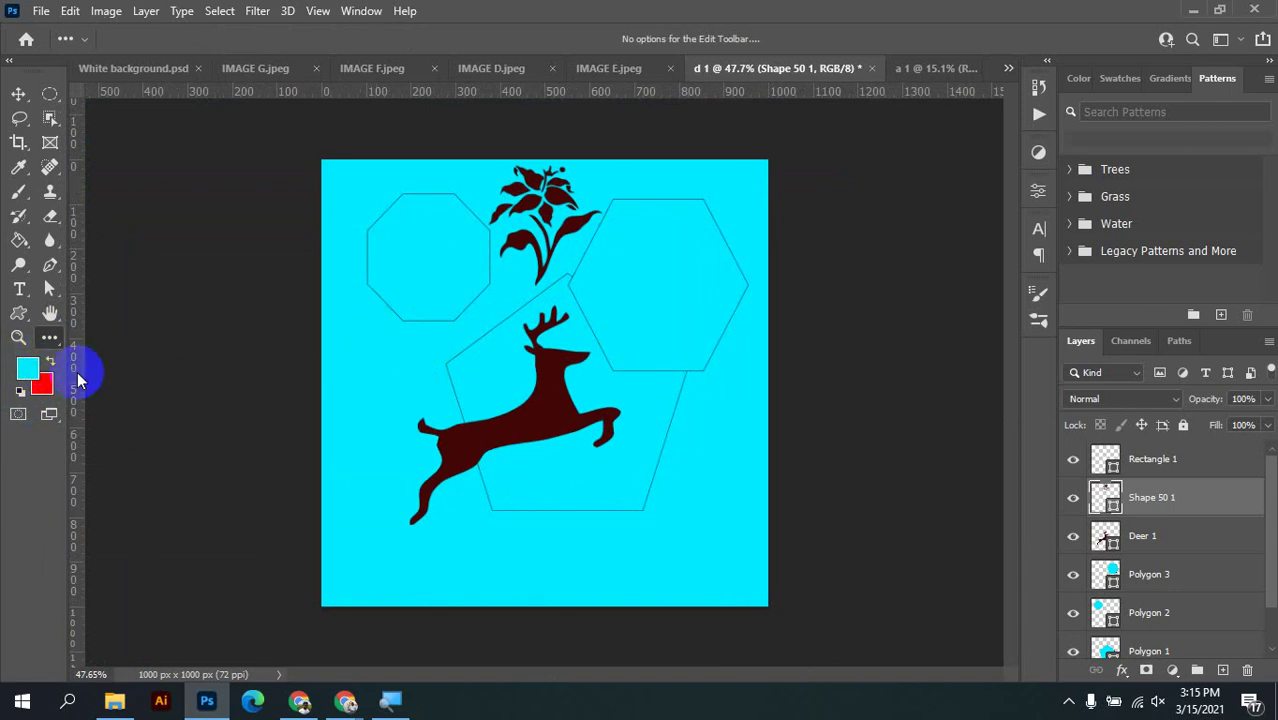
pyautogui.click(27, 369)
pyautogui.click(656, 239)
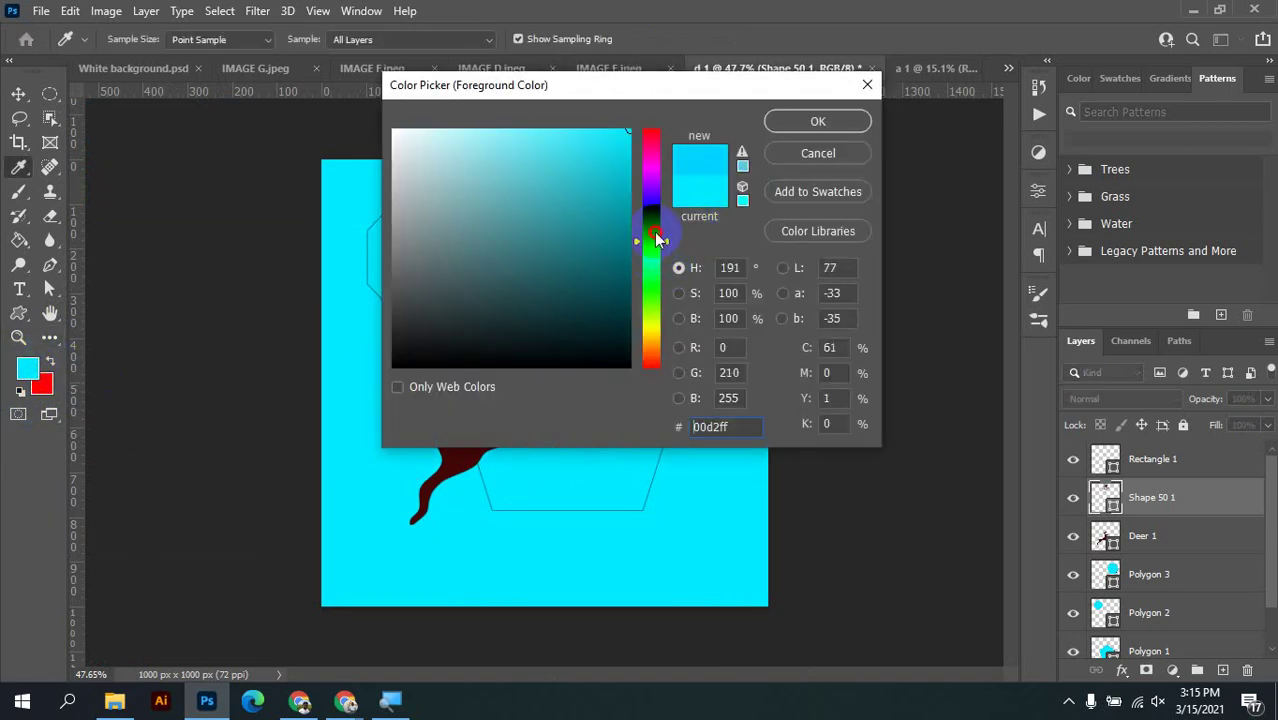
pyautogui.moveTo(656, 239); pyautogui.dragTo(656, 208)
pyautogui.click(800, 120)
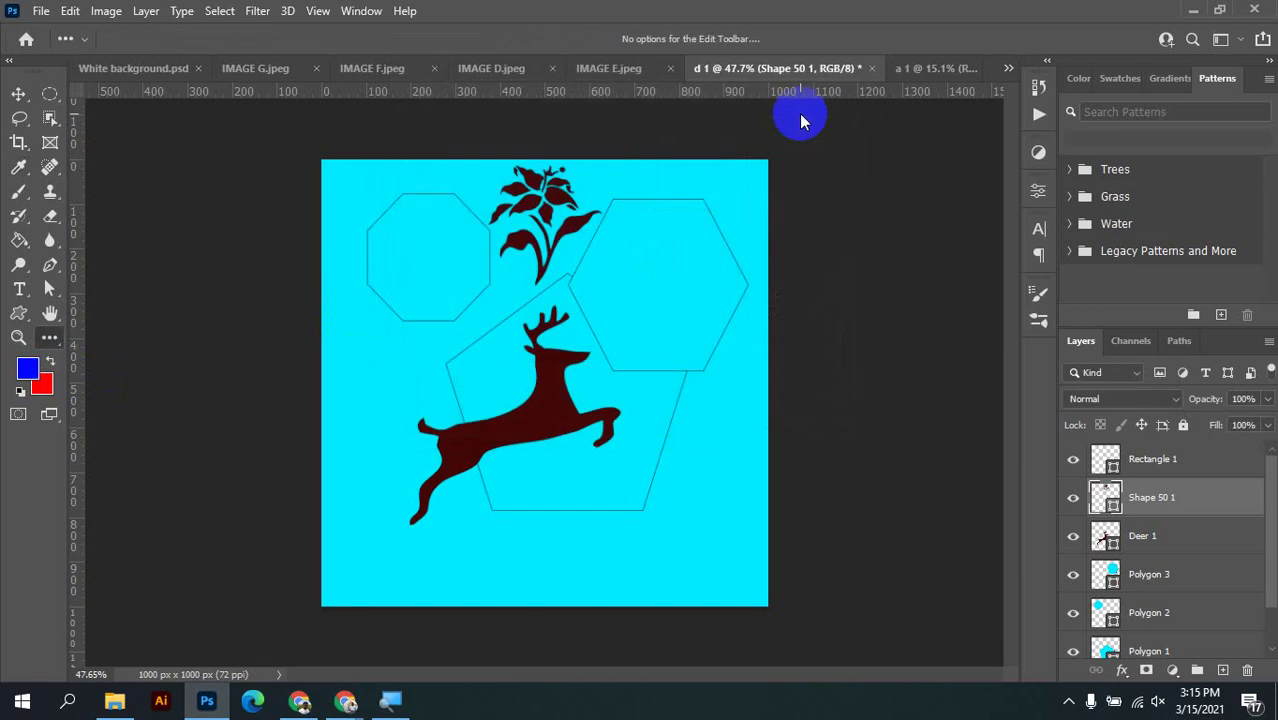
# Fill the Background layer with the blue foreground color using the Paint Bucket tool
pyautogui.click(19, 240)
pyautogui.scroll(-2, 1225, 585)
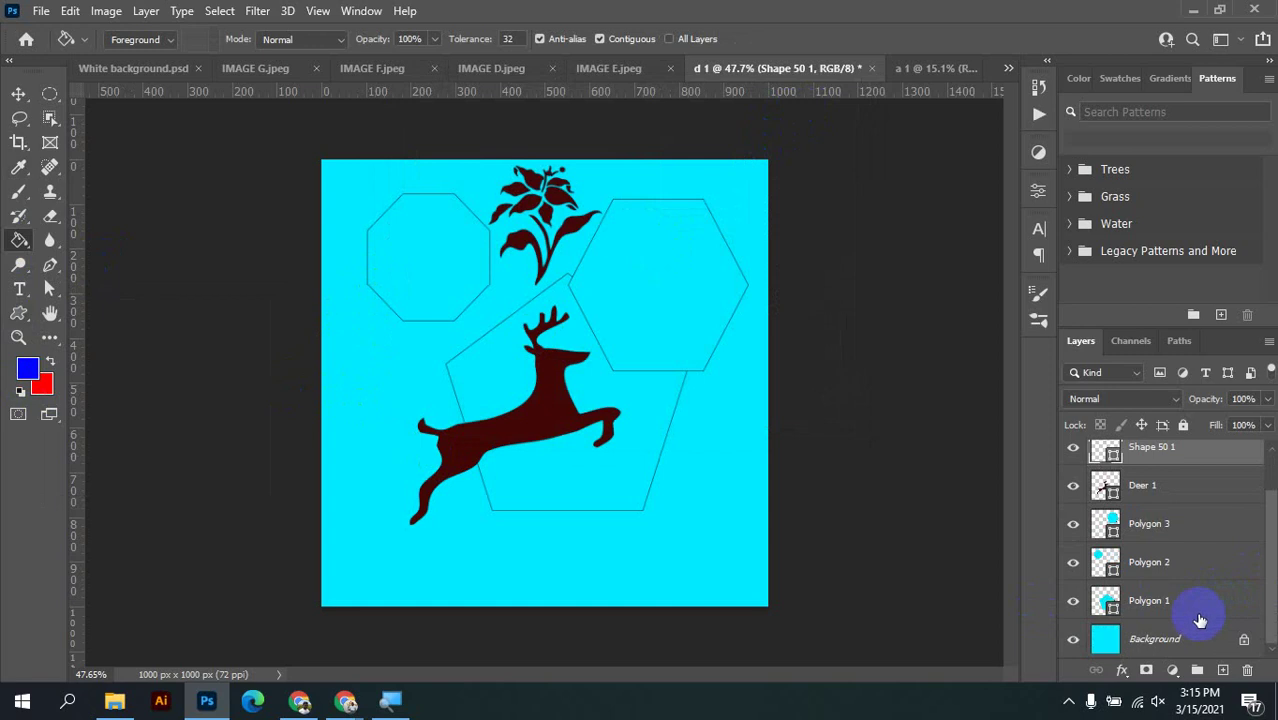
pyautogui.click(1160, 640)
pyautogui.click(350, 390)
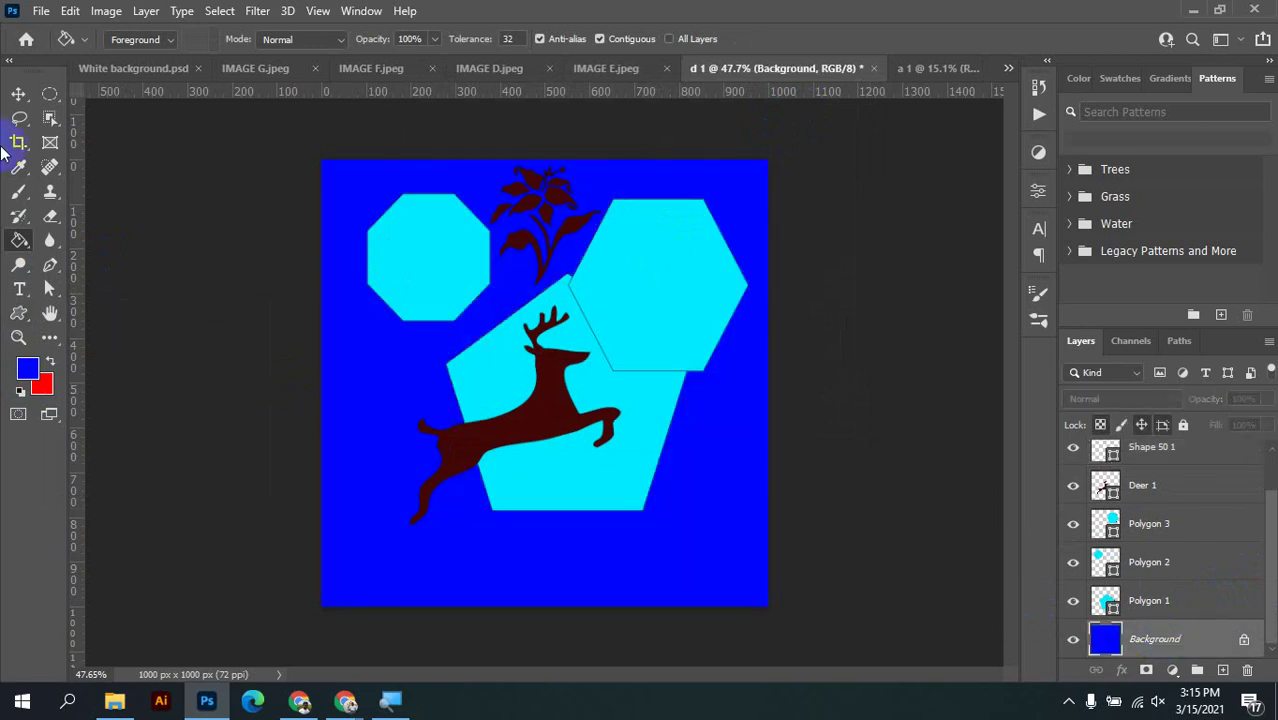
pyautogui.click(17, 93)
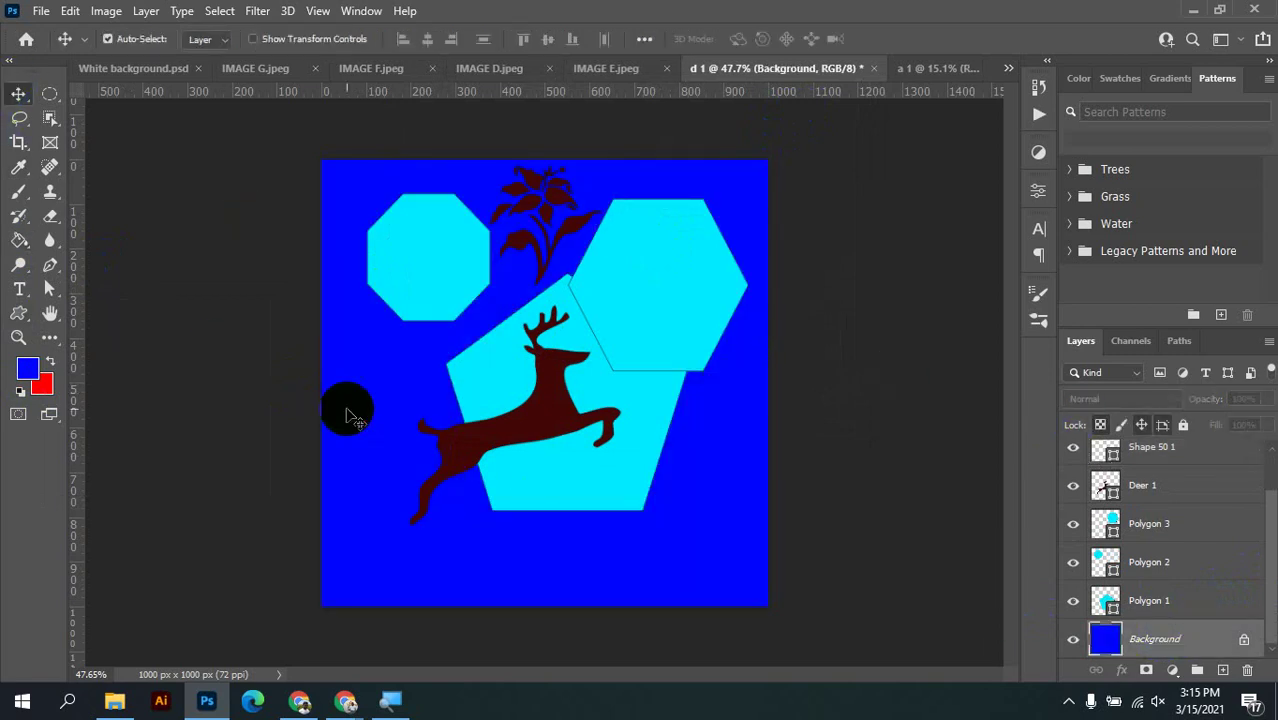
# Swap the foreground and background colors and fill the Background layer with red using the Paint Bucket tool
pyautogui.click(27, 372)
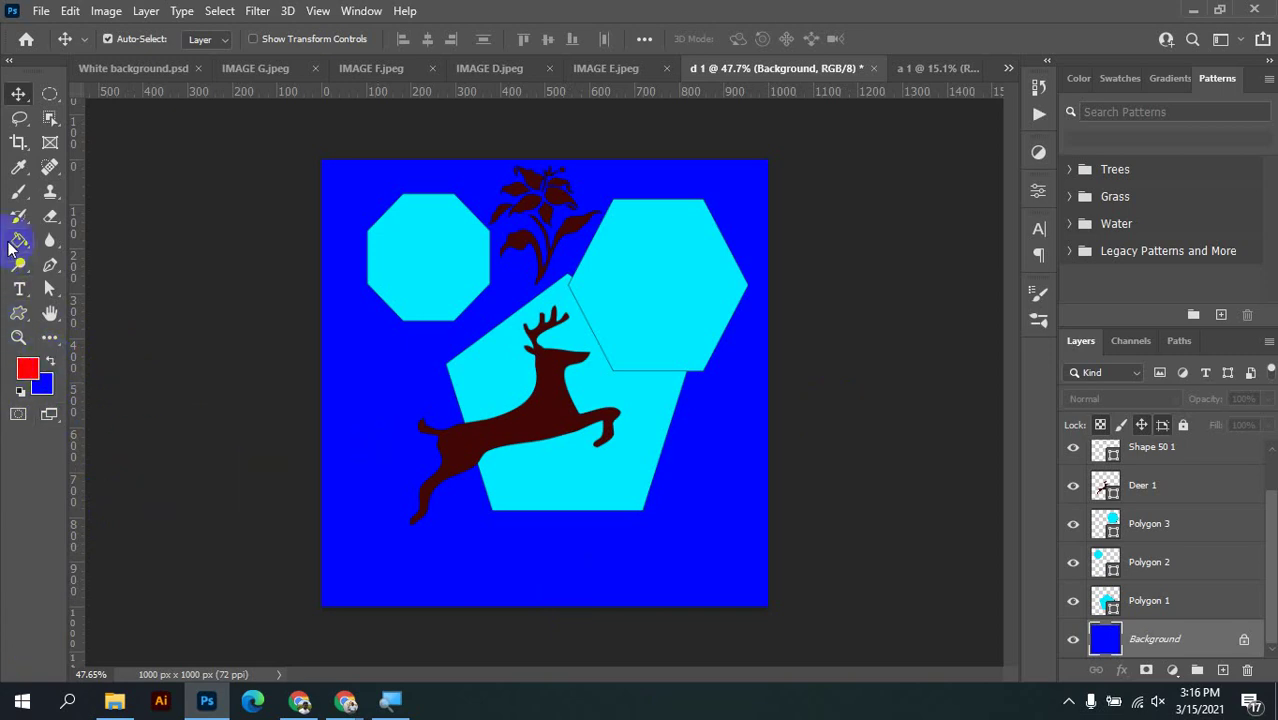
pyautogui.click(18, 242)
pyautogui.click(368, 410)
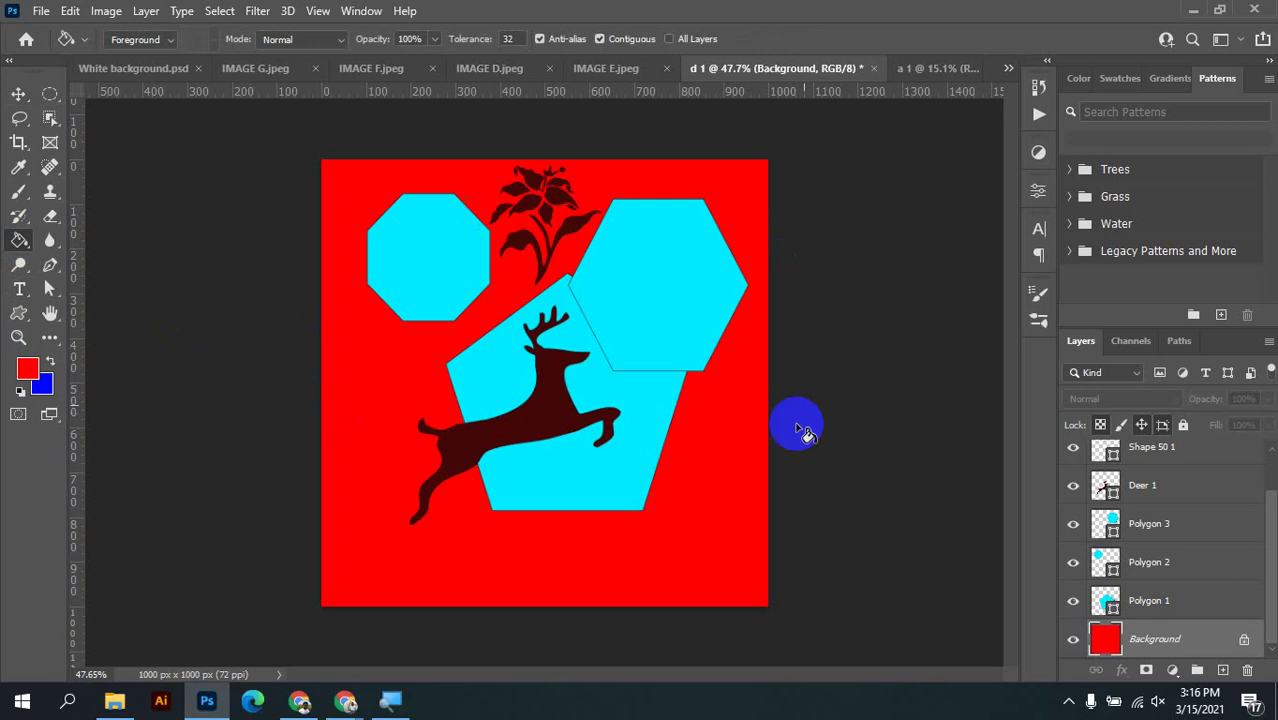
pyautogui.click(505, 467)
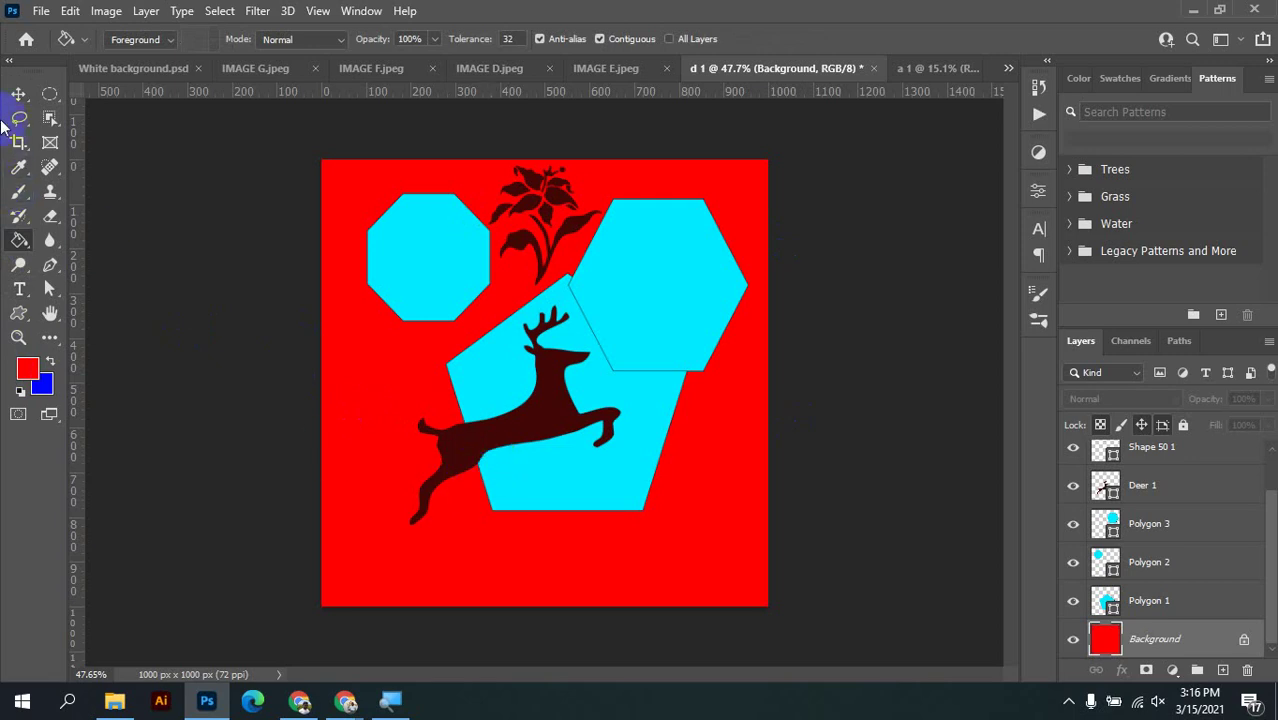
pyautogui.click(18, 95)
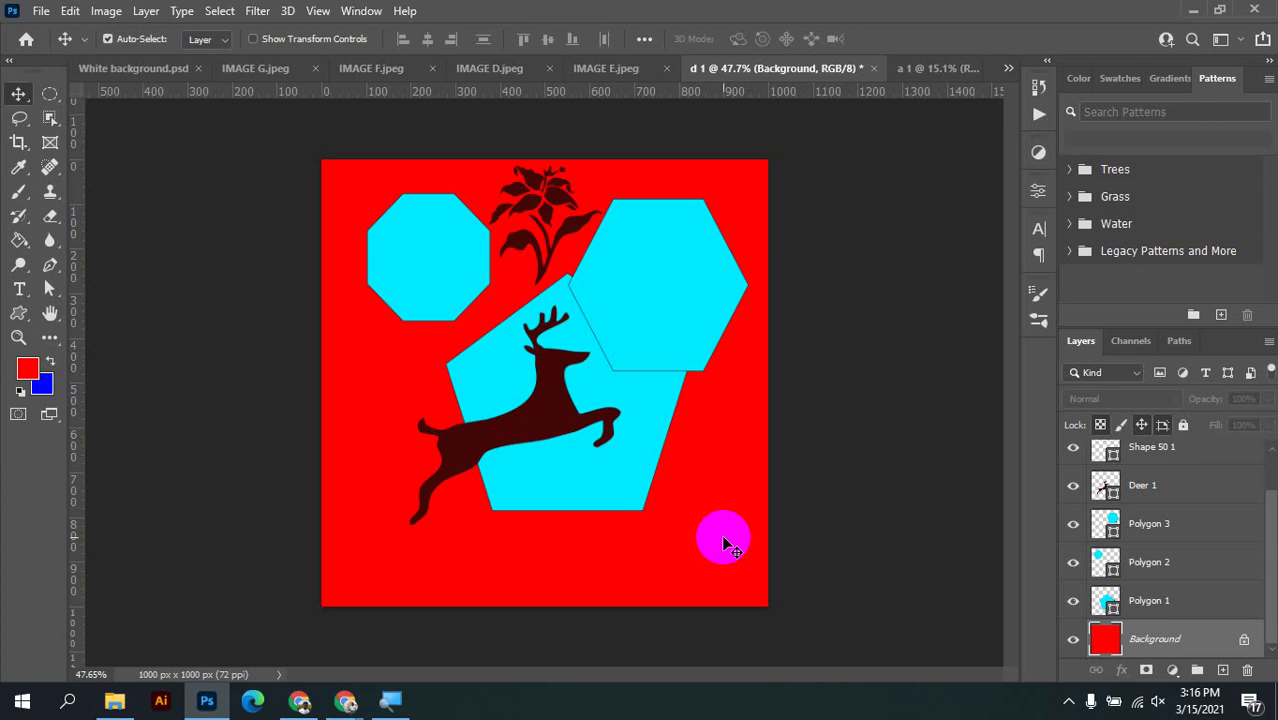
# Review the options of the Elliptical Marquee, Brush, Clone Stamp, Paint Bucket, Type, Custom Shape, Hand and Move tools
pyautogui.click(50, 95)
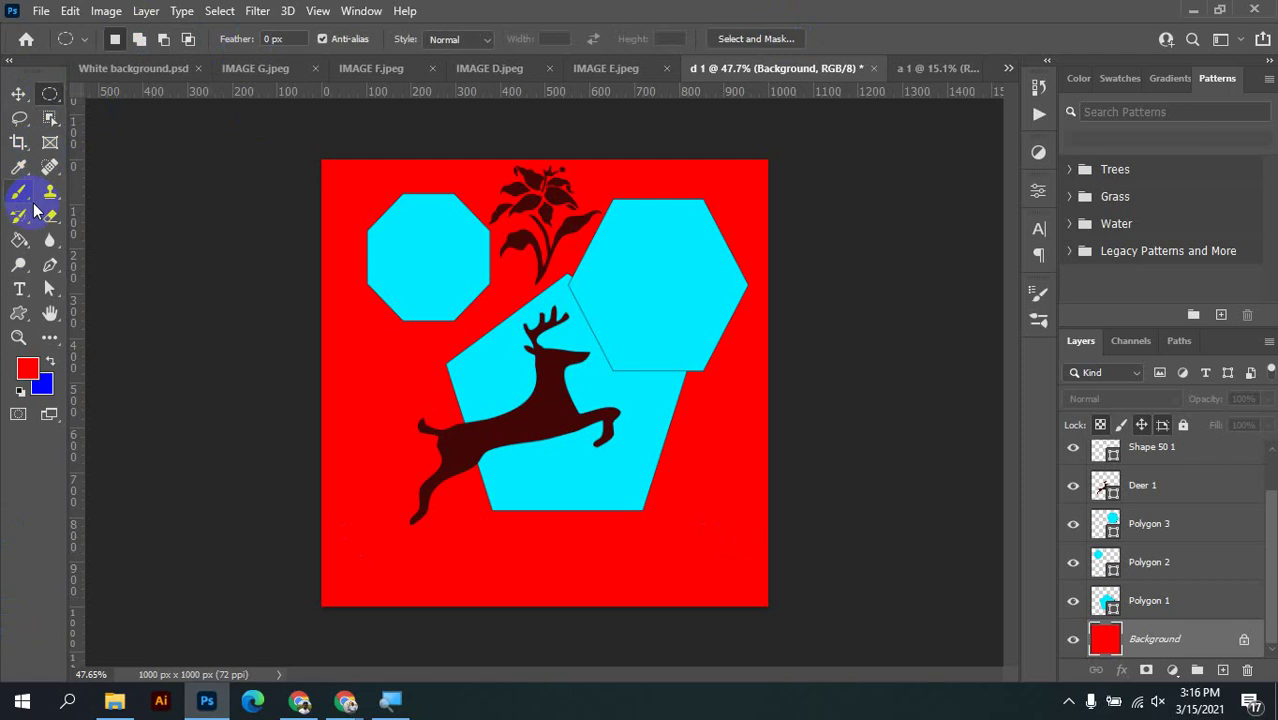
pyautogui.click(20, 193)
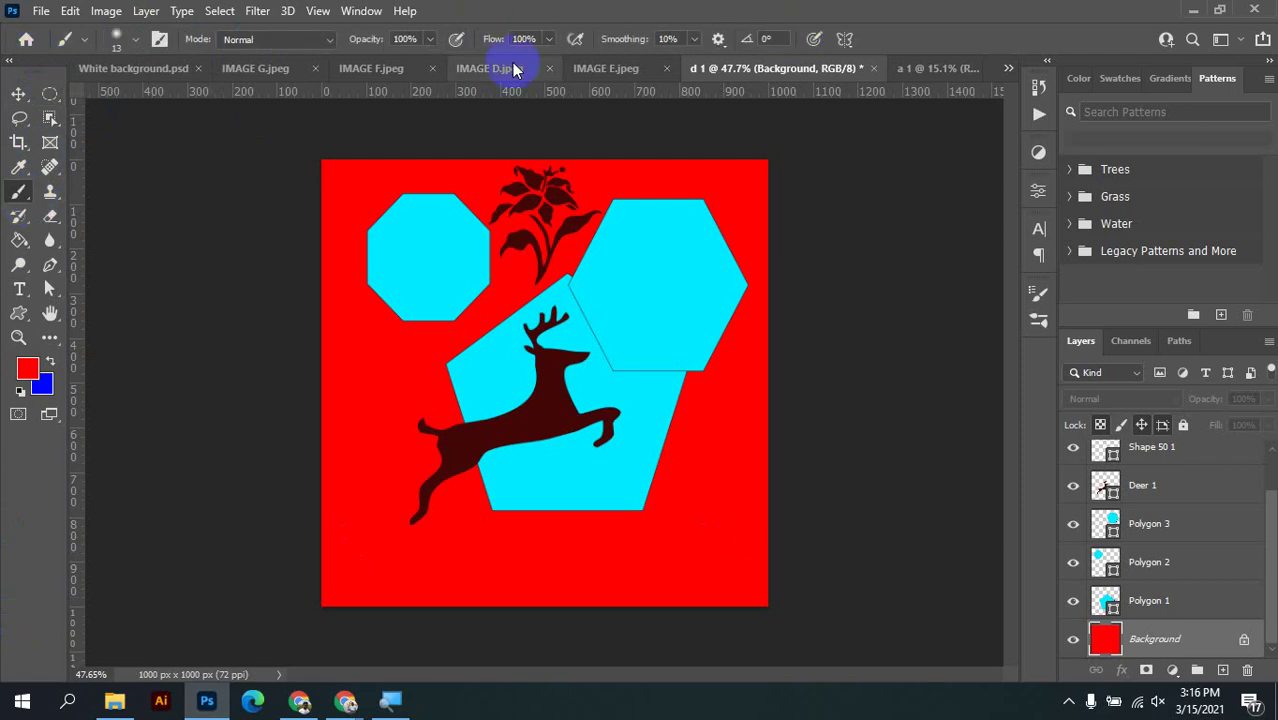
pyautogui.click(50, 192)
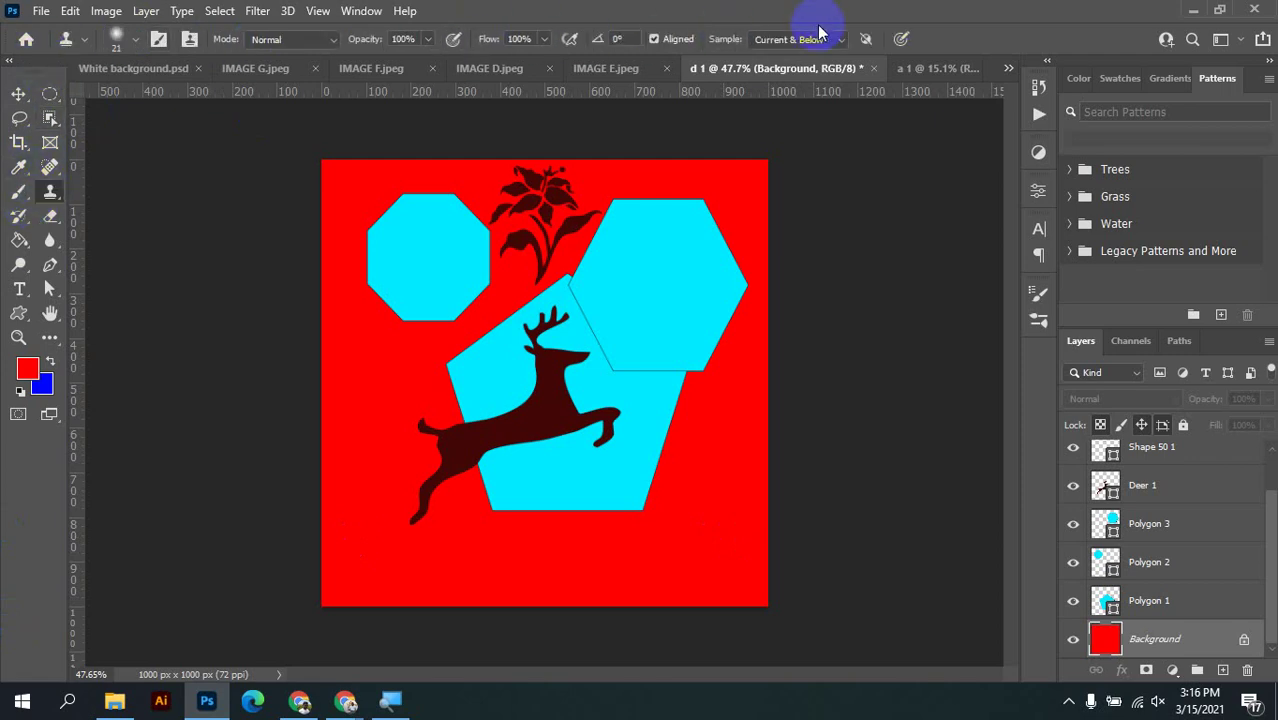
pyautogui.click(19, 241)
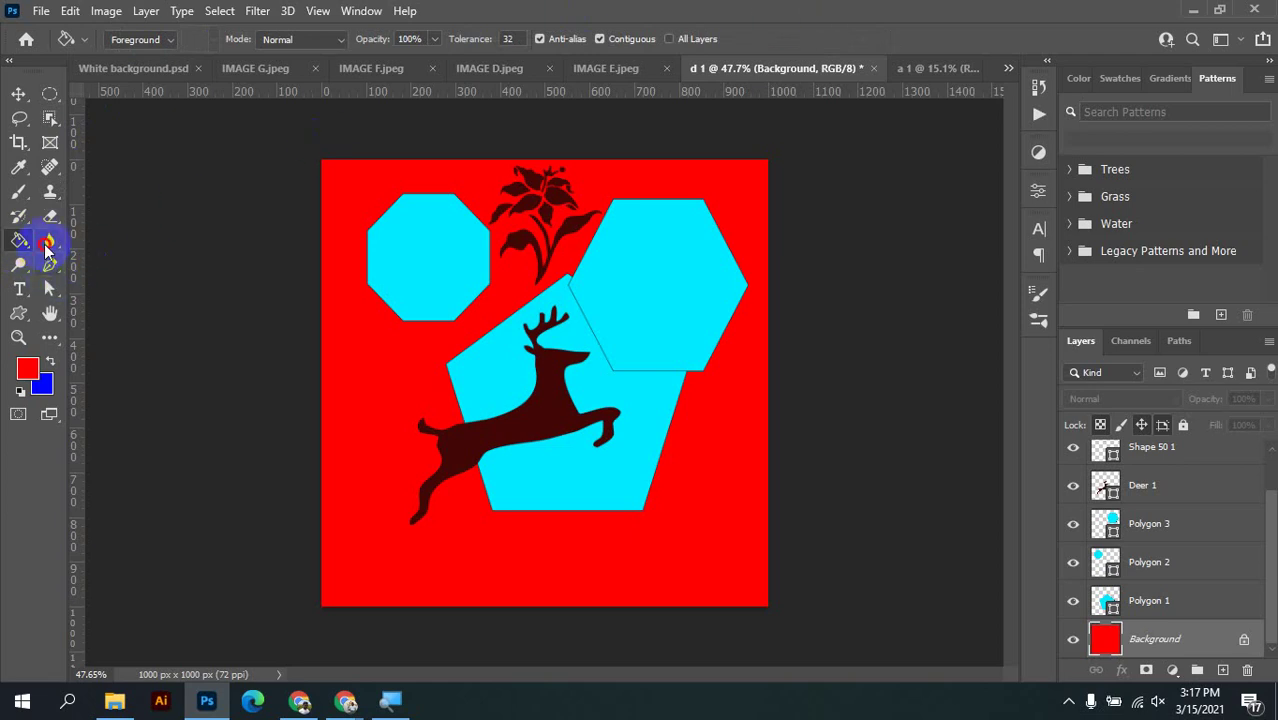
pyautogui.click(20, 288)
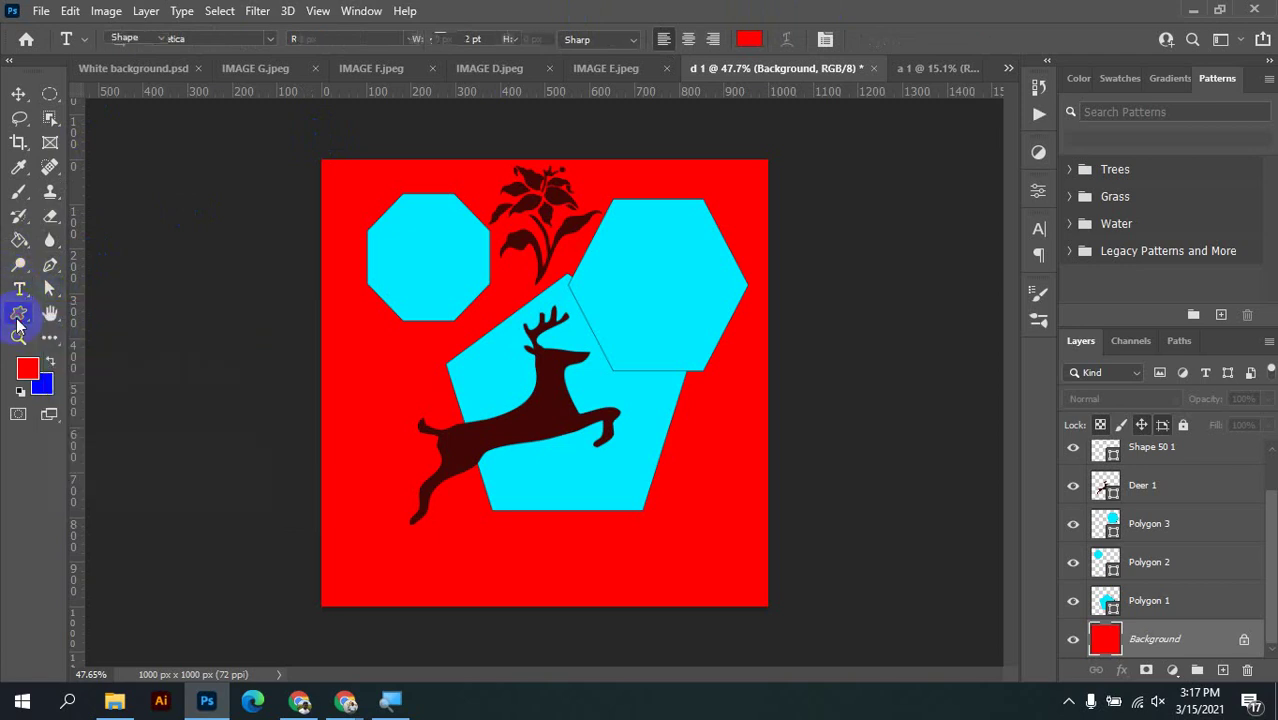
pyautogui.click(18, 316)
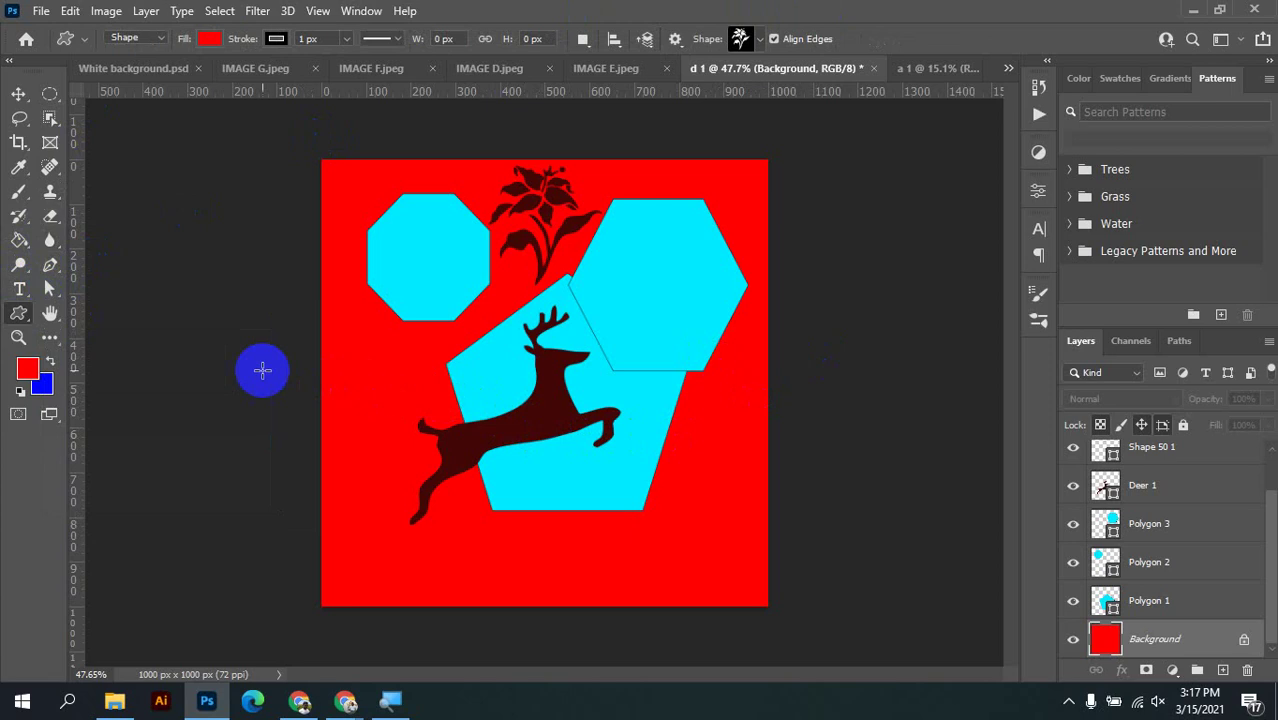
pyautogui.click(50, 316)
pyautogui.click(552, 424)
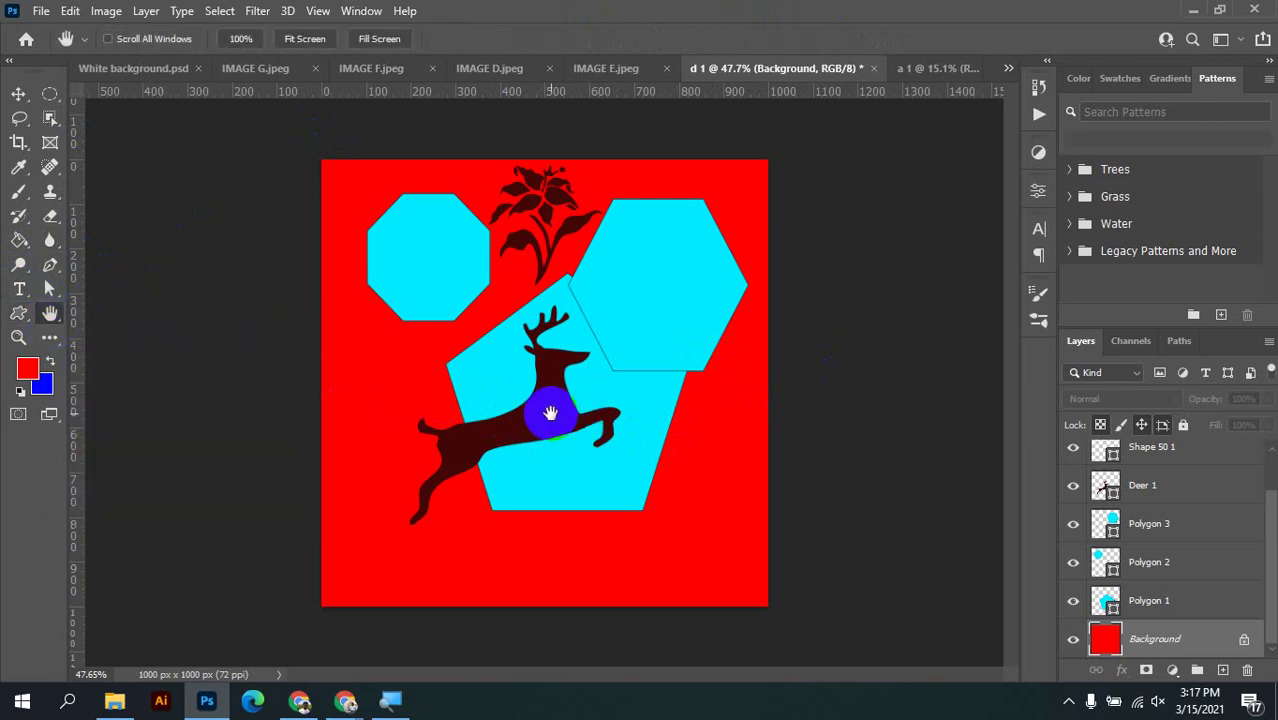
pyautogui.click(563, 383)
pyautogui.scroll(1, 1180, 575)
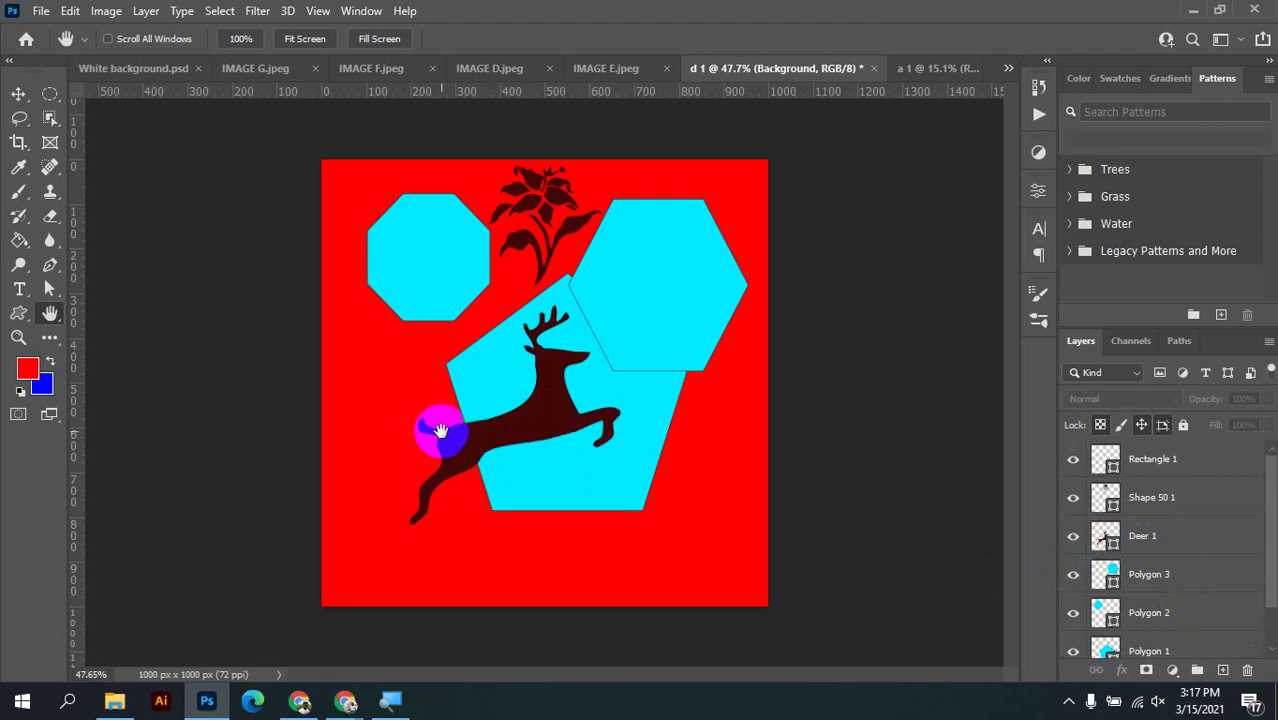
pyautogui.click(15, 94)
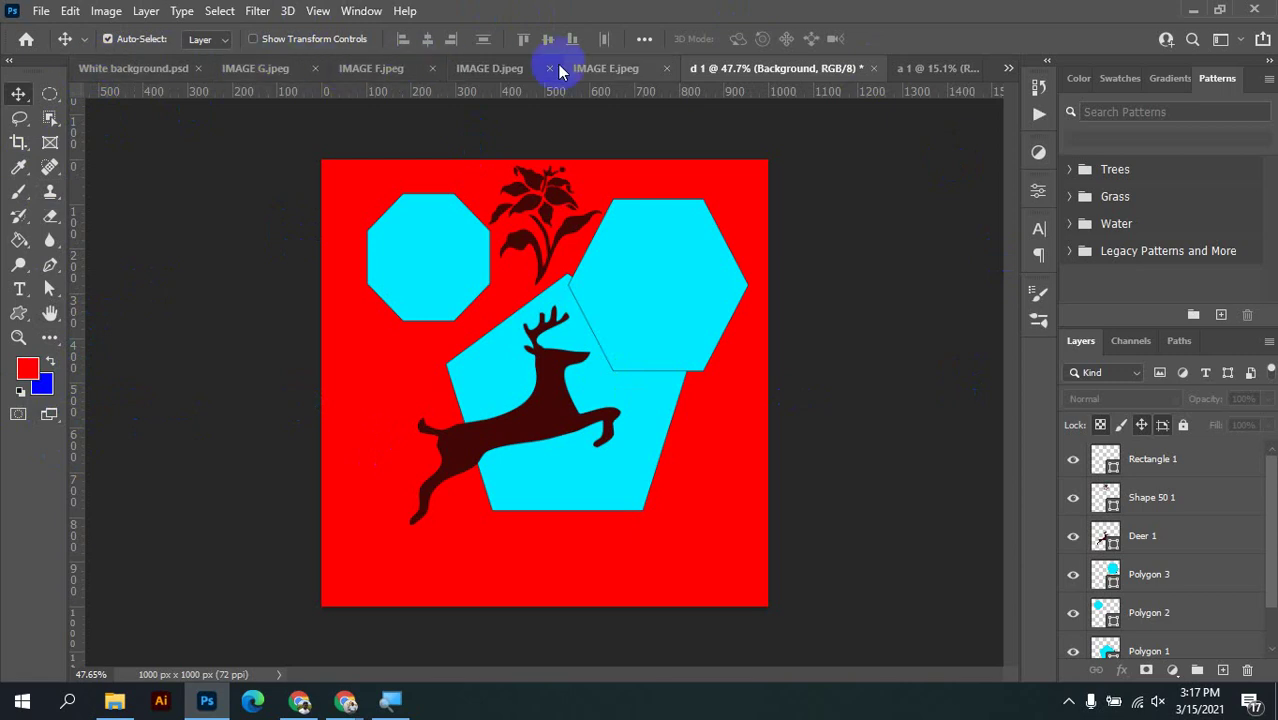
# Look through the open documents IMAGE F.jpeg, IMAGE D.jpeg, IMAGE E.jpeg and a 1, and return to d 1
pyautogui.click(350, 68)
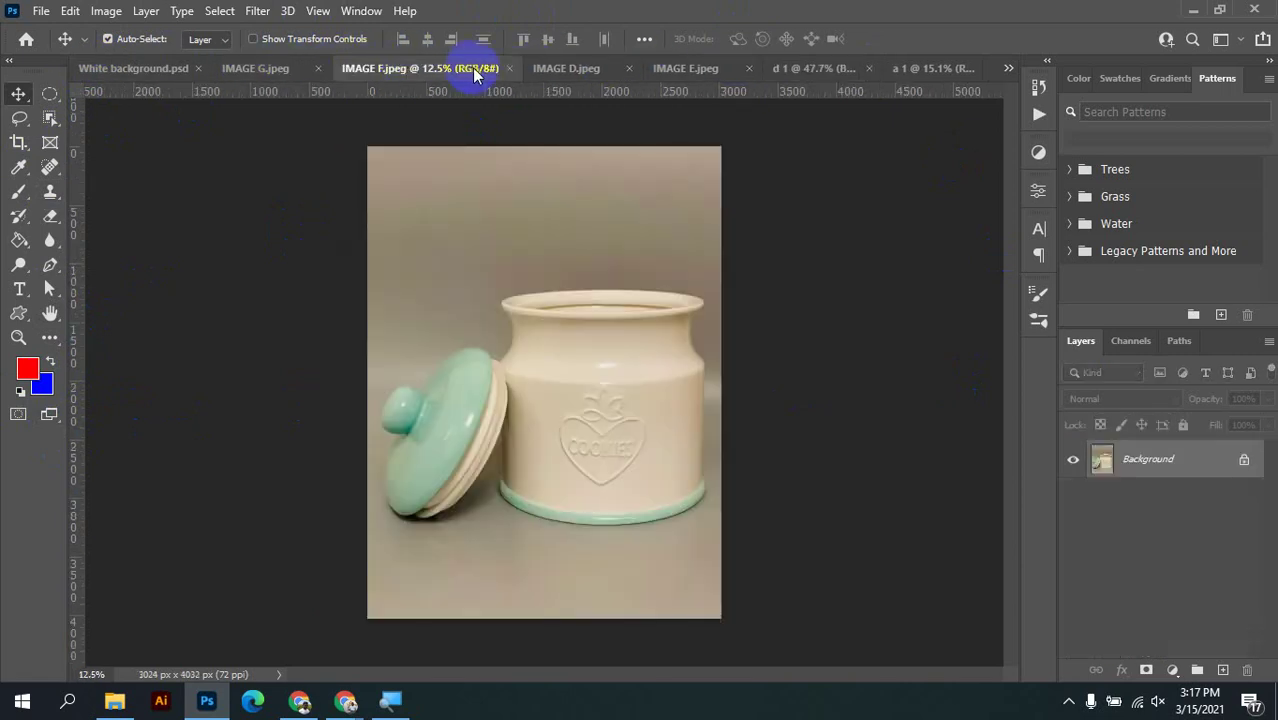
pyautogui.click(590, 70)
pyautogui.click(680, 70)
pyautogui.click(870, 70)
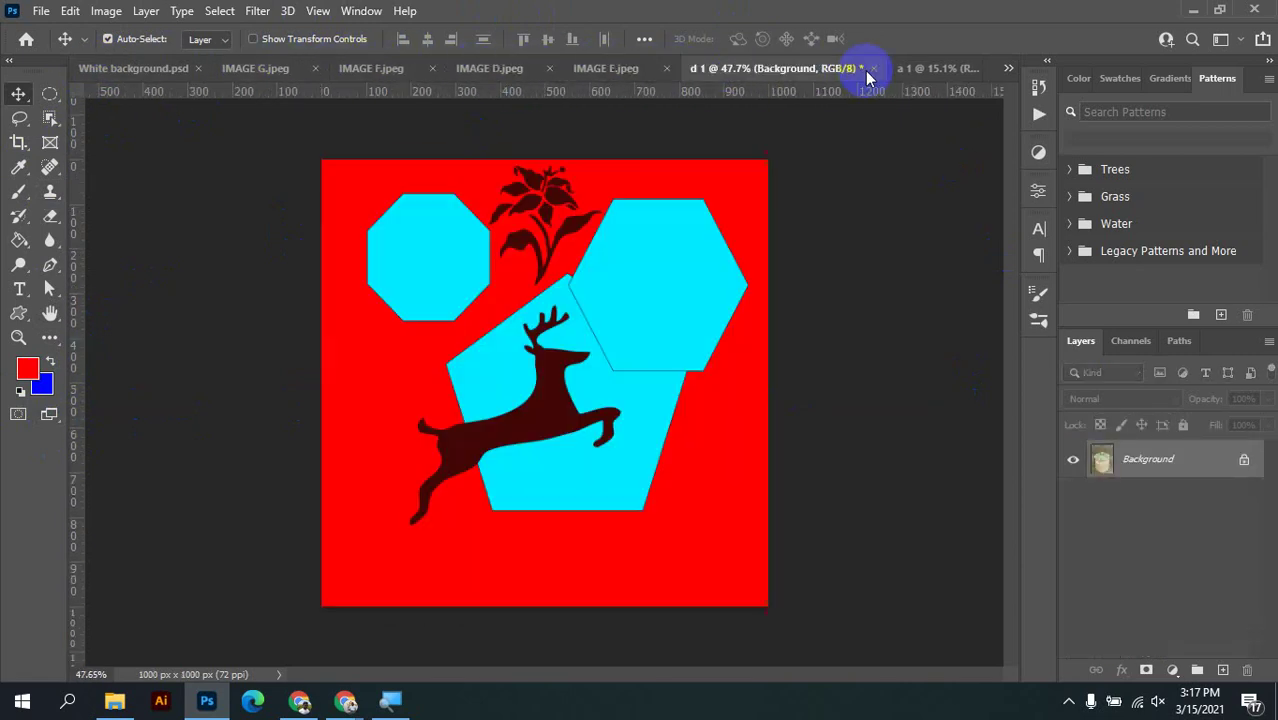
pyautogui.click(926, 74)
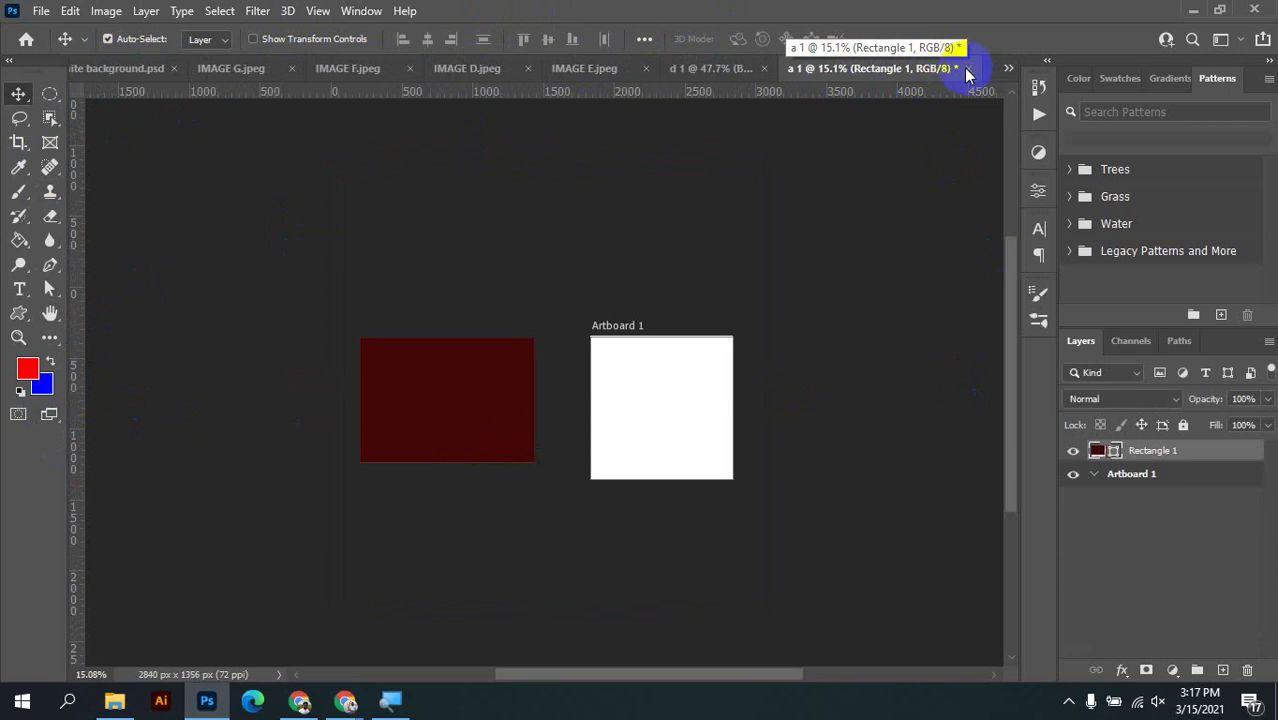
pyautogui.click(725, 68)
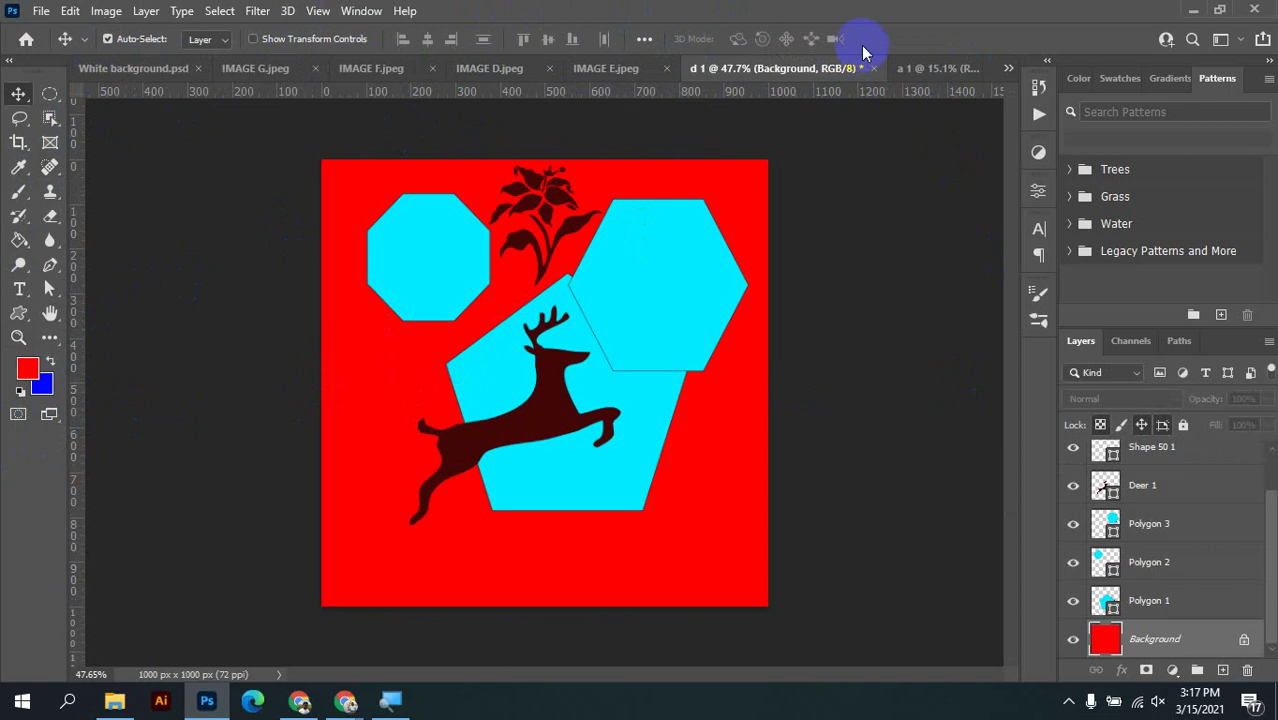
pyautogui.click(41, 396)
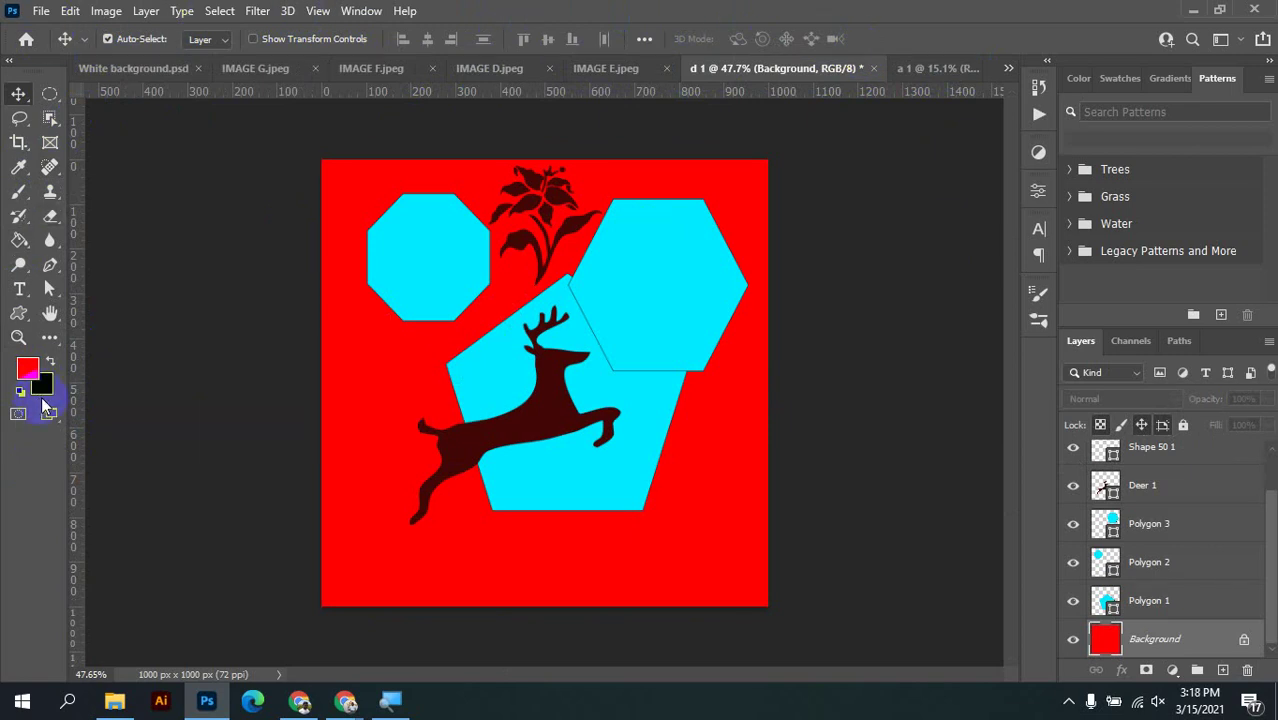
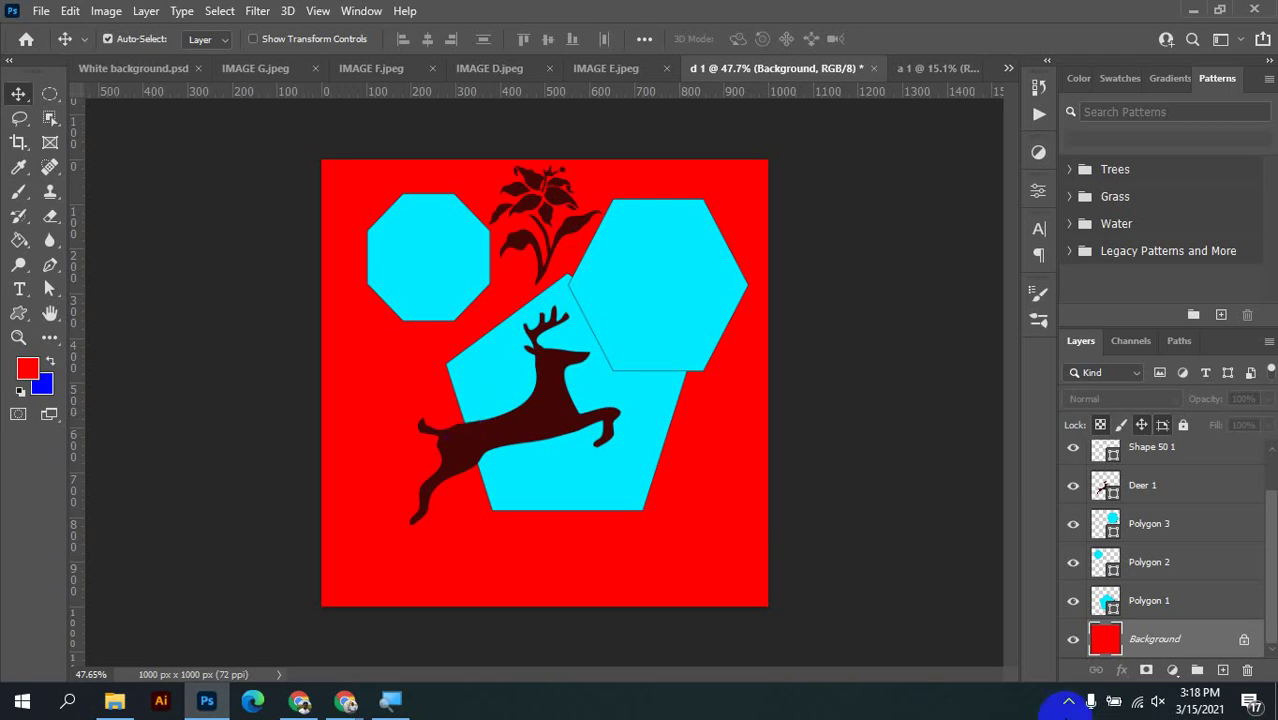
# Draw a red custom flower shape about 78 x 221 px near the left edge of the canvas, below the octagon
pyautogui.click(18, 315)
pyautogui.moveTo(353, 355); pyautogui.dragTo(390, 455)
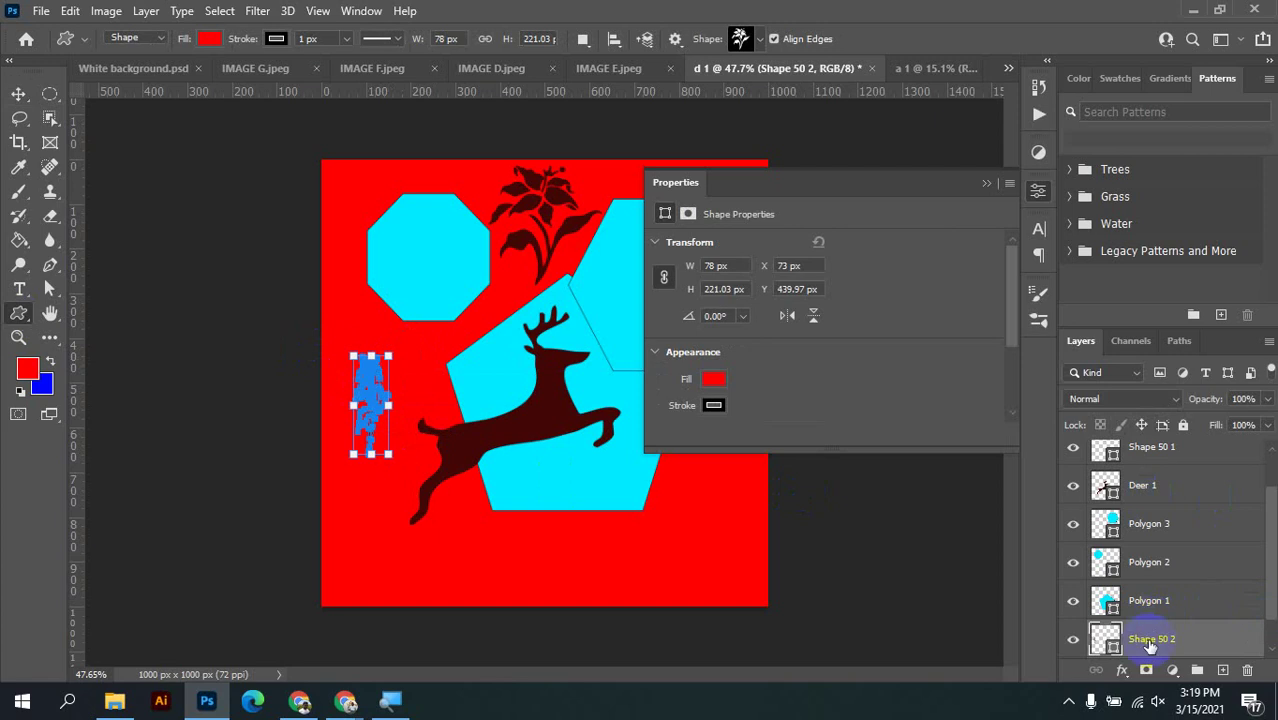
pyautogui.scroll(-1, 1160, 645)
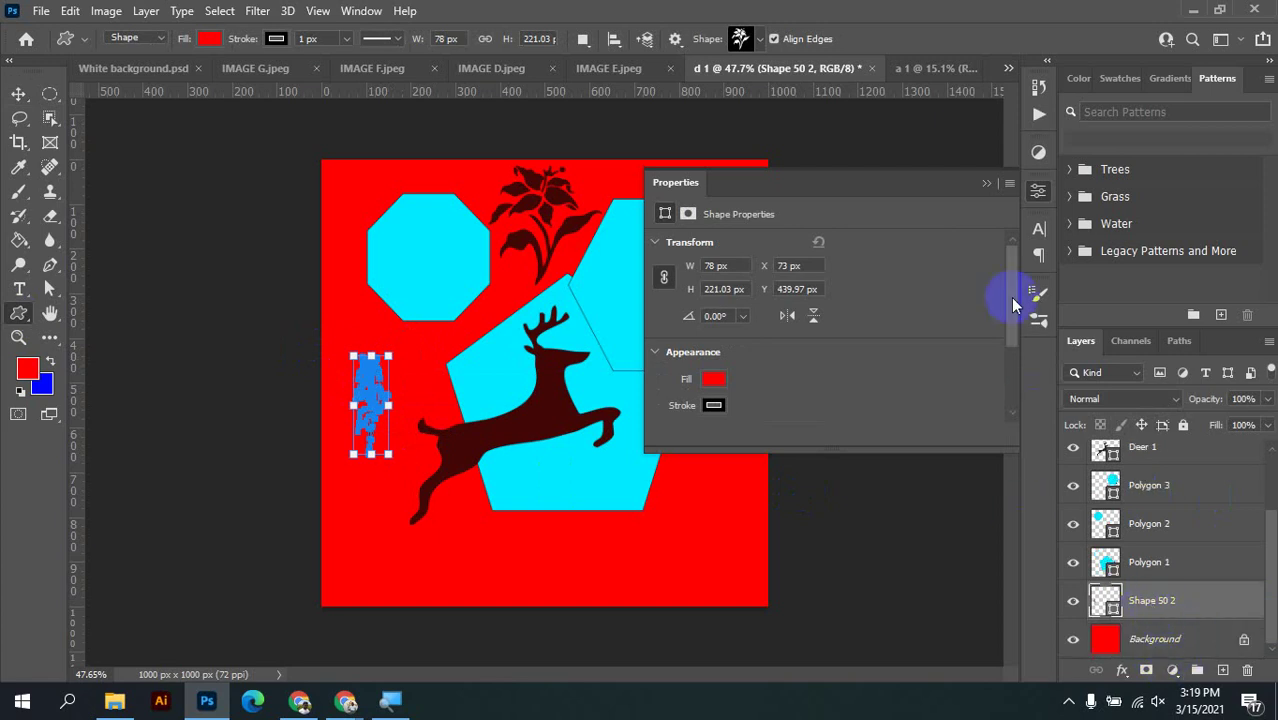
pyautogui.click(1038, 190)
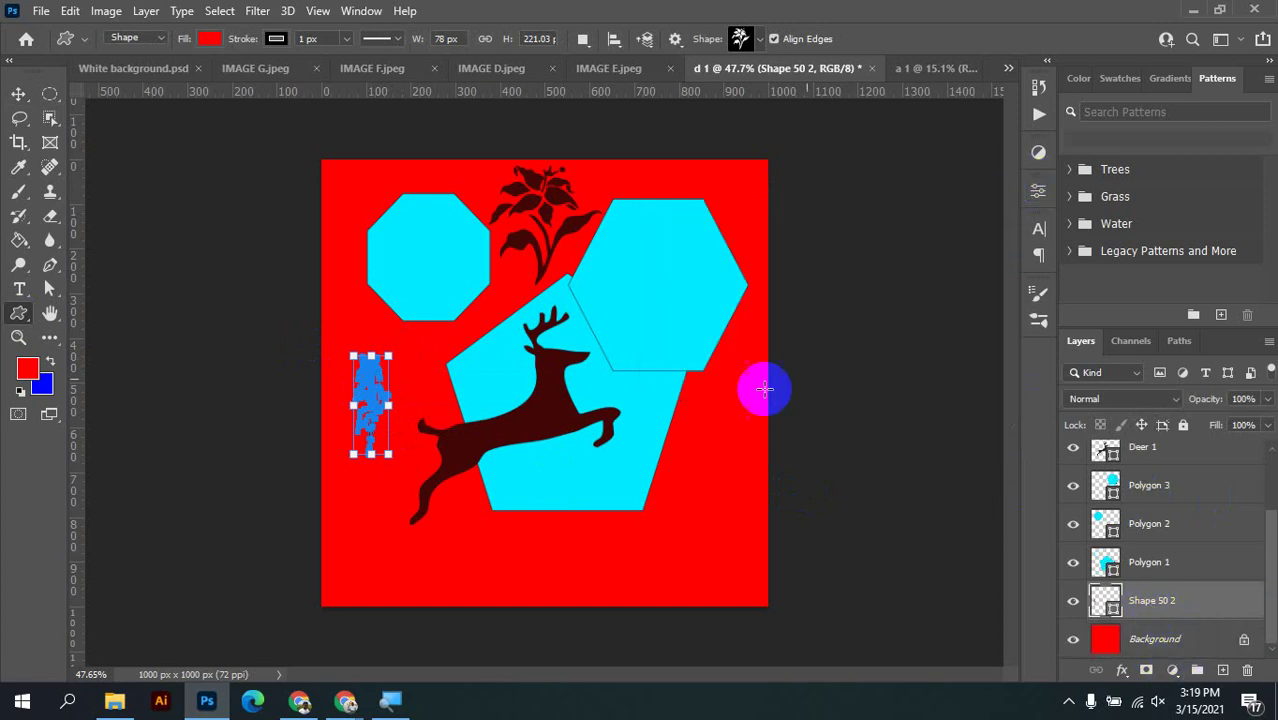
pyautogui.click(18, 93)
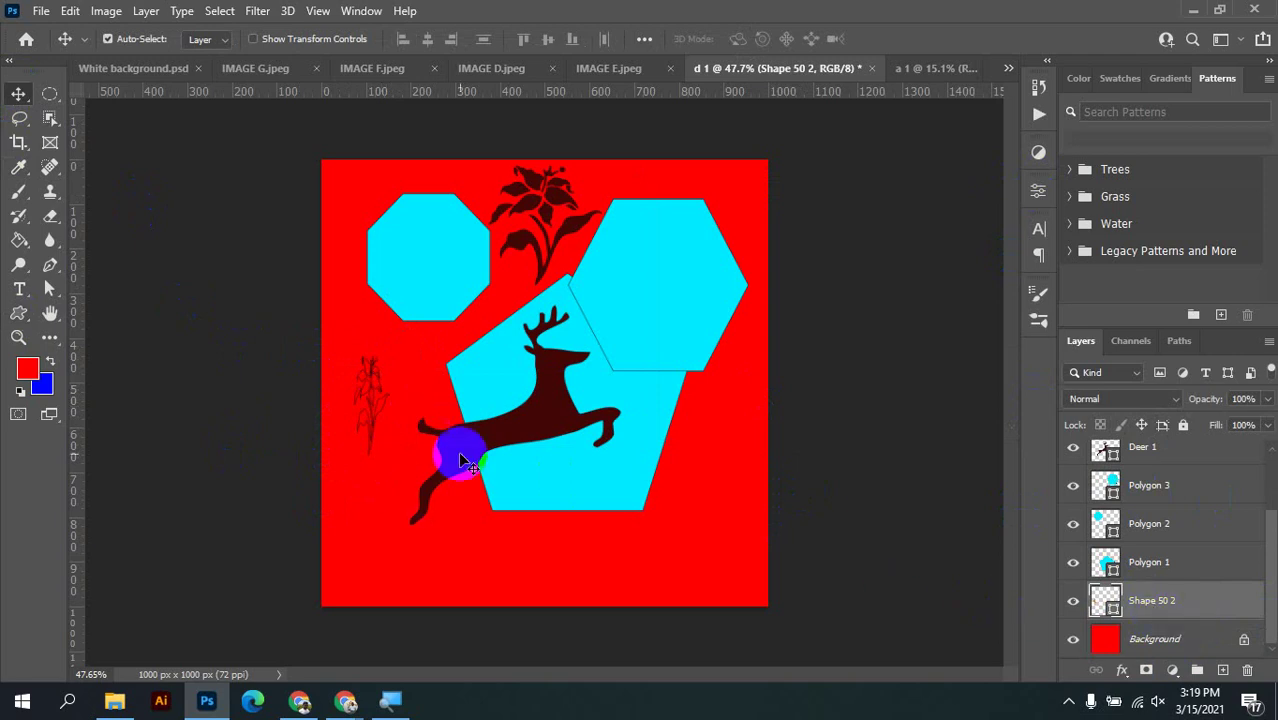
pyautogui.scroll(3, 1207, 512)
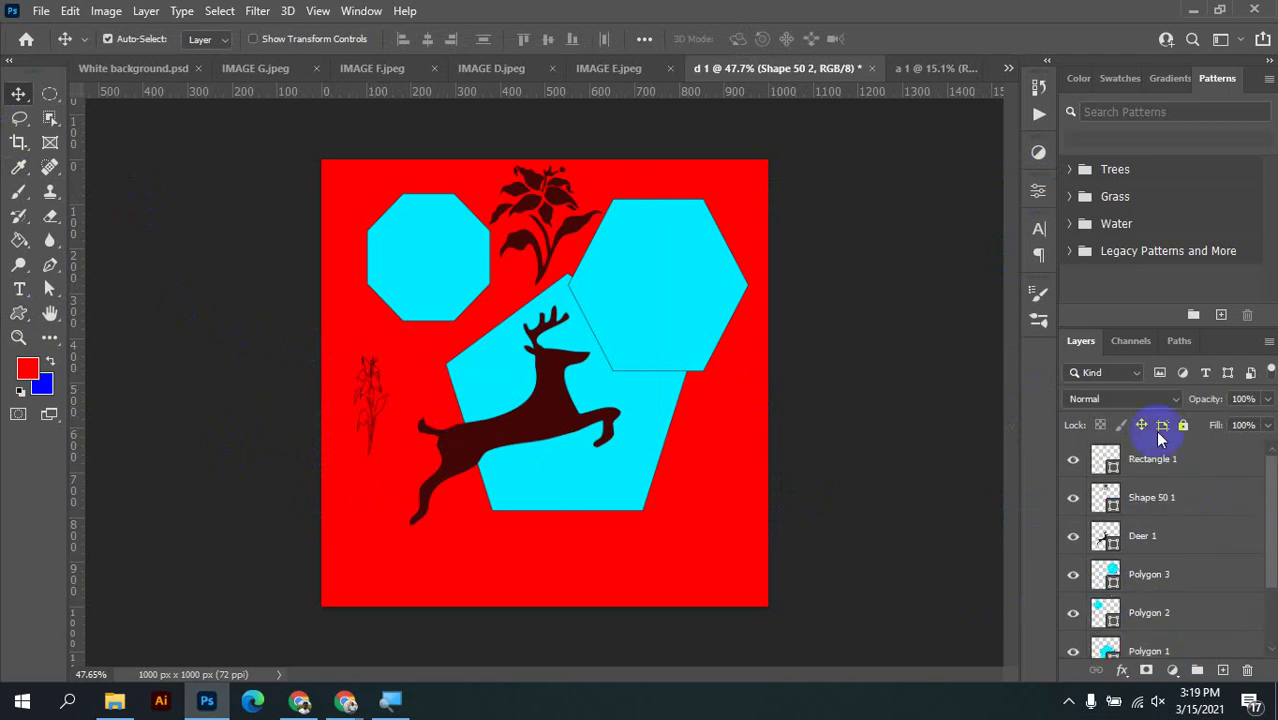
# Draw a dark red layered lotus-like custom shape about 535 x 379 px across the canvas's lower edge, above the Rectangle 1 layer
pyautogui.scroll(-3, 1198, 560)
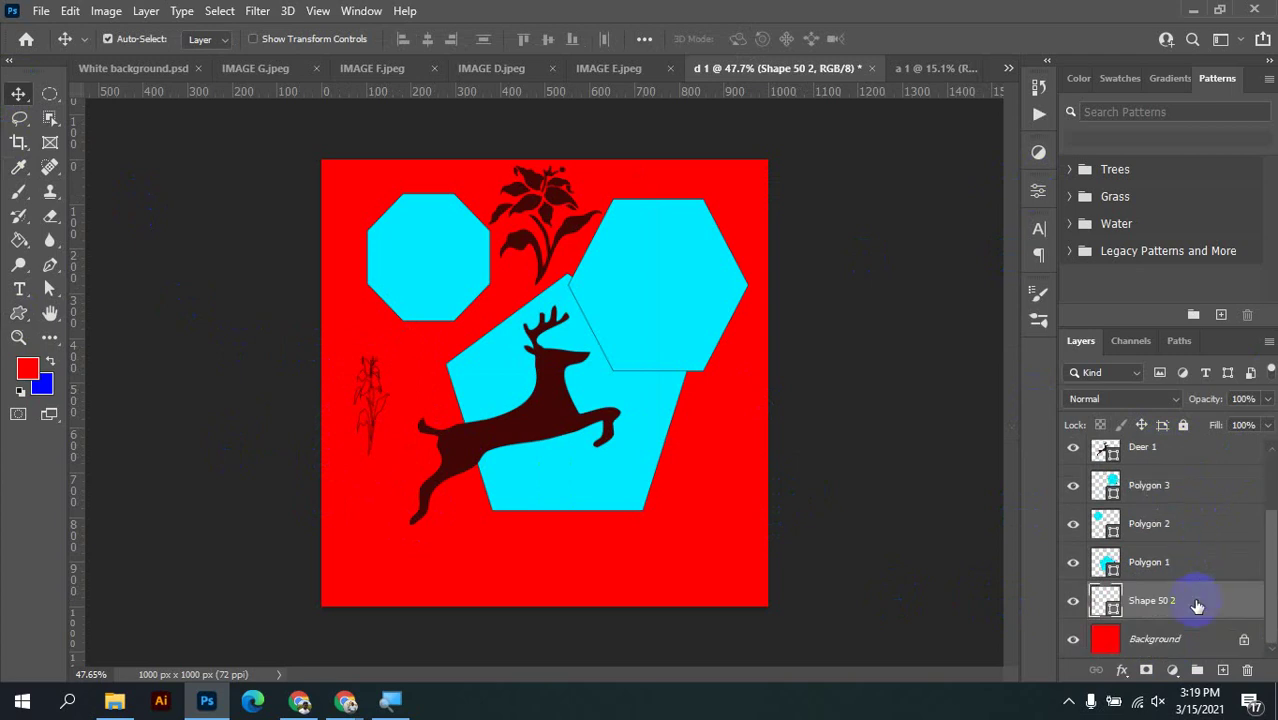
pyautogui.click(1146, 642)
pyautogui.scroll(3, 1200, 590)
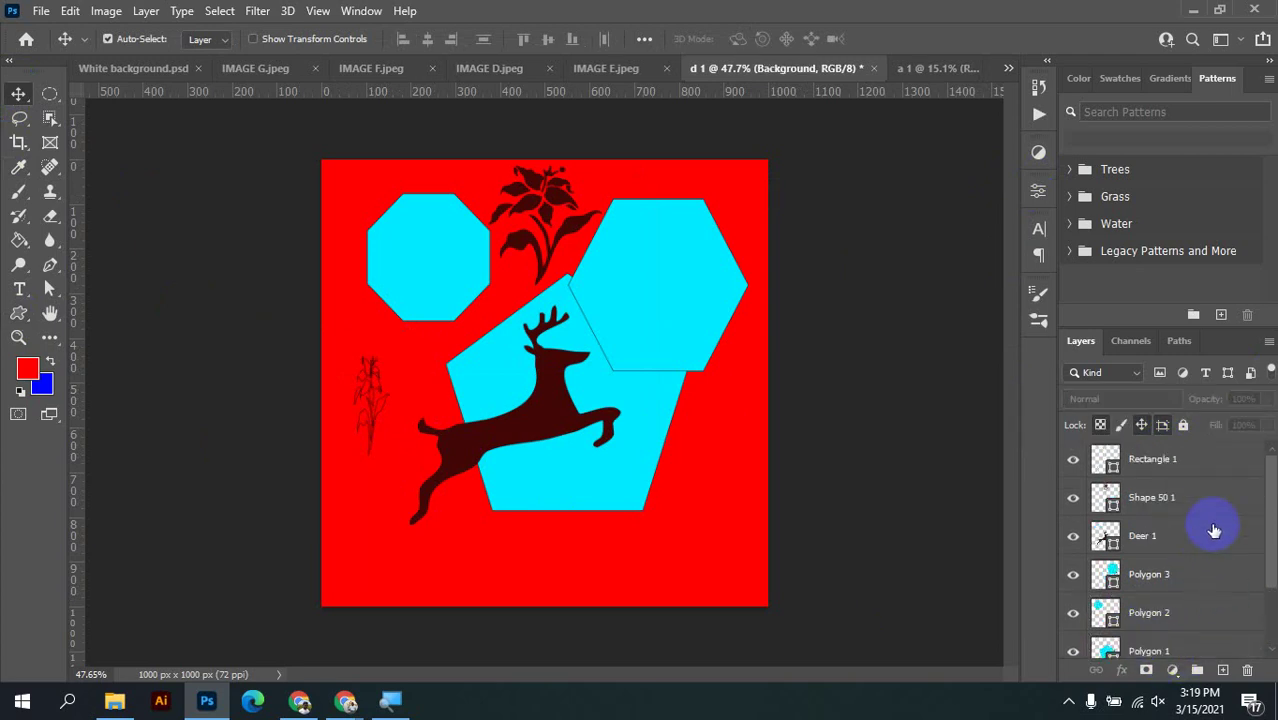
pyautogui.click(1168, 459)
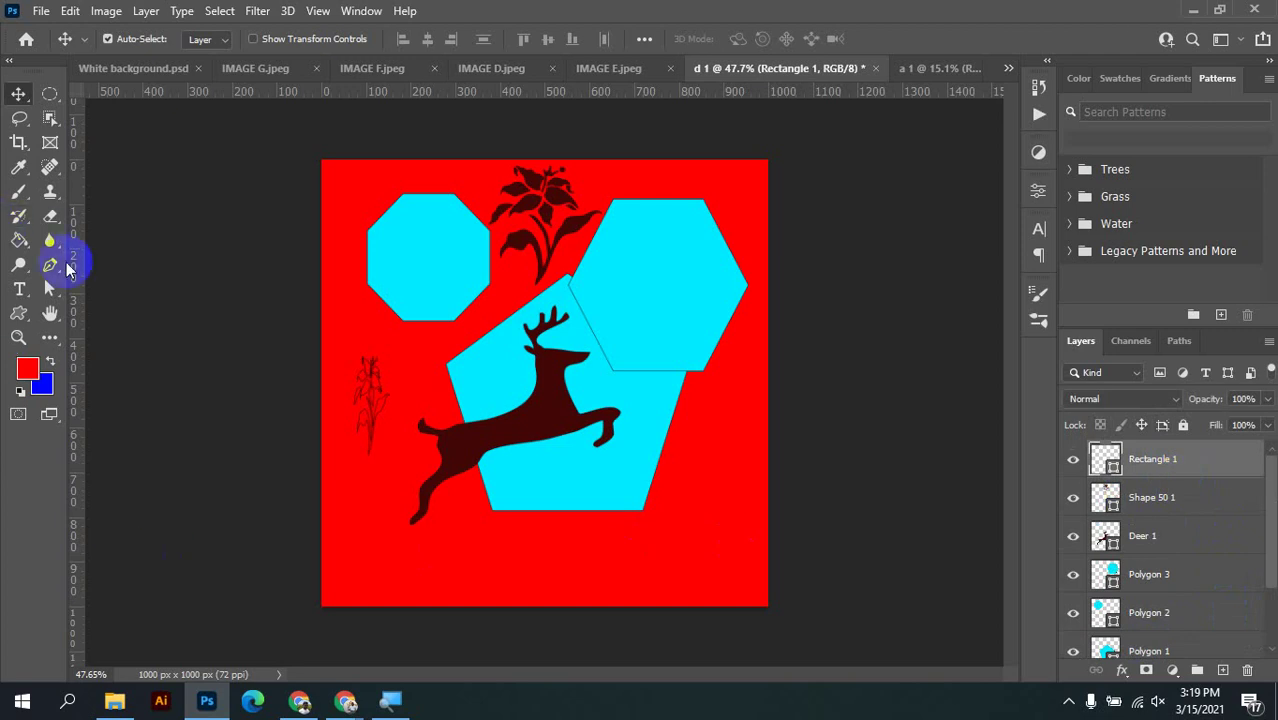
pyautogui.click(19, 313)
pyautogui.click(739, 38)
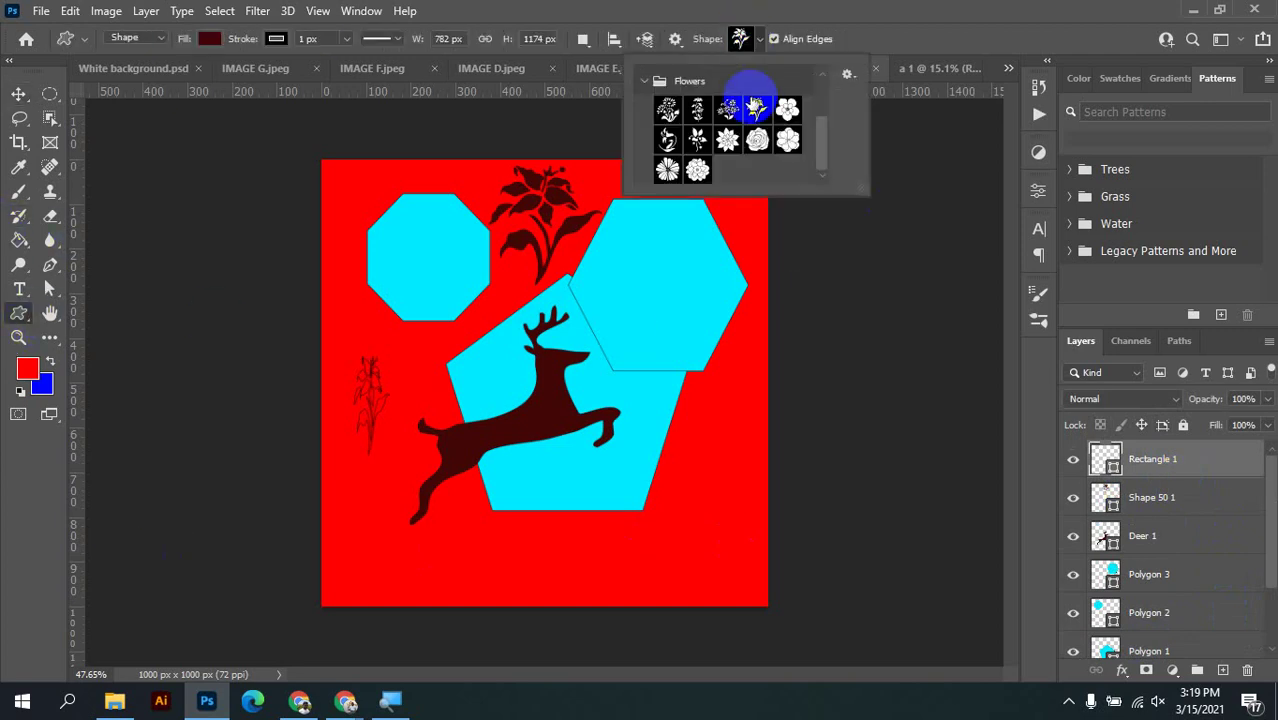
pyautogui.click(759, 141)
pyautogui.click(727, 139)
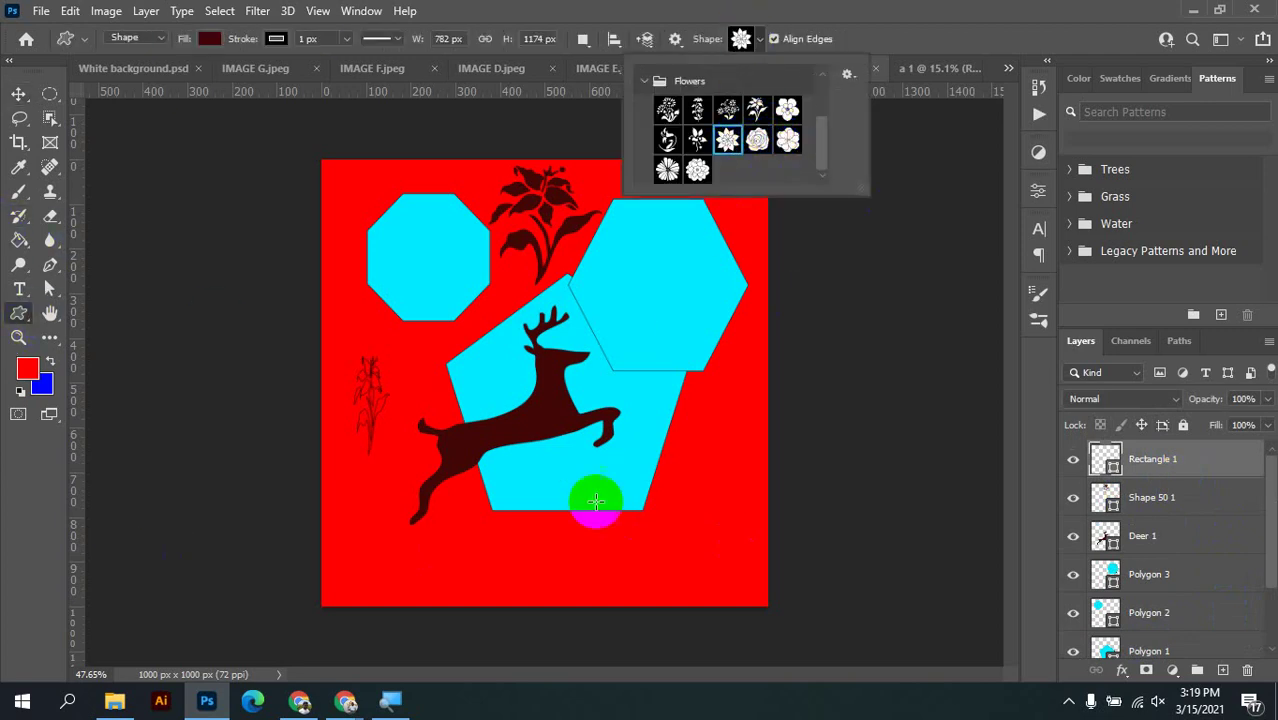
pyautogui.moveTo(462, 530); pyautogui.dragTo(699, 703)
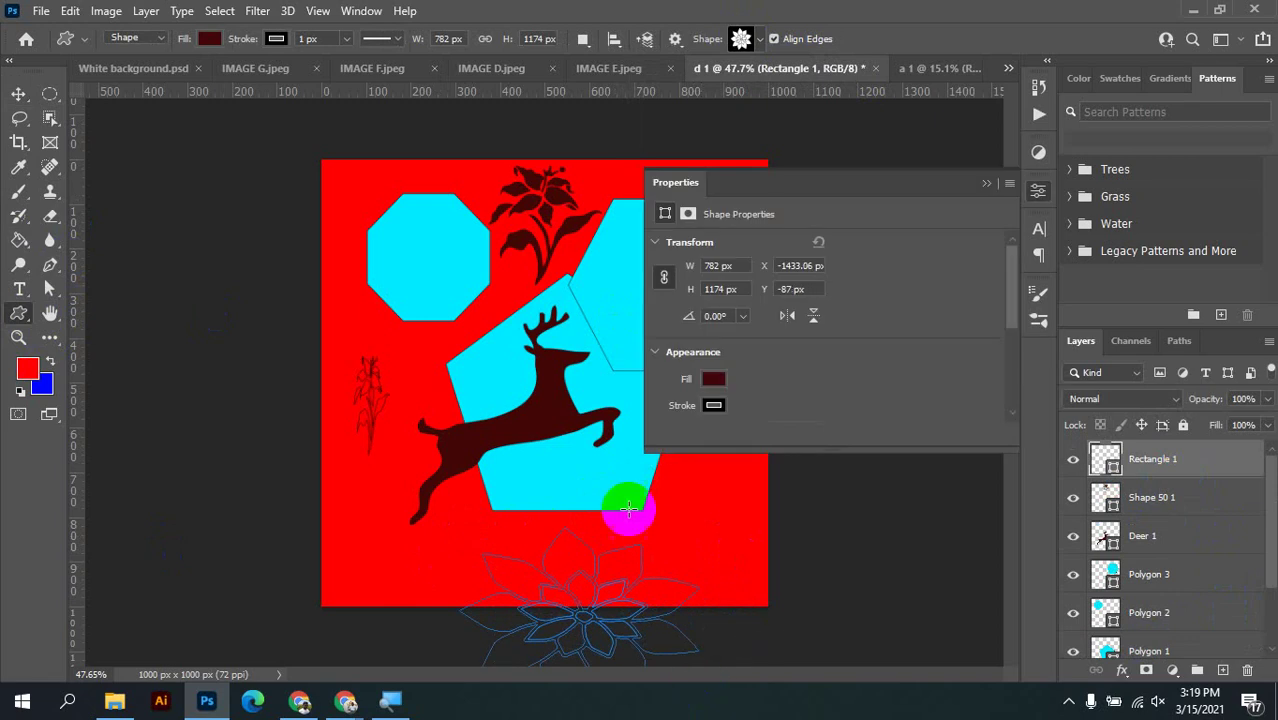
# Move the large flower up fully onto the canvas and the pentagon up behind the hexagon, and select the Shape 47 1 layer
pyautogui.click(18, 97)
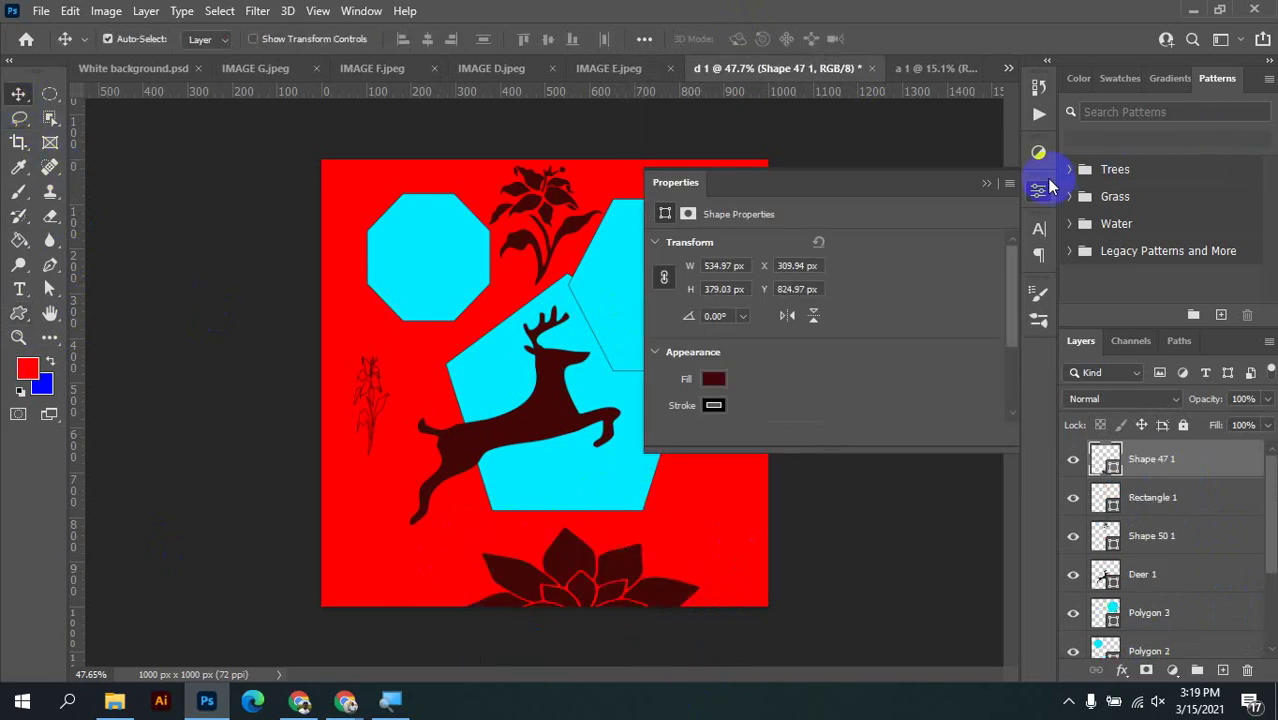
pyautogui.click(1038, 189)
pyautogui.moveTo(646, 584); pyautogui.dragTo(673, 471)
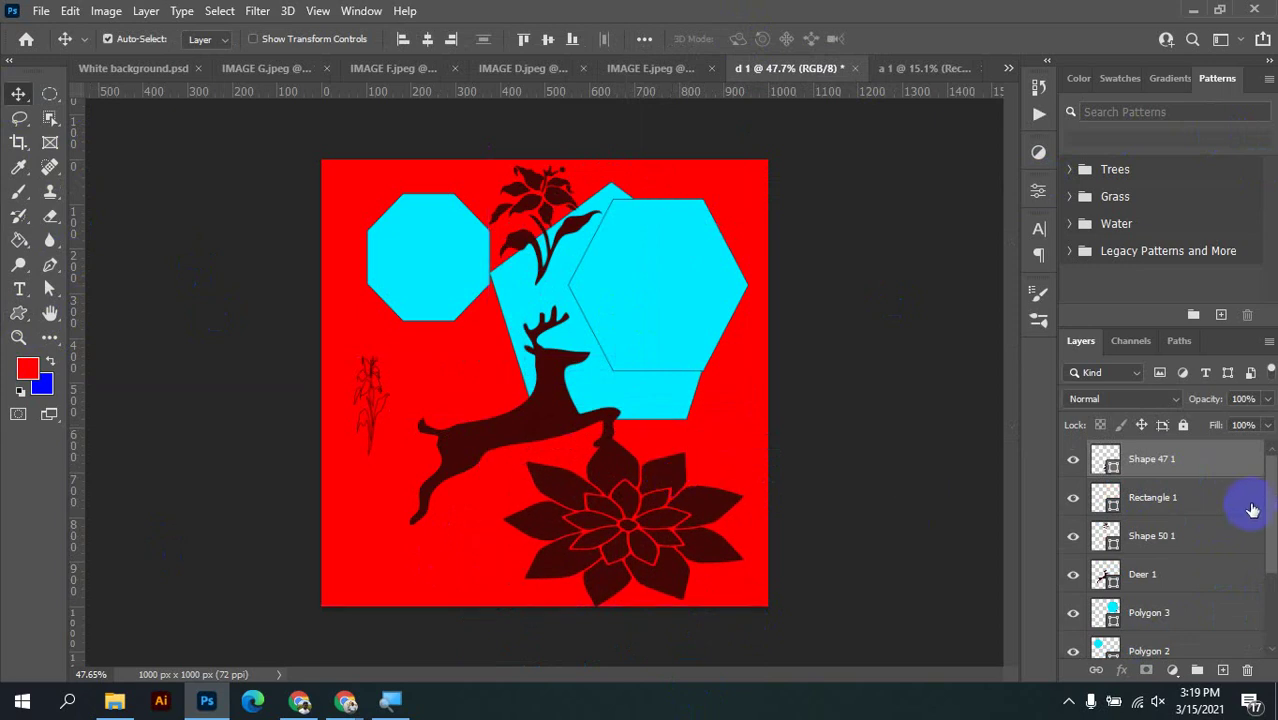
pyautogui.click(1200, 463)
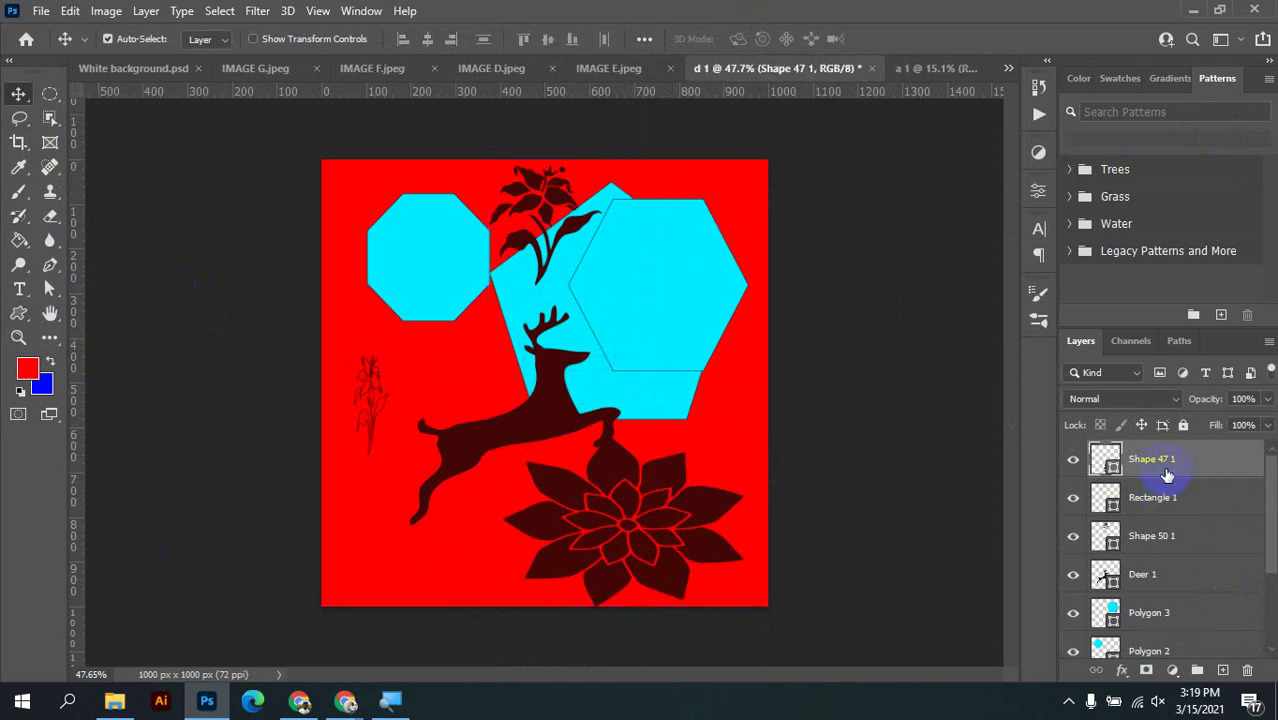
# Rasterize the Deer 1 layer and move the deer slightly up and to the left
pyautogui.moveTo(1167, 475); pyautogui.dragTo(1205, 577)
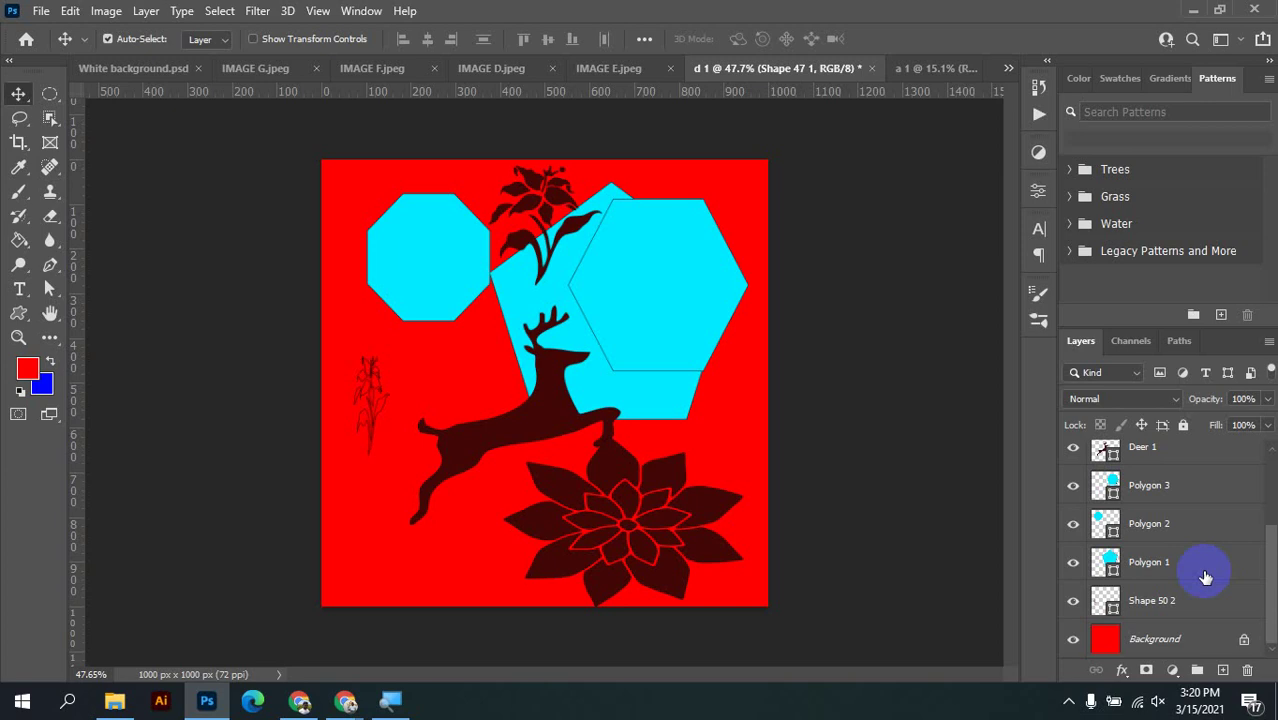
pyautogui.scroll(3, 1209, 573)
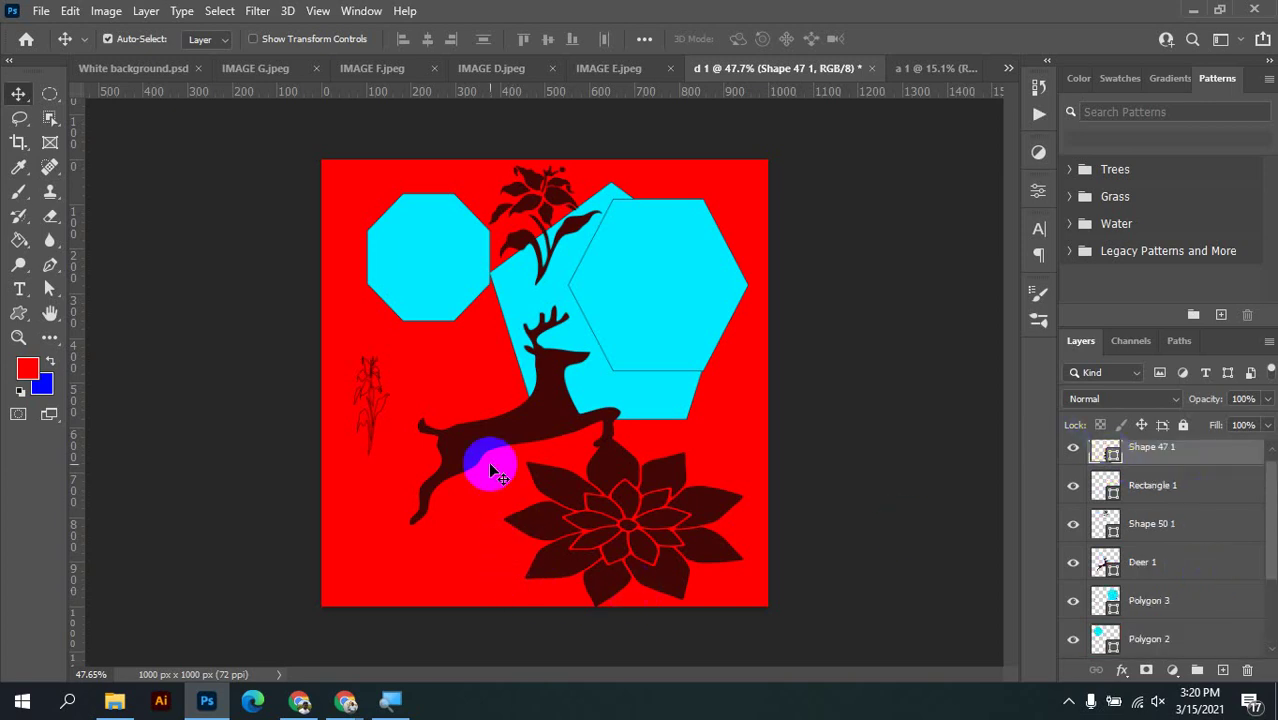
pyautogui.click(544, 401)
pyautogui.rightClick(1183, 561)
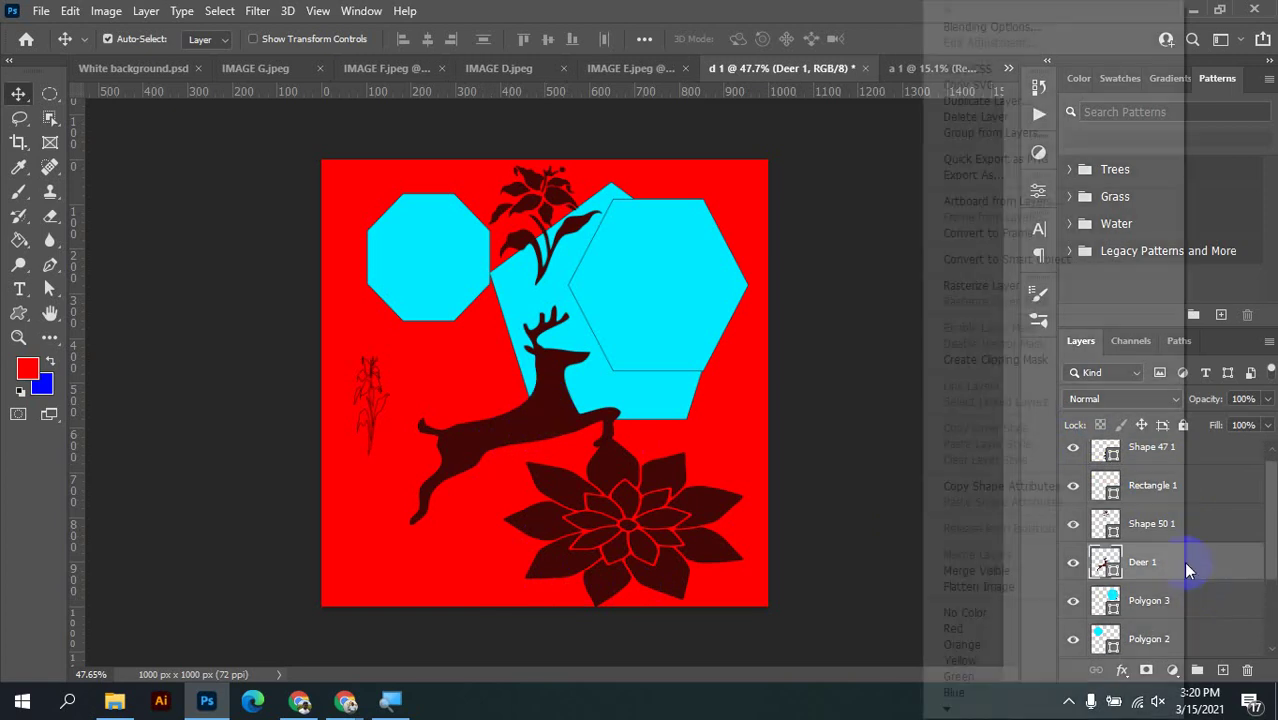
pyautogui.click(981, 285)
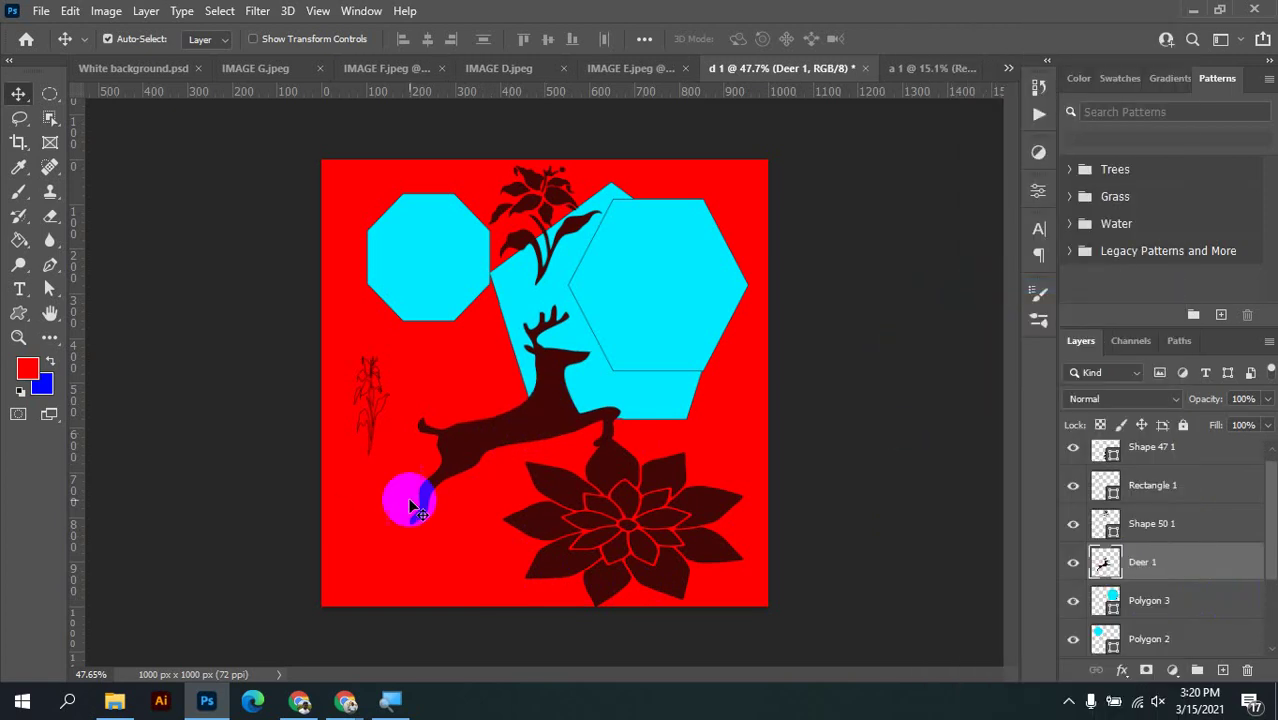
pyautogui.moveTo(521, 424); pyautogui.dragTo(509, 419)
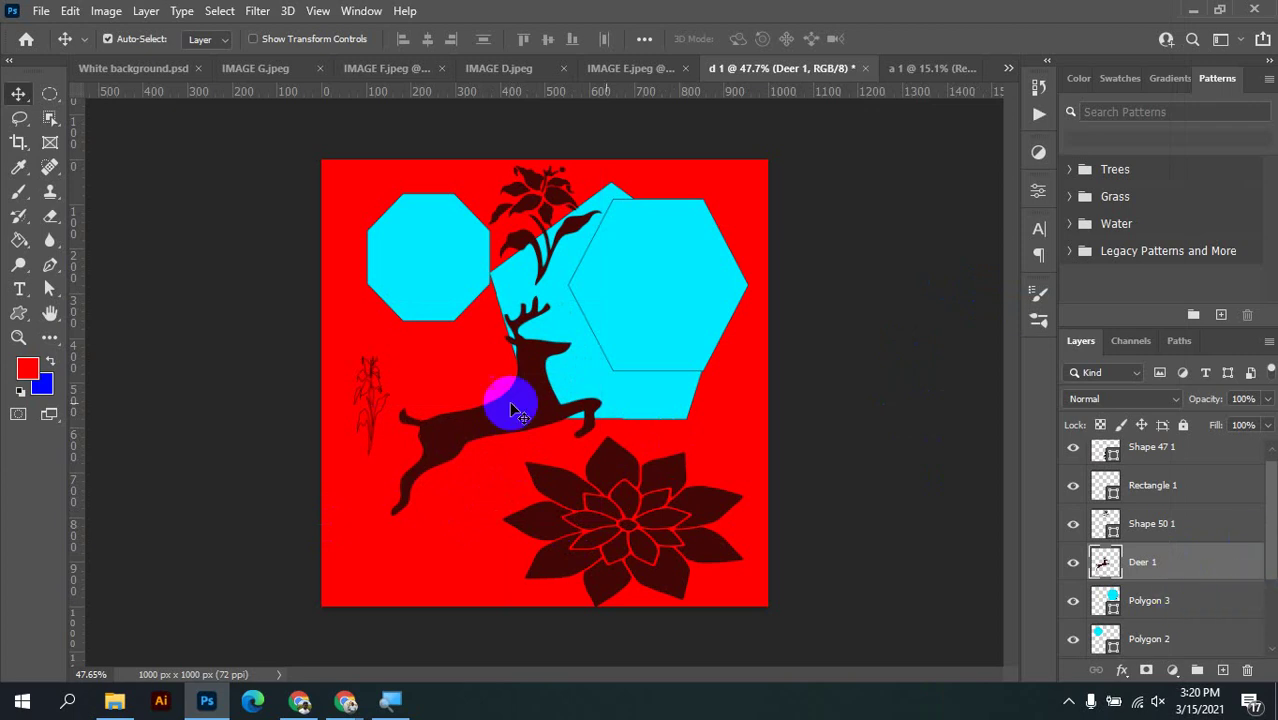
# Add a Hue/Saturation adjustment layer above Deer 1, set its Hue to -5 and hide the layer
pyautogui.click(1175, 672)
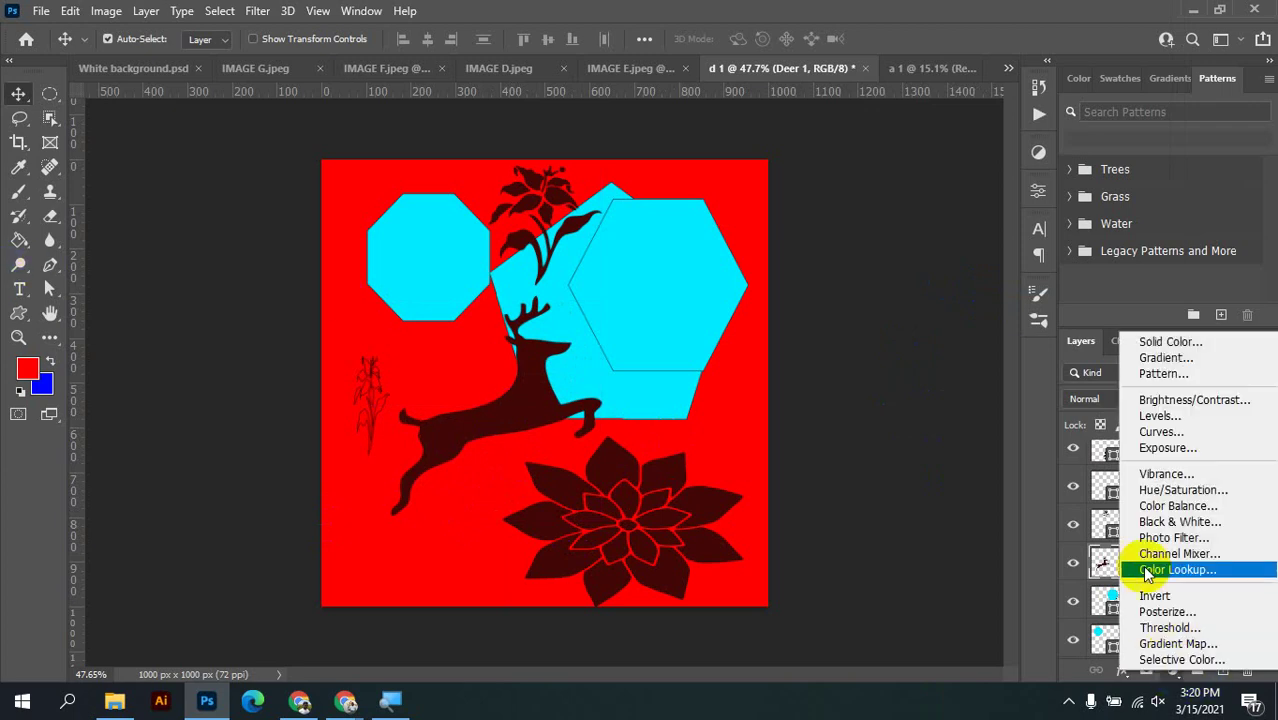
pyautogui.click(1150, 502)
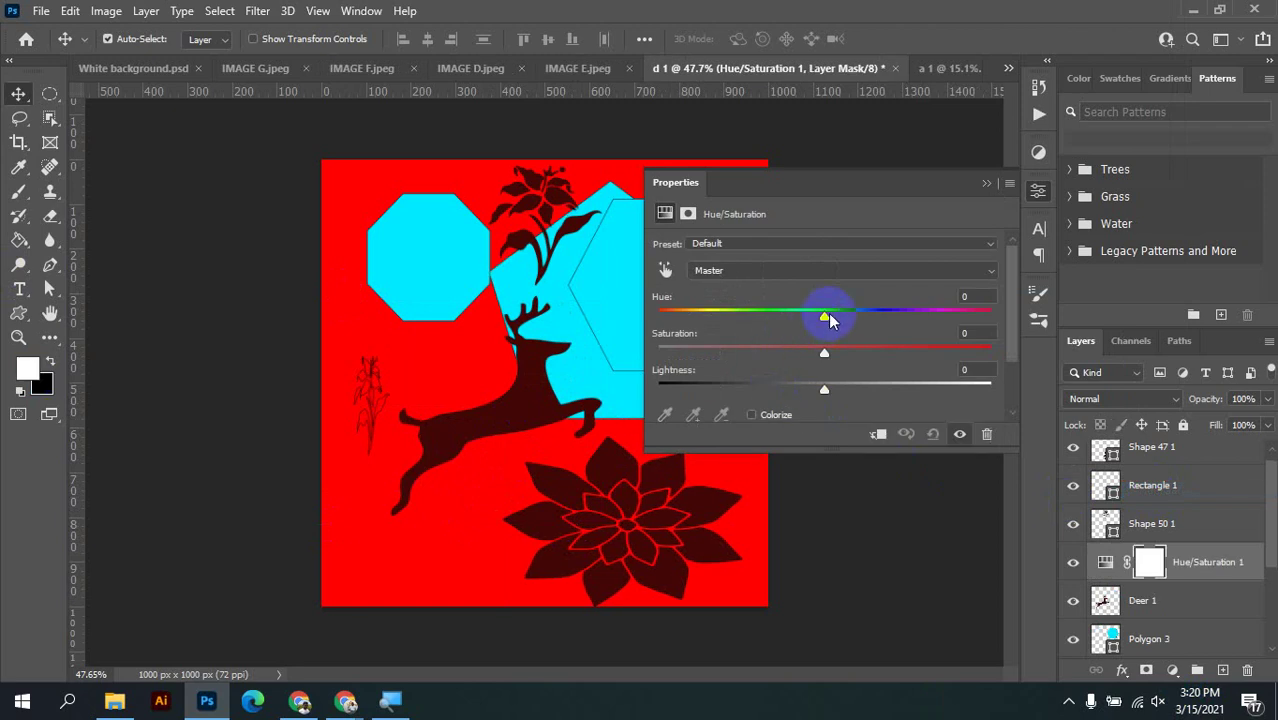
pyautogui.moveTo(824, 316)
pyautogui.mouseDown()
pyautogui.moveTo(973, 323)
pyautogui.moveTo(730, 323)
pyautogui.moveTo(843, 330)
pyautogui.moveTo(816, 326)
pyautogui.mouseUp()
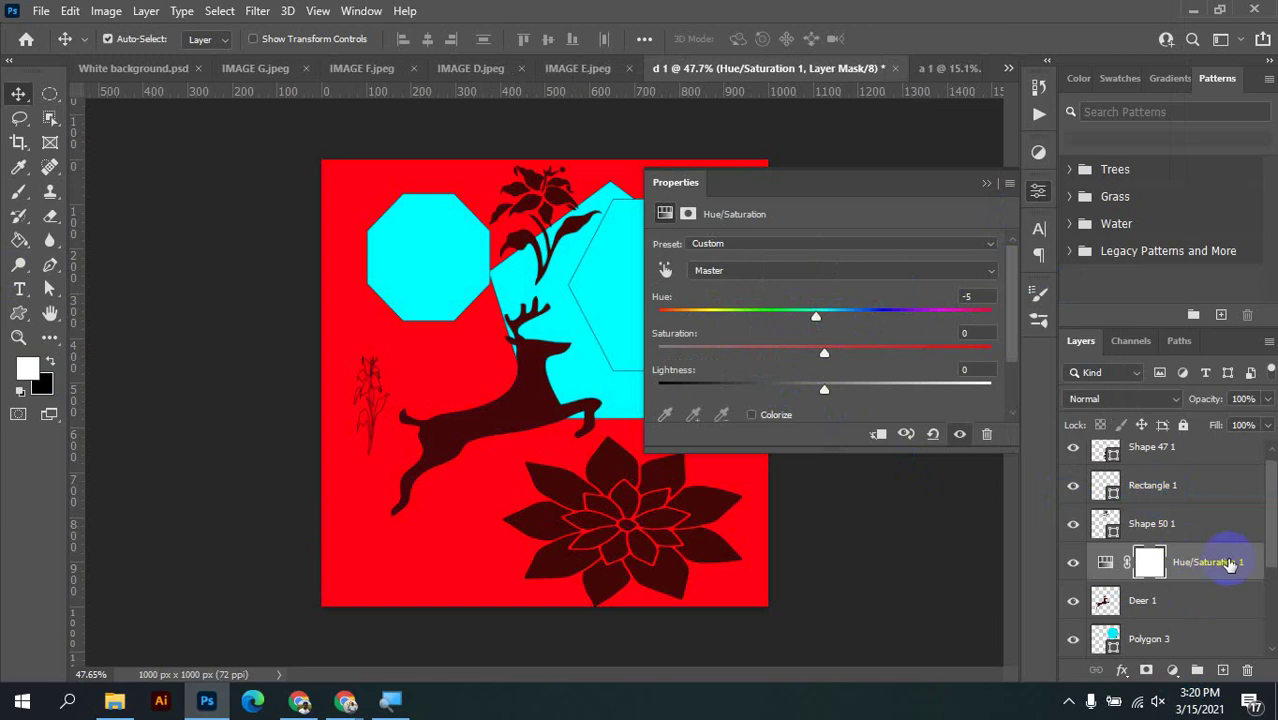
pyautogui.click(1105, 562)
pyautogui.click(1073, 562)
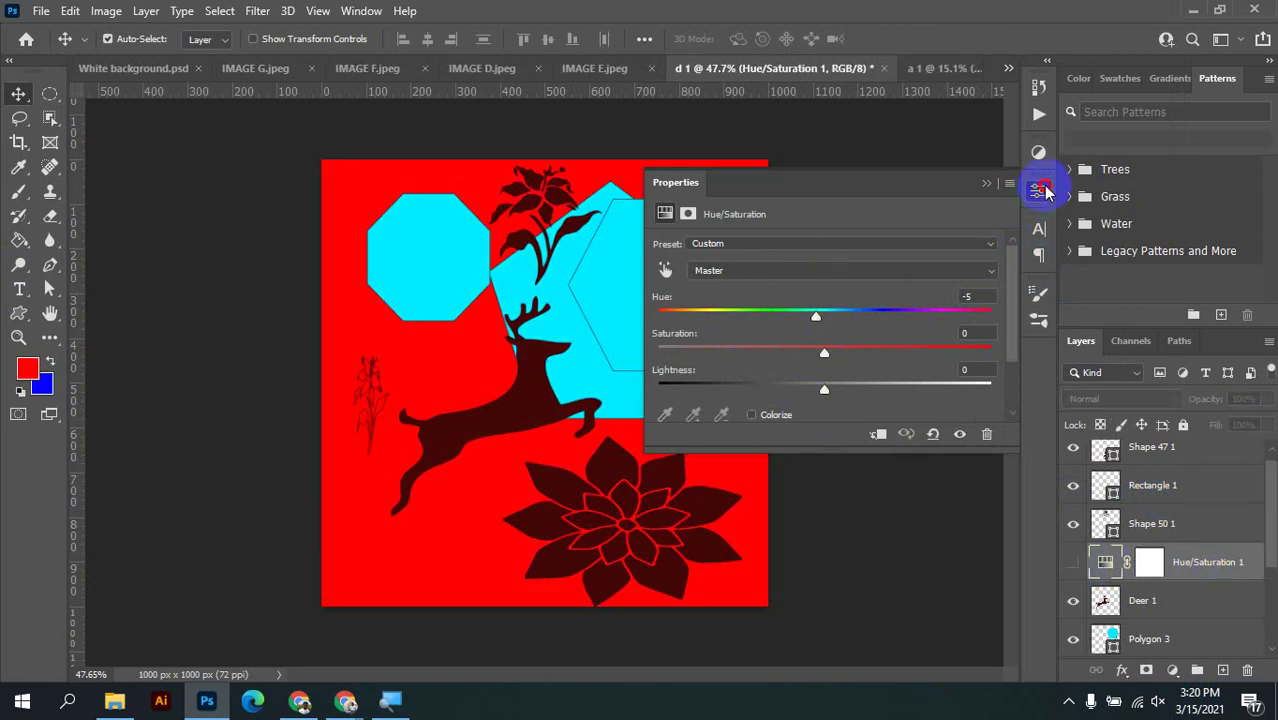
pyautogui.click(1043, 190)
pyautogui.click(531, 402)
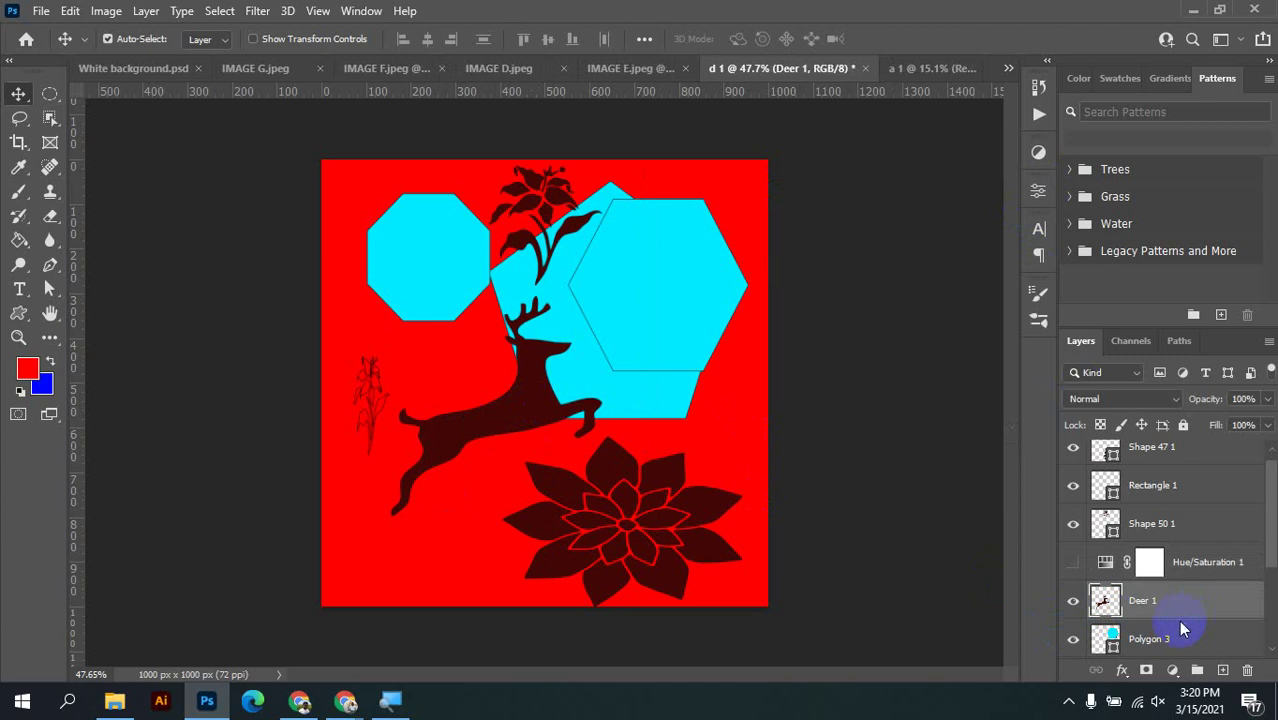
pyautogui.doubleClick(1180, 616)
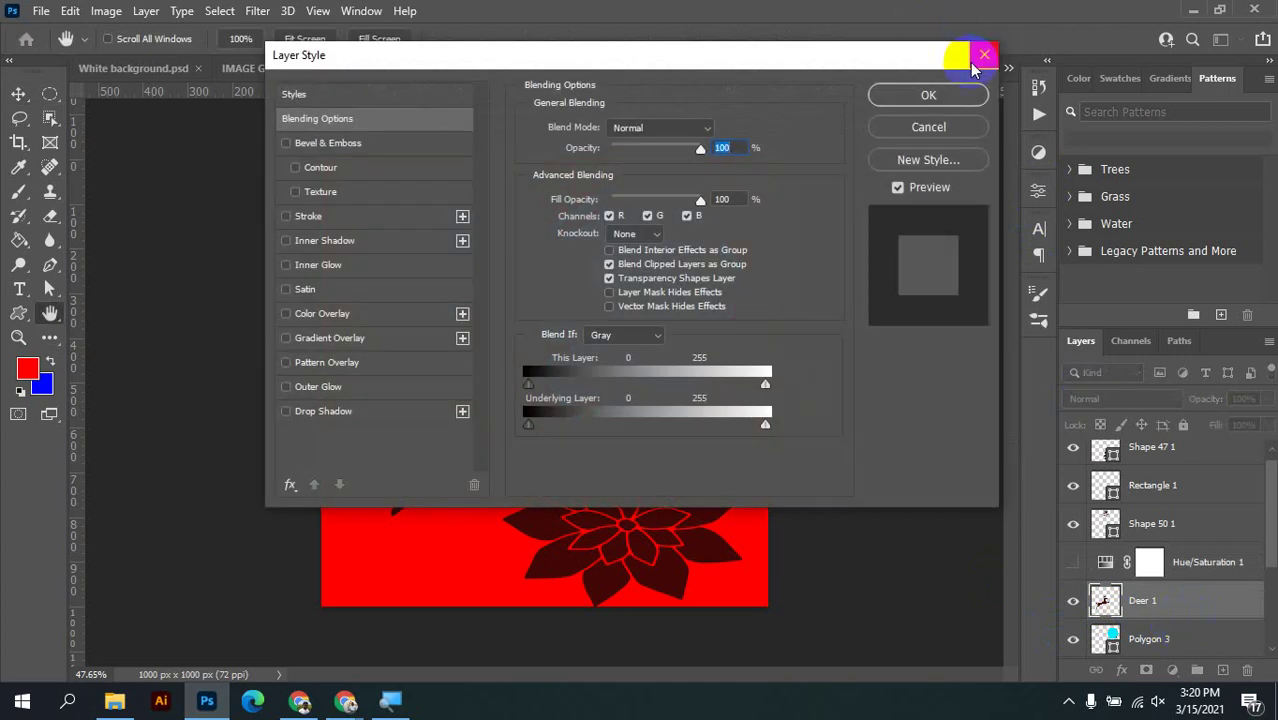
pyautogui.click(340, 313)
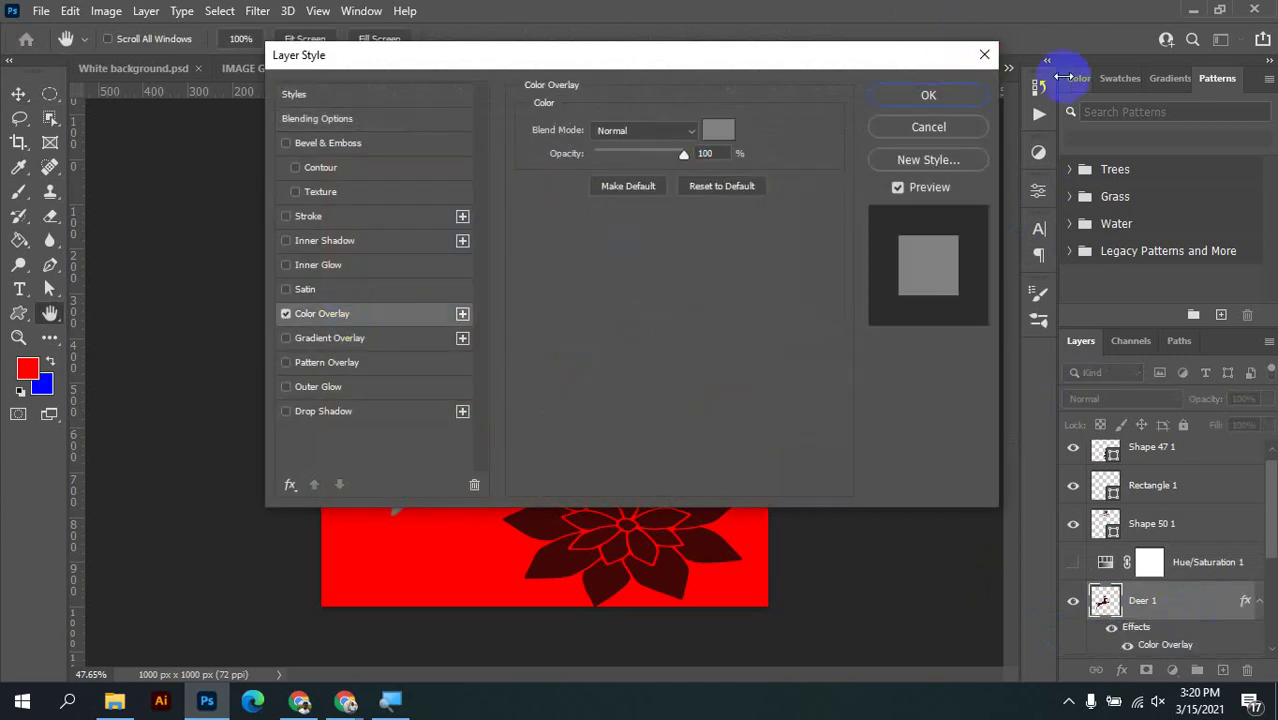
pyautogui.click(984, 54)
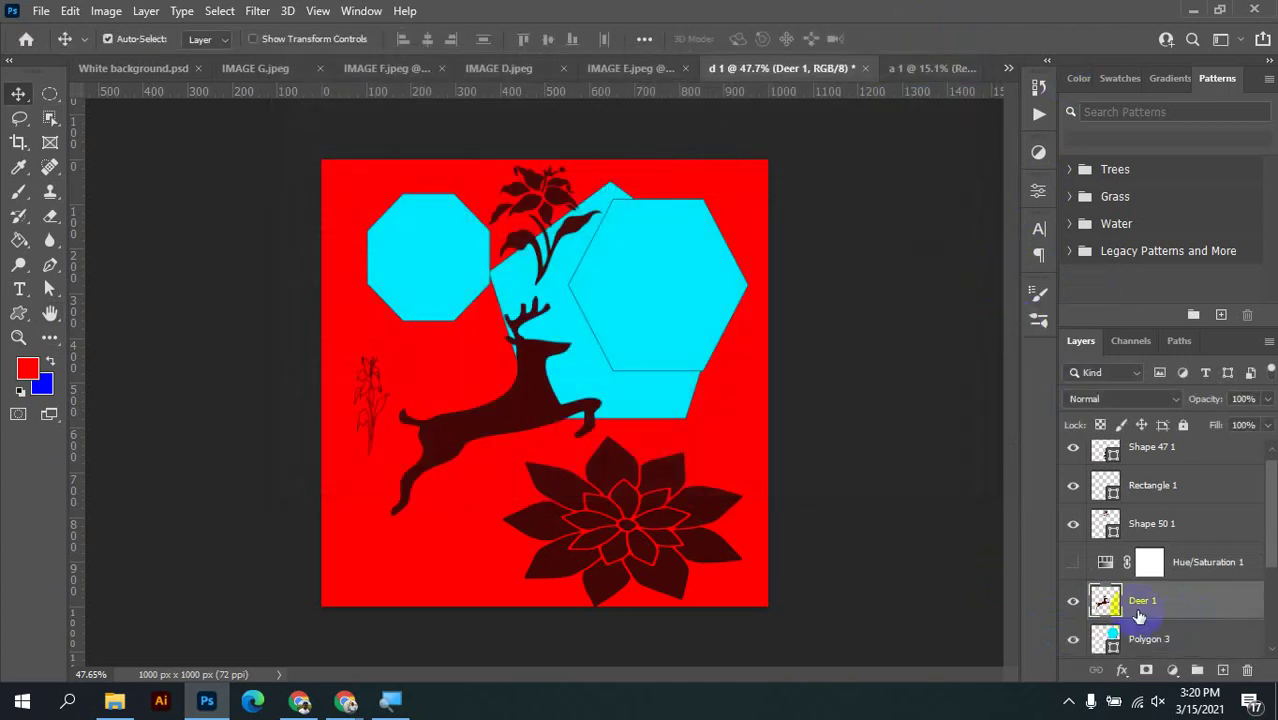
# Delete the Hue/Saturation 1 adjustment layer and move the deer slightly up and to the left again
pyautogui.moveTo(1200, 573); pyautogui.dragTo(1247, 670)
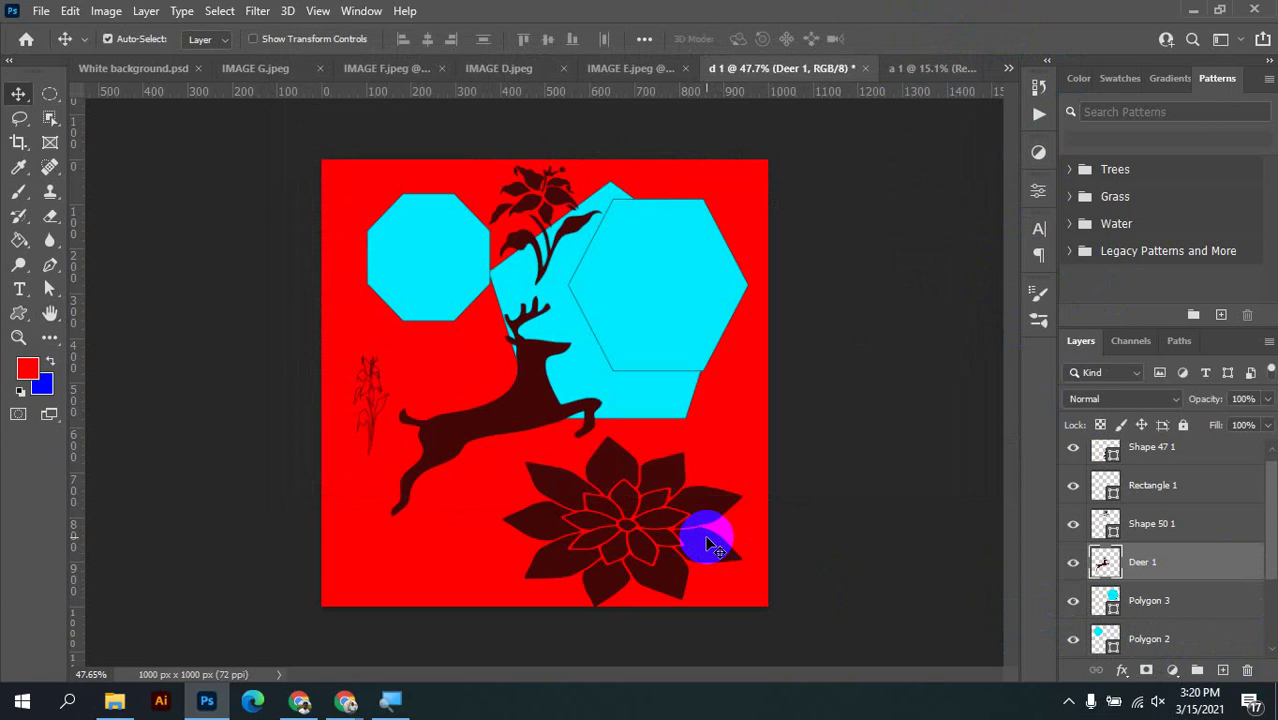
pyautogui.click(1183, 602)
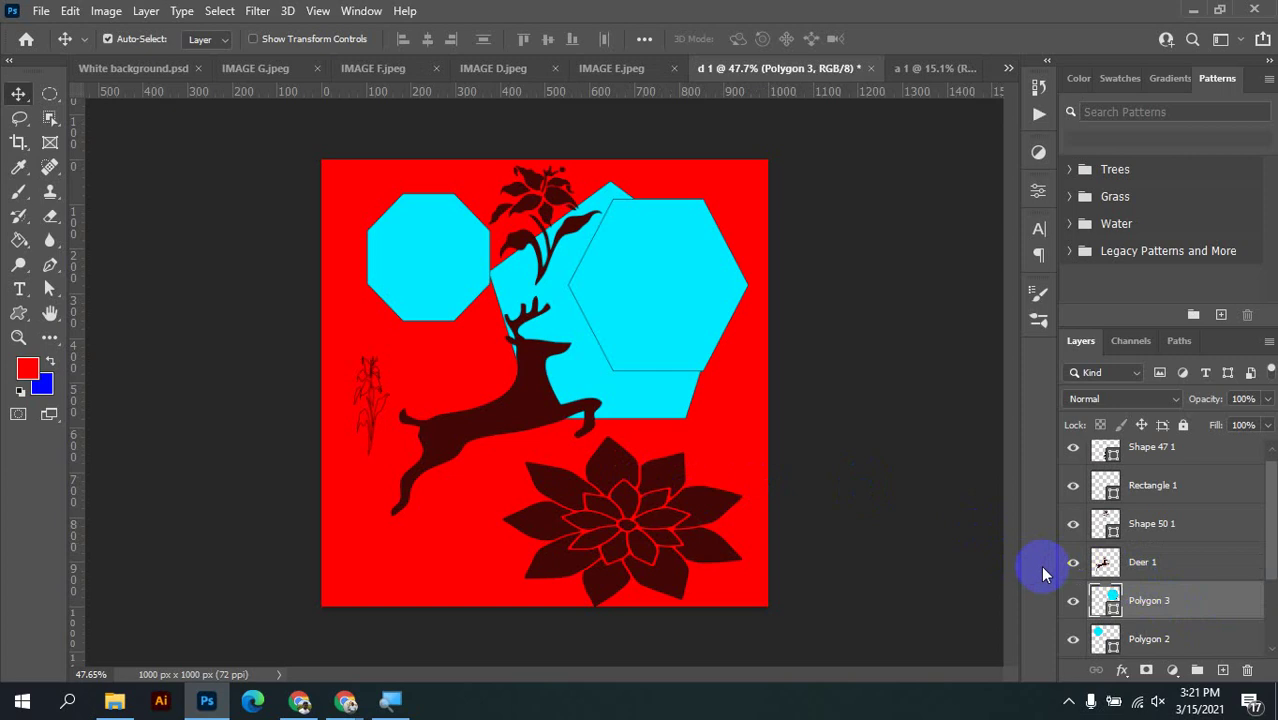
pyautogui.click(1129, 570)
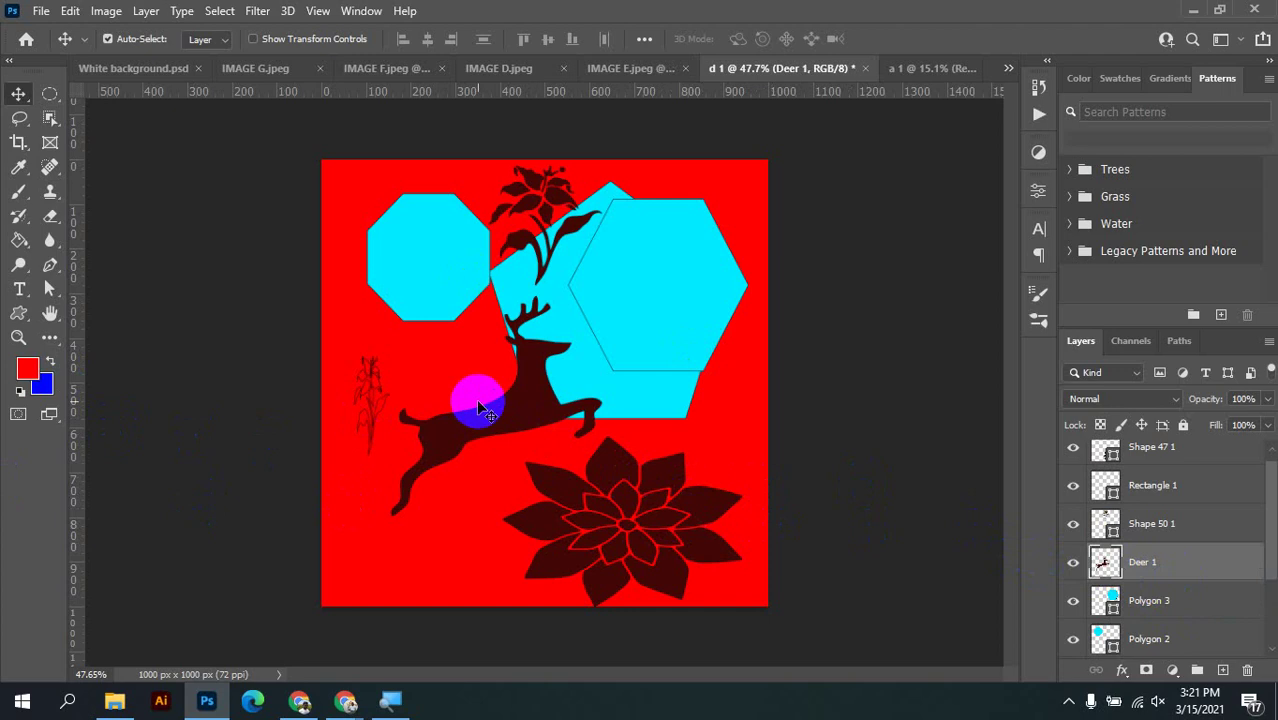
pyautogui.moveTo(460, 401)
pyautogui.mouseDown()
pyautogui.moveTo(465, 359)
pyautogui.moveTo(442, 434)
pyautogui.moveTo(500, 405)
pyautogui.moveTo(452, 388)
pyautogui.mouseUp()
# Move the hexagon down to just above the large flower and the pentagon left behind the octagon
pyautogui.click(1148, 603)
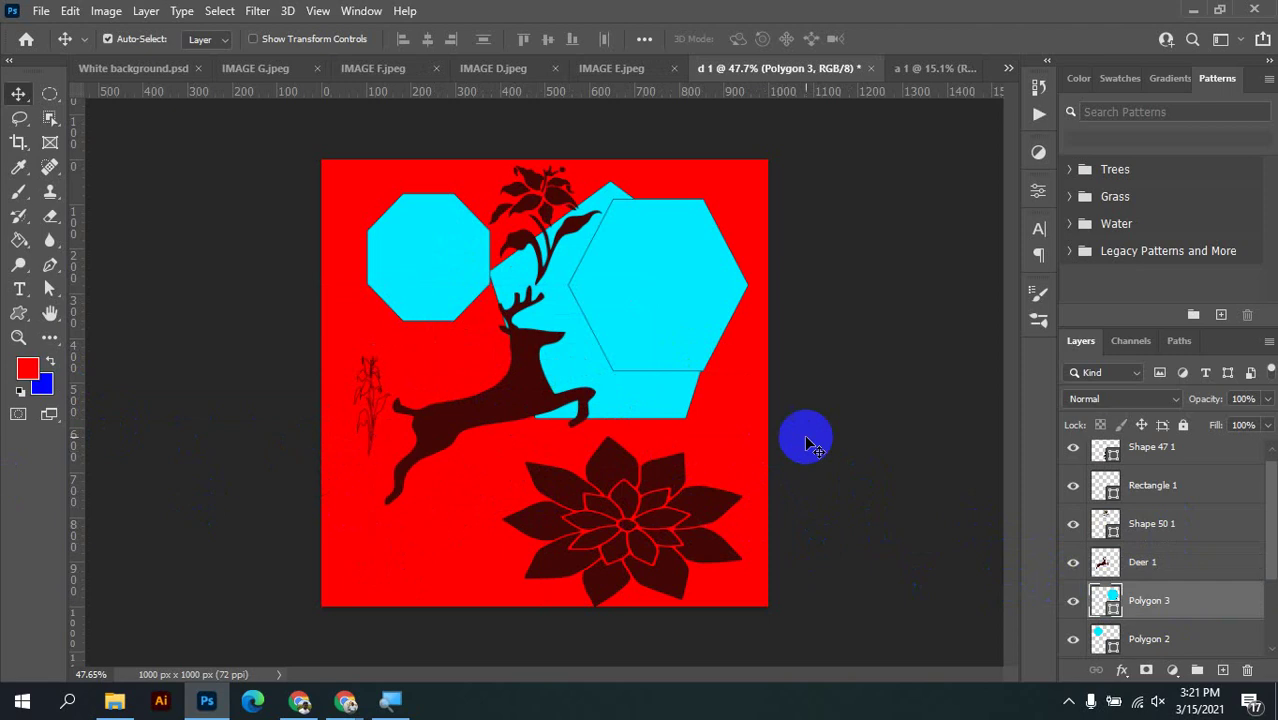
pyautogui.moveTo(873, 450); pyautogui.dragTo(878, 418)
pyautogui.moveTo(690, 277); pyautogui.dragTo(663, 348)
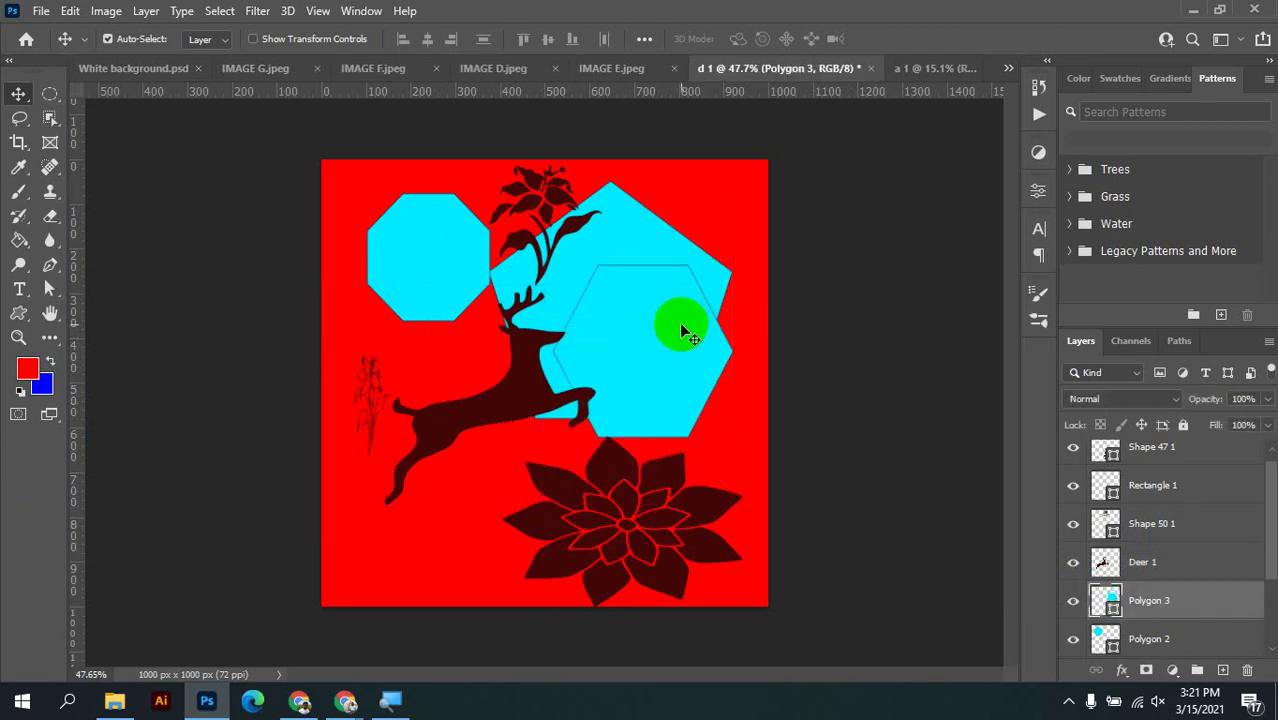
pyautogui.moveTo(628, 243); pyautogui.dragTo(513, 228)
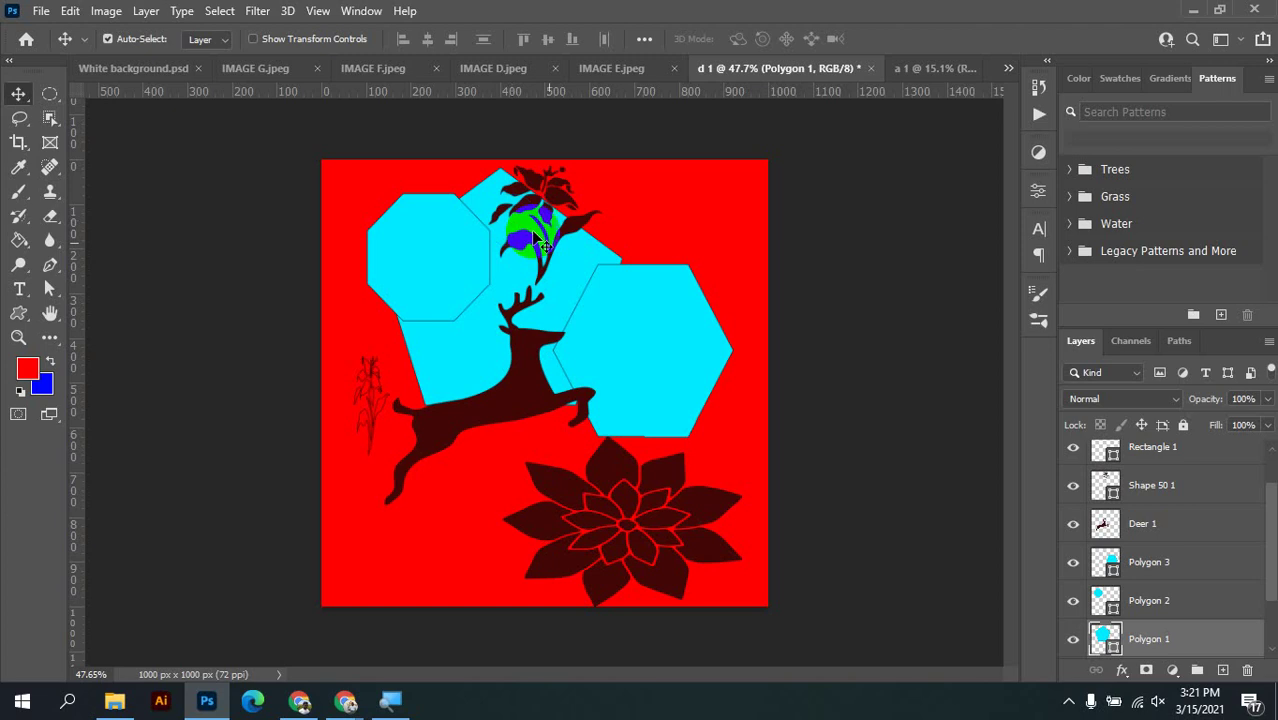
# Switch from the Google Meet call back to Photoshop and close the Magnifier
pyautogui.click(1069, 699)
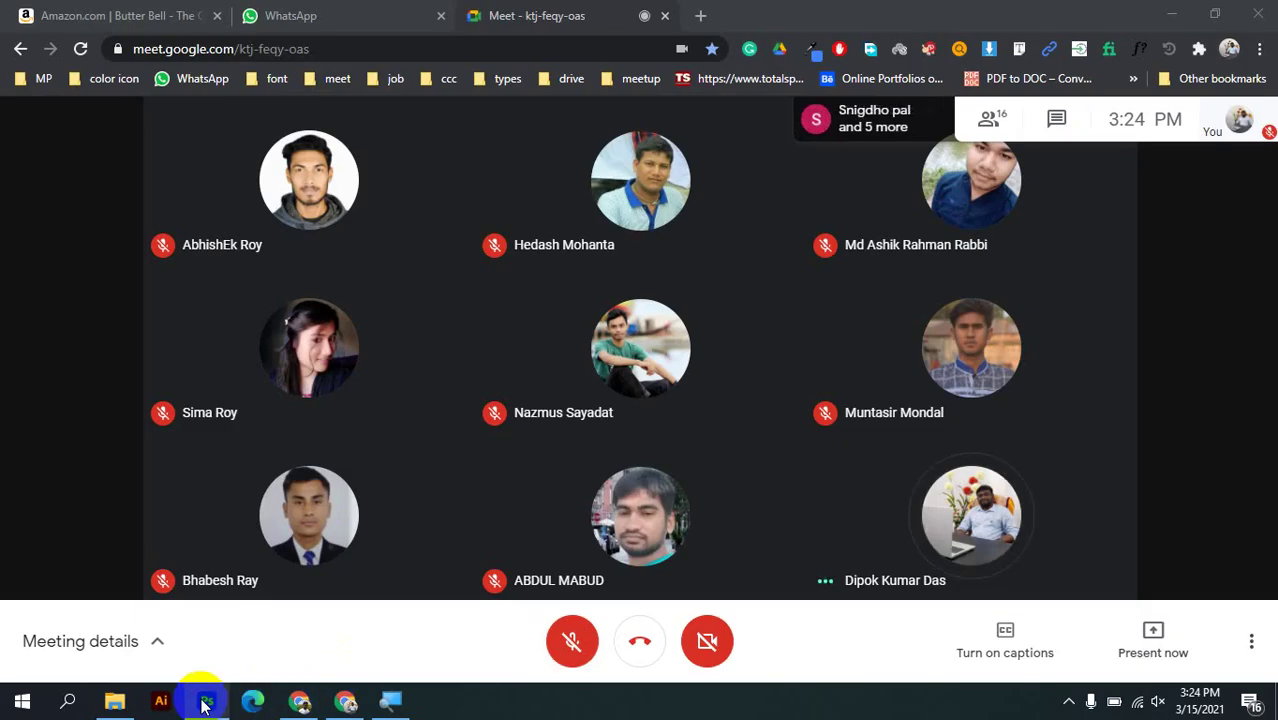
pyautogui.click(205, 703)
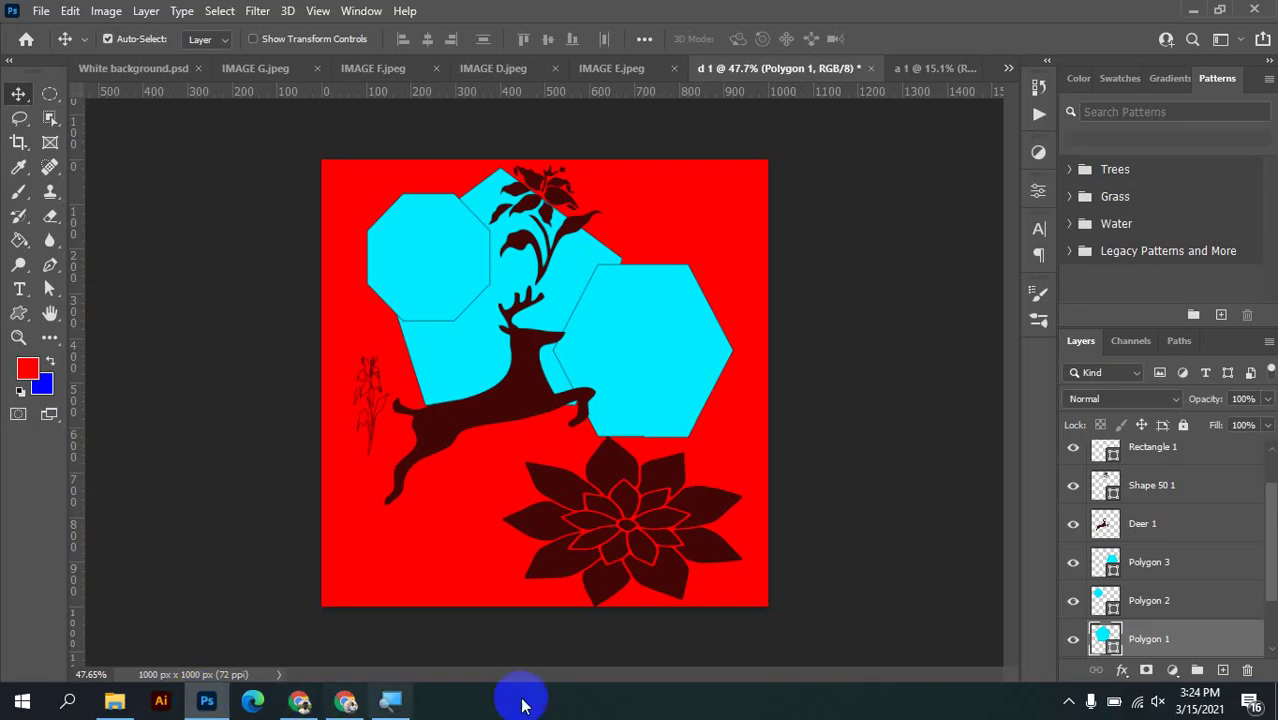
pyautogui.moveTo(400, 708)
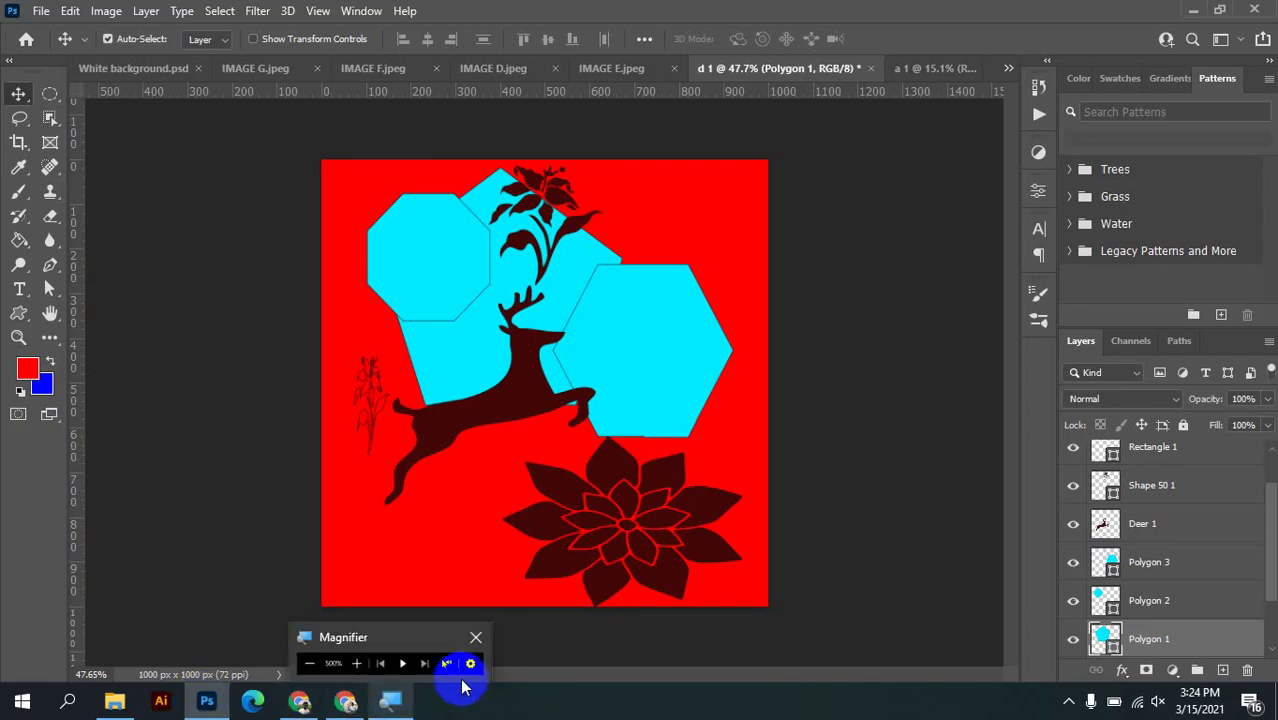
pyautogui.click(479, 636)
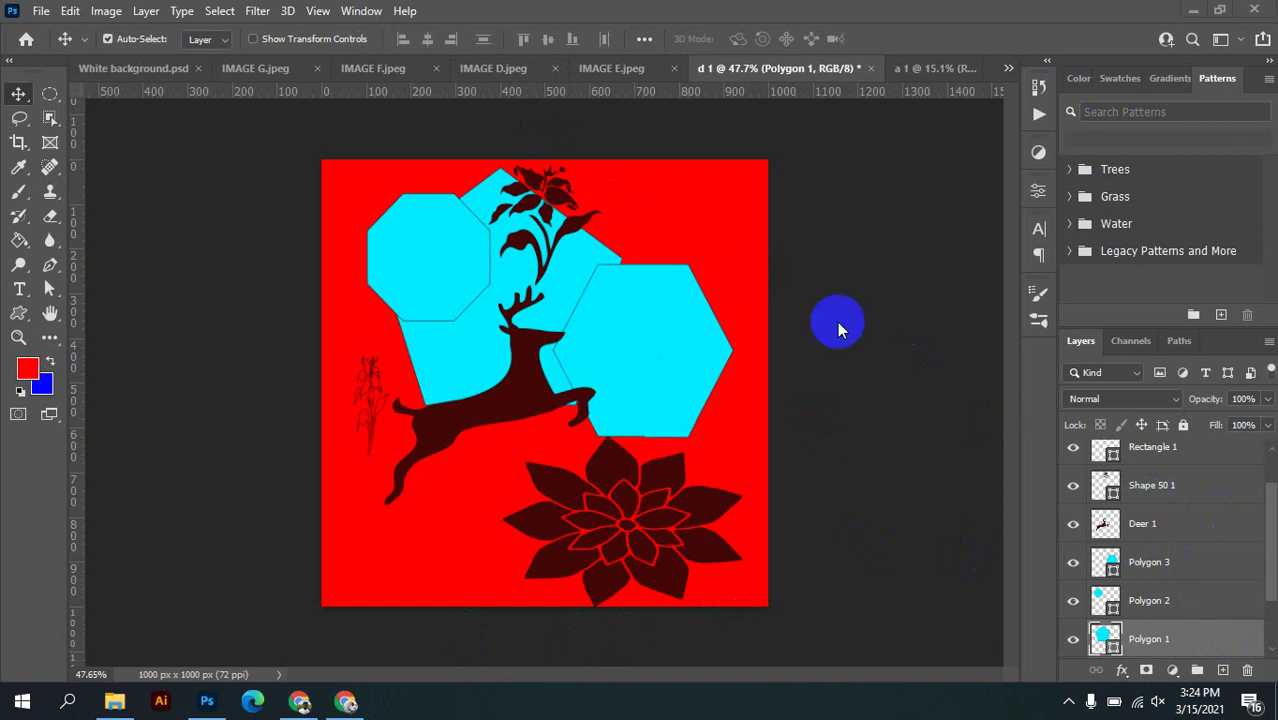
pyautogui.click(360, 11)
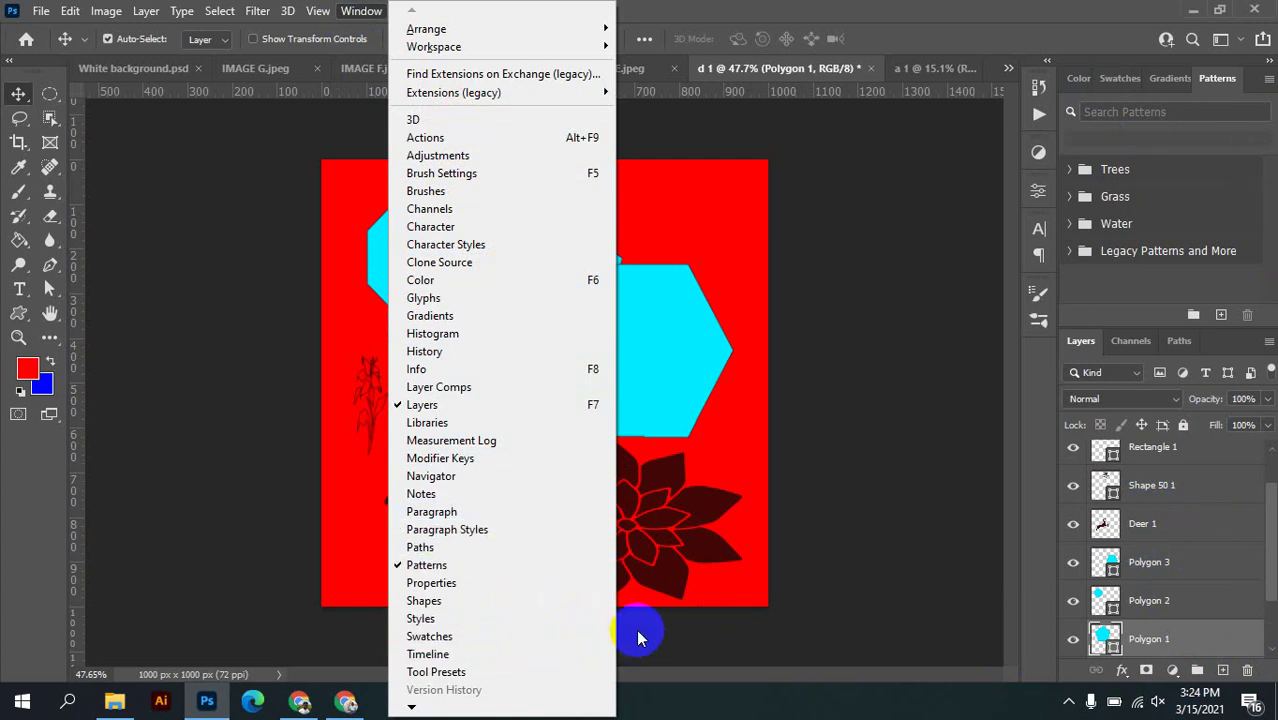
pyautogui.click(585, 585)
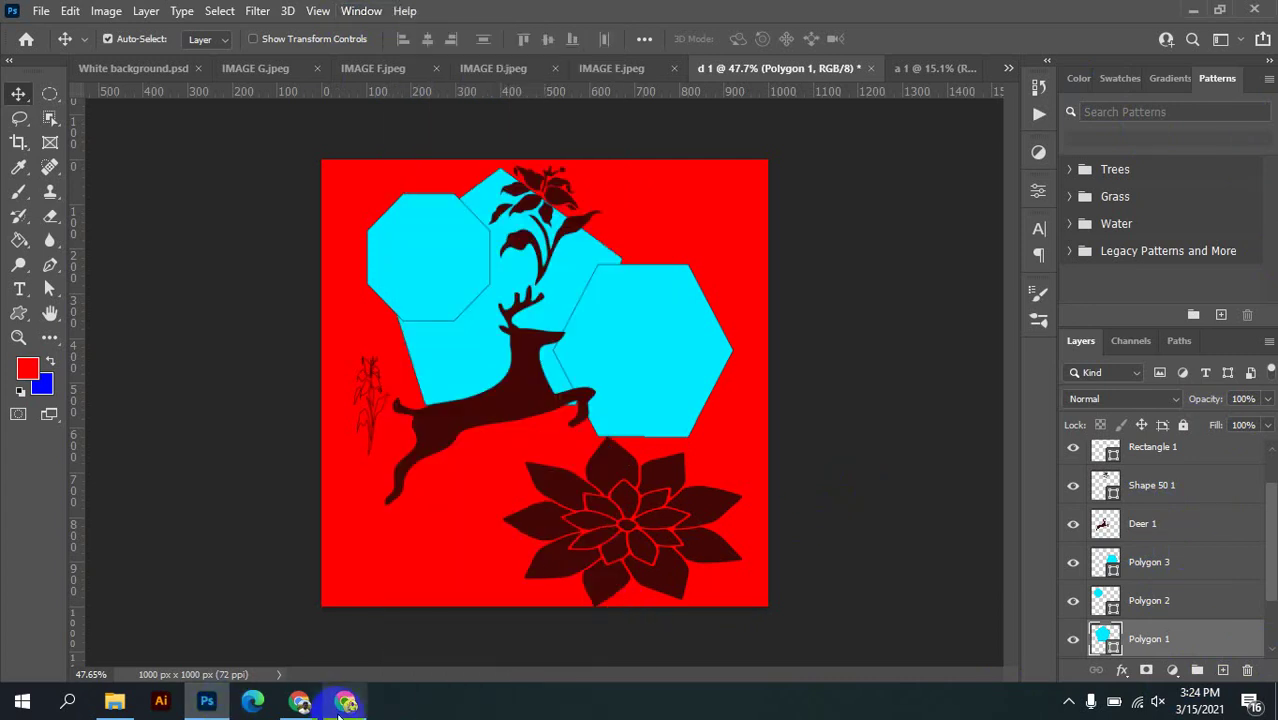
# Switch to the Google Meet call and present the entire screen to the participants
pyautogui.click(346, 700)
pyautogui.click(1153, 630)
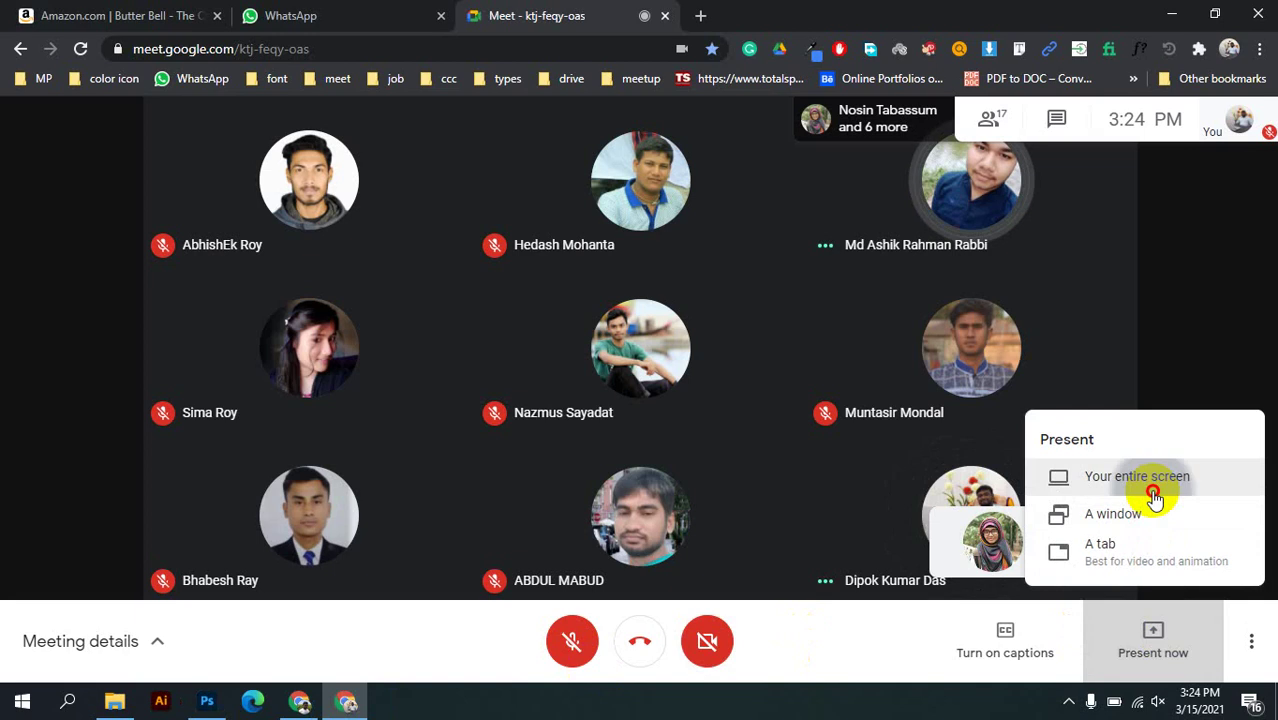
pyautogui.click(690, 417)
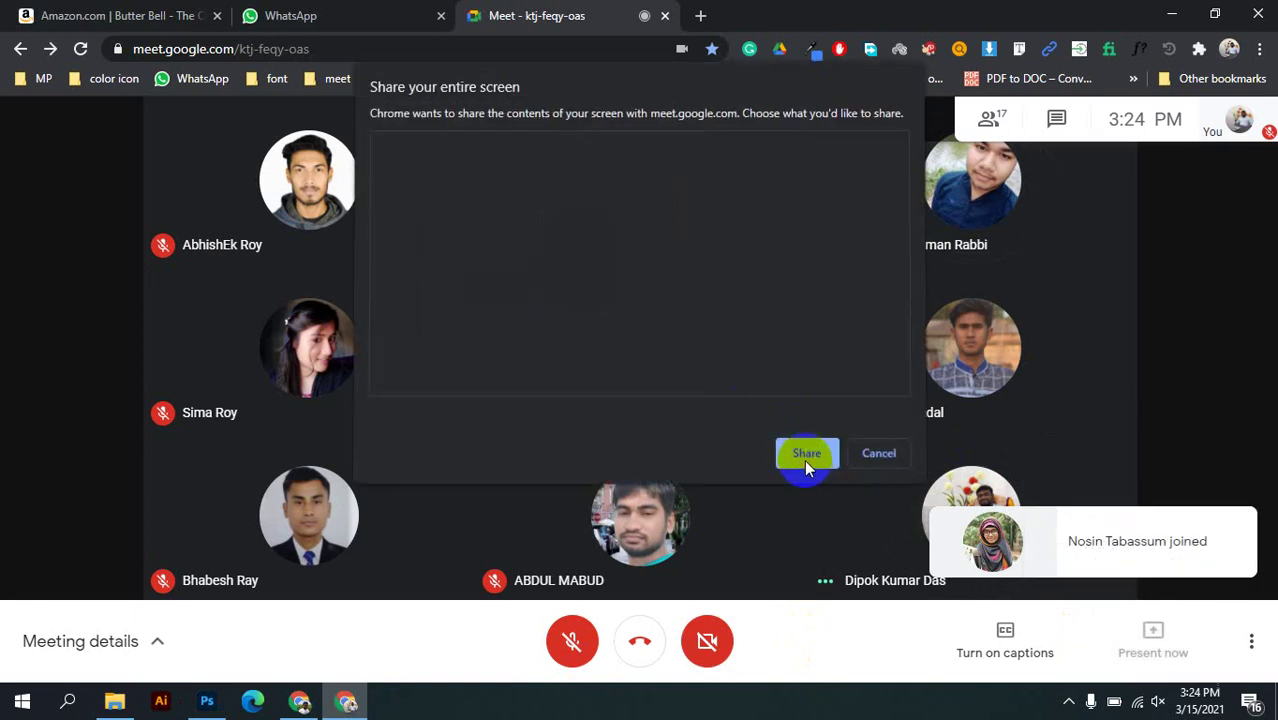
pyautogui.click(805, 458)
pyautogui.click(805, 654)
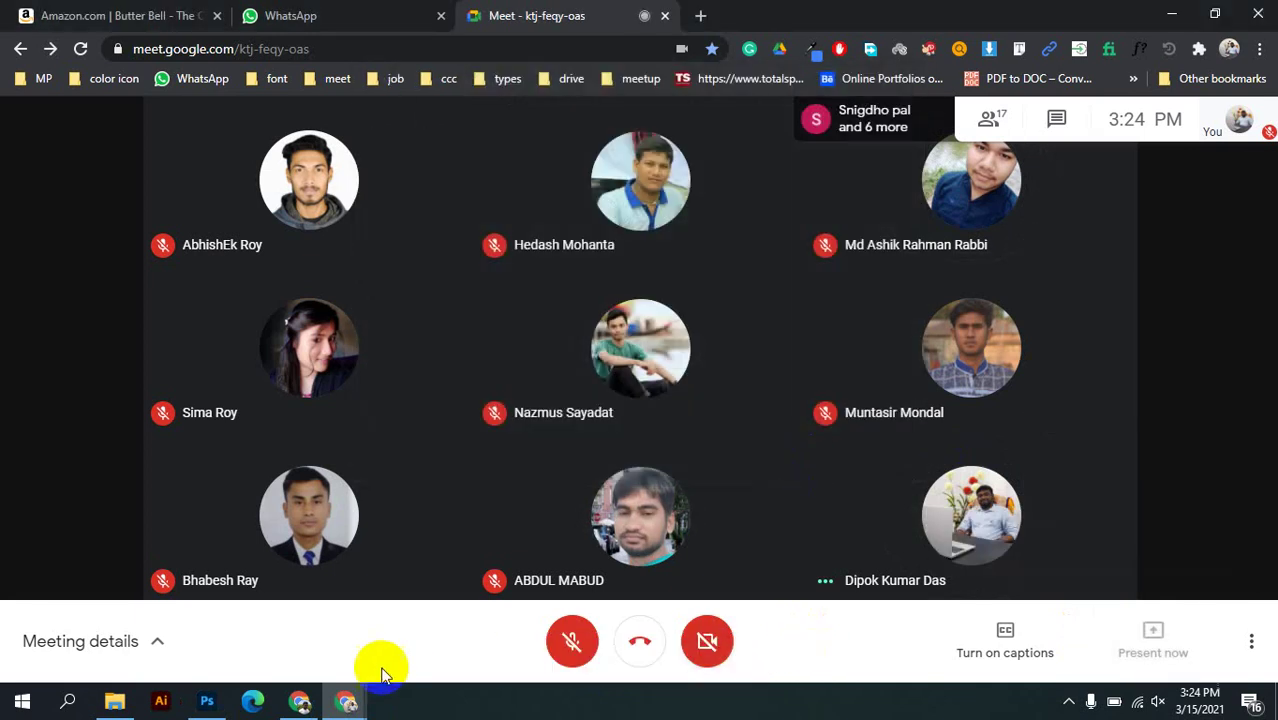
# Switch back to Photoshop and dismiss the Google Meet presenting notification
pyautogui.moveTo(320, 700)
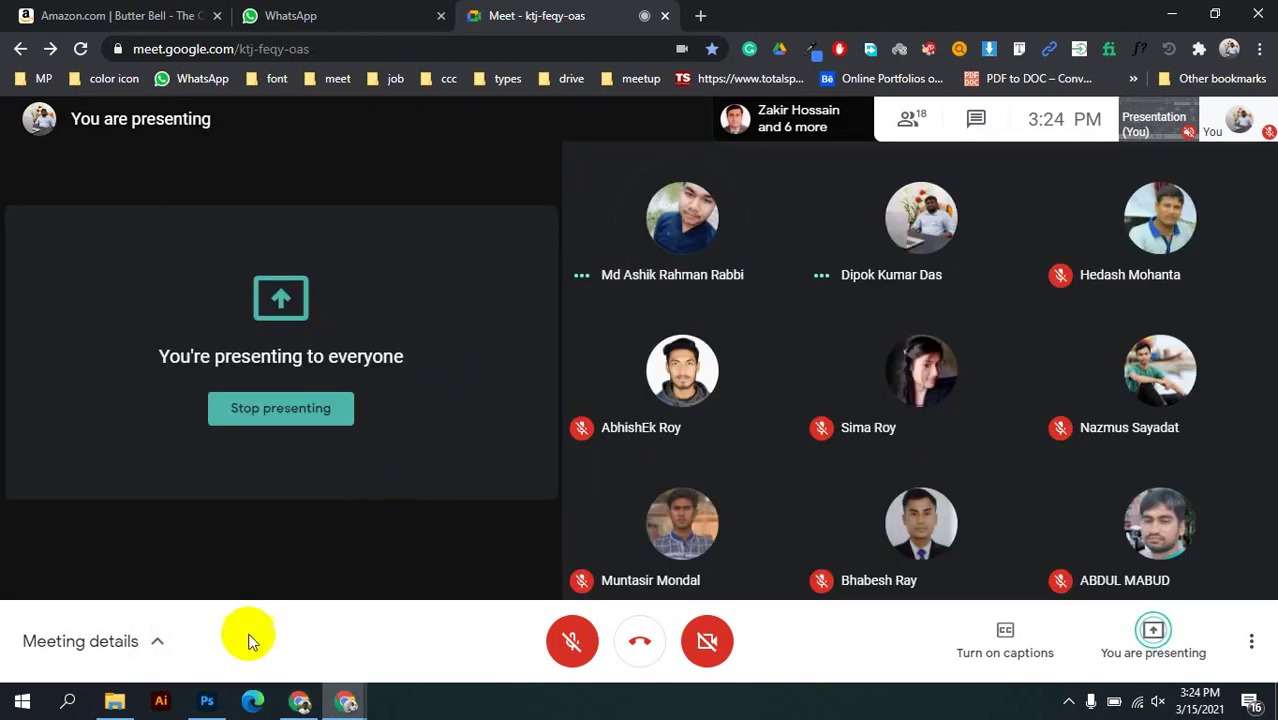
pyautogui.click(207, 700)
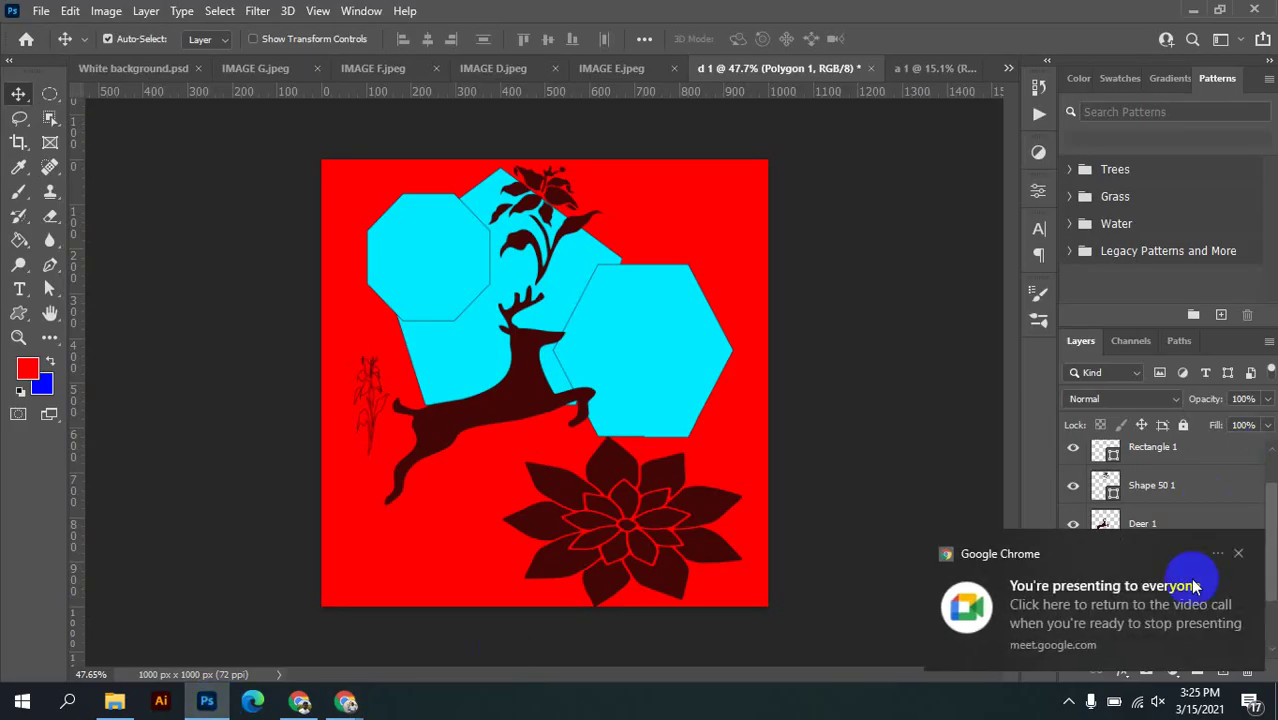
pyautogui.click(1240, 556)
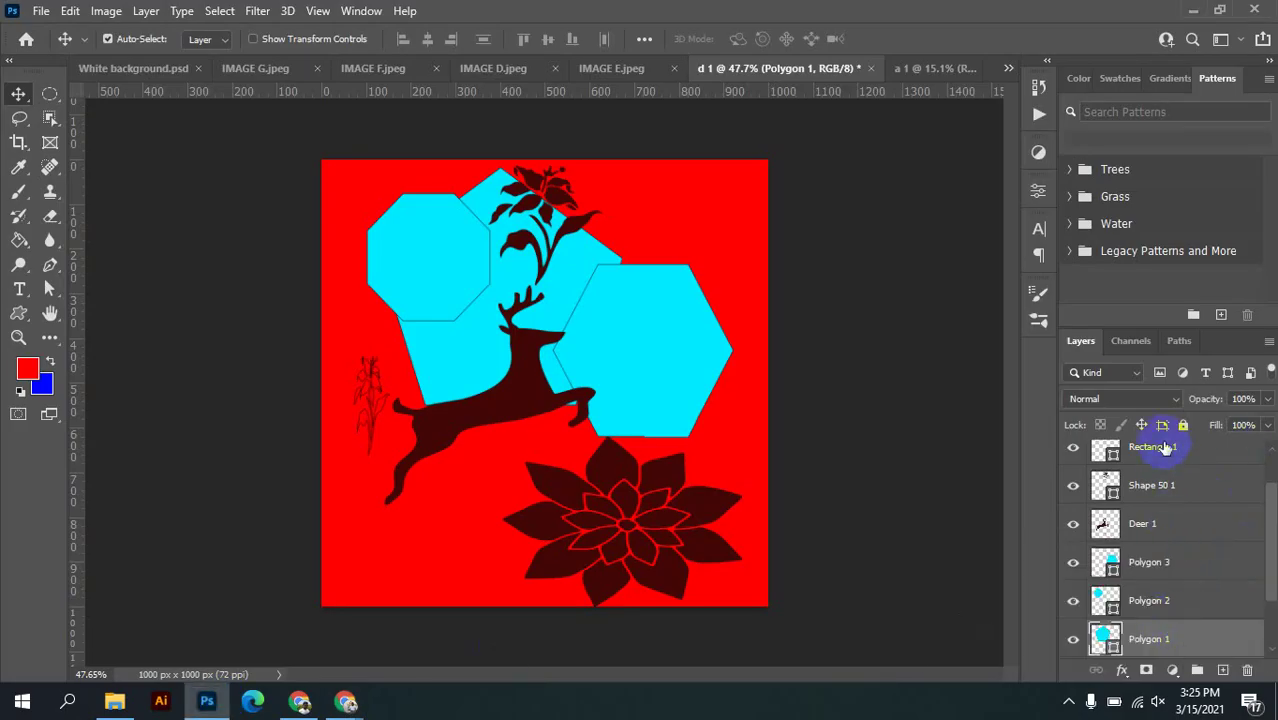
# Review the document's layer stack and the list of available panels, and select the Rectangle 1 layer
pyautogui.scroll(-2, 1199, 486)
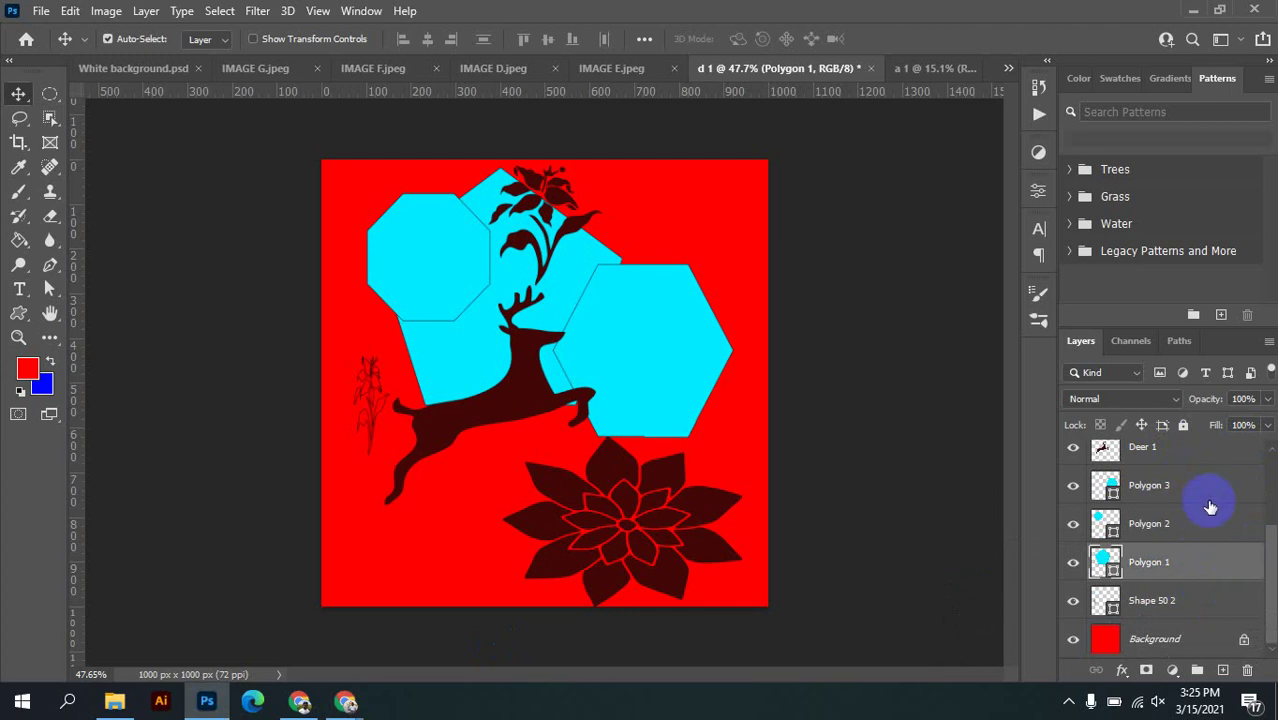
pyautogui.click(361, 11)
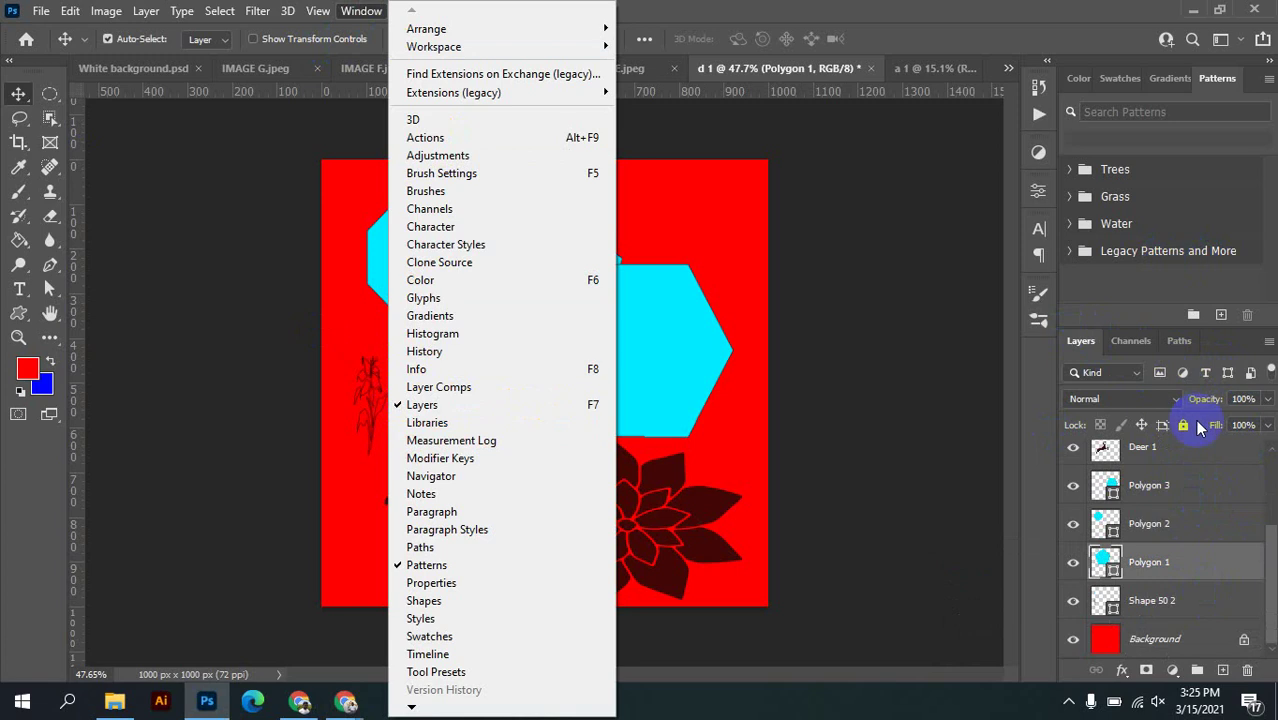
pyautogui.click(919, 220)
pyautogui.scroll(3, 1170, 565)
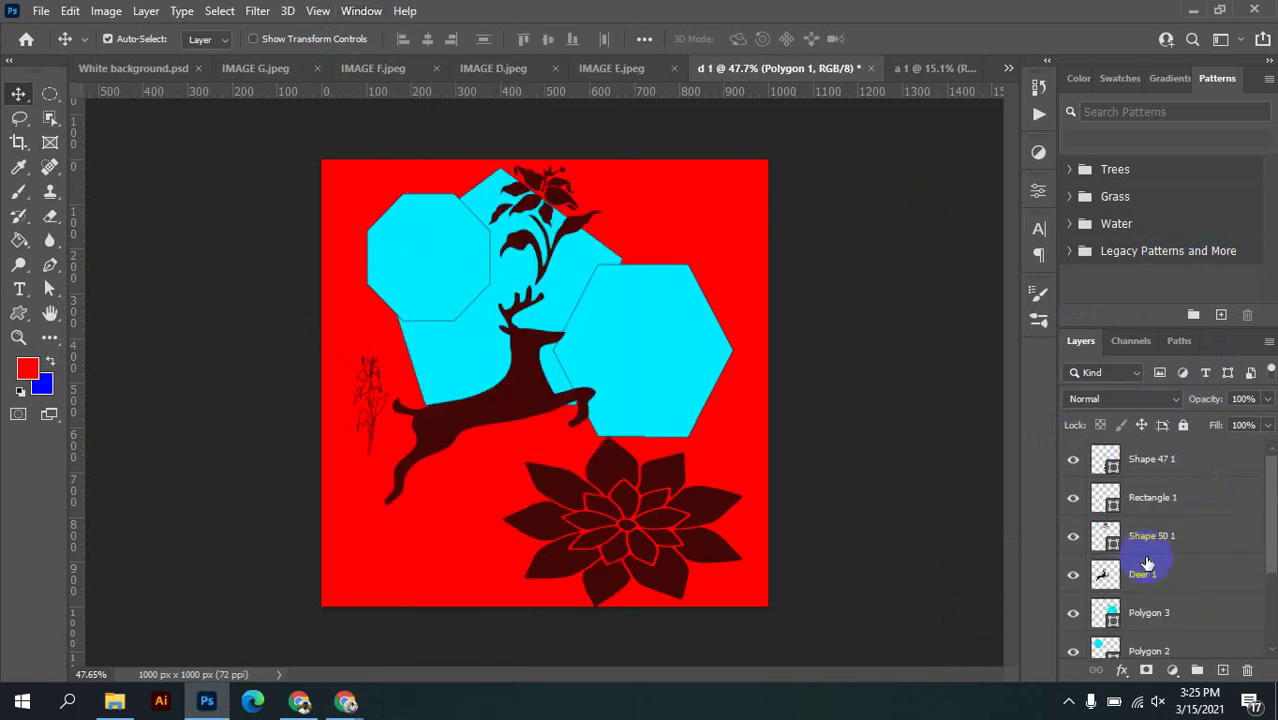
pyautogui.click(1200, 513)
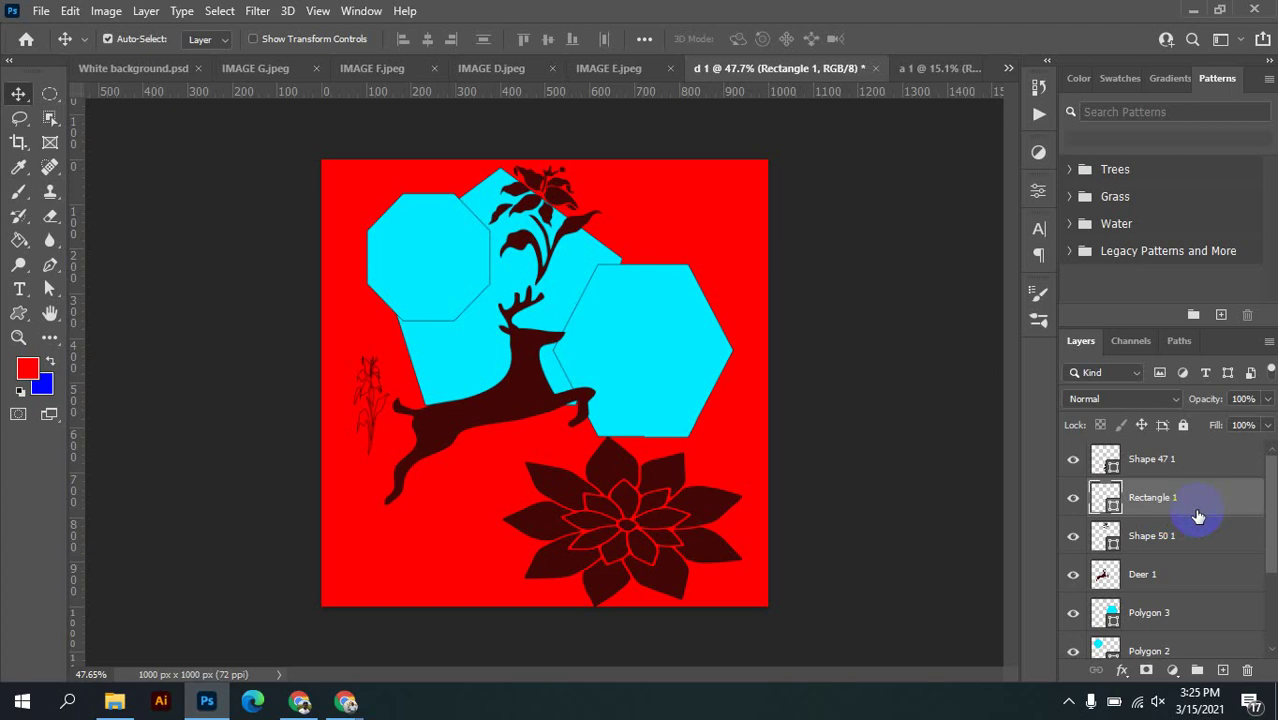
# Show the color picker and the swatch groups, and expand ANPA Colors within Legacy Swatches
pyautogui.click(1079, 78)
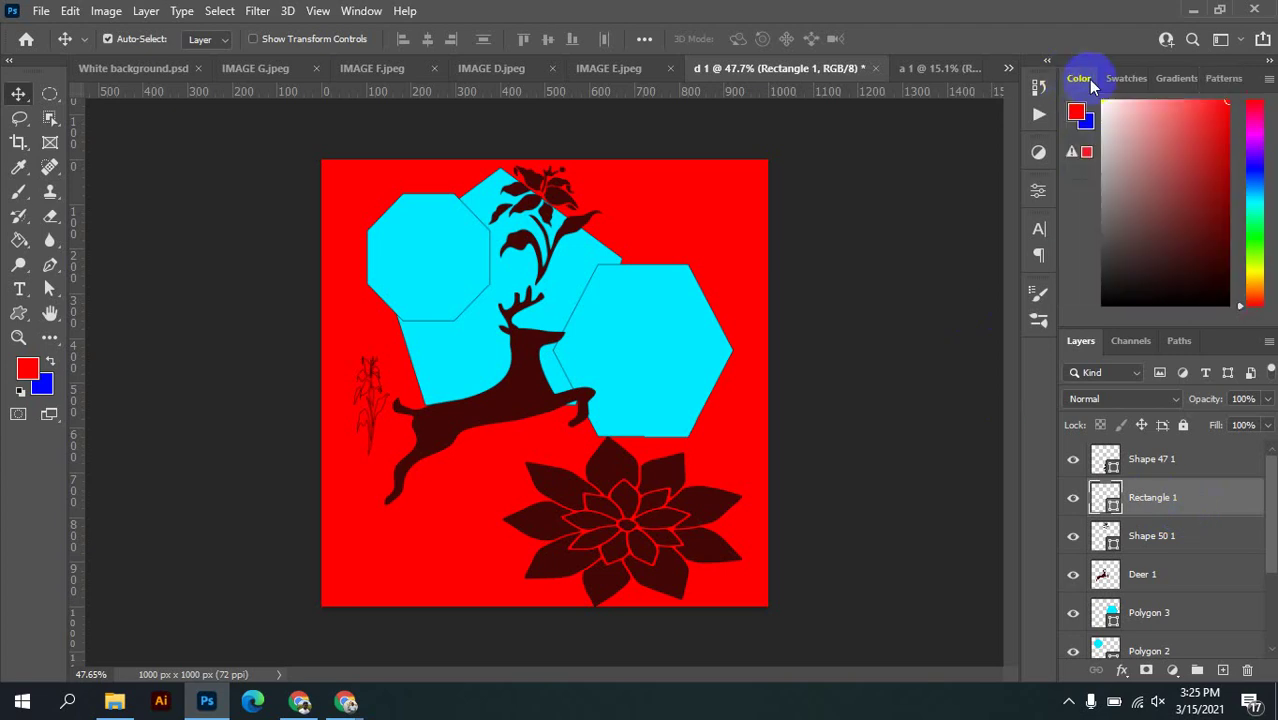
pyautogui.click(1120, 79)
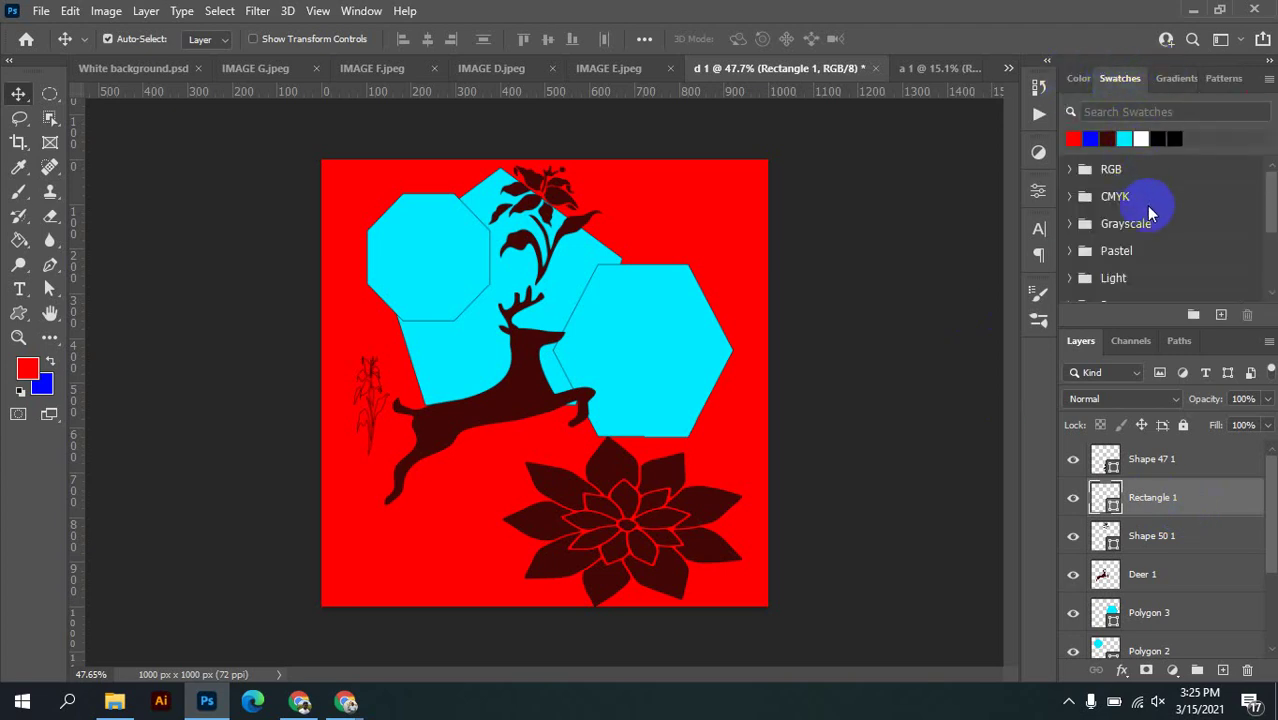
pyautogui.scroll(-1, 1165, 225)
pyautogui.scroll(-2, 1165, 236)
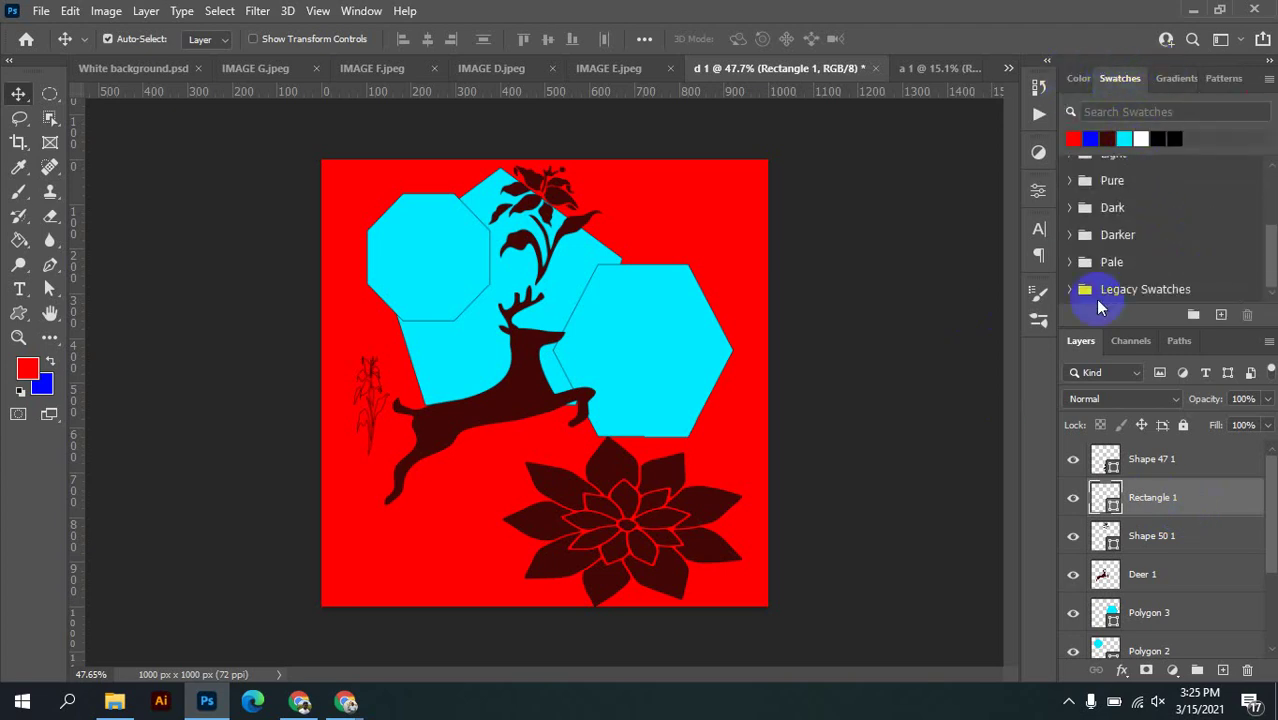
pyautogui.click(1073, 291)
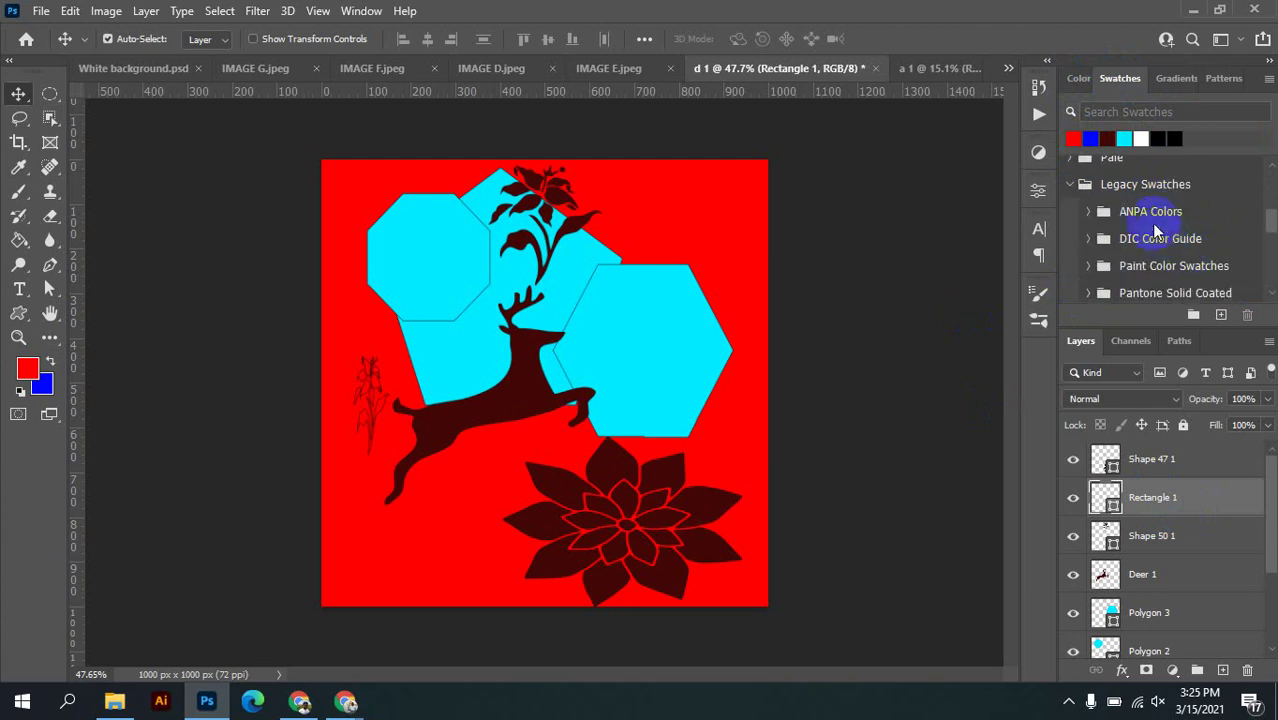
pyautogui.click(1147, 206)
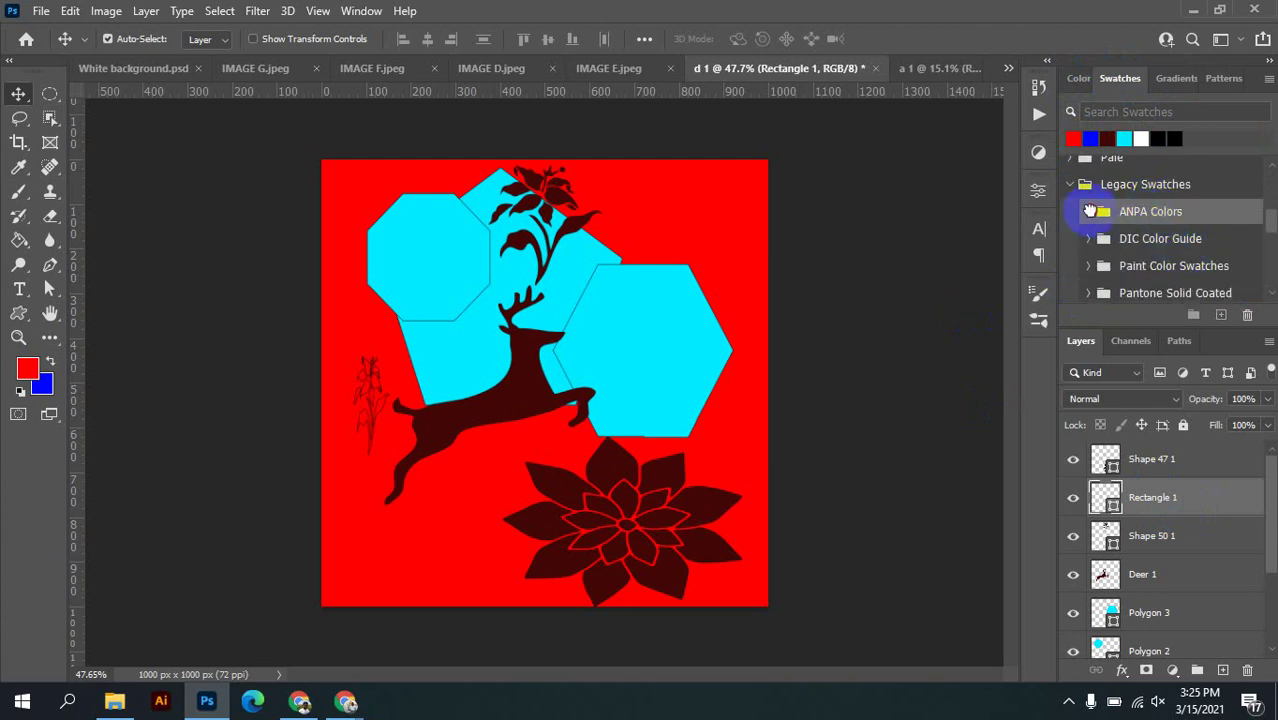
pyautogui.click(1090, 211)
# Look through the ANPA Colors swatches, and collapse both that group and Legacy Swatches
pyautogui.scroll(-5, 1216, 258)
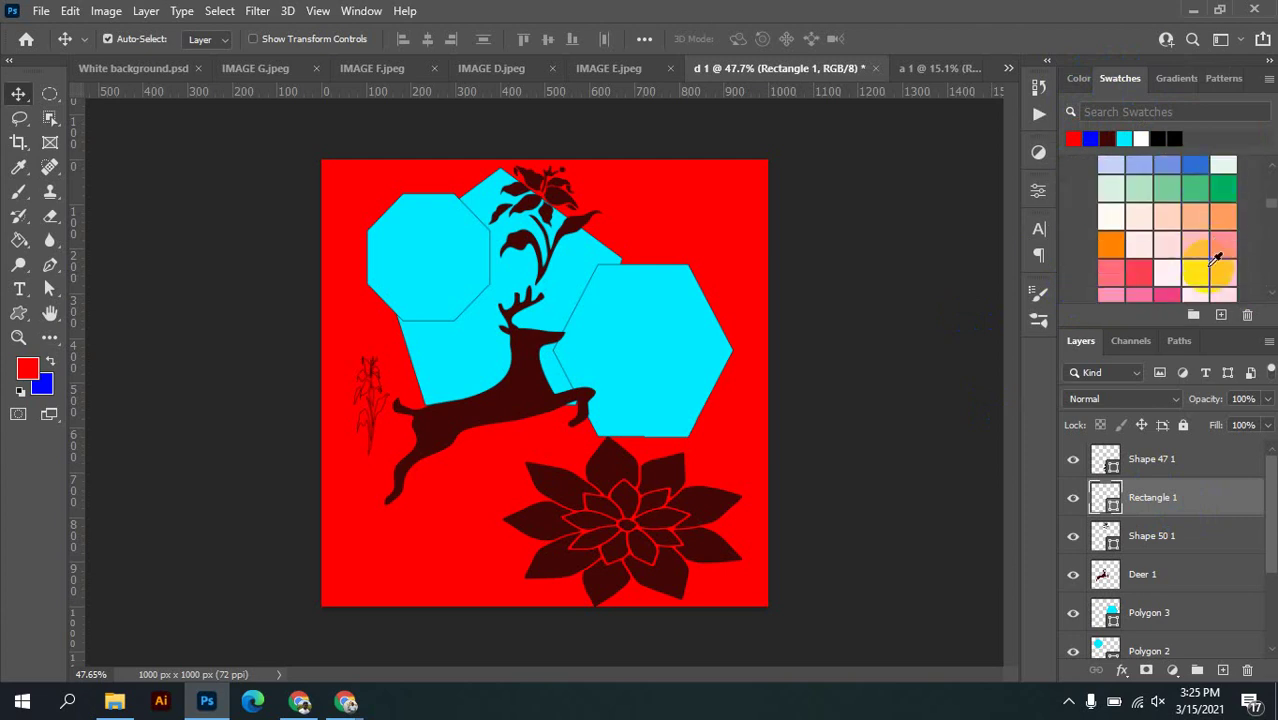
pyautogui.scroll(-8, 1216, 258)
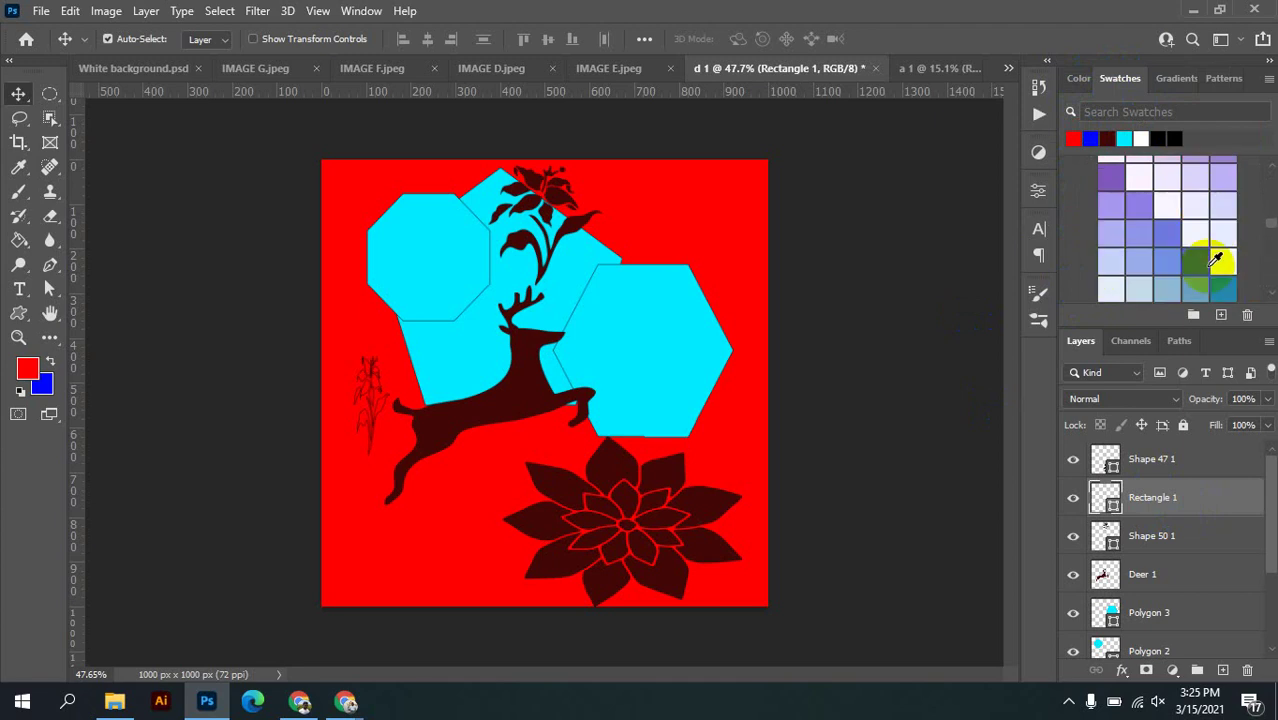
pyautogui.scroll(-8, 1216, 258)
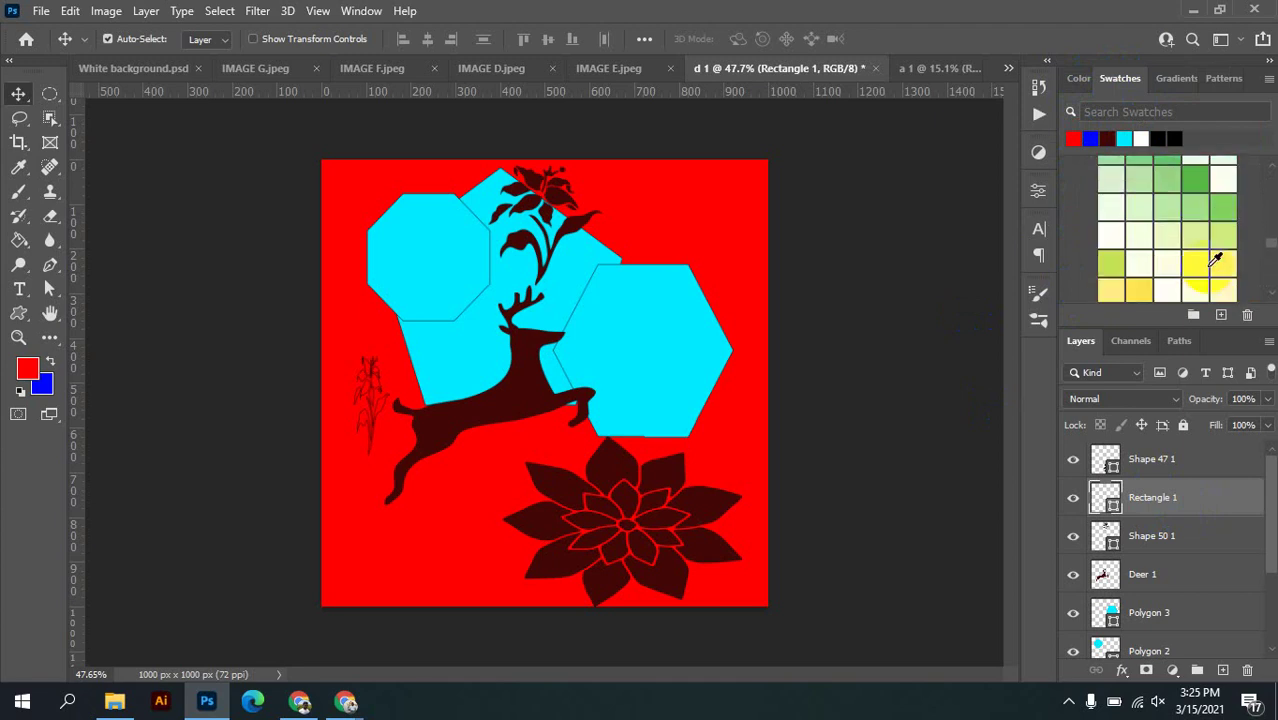
pyautogui.scroll(-8, 1216, 258)
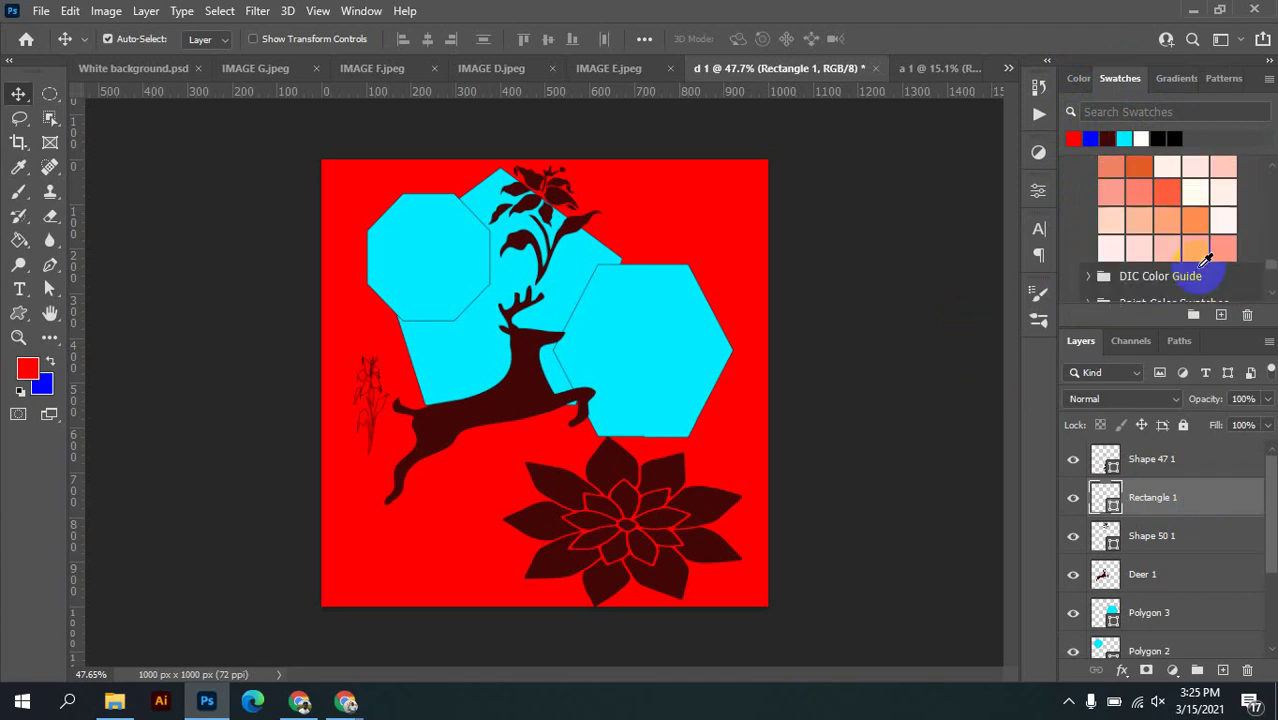
pyautogui.scroll(-3, 1207, 259)
pyautogui.moveTo(1273, 272)
pyautogui.mouseDown()
pyautogui.moveTo(1270, 134)
pyautogui.moveTo(1272, 197)
pyautogui.moveTo(1264, 177)
pyautogui.mouseUp()
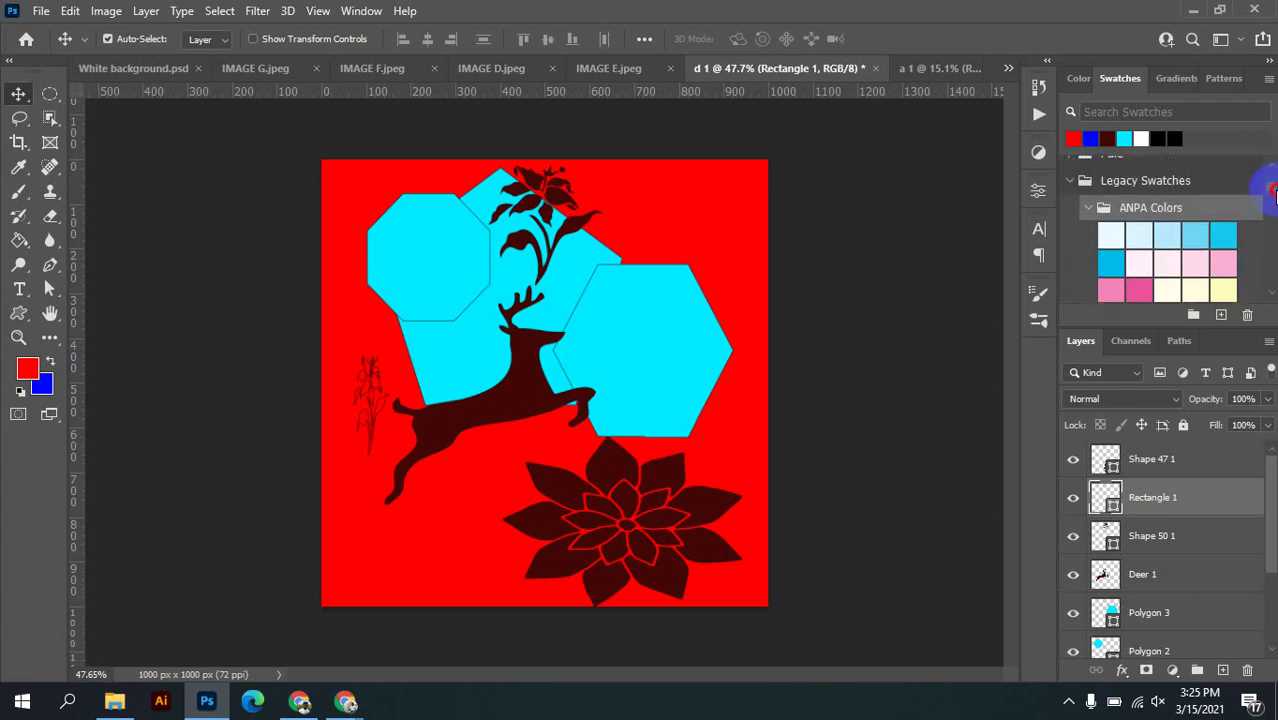
pyautogui.click(1088, 208)
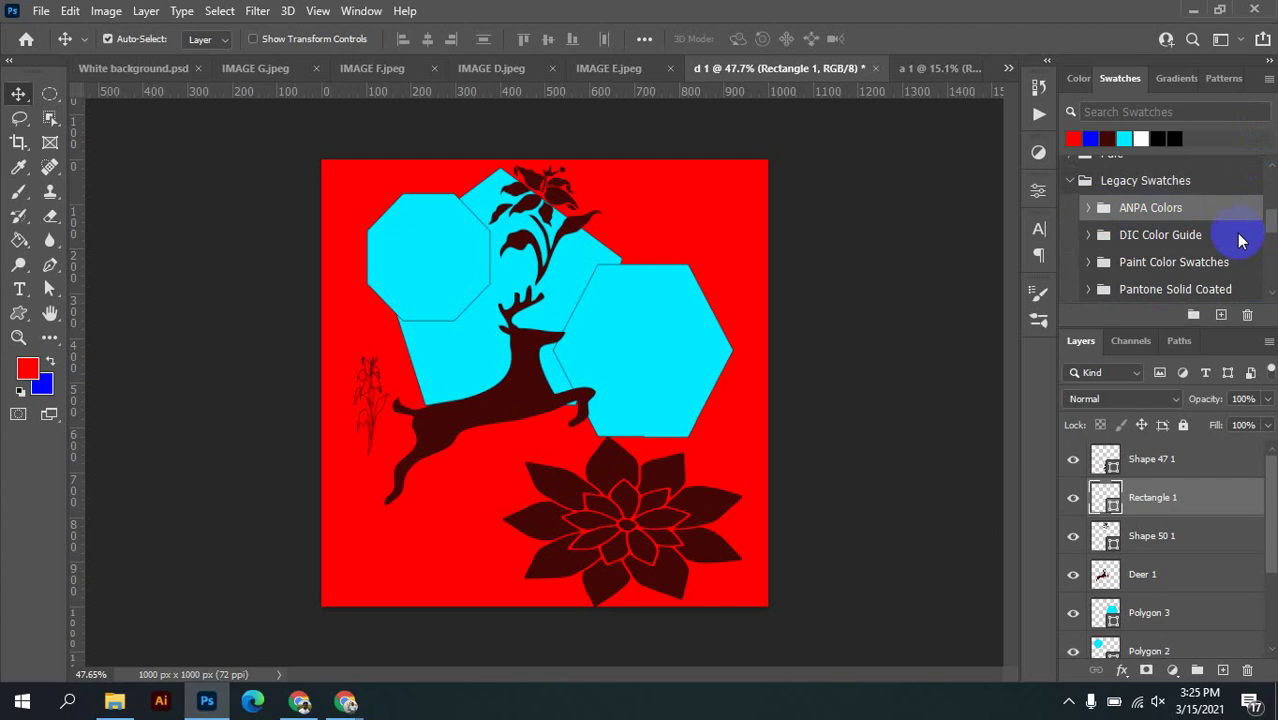
pyautogui.click(1071, 183)
pyautogui.scroll(4, 1196, 240)
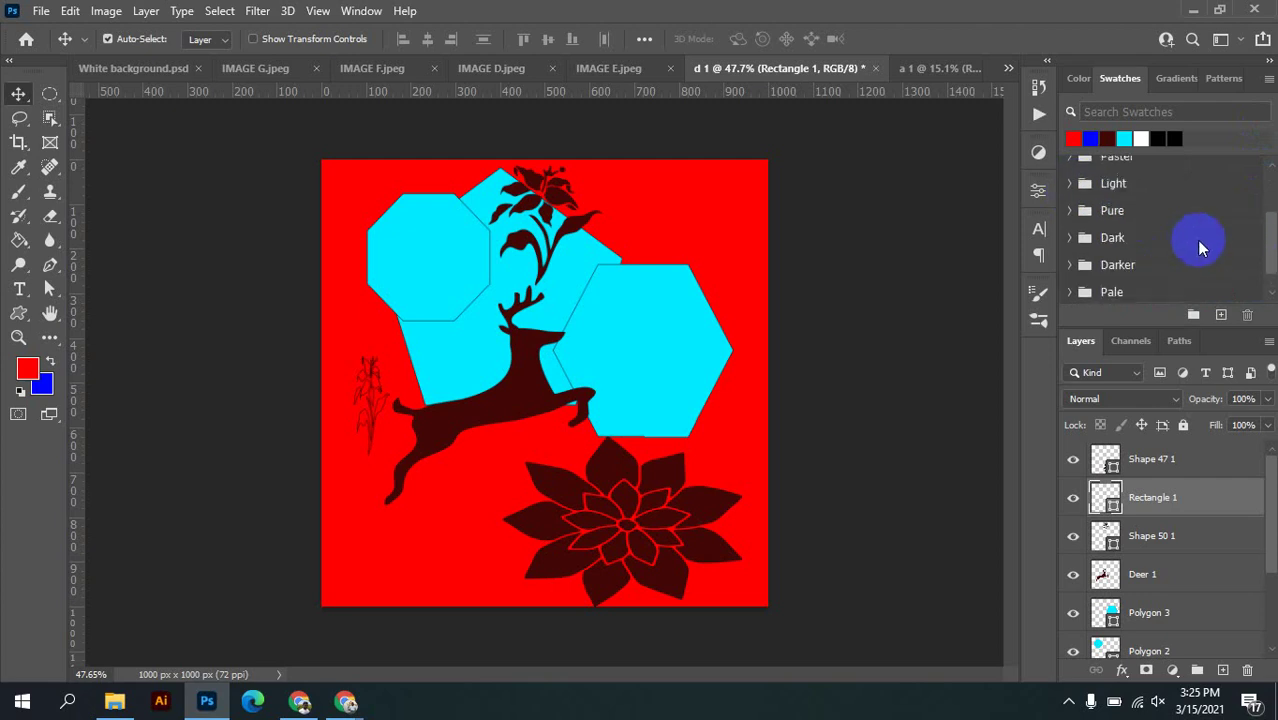
# Examine the gradient presets, peeking into the Basics, Blues and Purples groups and reviewing the remaining groups
pyautogui.click(1163, 82)
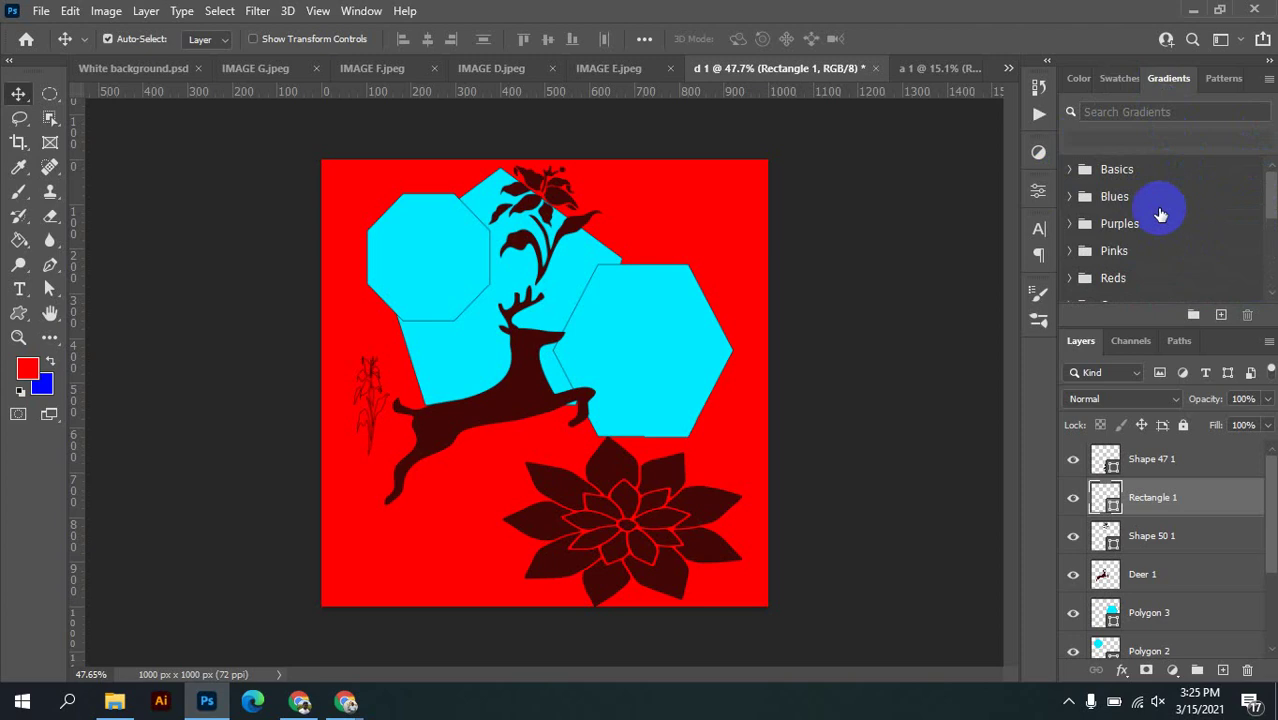
pyautogui.click(1070, 169)
pyautogui.click(1070, 169)
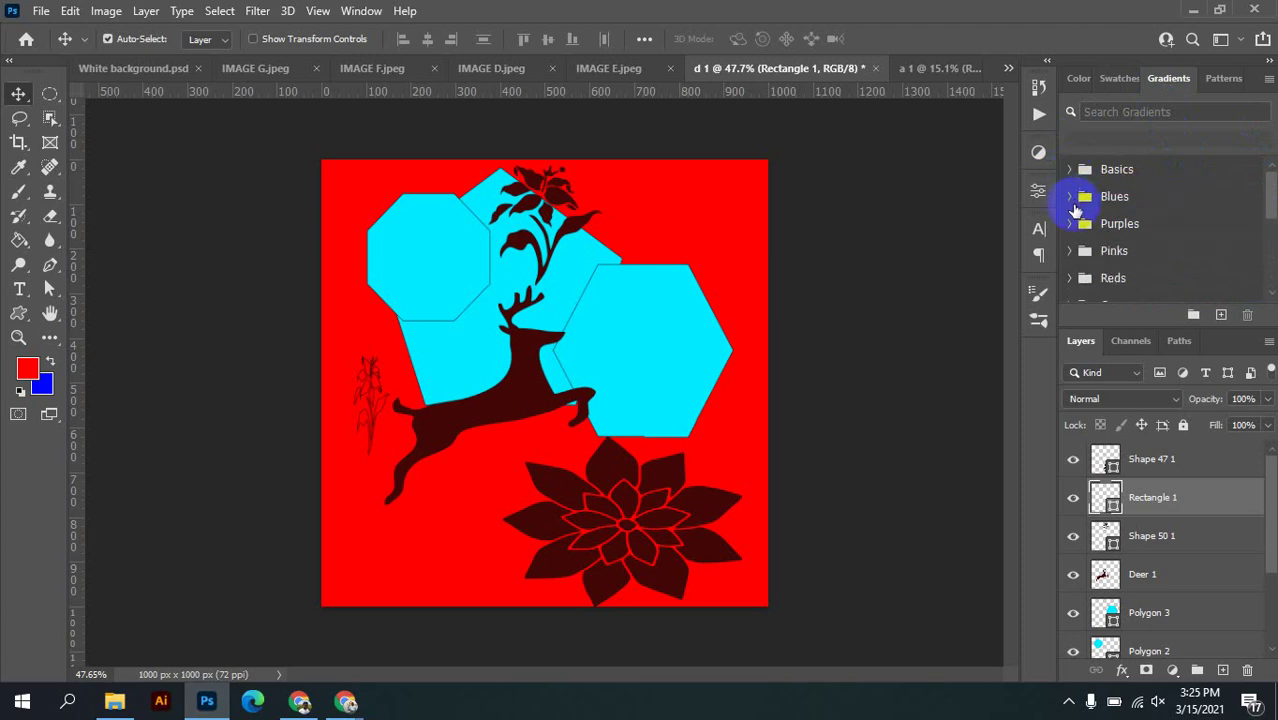
pyautogui.click(1071, 196)
pyautogui.click(1071, 196)
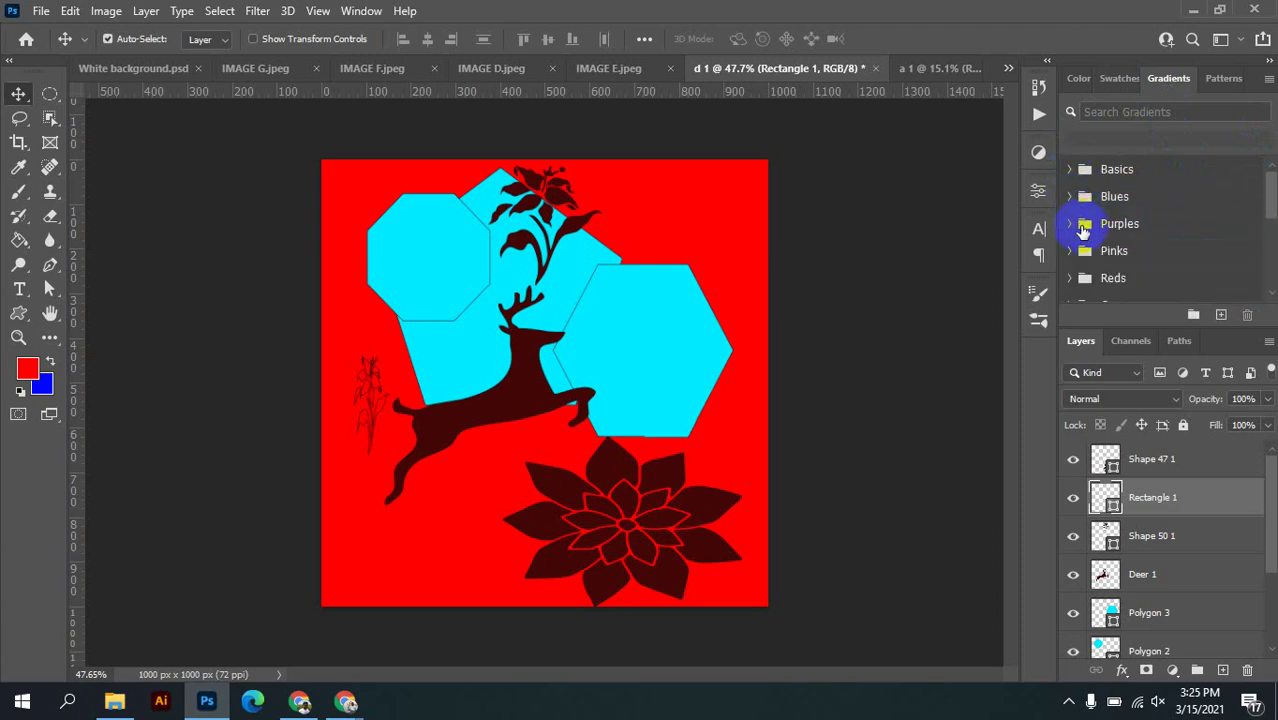
pyautogui.click(1070, 223)
pyautogui.click(1070, 223)
pyautogui.scroll(-4, 1084, 234)
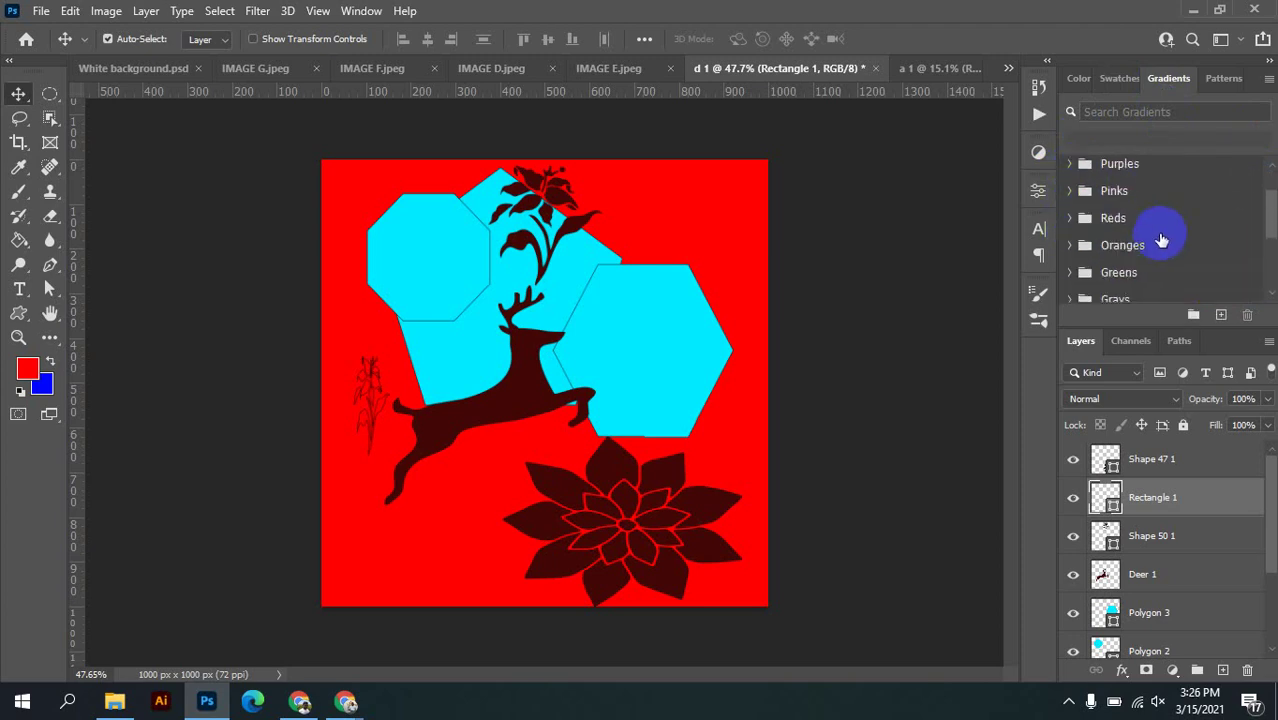
pyautogui.scroll(-2, 1168, 265)
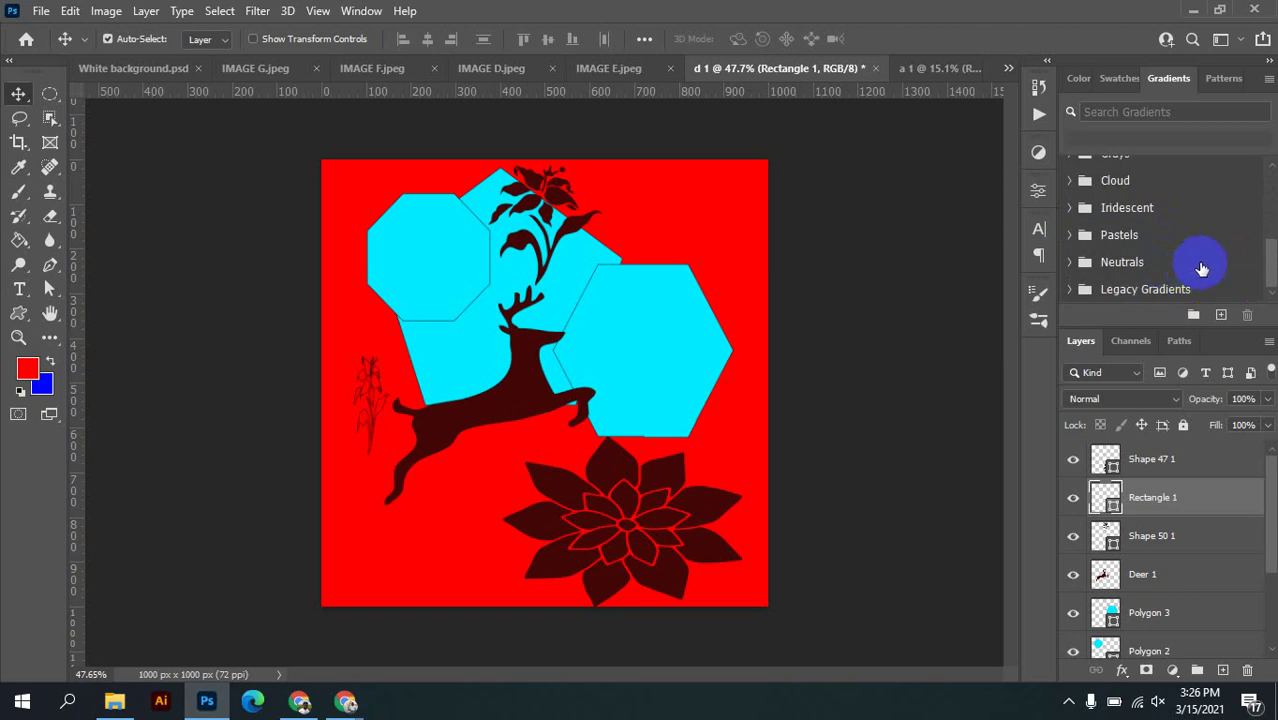
# Show the pattern presets and examine the Stone patterns under 2019 Patterns in Legacy Patterns and More
pyautogui.click(1228, 88)
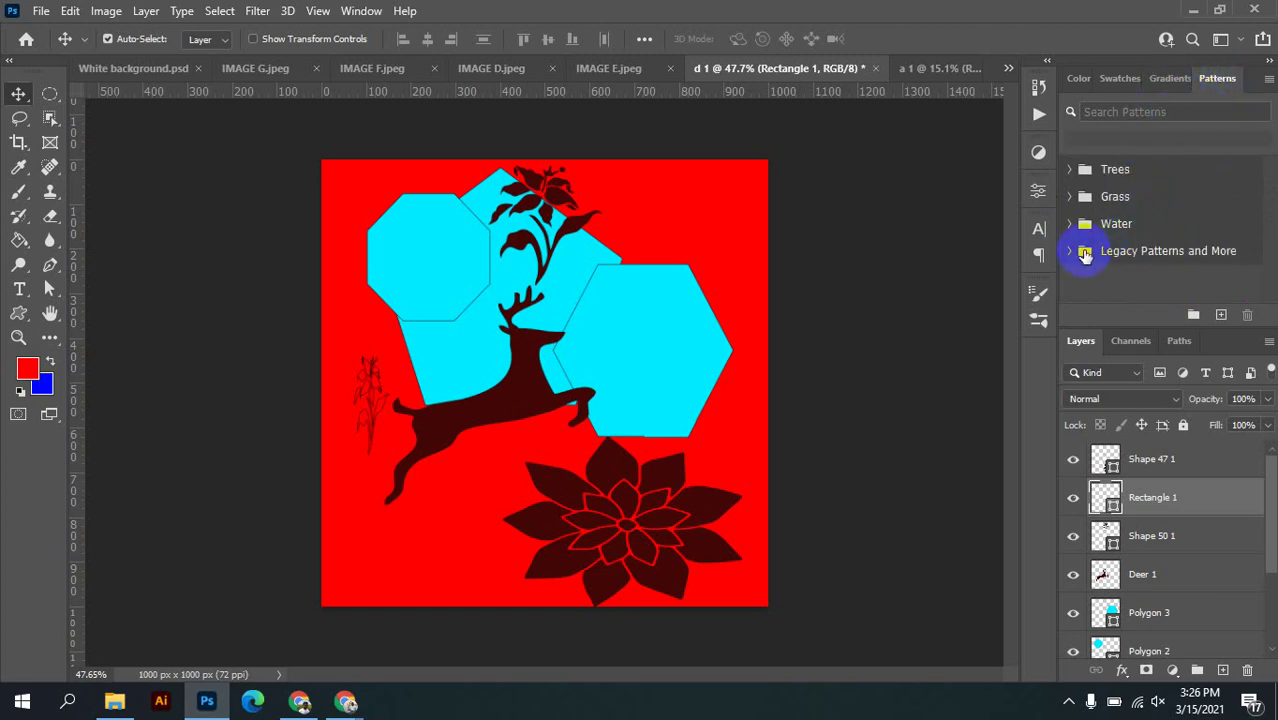
pyautogui.click(1068, 250)
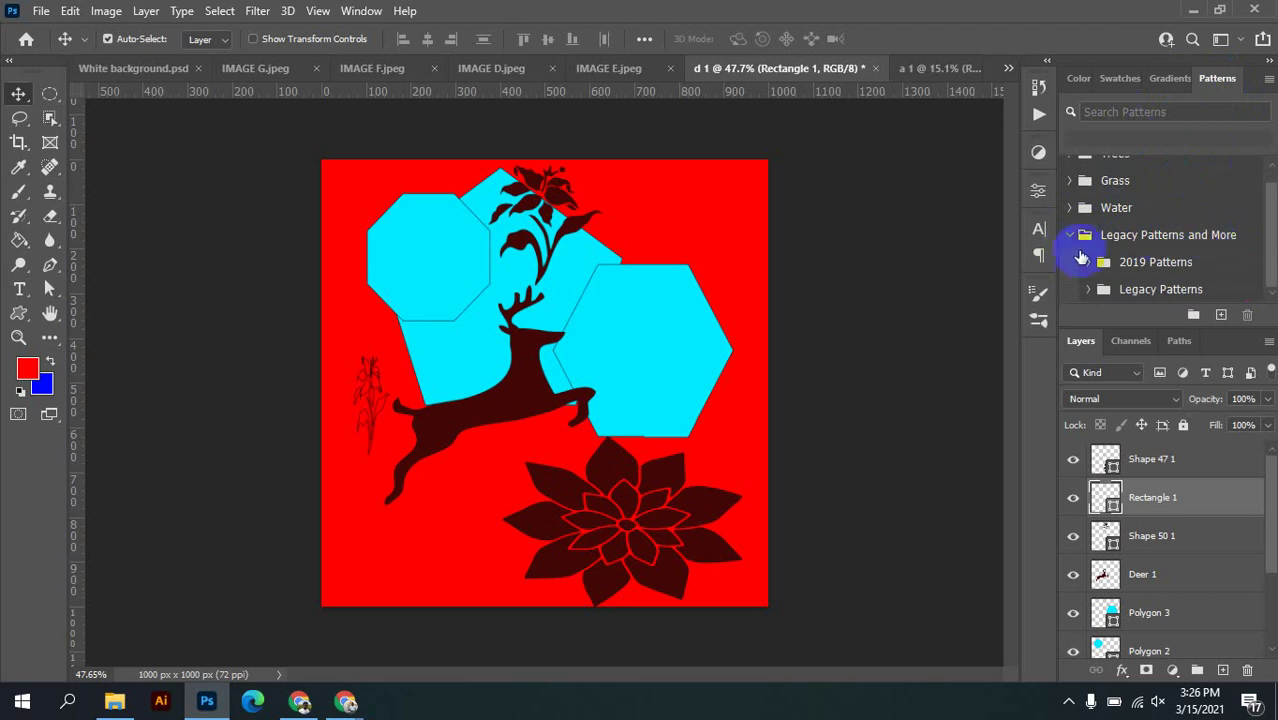
pyautogui.click(1085, 270)
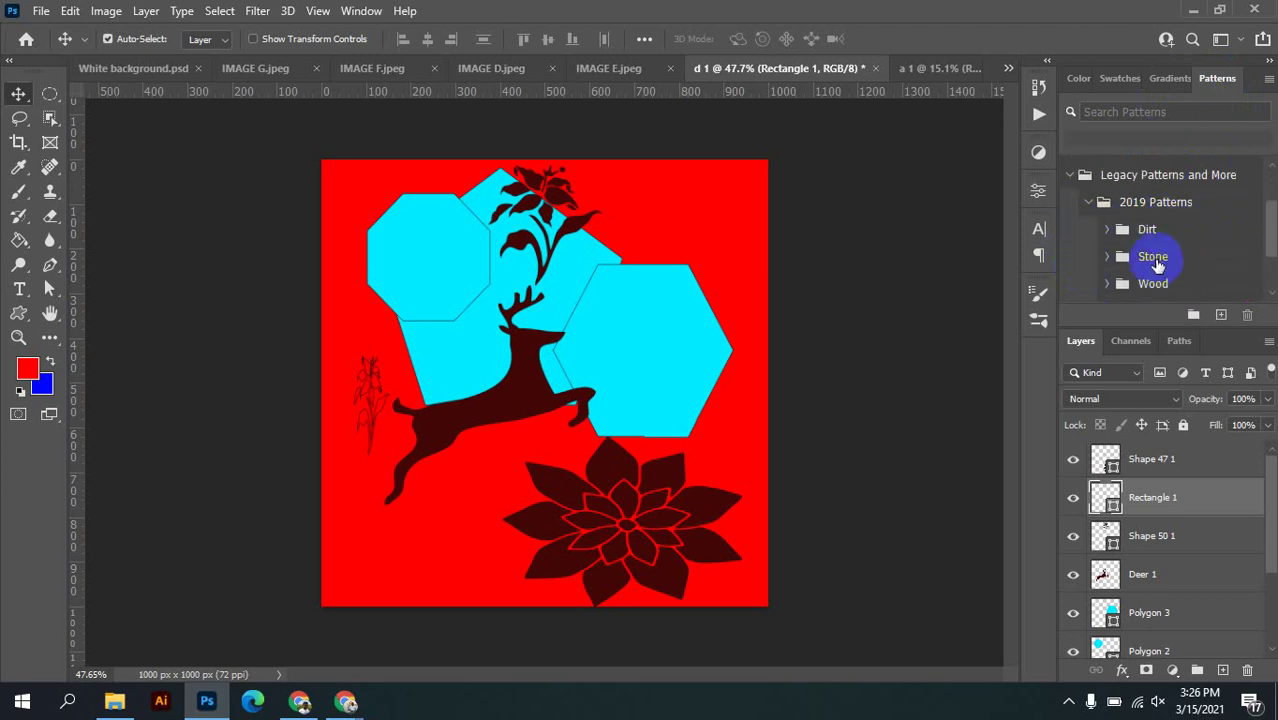
pyautogui.click(1118, 262)
pyautogui.click(1118, 262)
pyautogui.scroll(-3, 1218, 258)
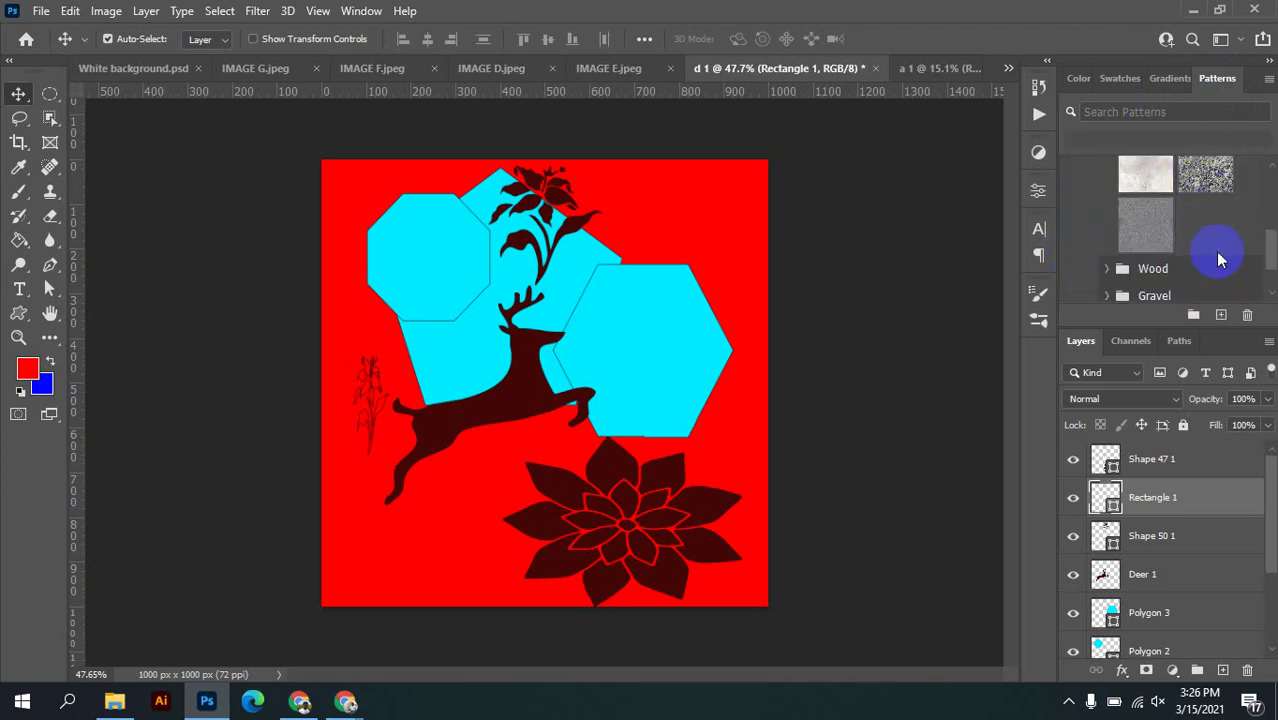
pyautogui.scroll(3, 1178, 248)
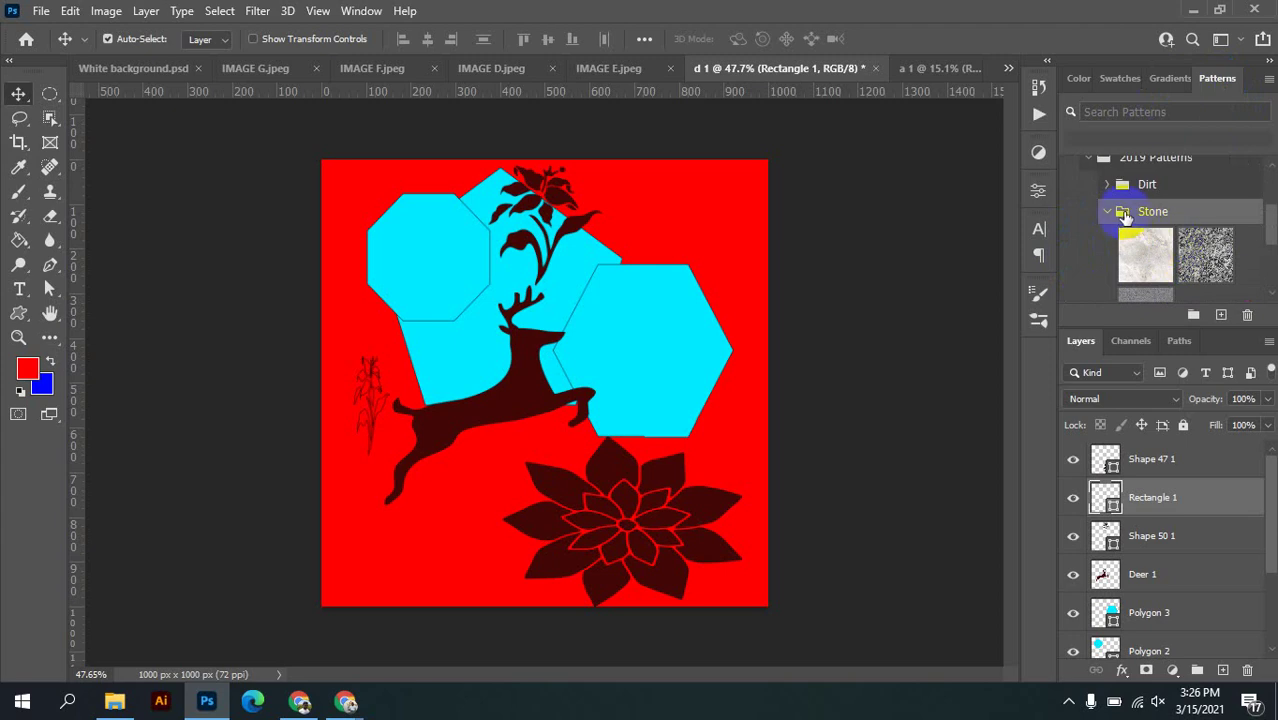
pyautogui.click(1118, 210)
# Examine the Wood patterns within 2019 Patterns and collapse the group again
pyautogui.scroll(-1, 1212, 231)
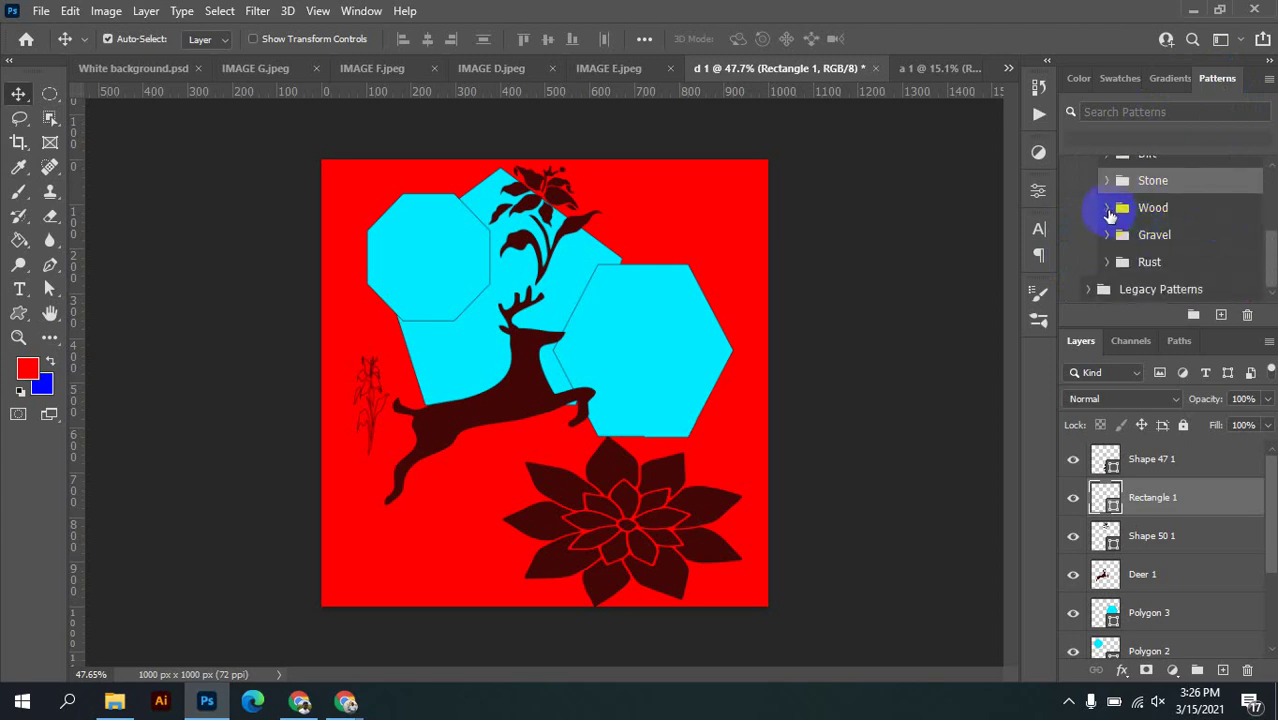
pyautogui.click(1108, 206)
pyautogui.scroll(-2, 1201, 227)
pyautogui.scroll(-2, 1201, 227)
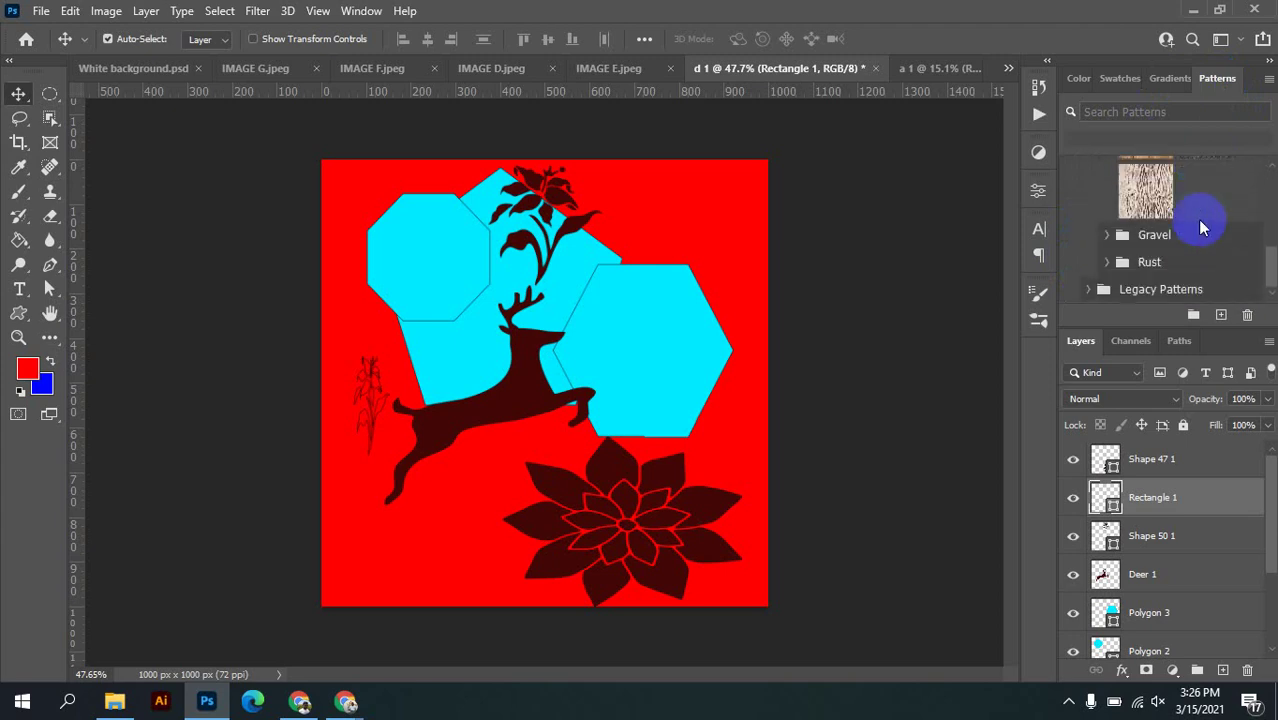
pyautogui.scroll(4, 1199, 222)
pyautogui.click(1108, 221)
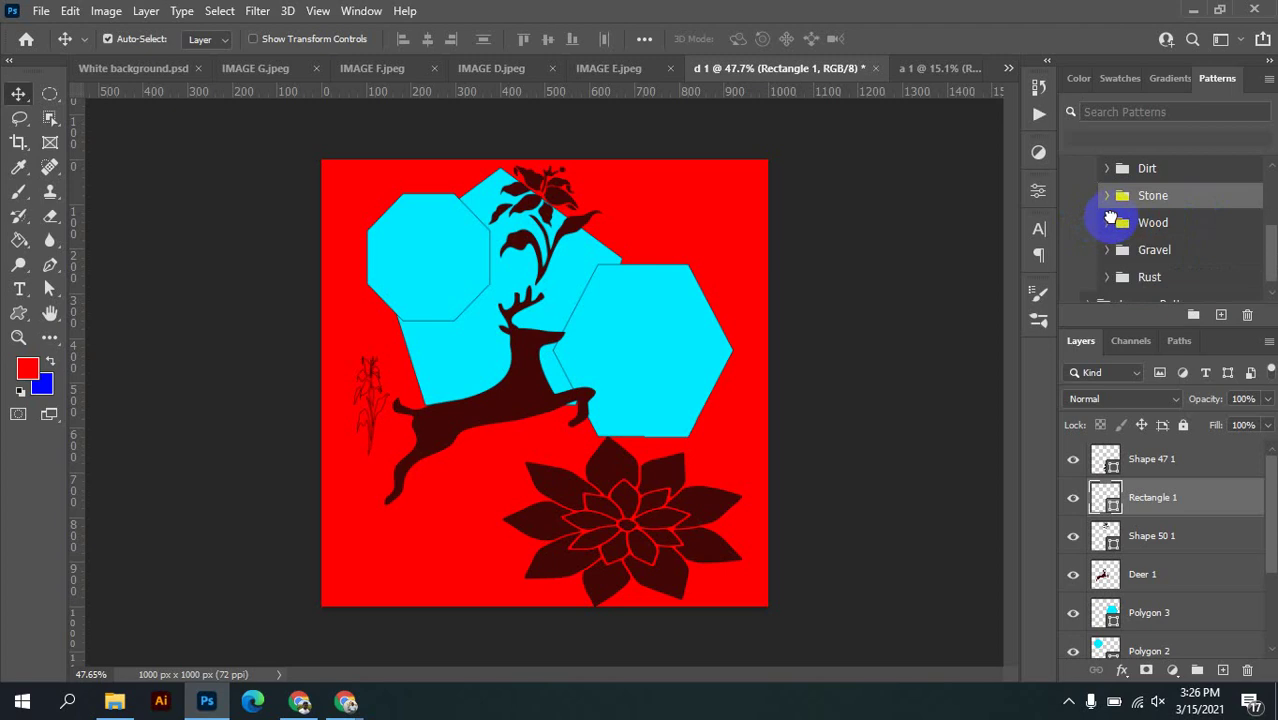
# Collapse the 2019 Patterns group and its parent, Legacy Patterns and More
pyautogui.scroll(2, 1115, 218)
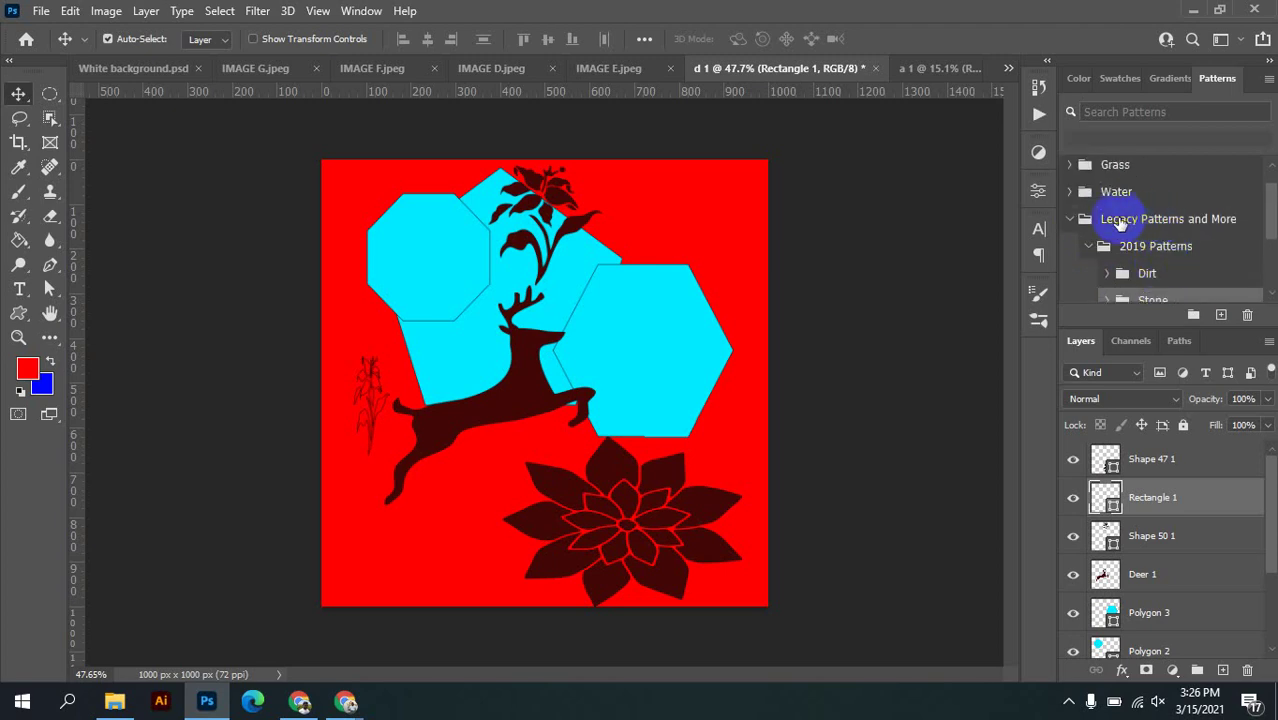
pyautogui.click(1095, 246)
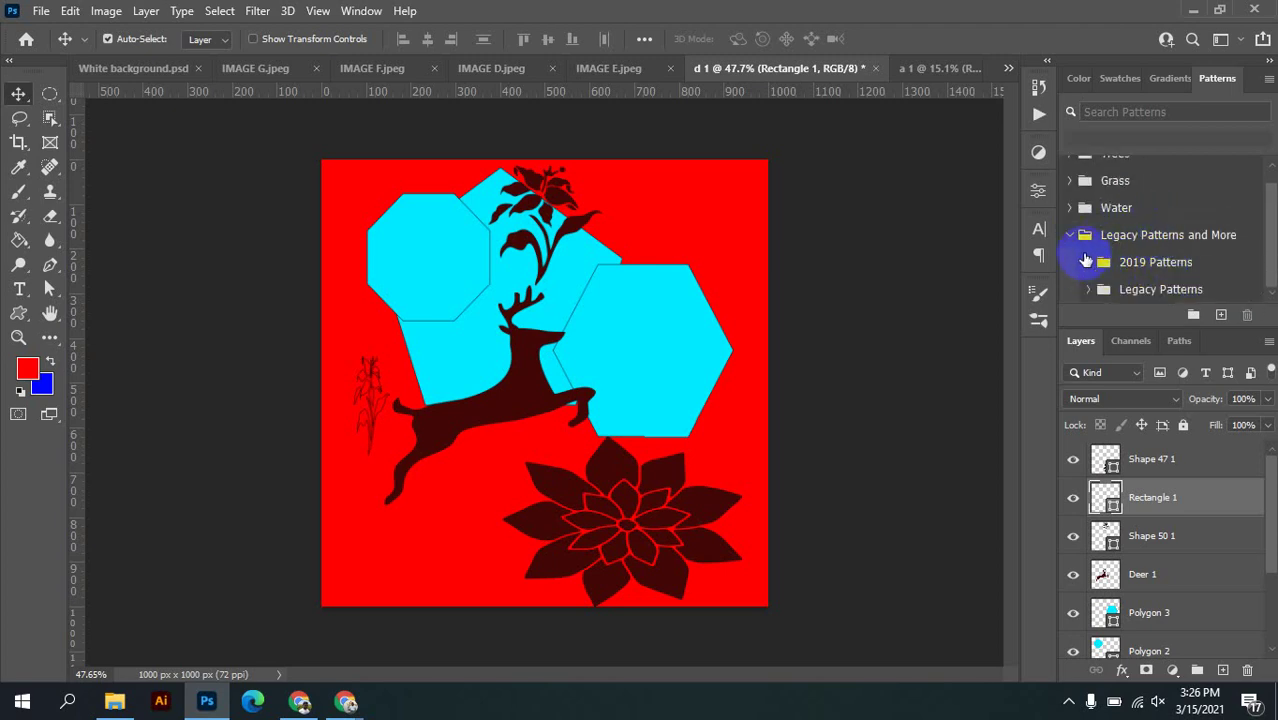
pyautogui.click(1070, 235)
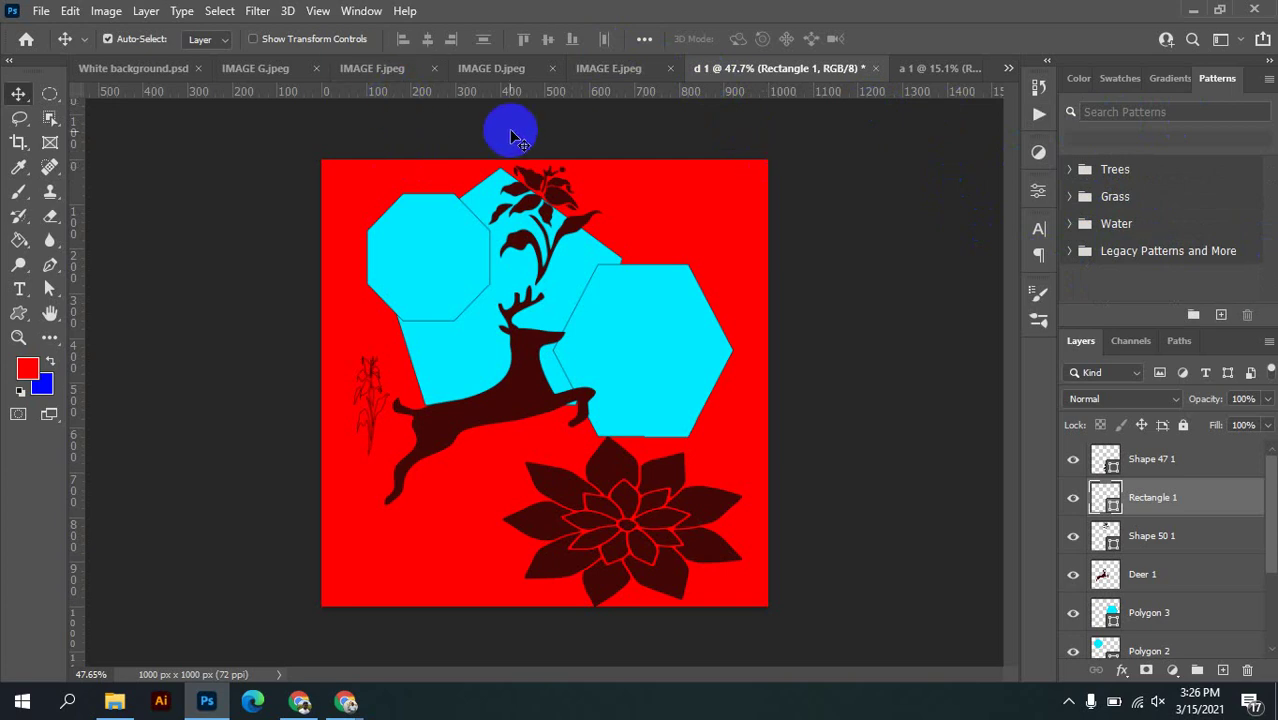
# Glance at the a 1 document, and return to d 1 to show its color channels
pyautogui.click(930, 67)
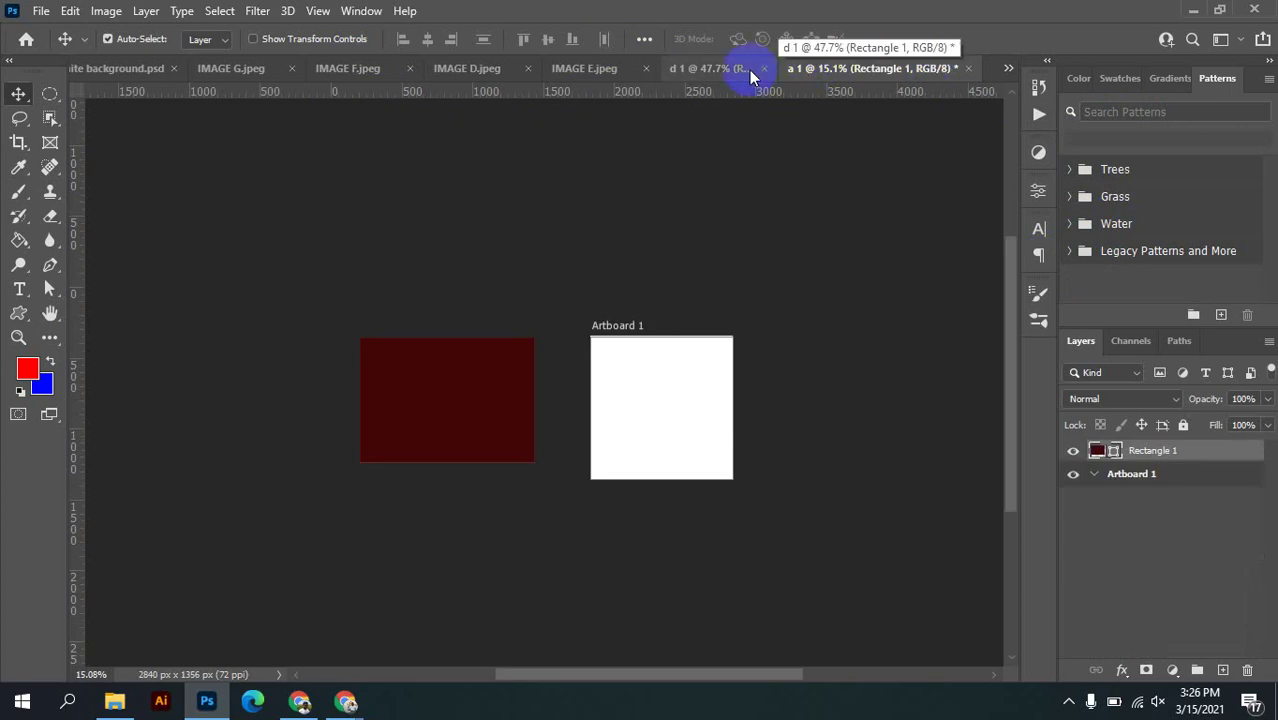
pyautogui.click(707, 68)
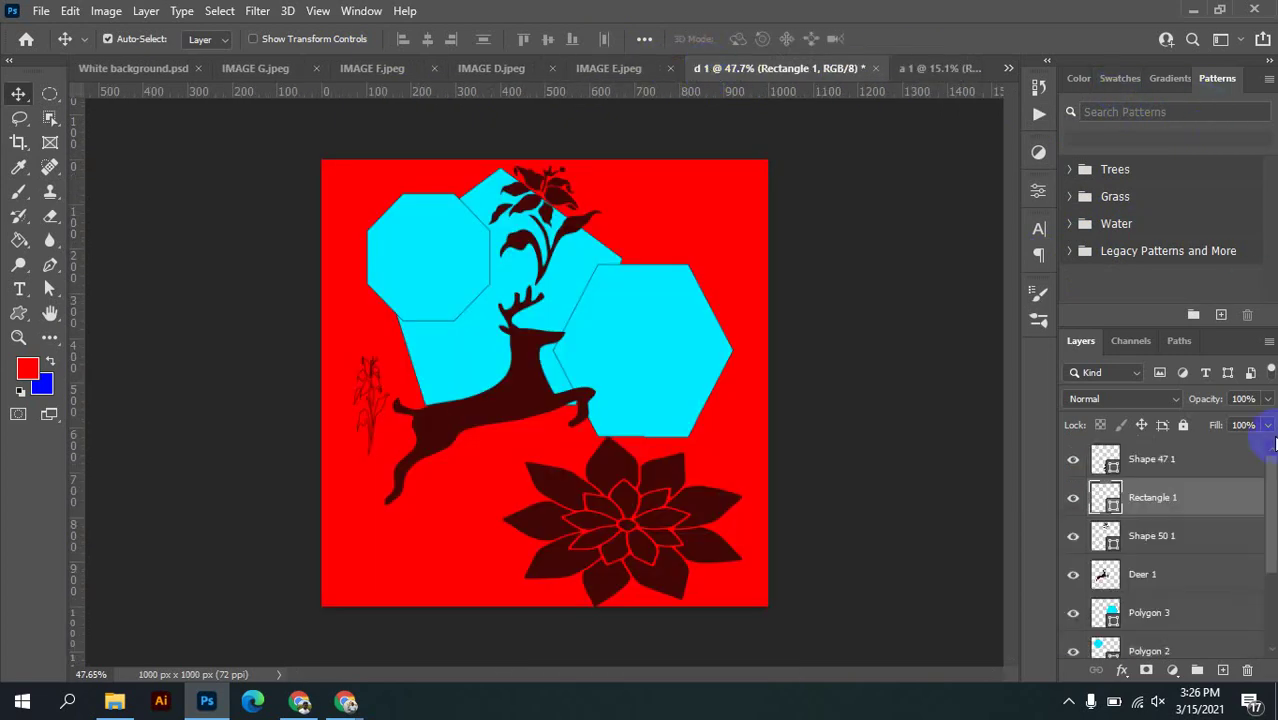
pyautogui.click(1131, 341)
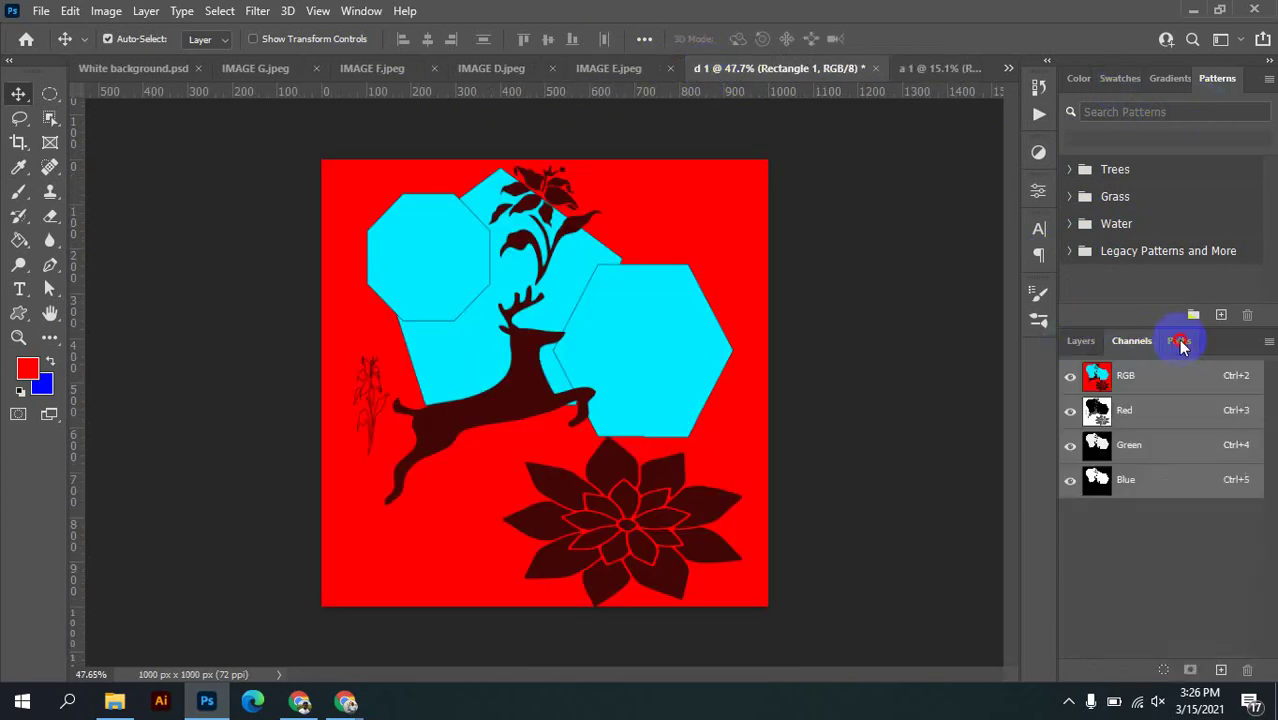
pyautogui.click(1179, 341)
pyautogui.click(1146, 343)
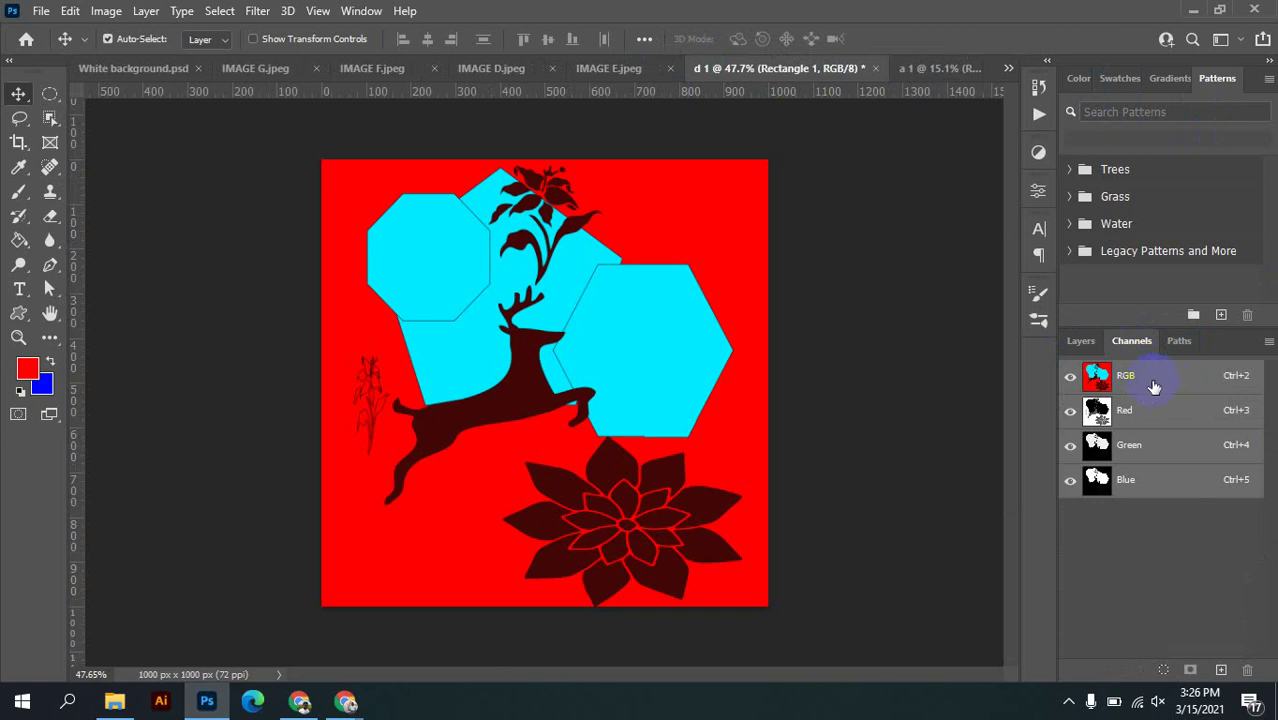
pyautogui.click(533, 322)
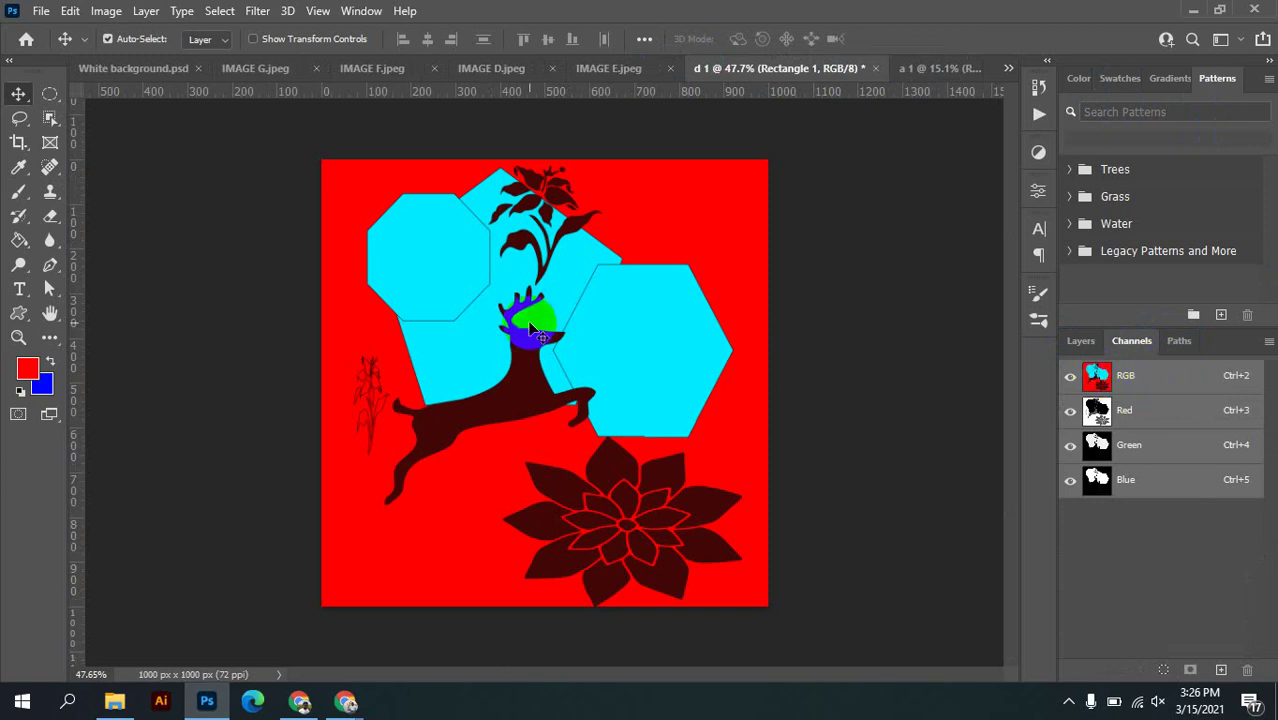
# View the Red channel alone and the image without Red, and restore the RGB composite
pyautogui.click(1156, 416)
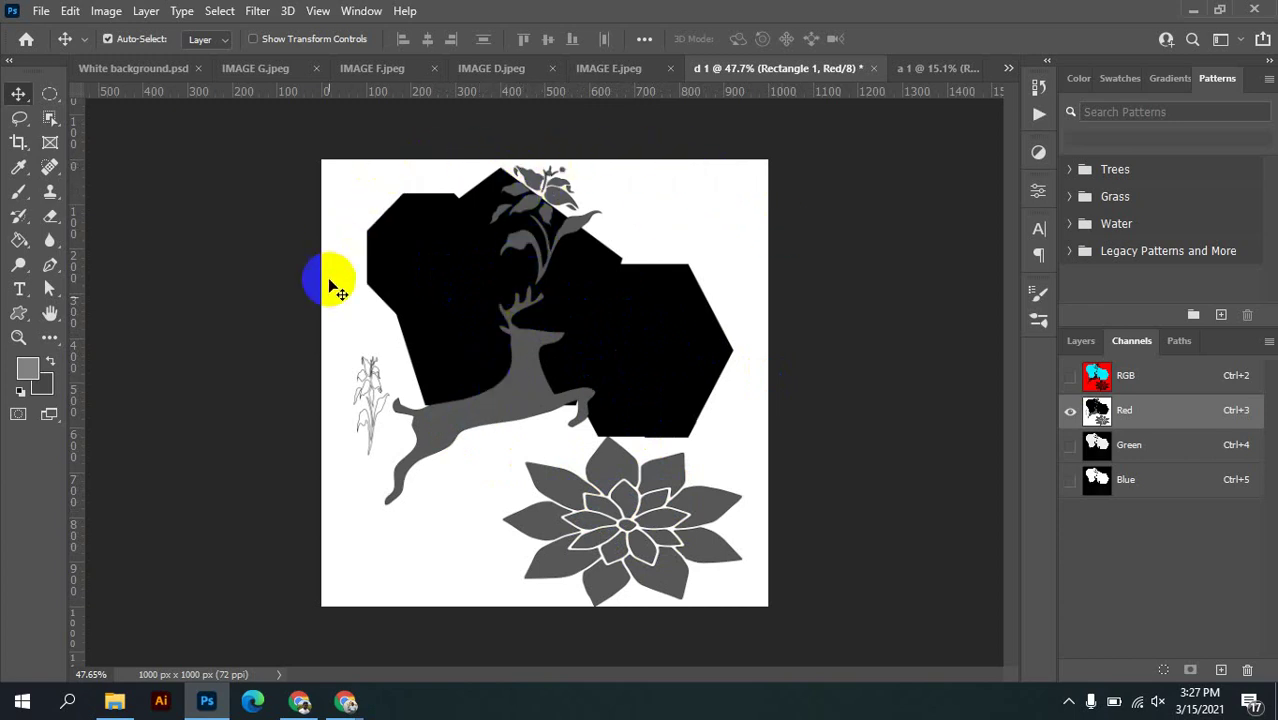
pyautogui.click(1070, 377)
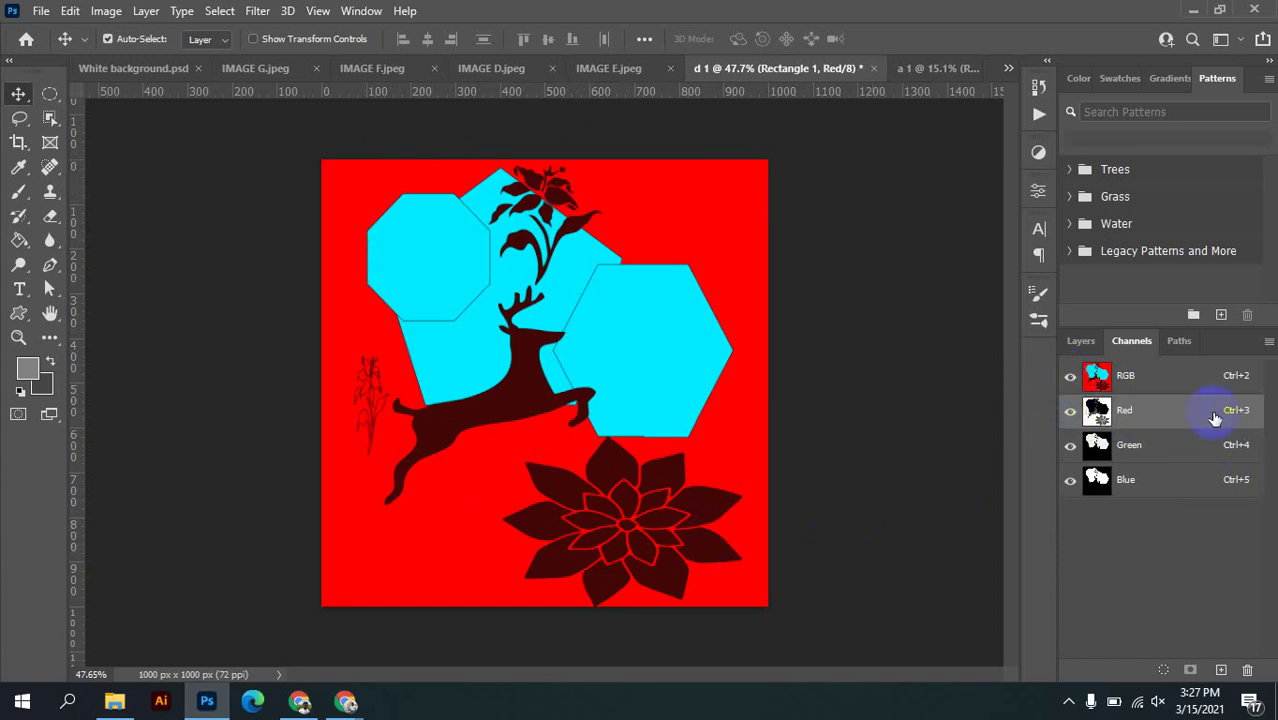
pyautogui.click(1065, 414)
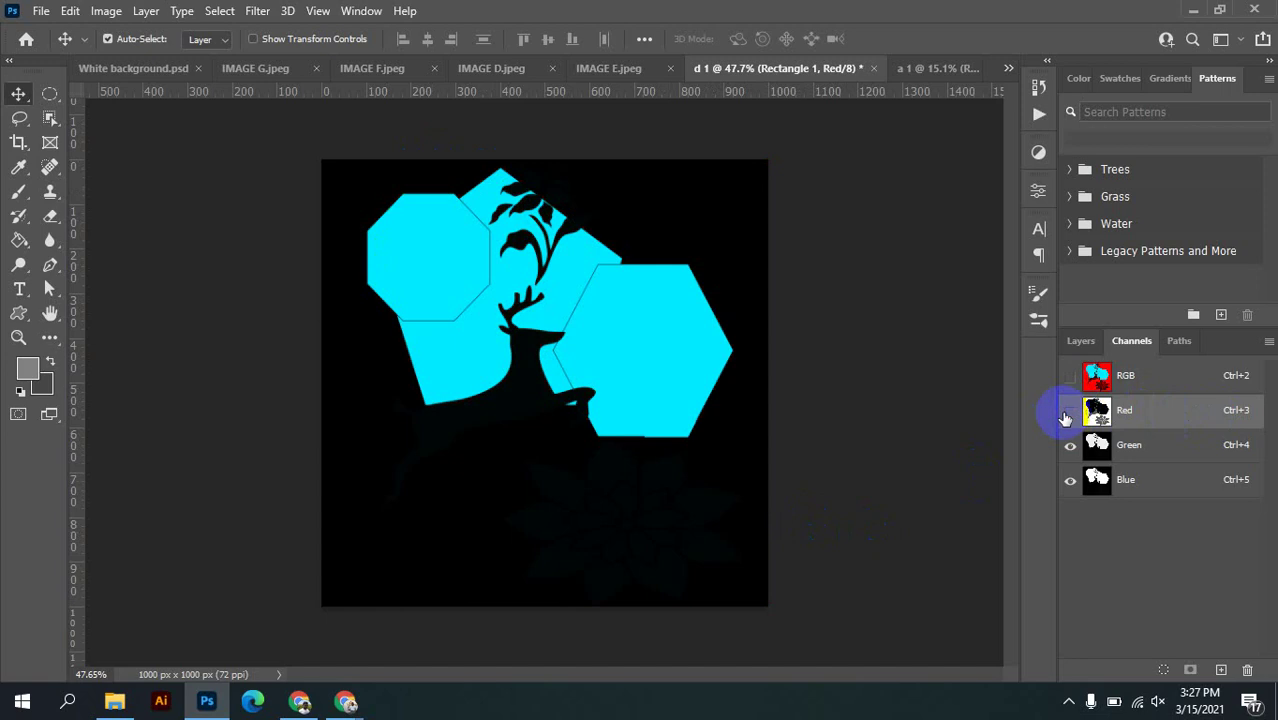
pyautogui.click(1070, 414)
pyautogui.click(1150, 378)
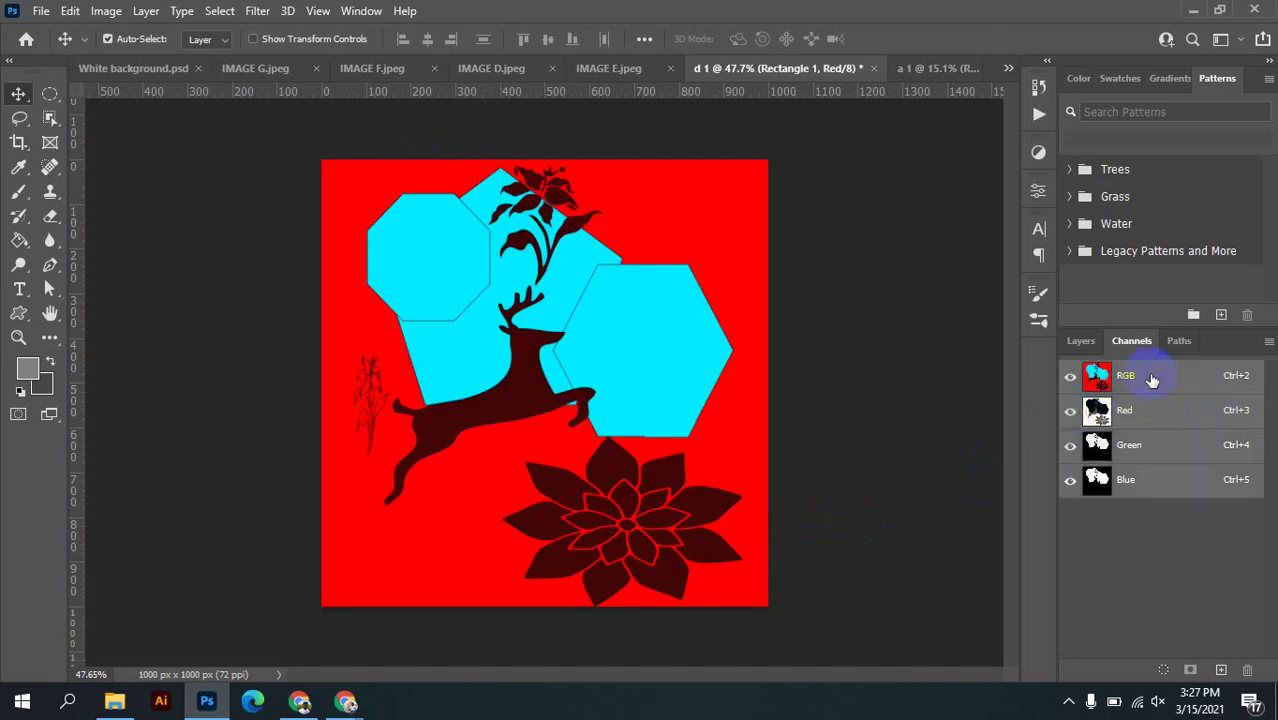
# Load the isolated Red channel as a selection, and deselect it again
pyautogui.click(1164, 413)
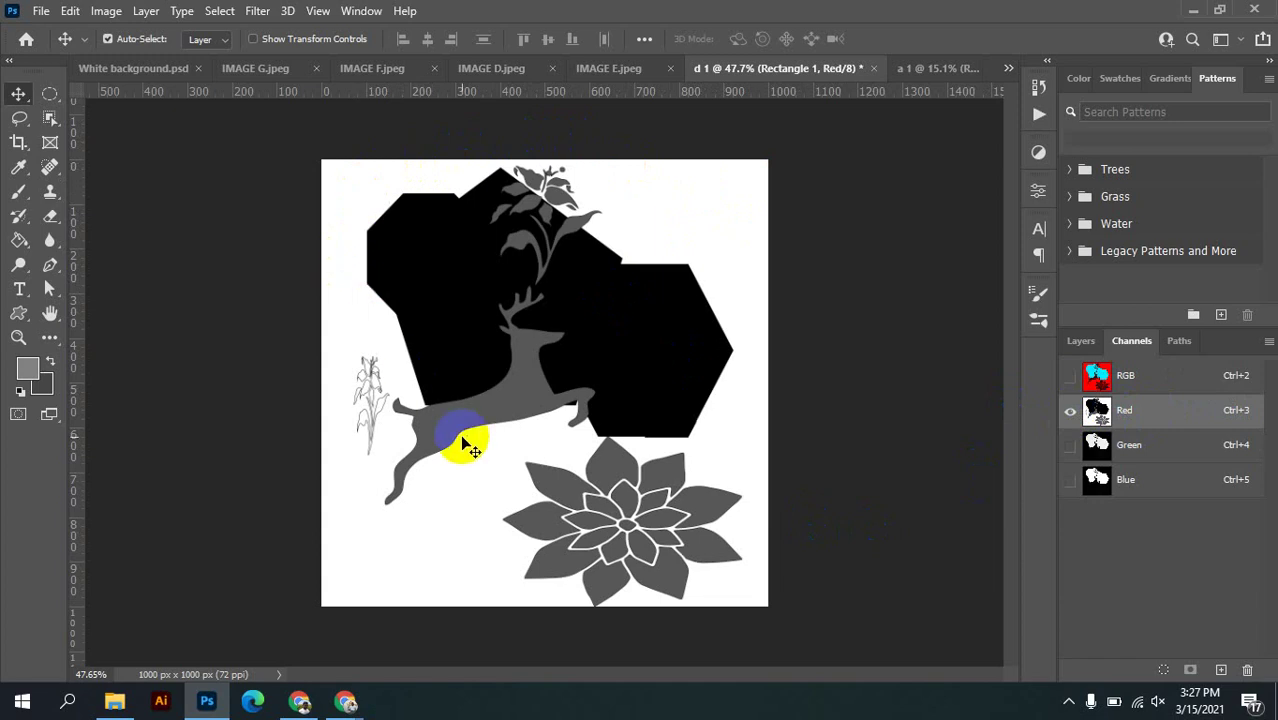
pyautogui.keyDown('ctrl'); pyautogui.click(1097, 420); pyautogui.keyUp('ctrl')
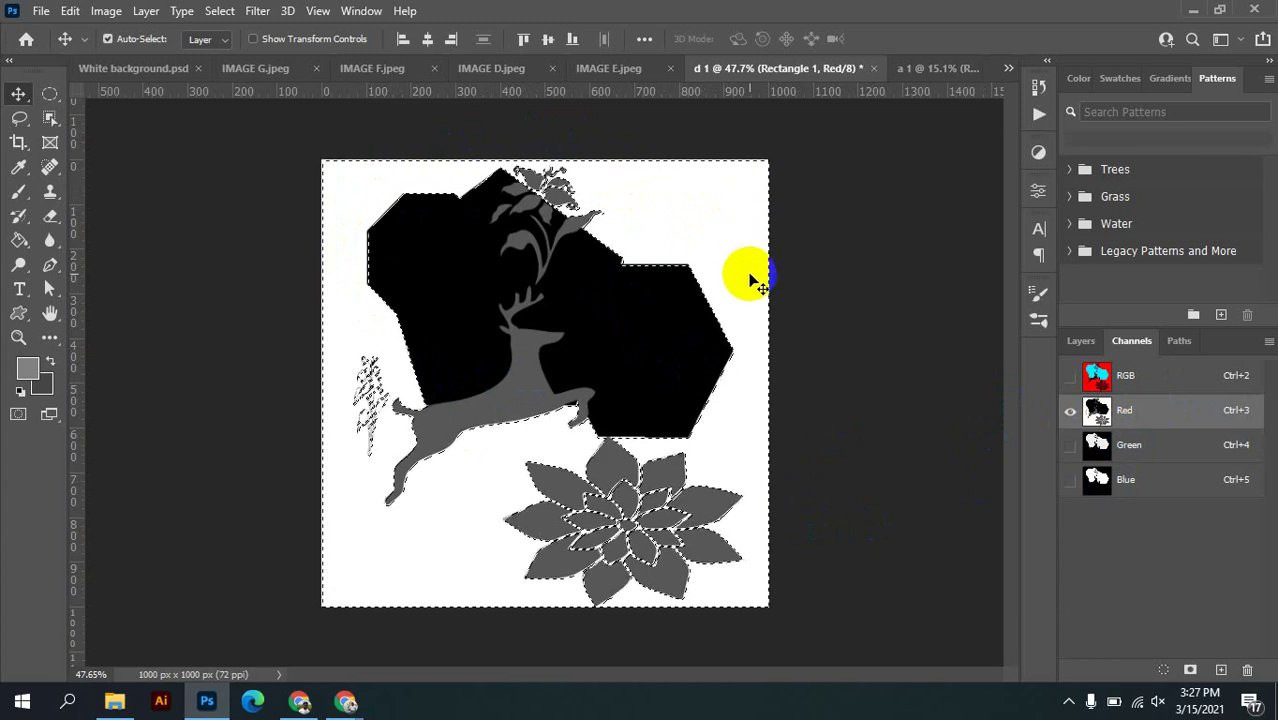
pyautogui.hotkey('ctrl', 'd')
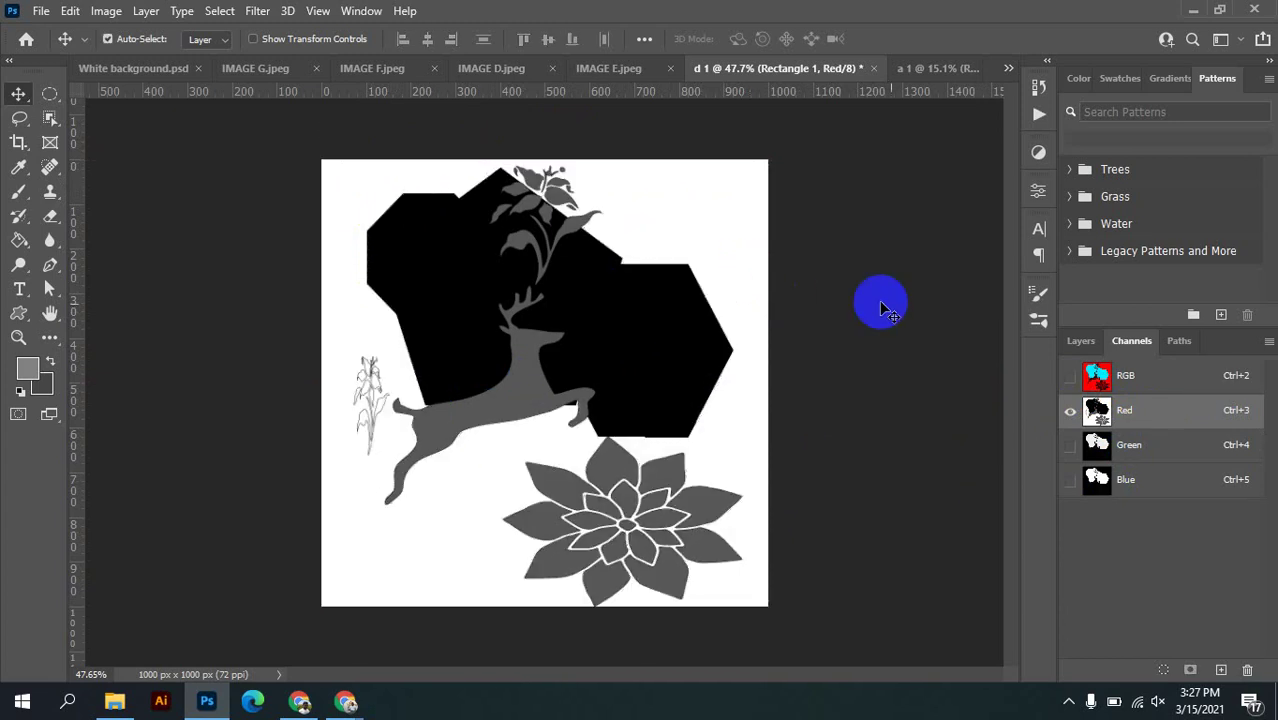
# Examine the Green channel alone, and compare it with the Blue channel alone
pyautogui.click(1166, 446)
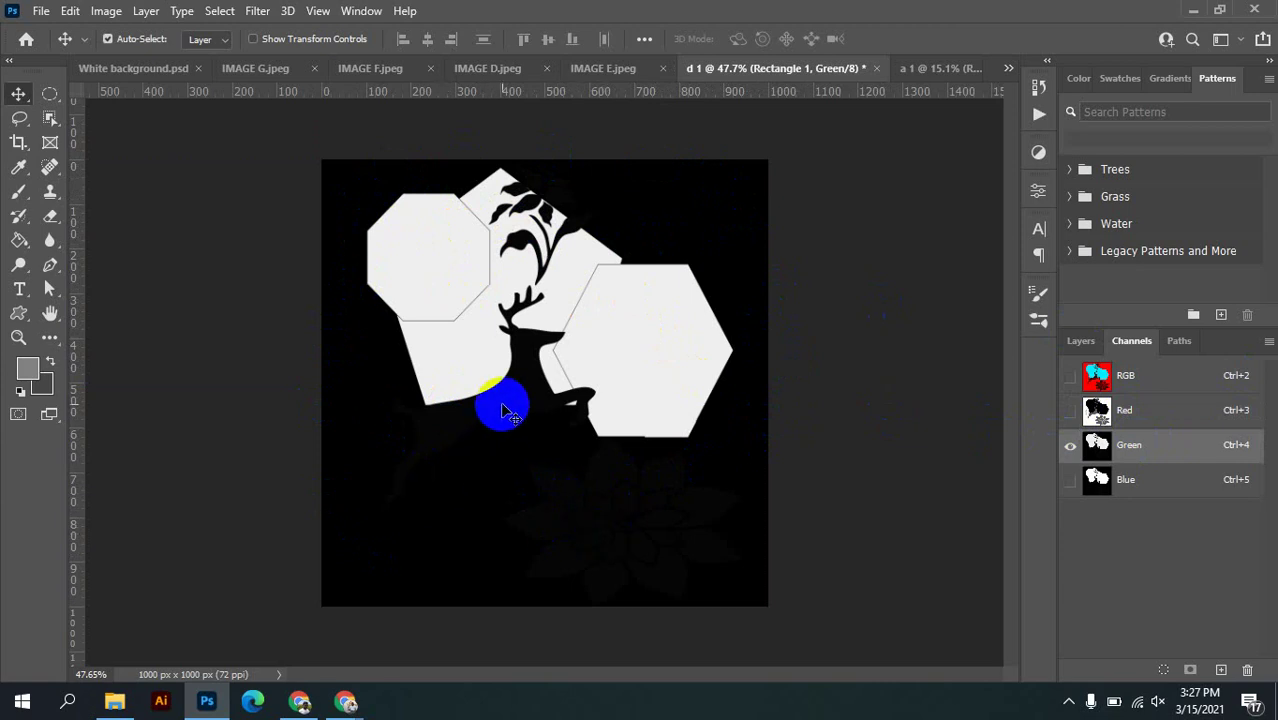
pyautogui.click(527, 352)
pyautogui.moveTo(527, 352)
pyautogui.mouseDown()
pyautogui.moveTo(551, 296)
pyautogui.moveTo(545, 204)
pyautogui.moveTo(582, 238)
pyautogui.mouseUp()
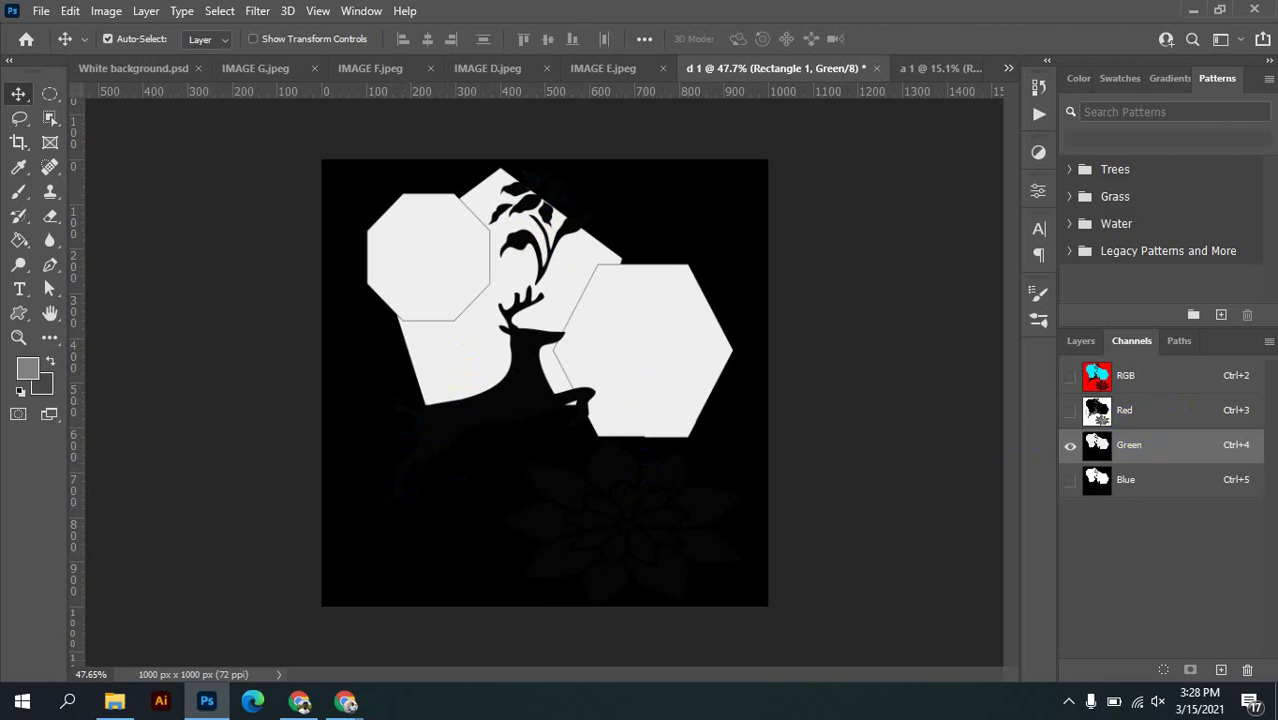
pyautogui.click(1160, 480)
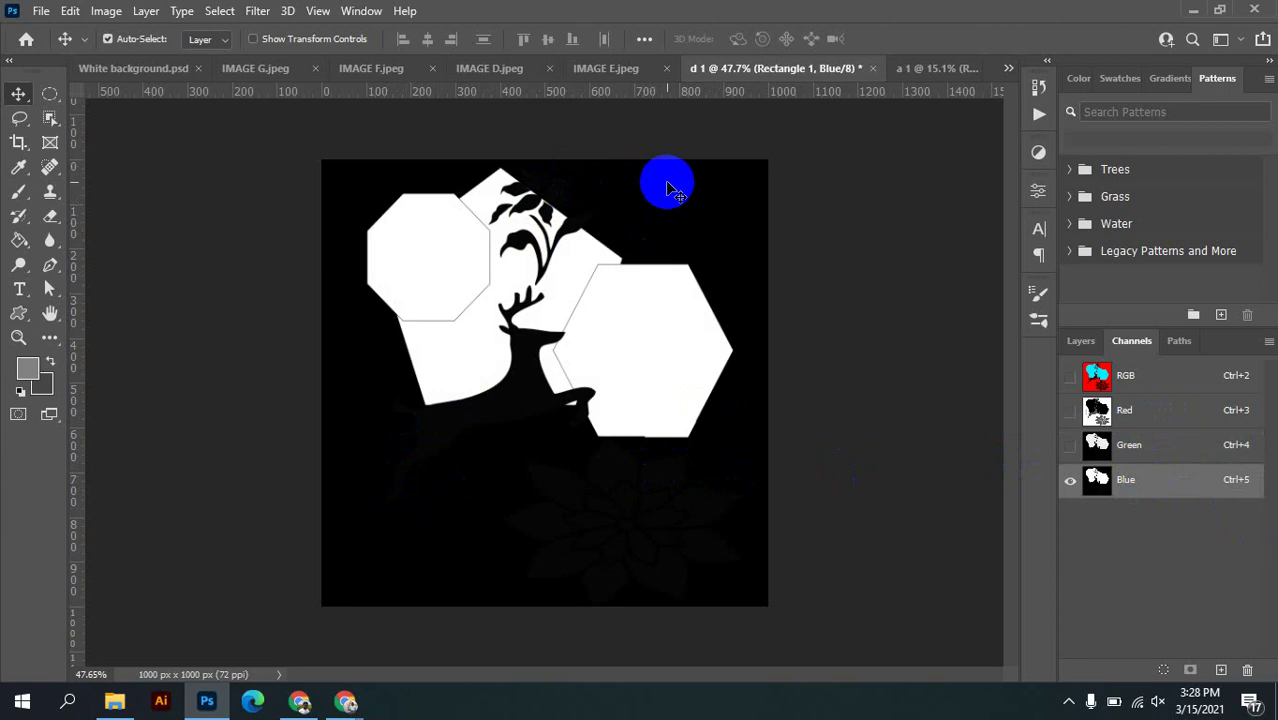
pyautogui.moveTo(608, 228)
pyautogui.mouseDown()
pyautogui.moveTo(478, 228)
pyautogui.moveTo(655, 312)
pyautogui.moveTo(677, 340)
pyautogui.moveTo(608, 277)
pyautogui.moveTo(512, 268)
pyautogui.moveTo(428, 228)
pyautogui.moveTo(720, 352)
pyautogui.moveTo(704, 214)
pyautogui.mouseUp()
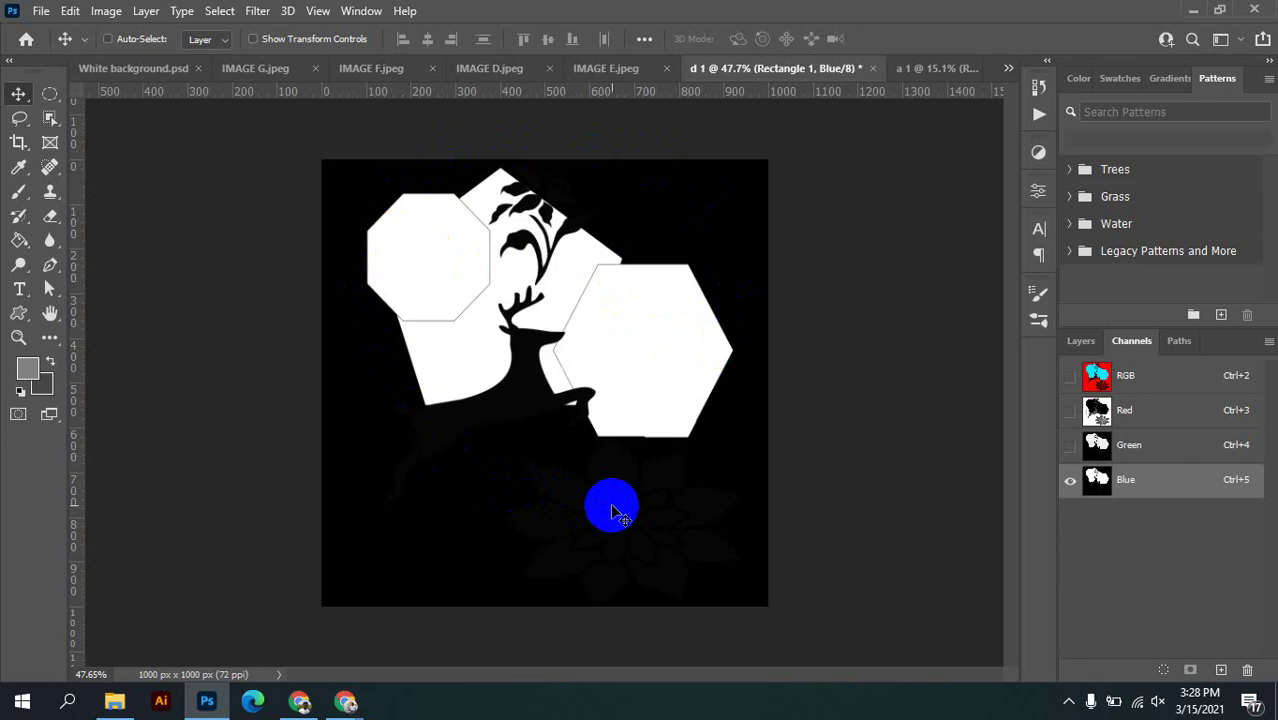
pyautogui.scroll(1, 615, 512)
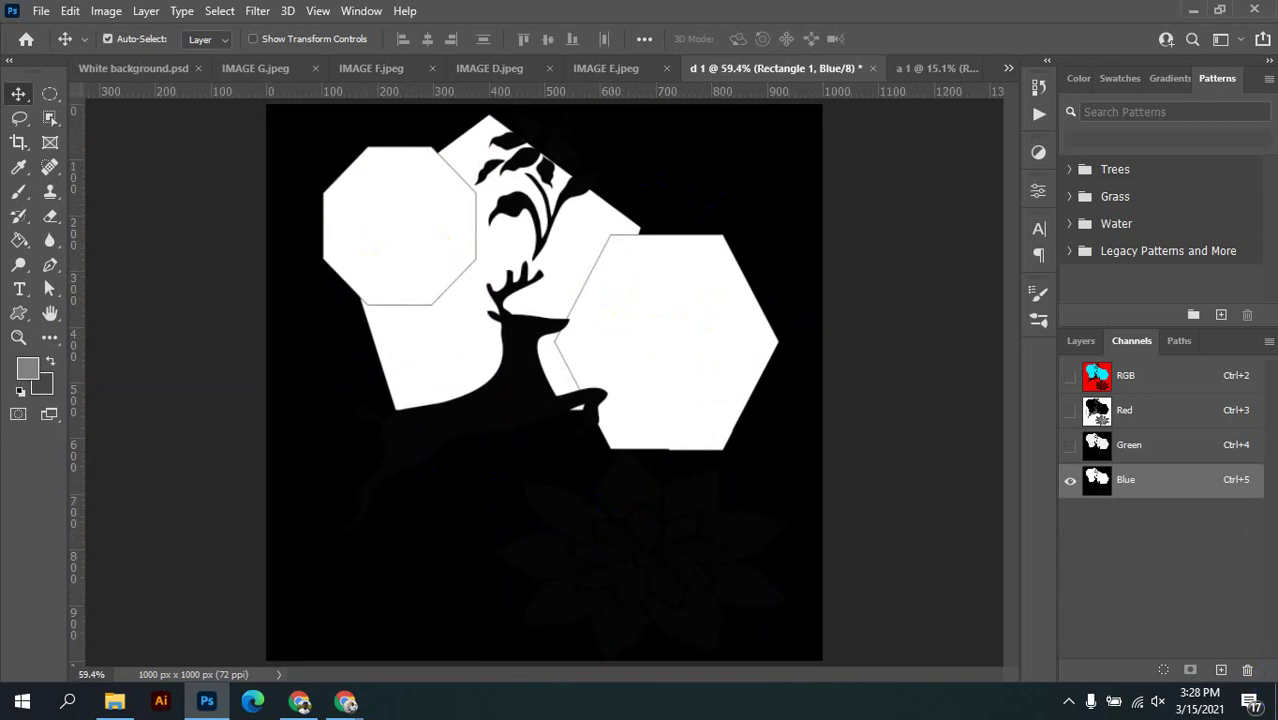
# Compare the image with the Red and Green, Green and Blue, and Red and Blue channel pairs visible
pyautogui.click(1193, 415)
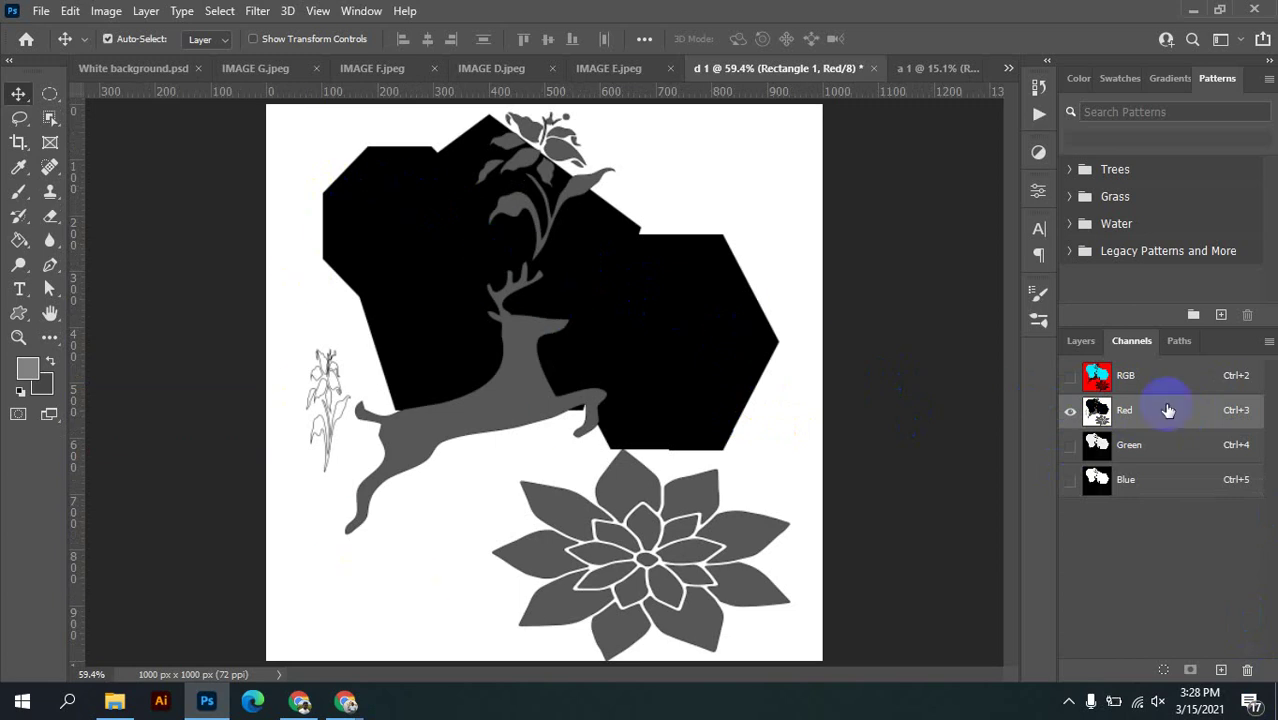
pyautogui.click(1070, 450)
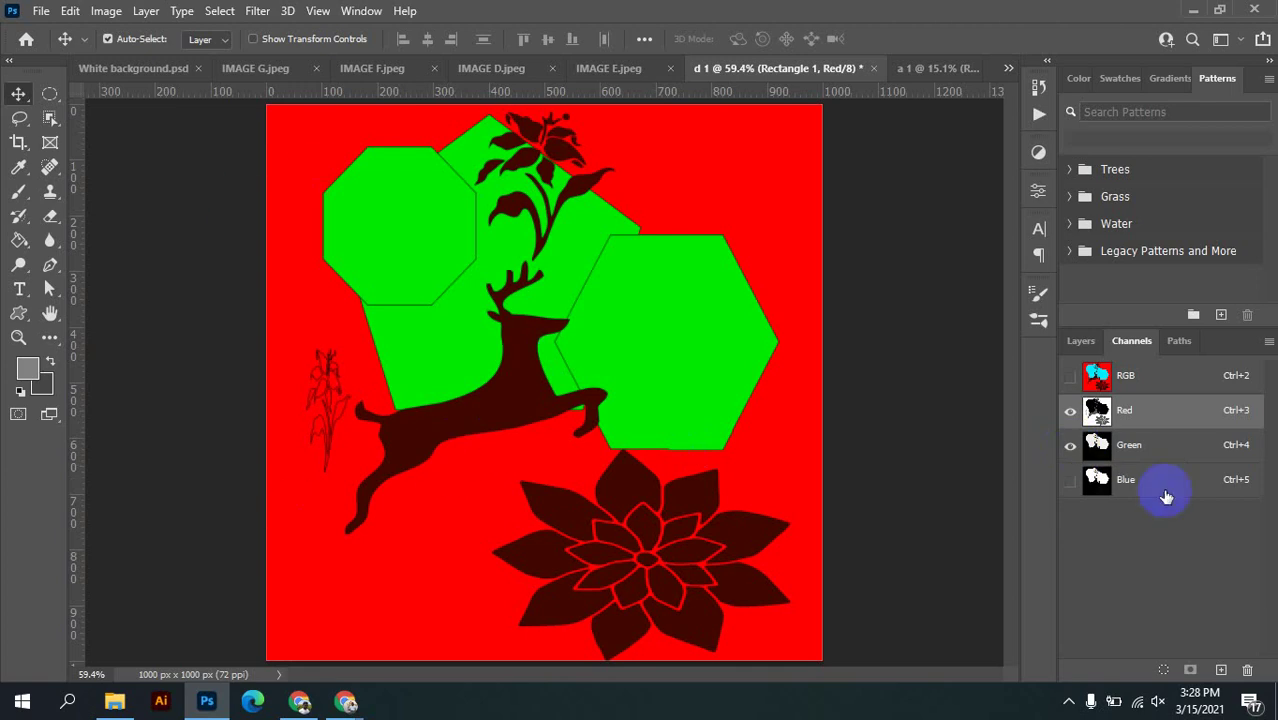
pyautogui.click(1081, 485)
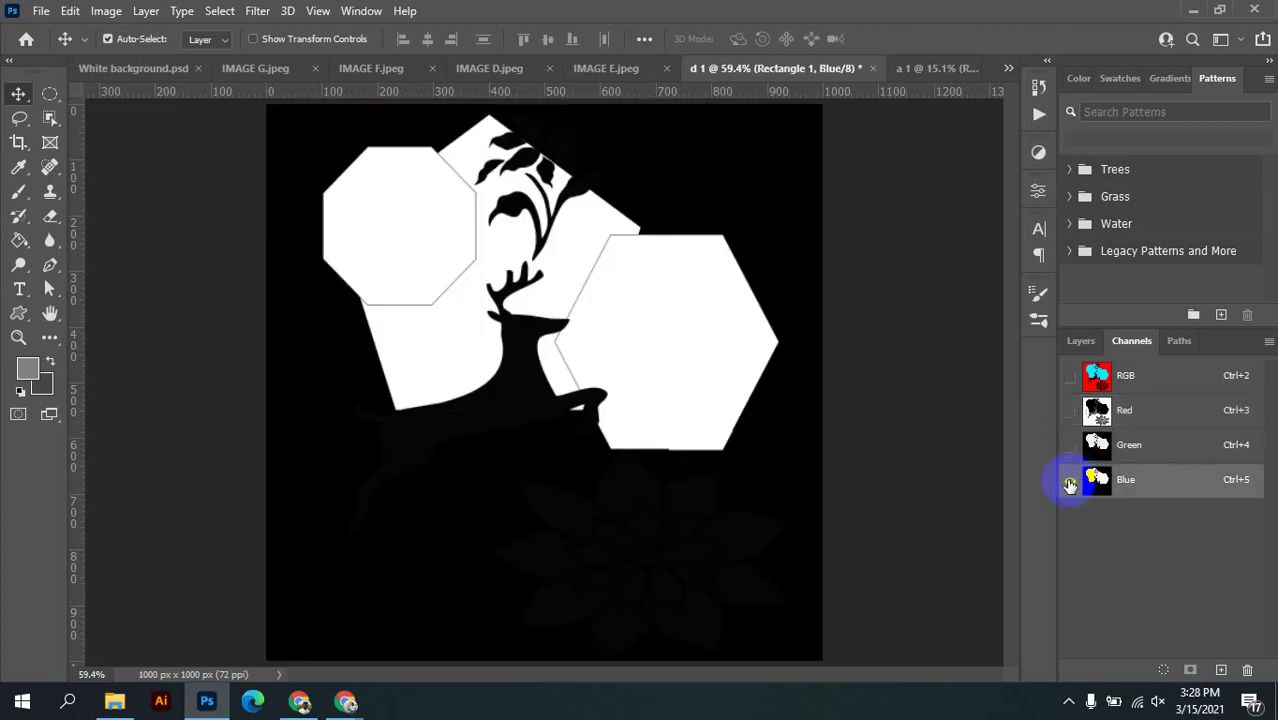
pyautogui.click(1069, 447)
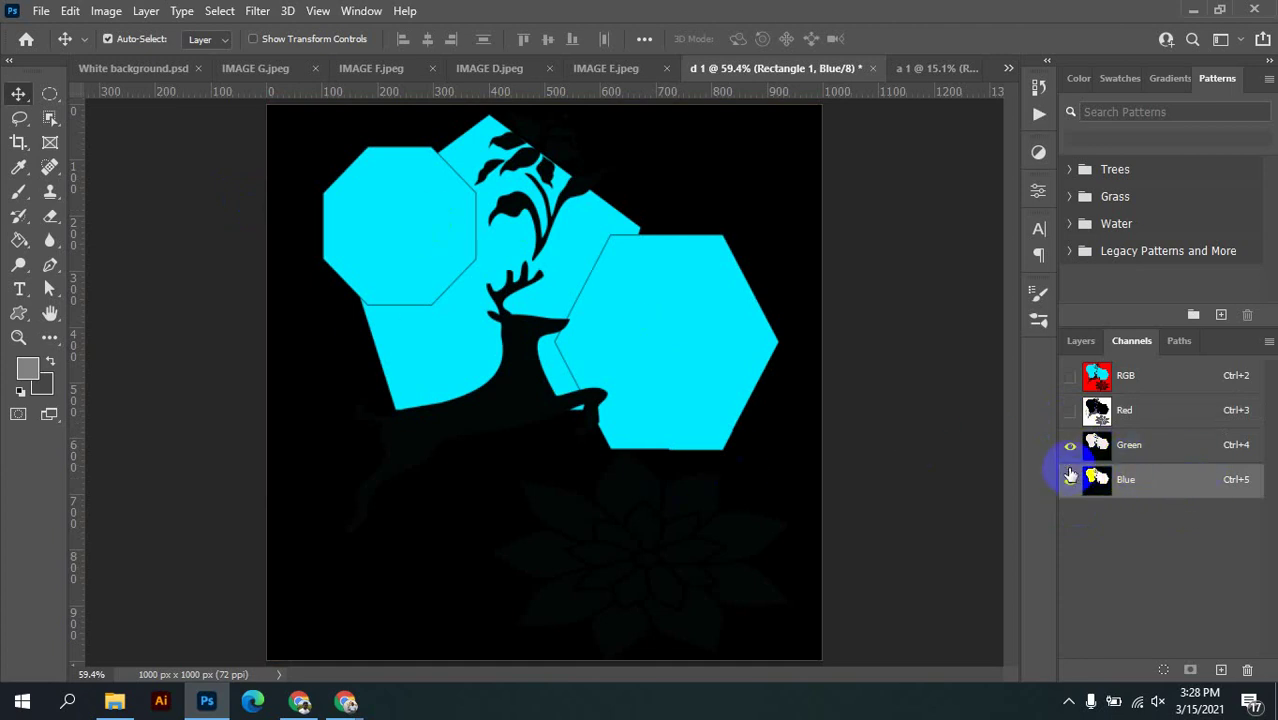
pyautogui.click(1070, 411)
pyautogui.click(1069, 446)
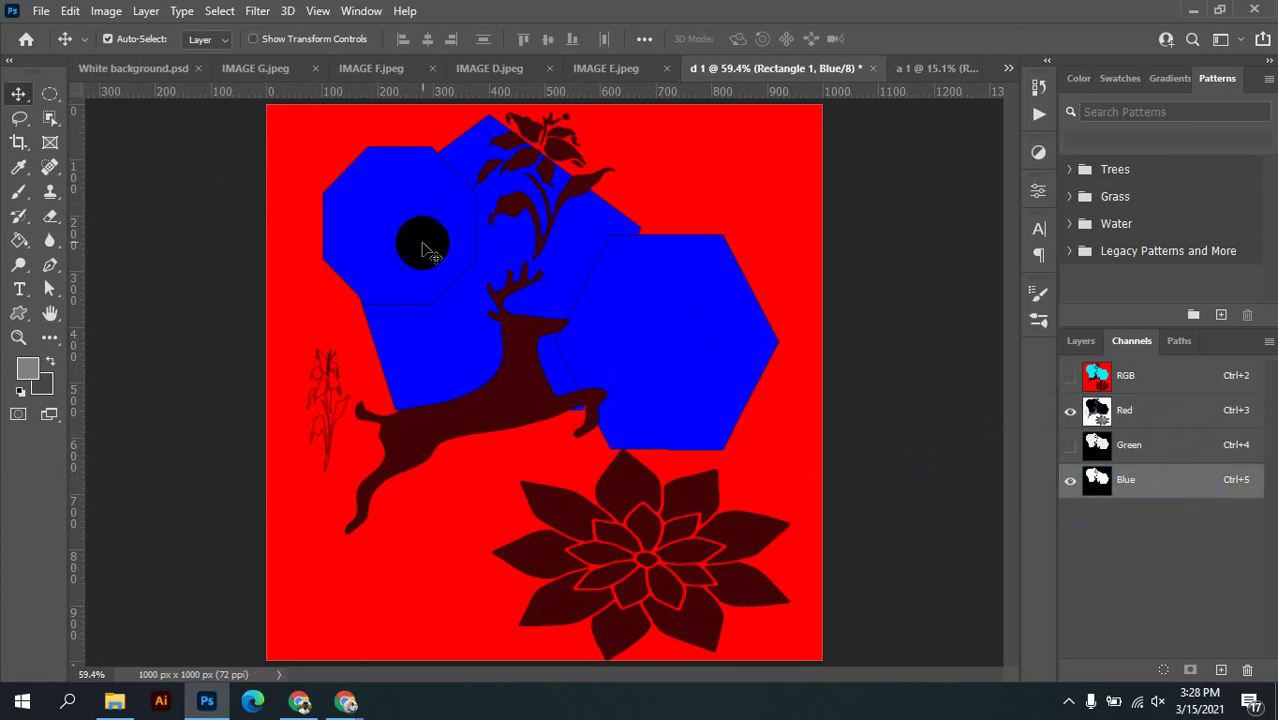
pyautogui.click(1070, 446)
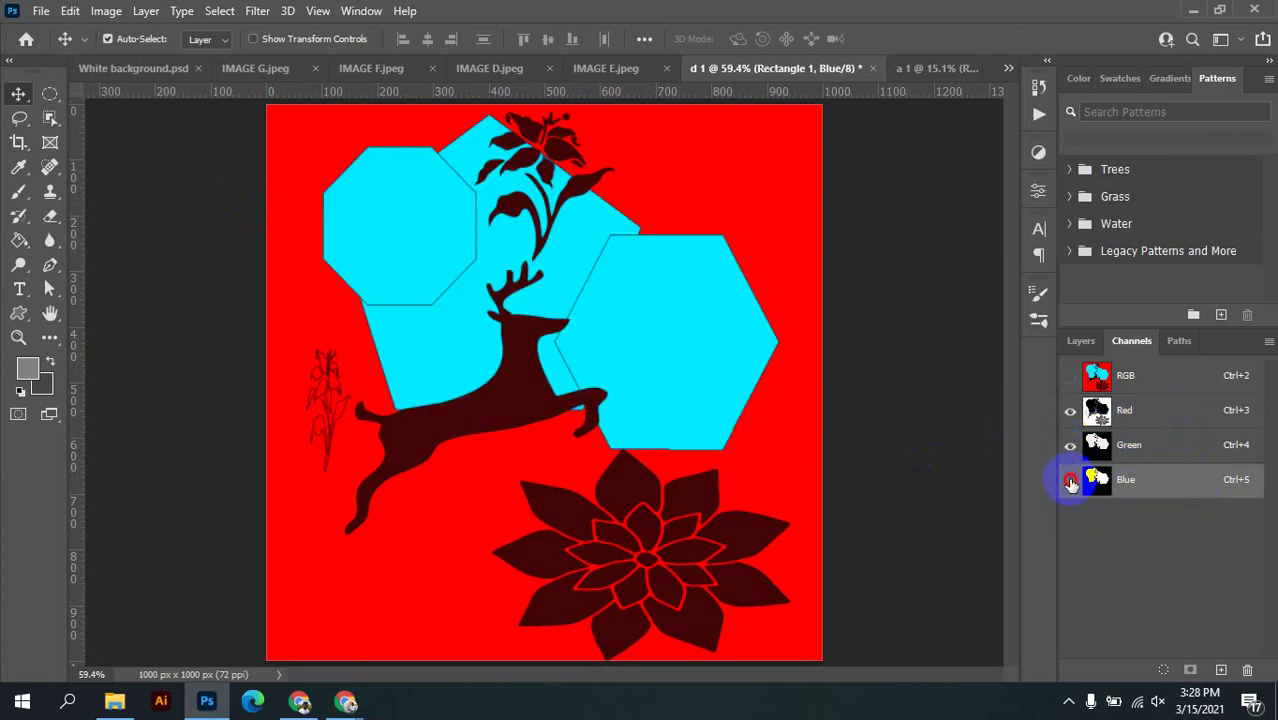
pyautogui.click(1070, 480)
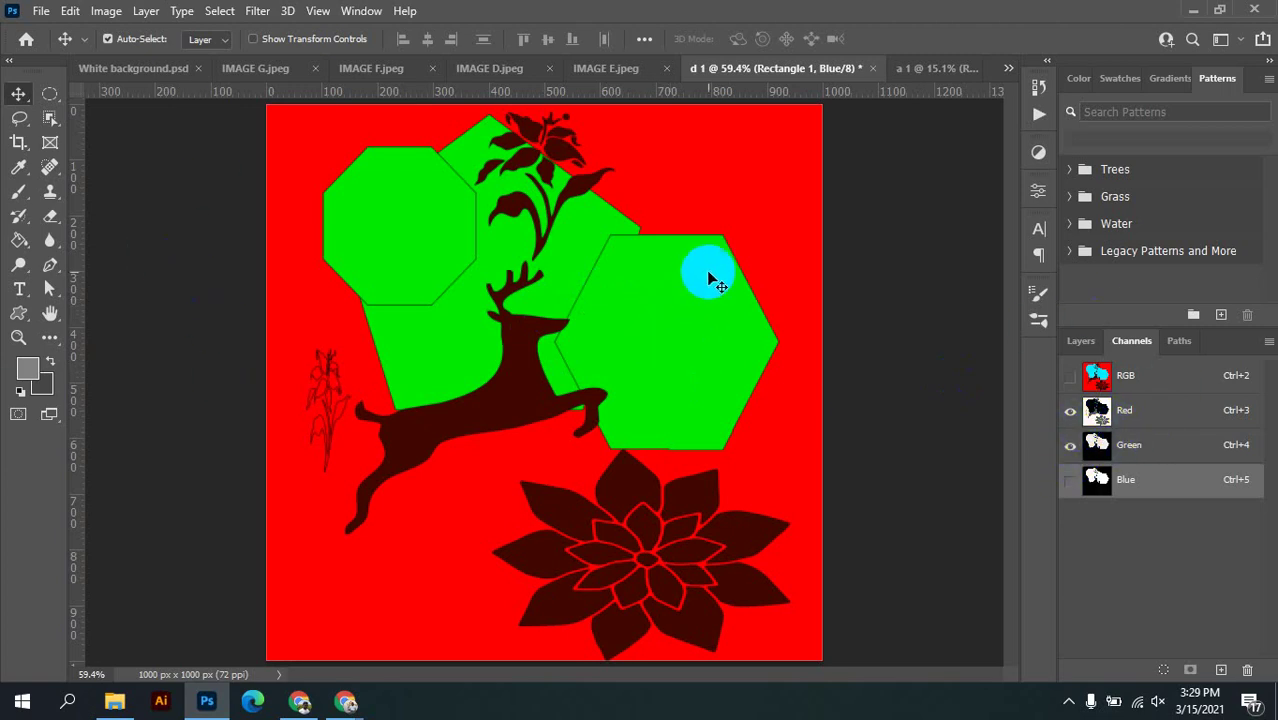
# Leave only the Red channel visible, and peek at the paths before going back to the layers
pyautogui.click(1078, 341)
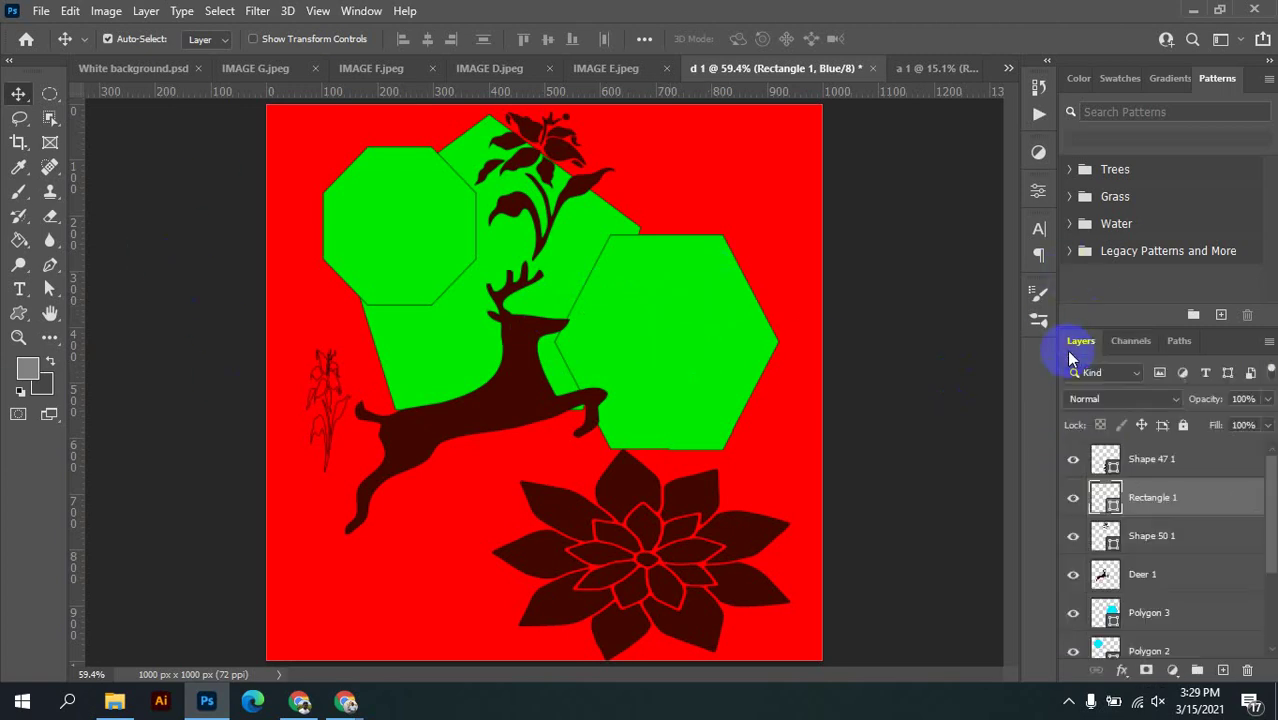
pyautogui.click(1128, 342)
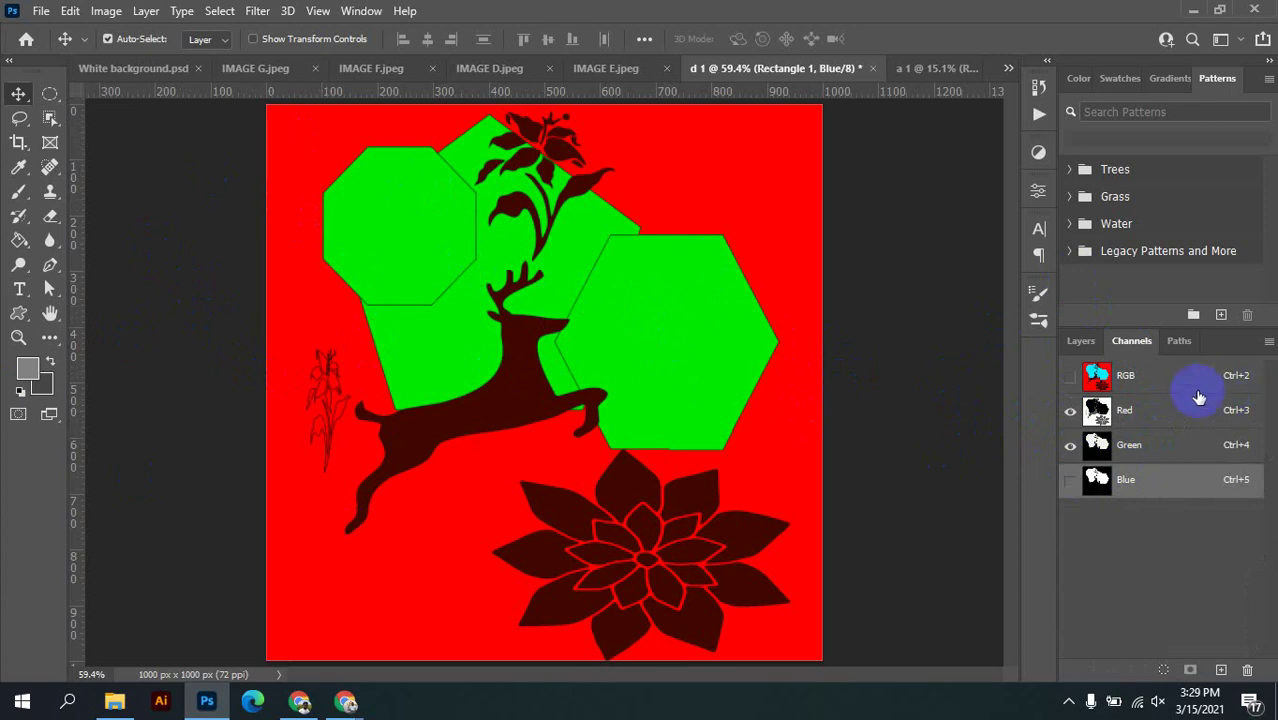
pyautogui.click(1126, 413)
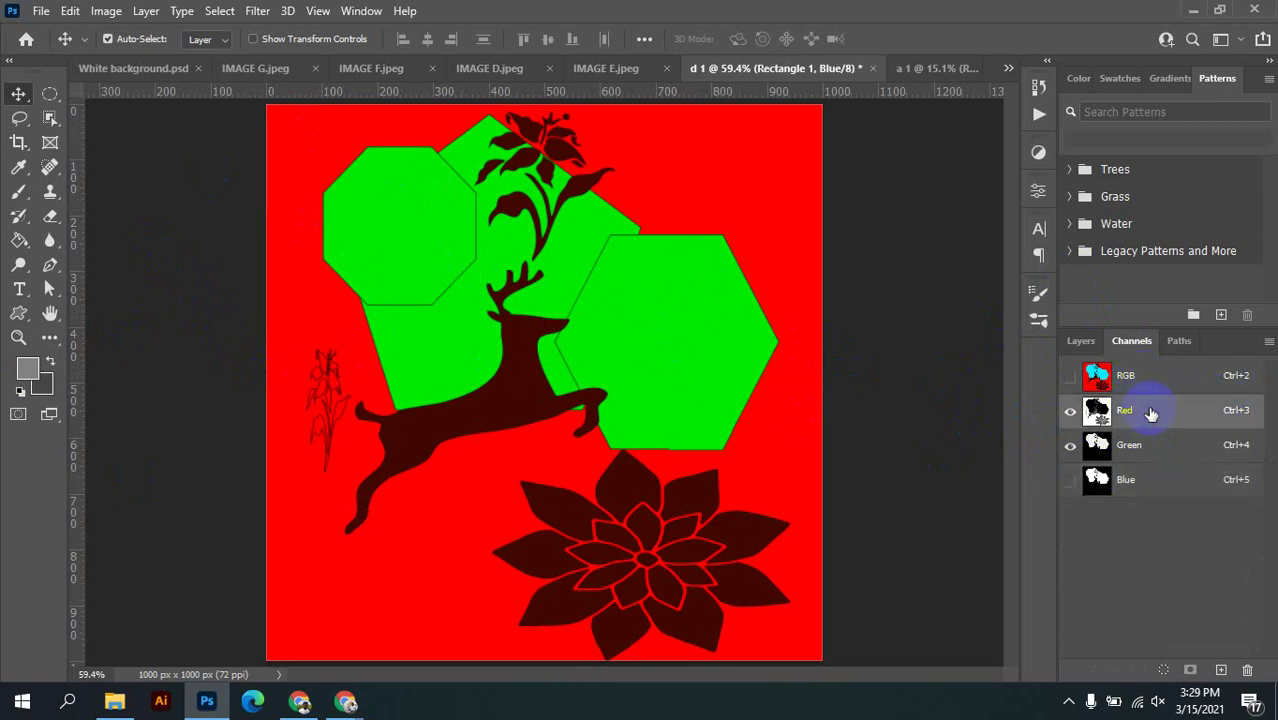
pyautogui.click(1070, 445)
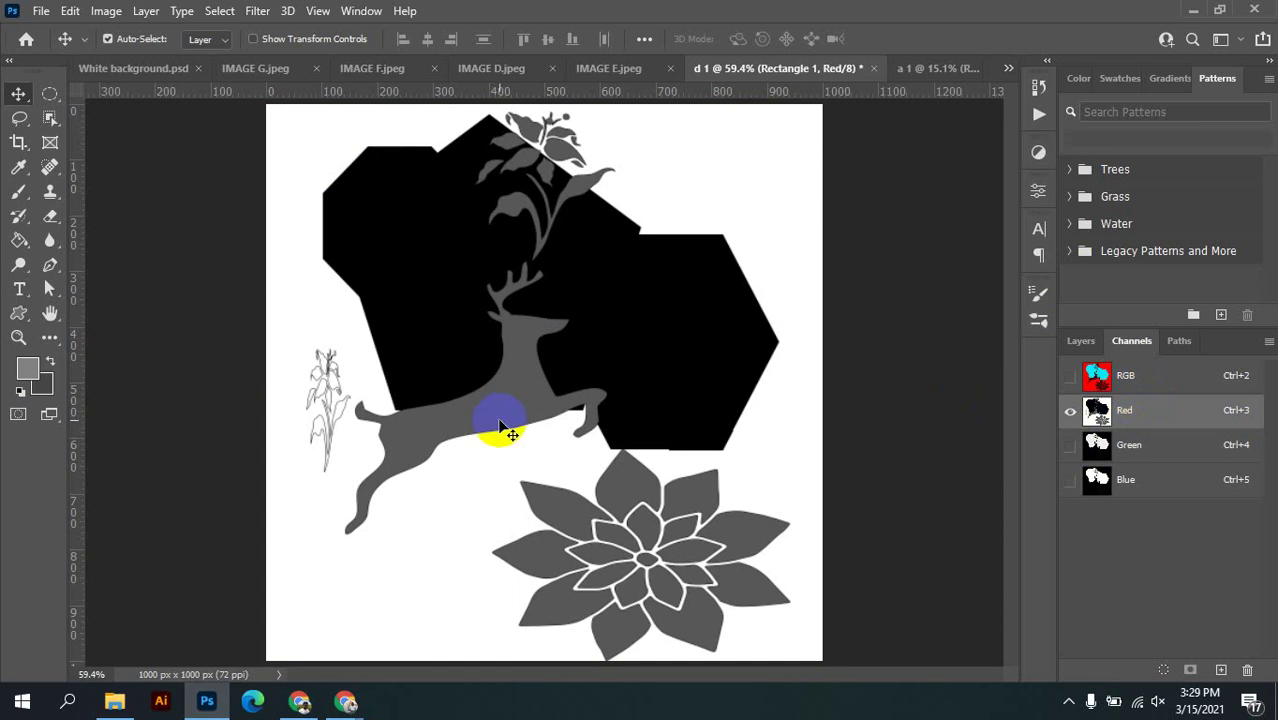
pyautogui.click(1179, 340)
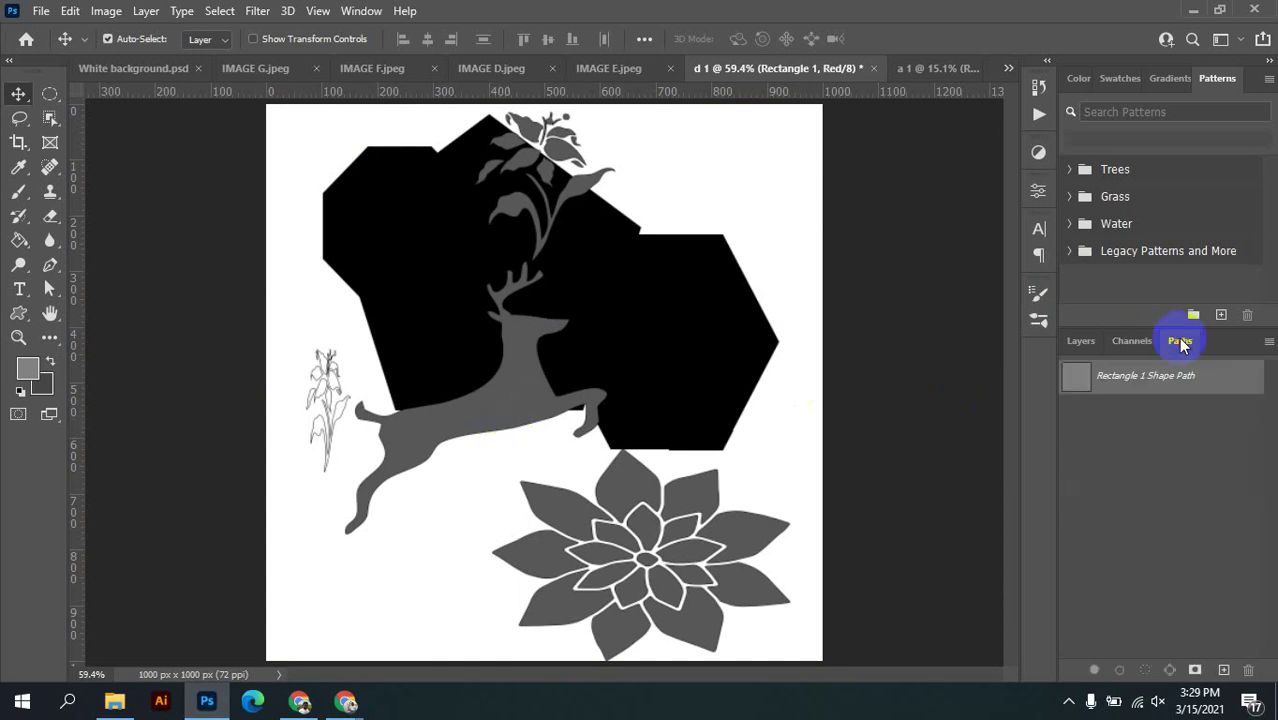
pyautogui.click(1070, 345)
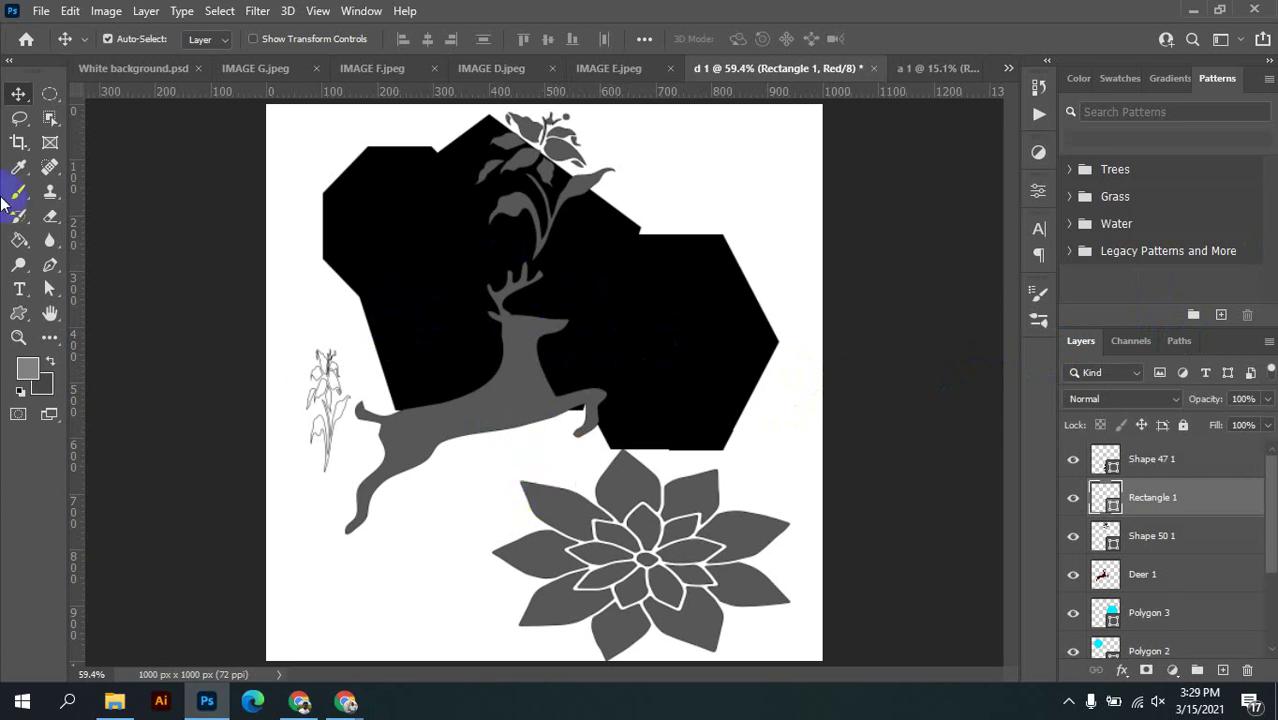
# Select the deer's body with the Quick Selection tool
pyautogui.click(588, 333)
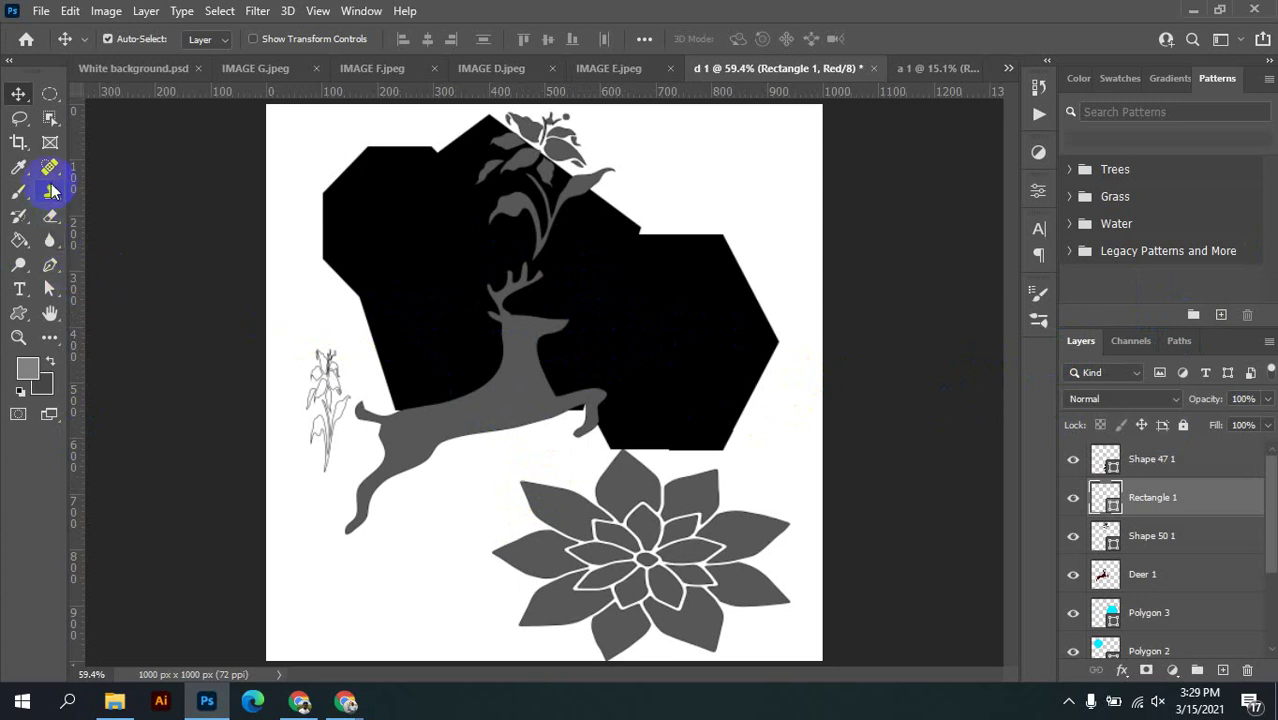
pyautogui.moveTo(44, 124)
pyautogui.mouseDown()
pyautogui.moveTo(130, 158)
pyautogui.moveTo(130, 136)
pyautogui.mouseUp()
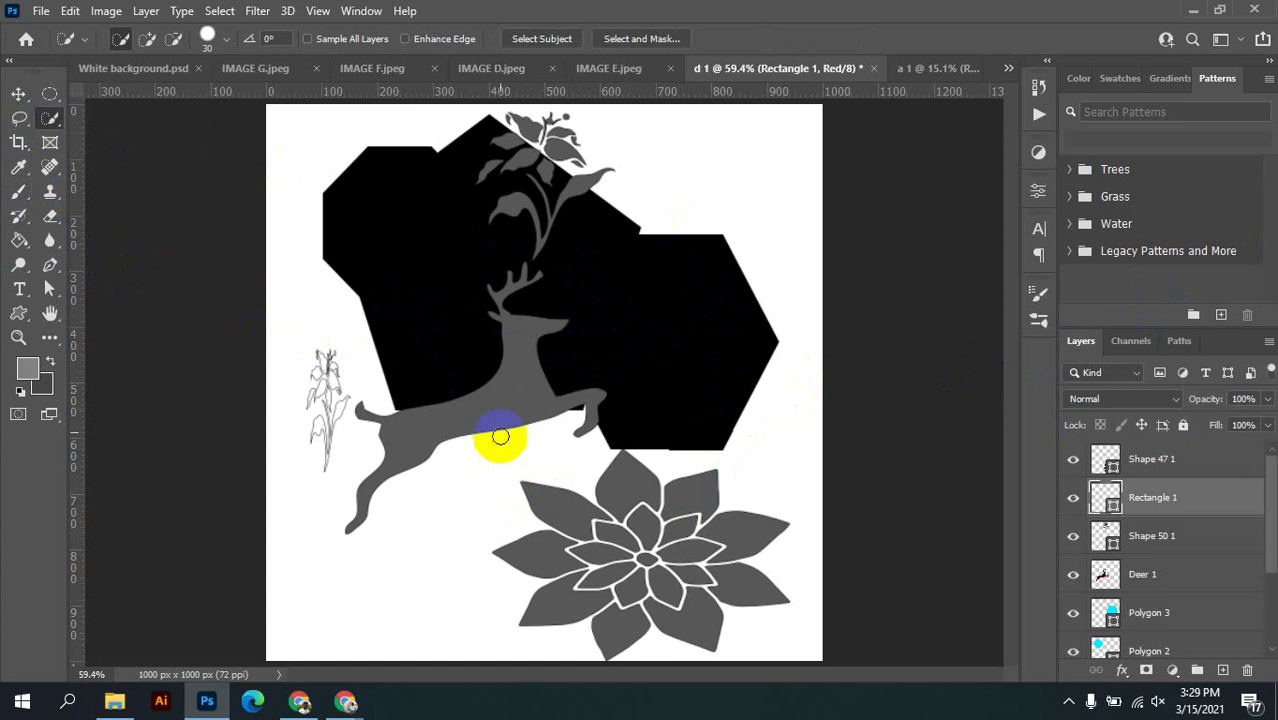
pyautogui.moveTo(512, 404)
pyautogui.mouseDown()
pyautogui.moveTo(383, 480)
pyautogui.moveTo(508, 361)
pyautogui.moveTo(516, 300)
pyautogui.mouseUp()
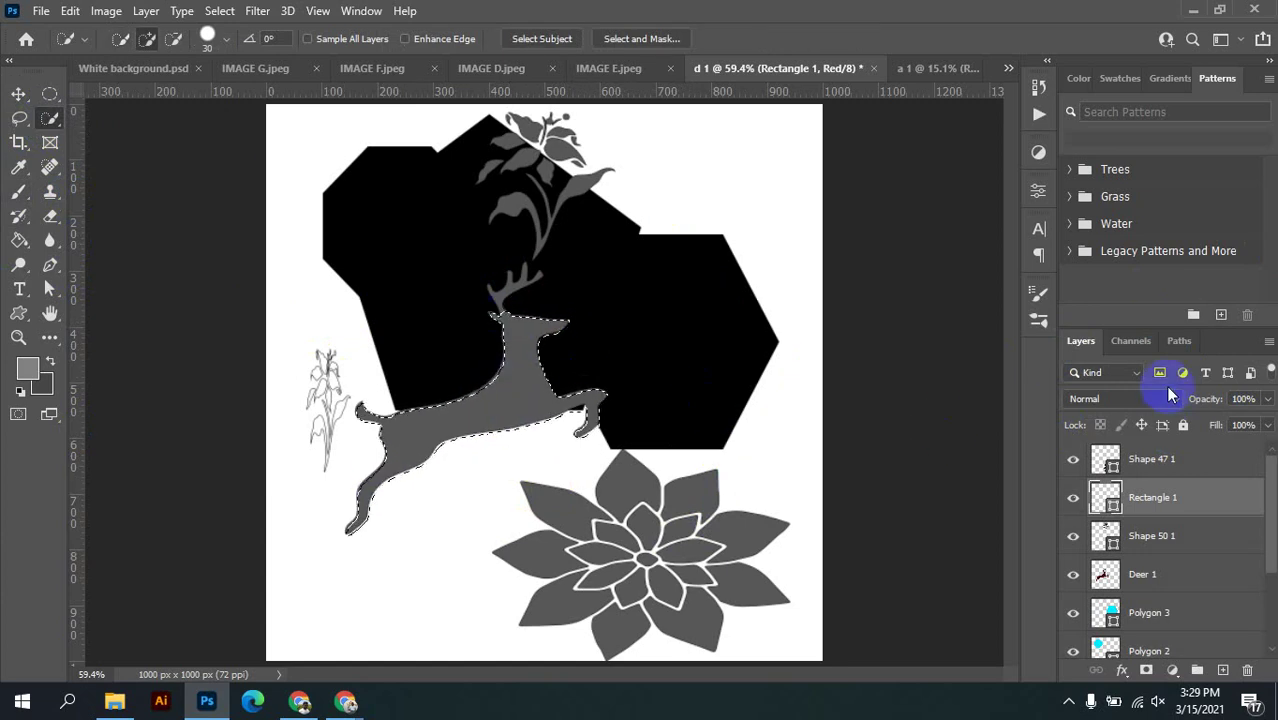
# Make the Deer 1 layer active and turn the deer selection into a work path
pyautogui.click(1168, 342)
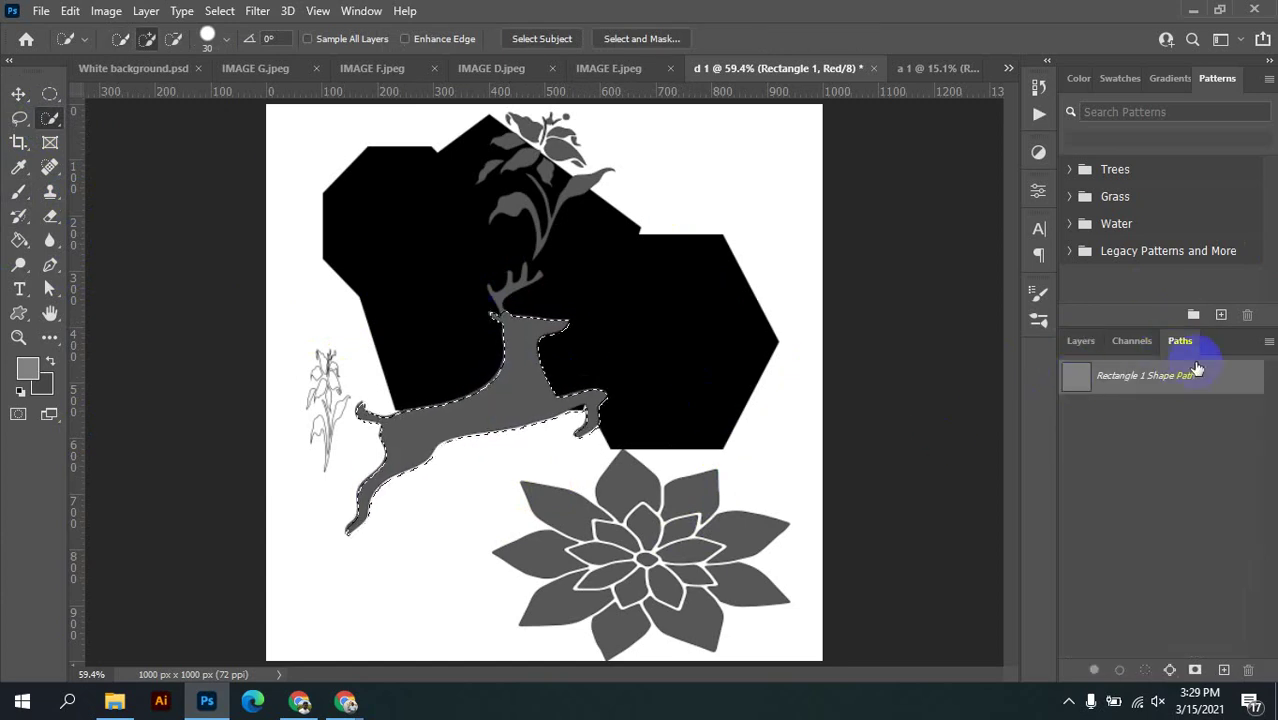
pyautogui.click(1081, 341)
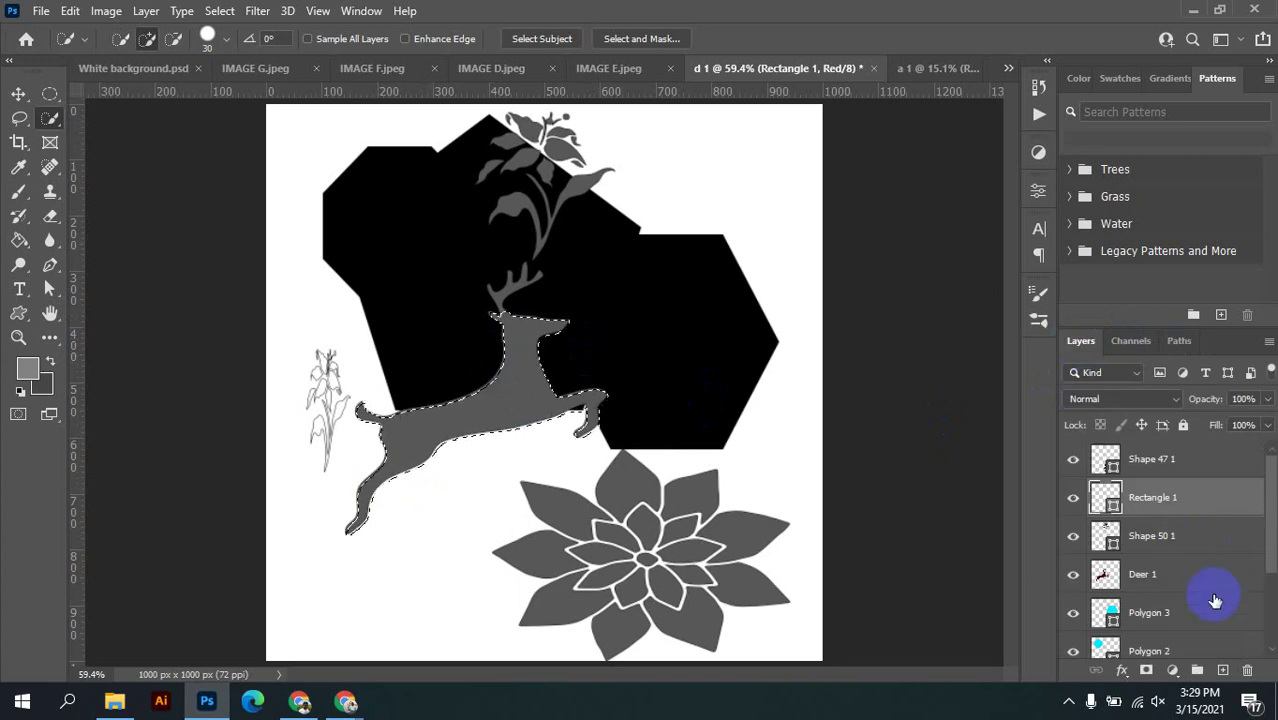
pyautogui.click(1165, 572)
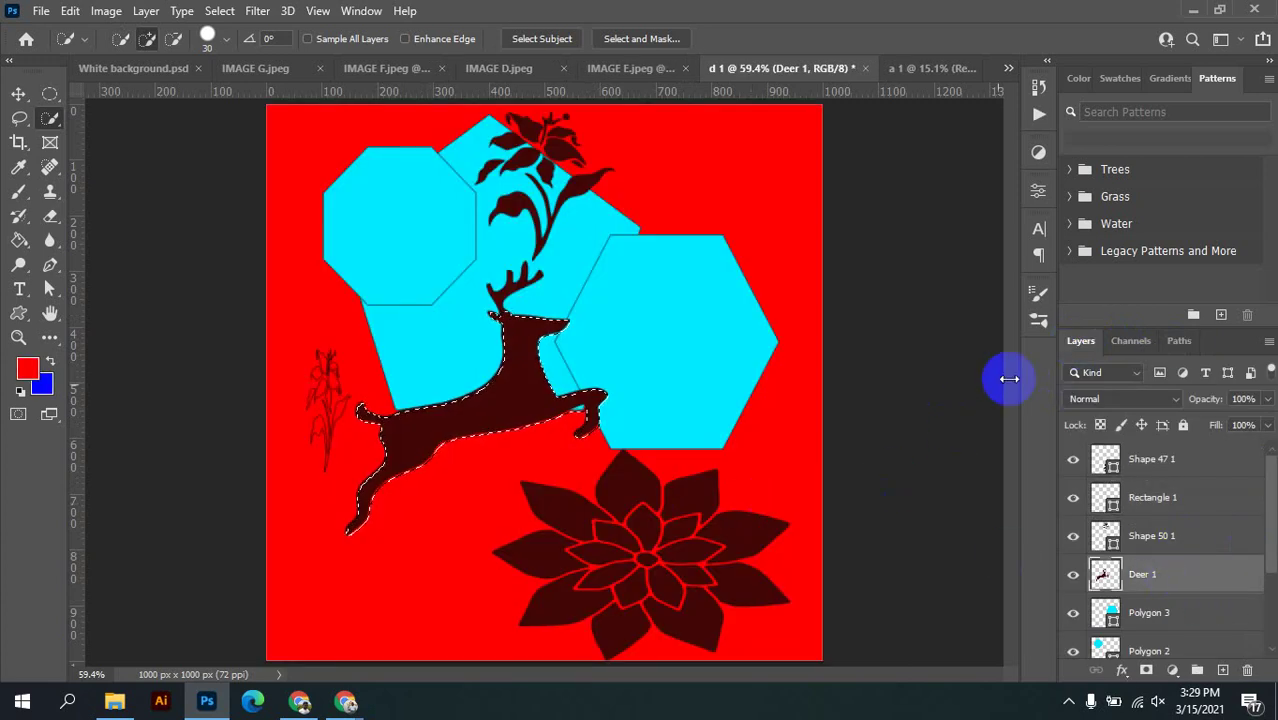
pyautogui.click(1179, 341)
pyautogui.click(1094, 344)
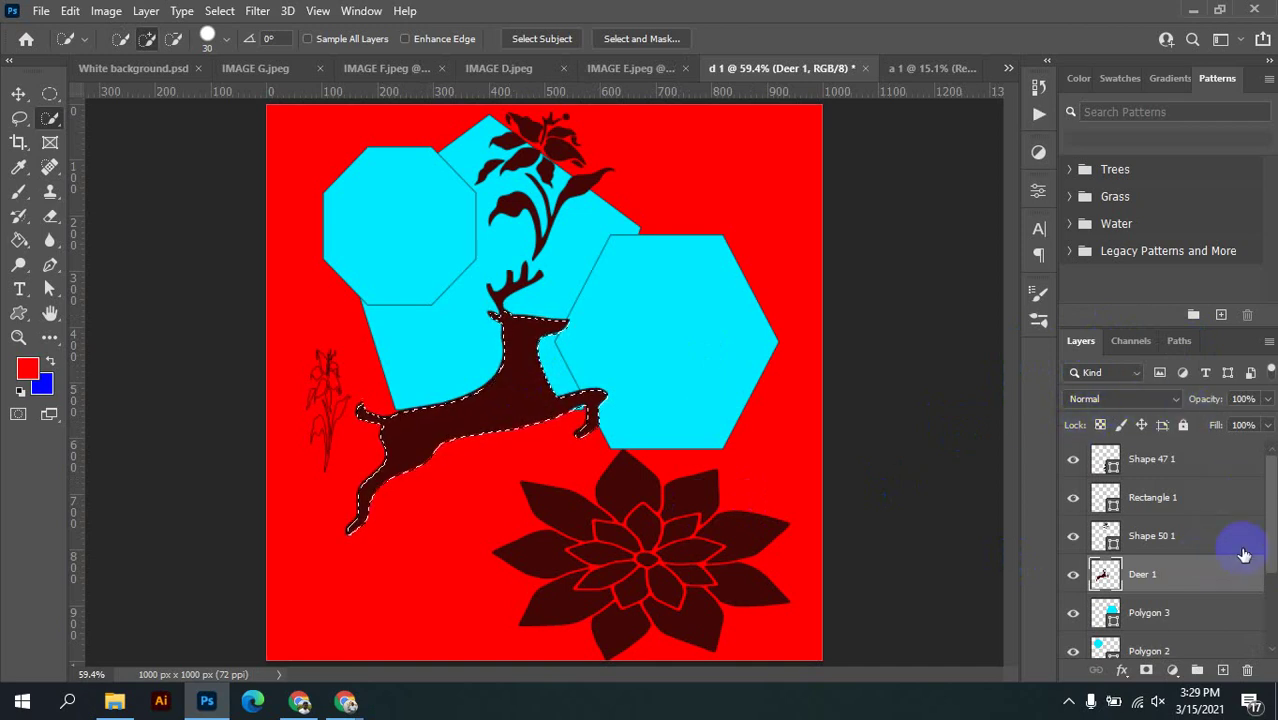
pyautogui.click(1184, 346)
pyautogui.click(1171, 670)
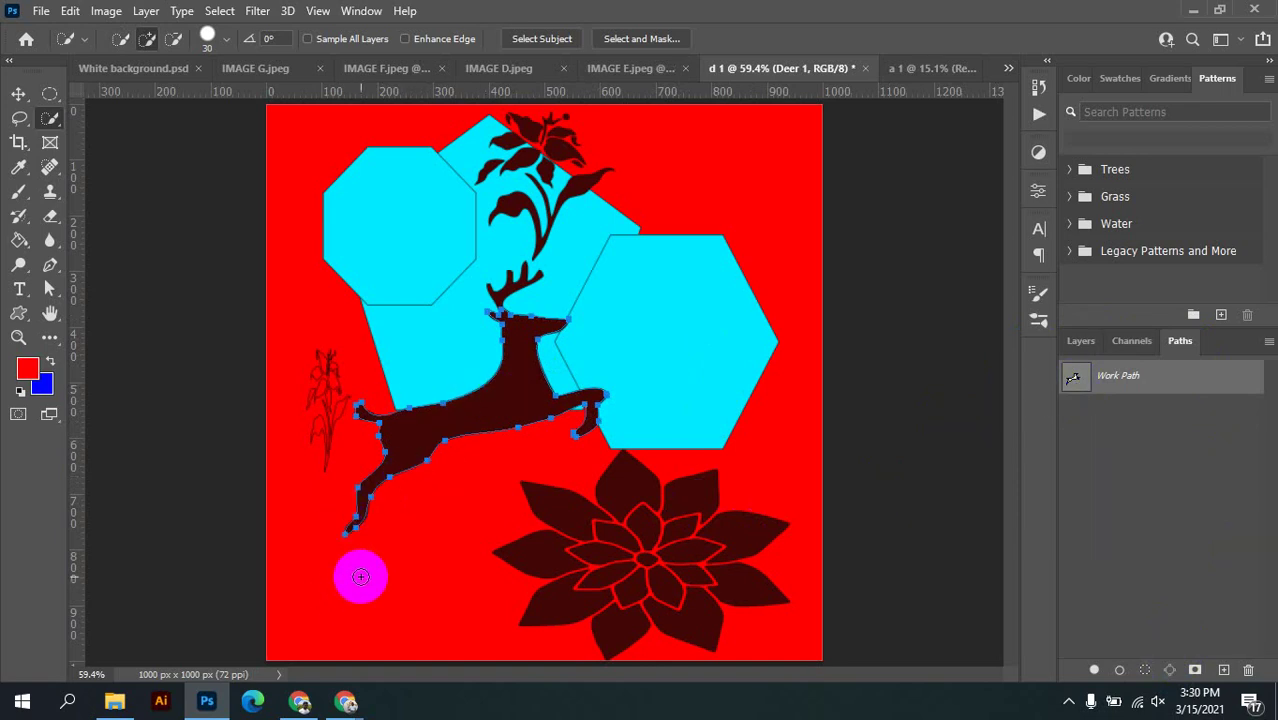
# Inspect the work path around the deer up close, load it as a selection, and undo the loading
pyautogui.scroll(10, 360, 576)
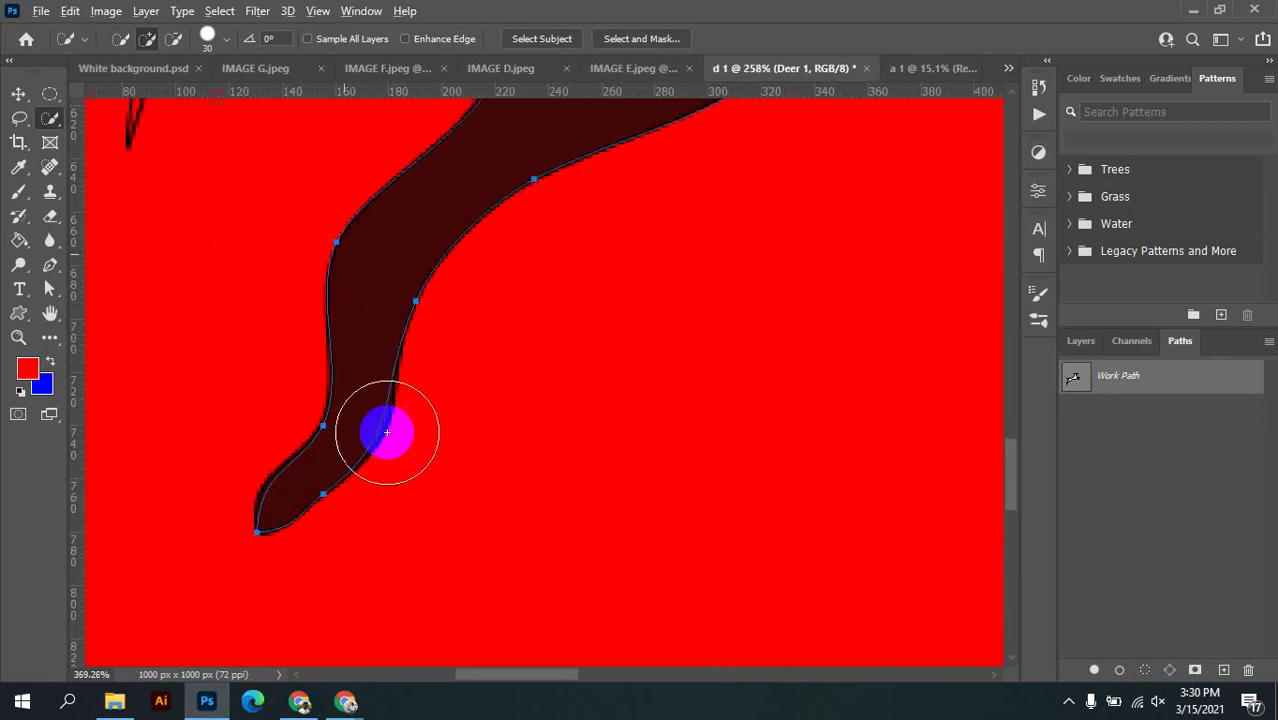
pyautogui.scroll(2, 387, 432)
pyautogui.scroll(-3, 456, 309)
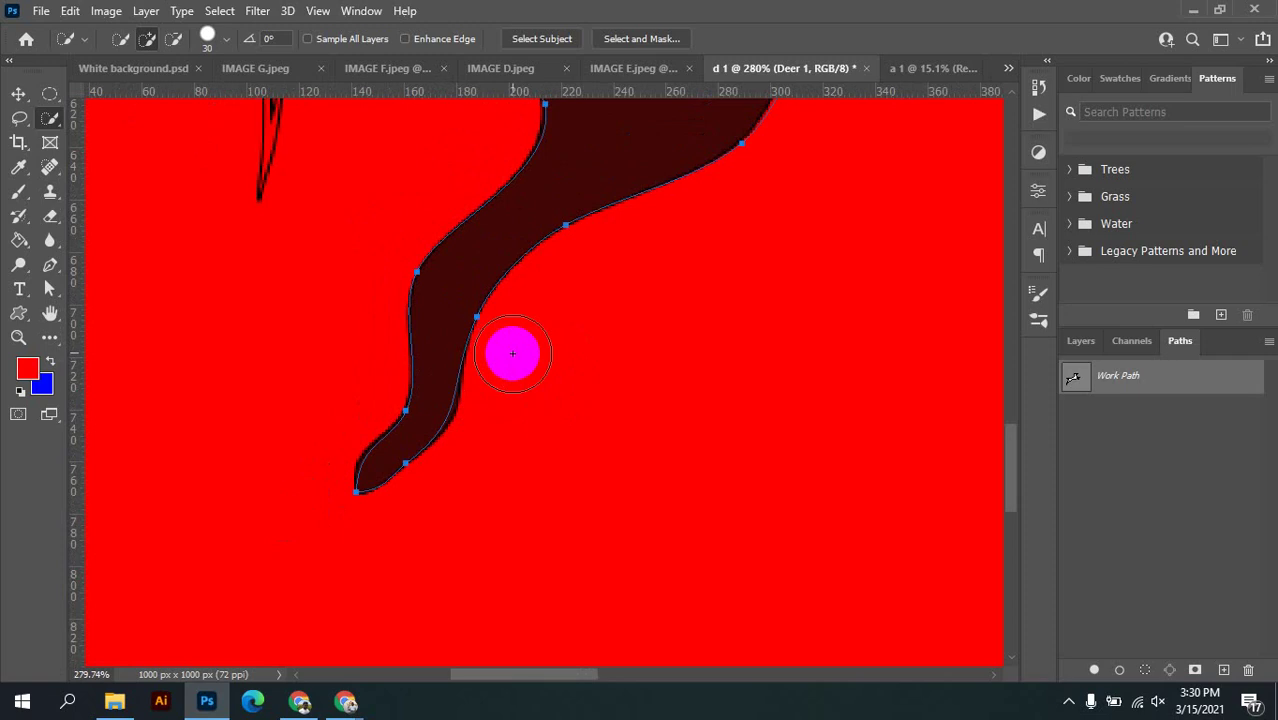
pyautogui.scroll(-3, 545, 342)
pyautogui.moveTo(790, 280); pyautogui.dragTo(535, 547)
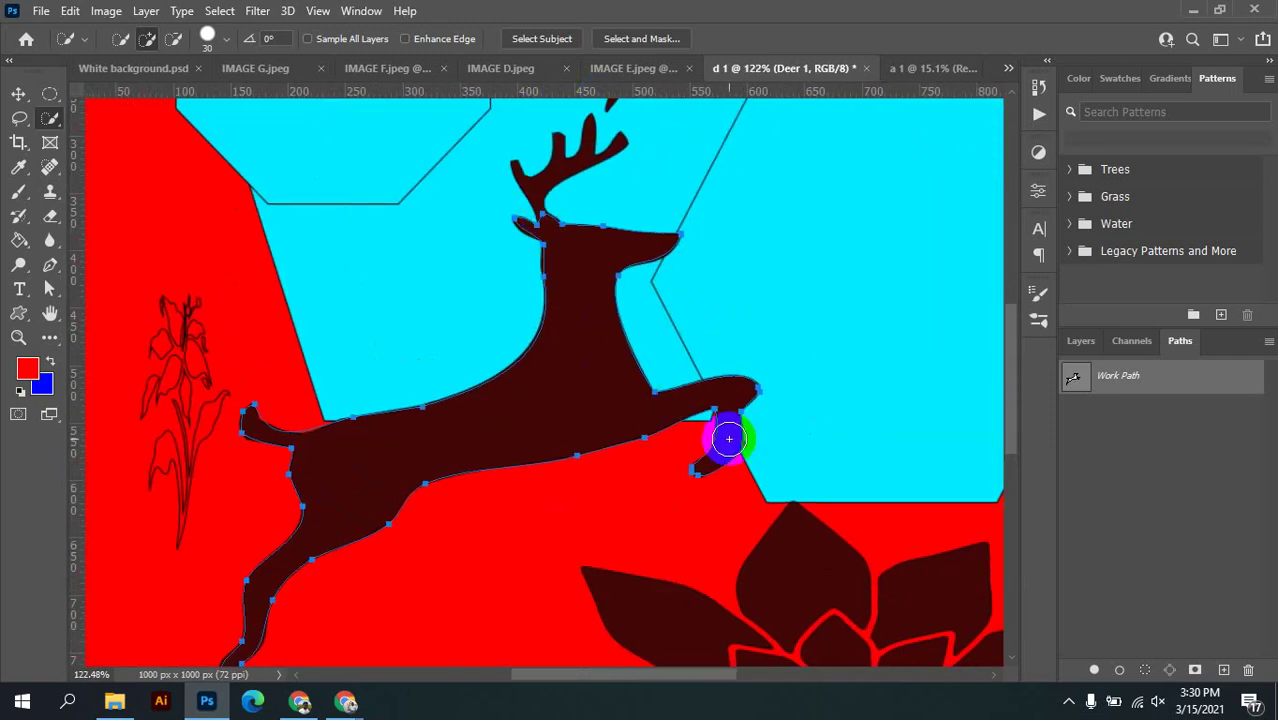
pyautogui.click(1093, 388)
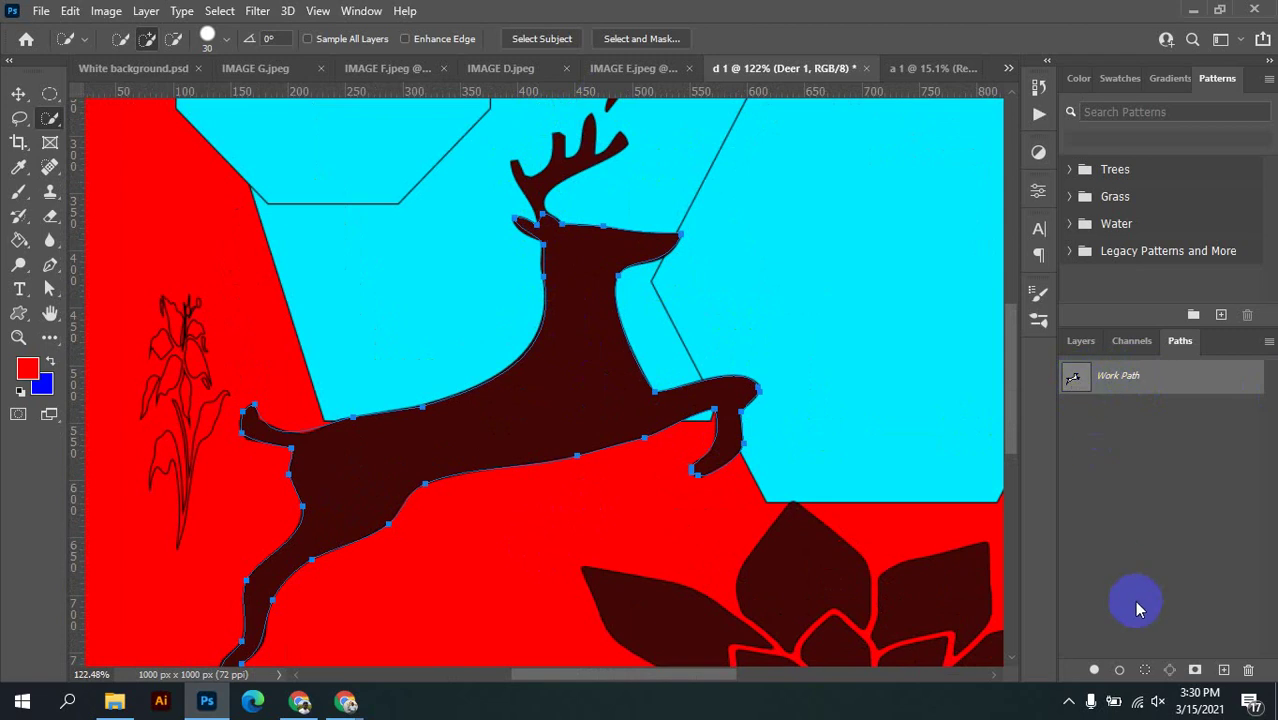
pyautogui.click(1150, 670)
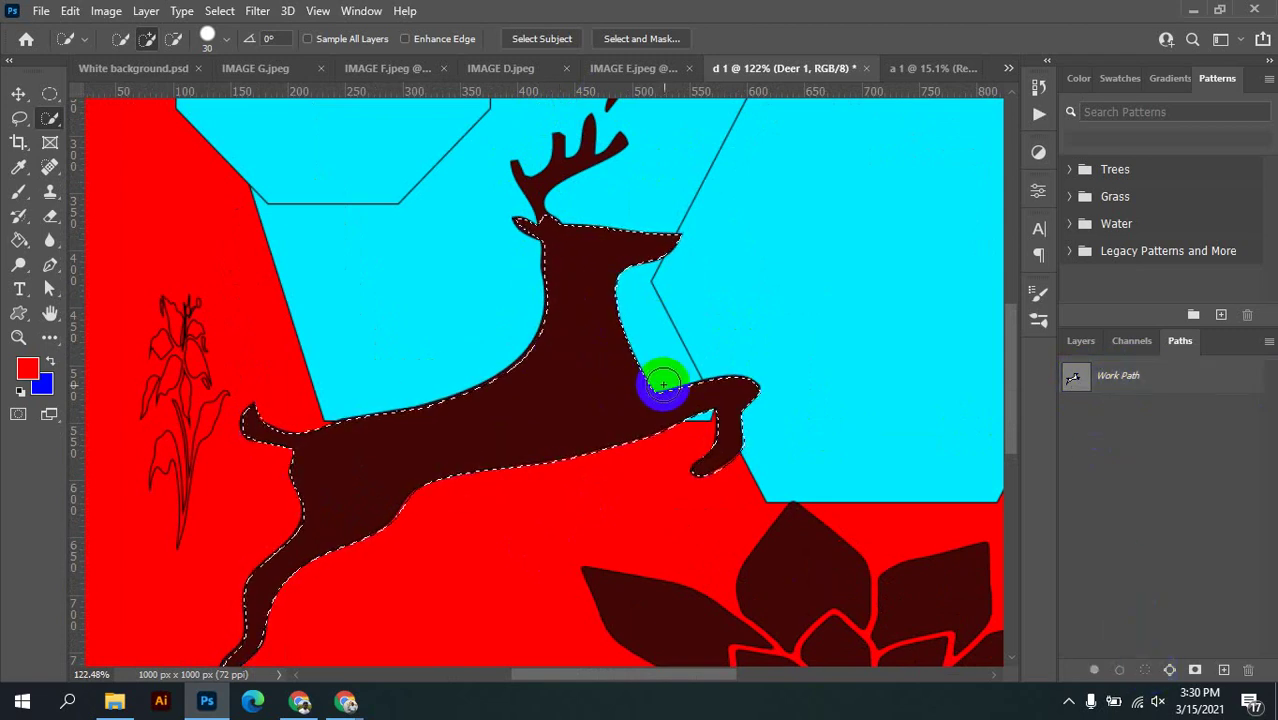
pyautogui.hotkey('ctrl', 'z')
# Quick-select the deer's body again on the Deer 1 layer, and undo that selection
pyautogui.rightClick(571, 309)
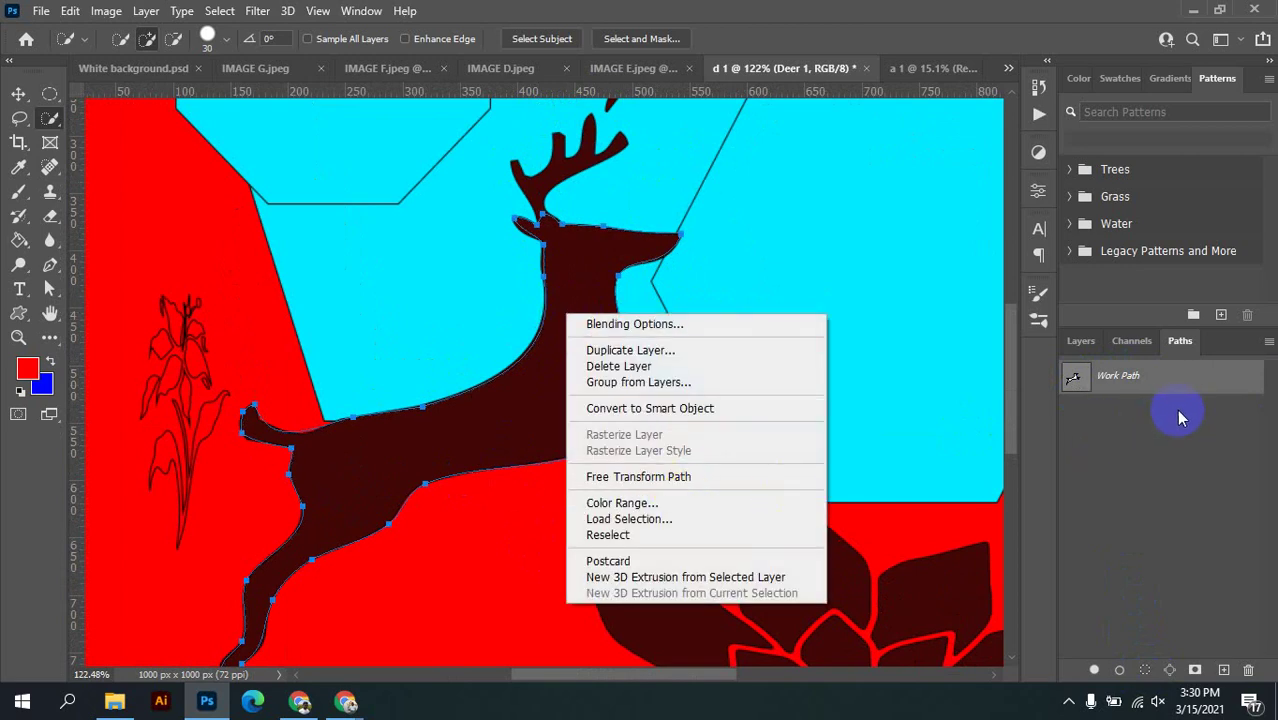
pyautogui.click(1152, 376)
pyautogui.click(1081, 341)
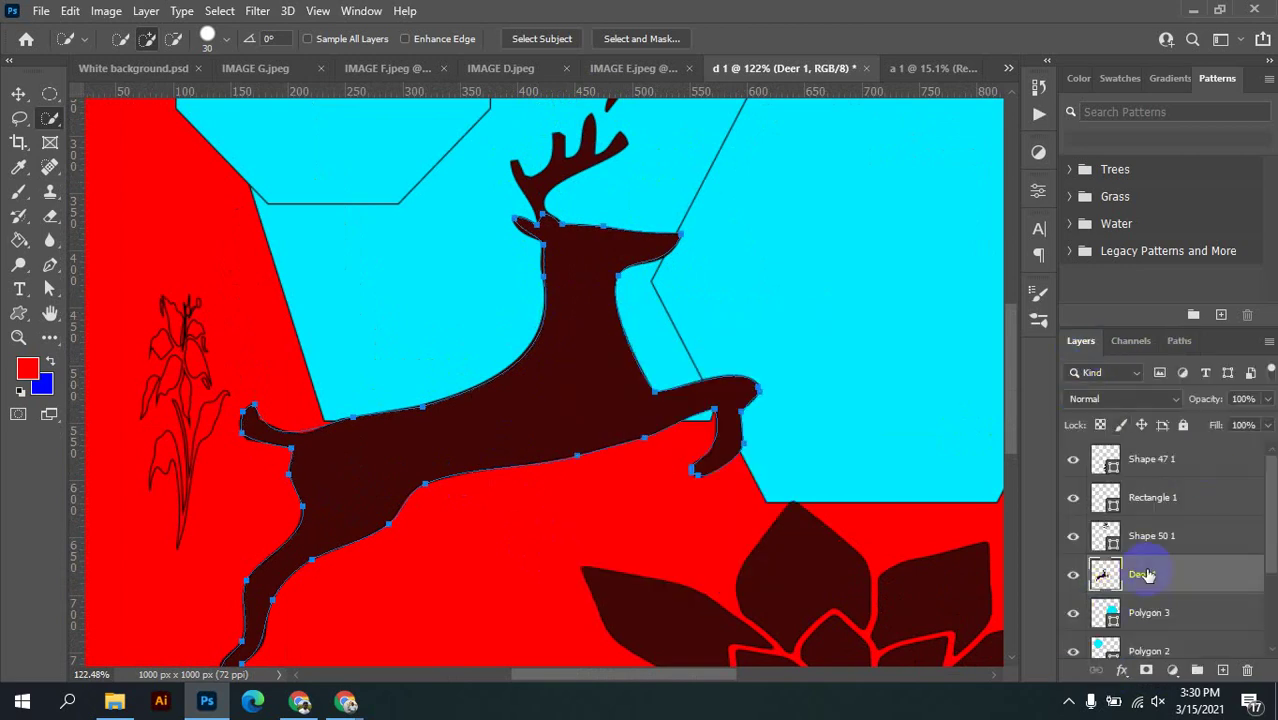
pyautogui.rightClick(562, 410)
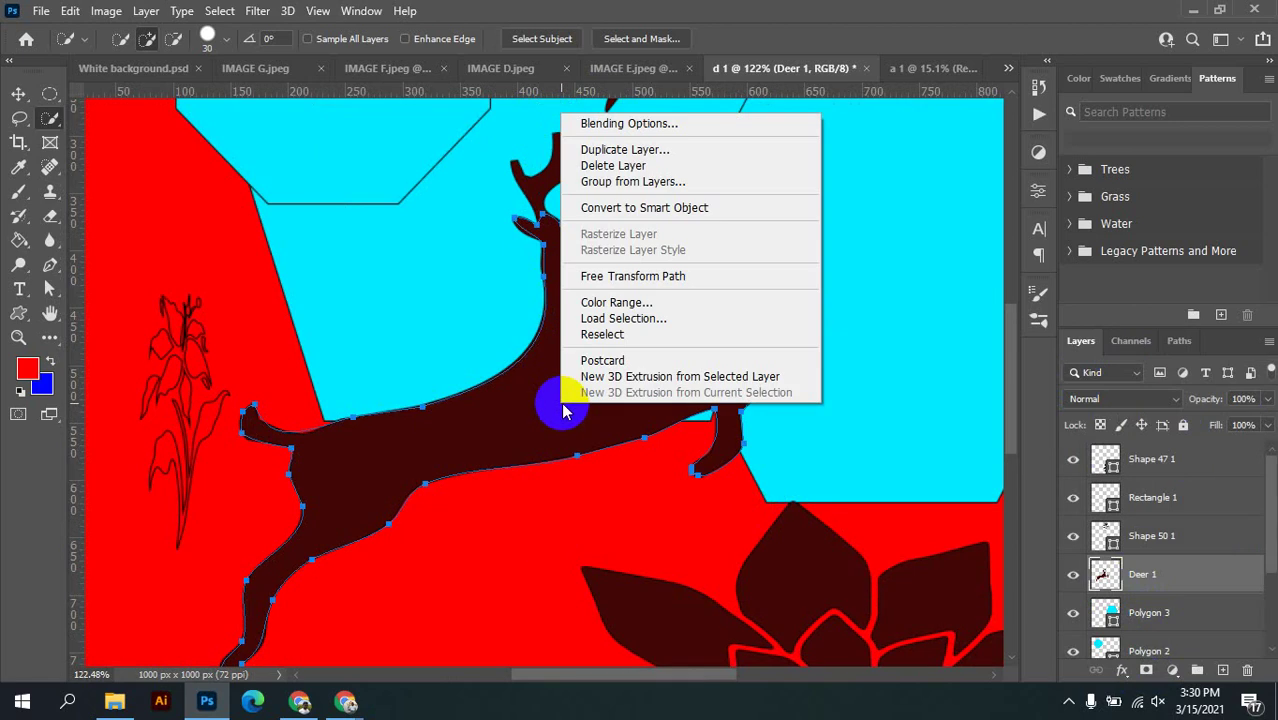
pyautogui.click(1198, 572)
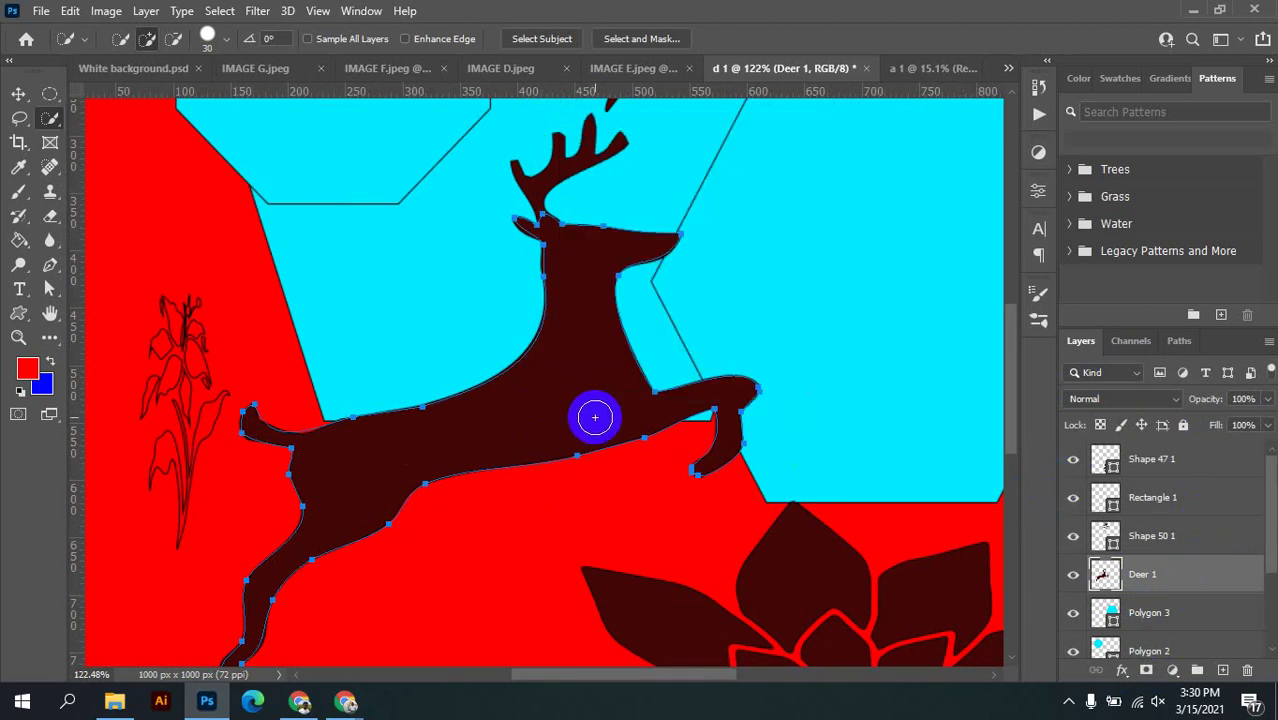
pyautogui.click(554, 410)
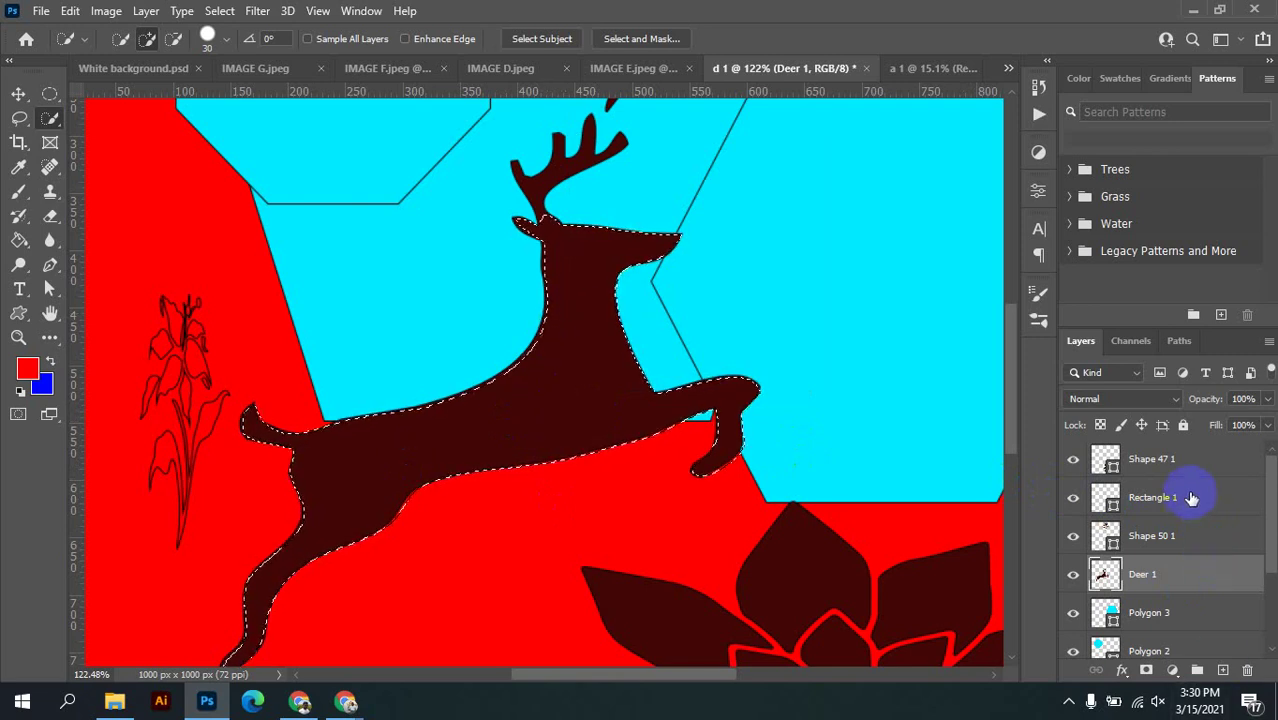
pyautogui.hotkey('ctrl', 'z')
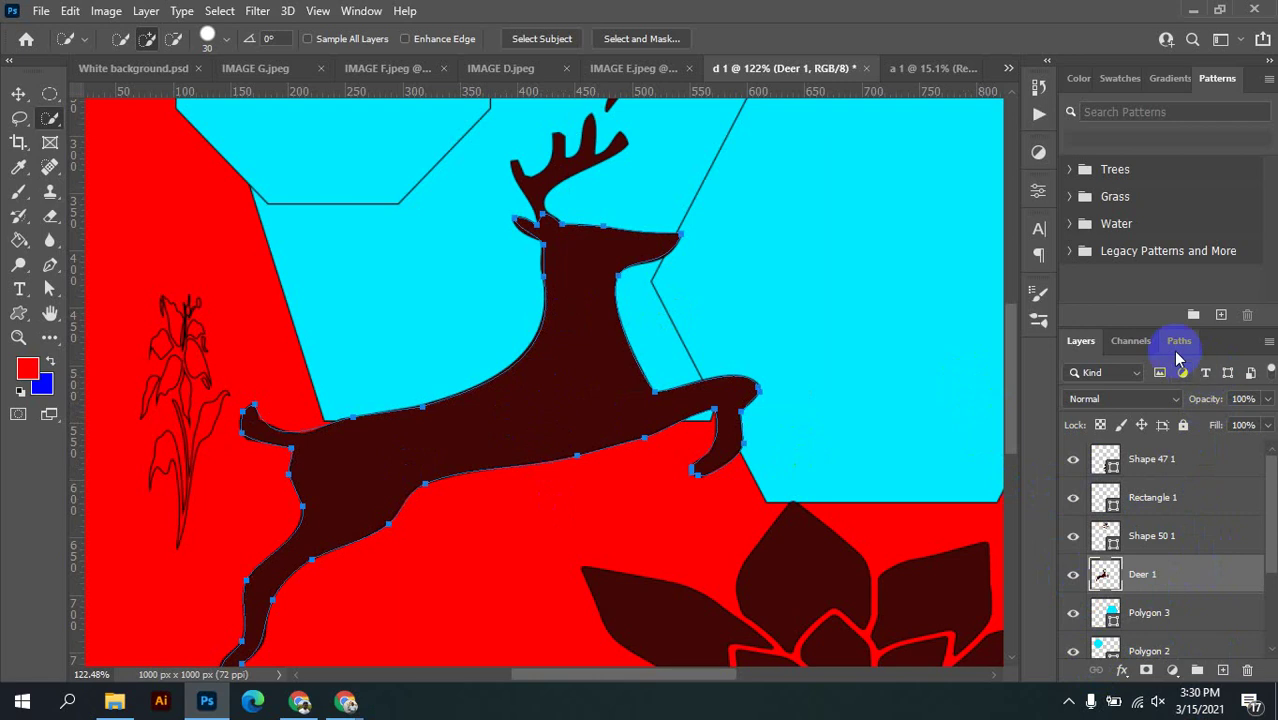
# Create a new layer group above the Deer 1 layer, and look over the fill and adjustment layer types
pyautogui.click(1179, 343)
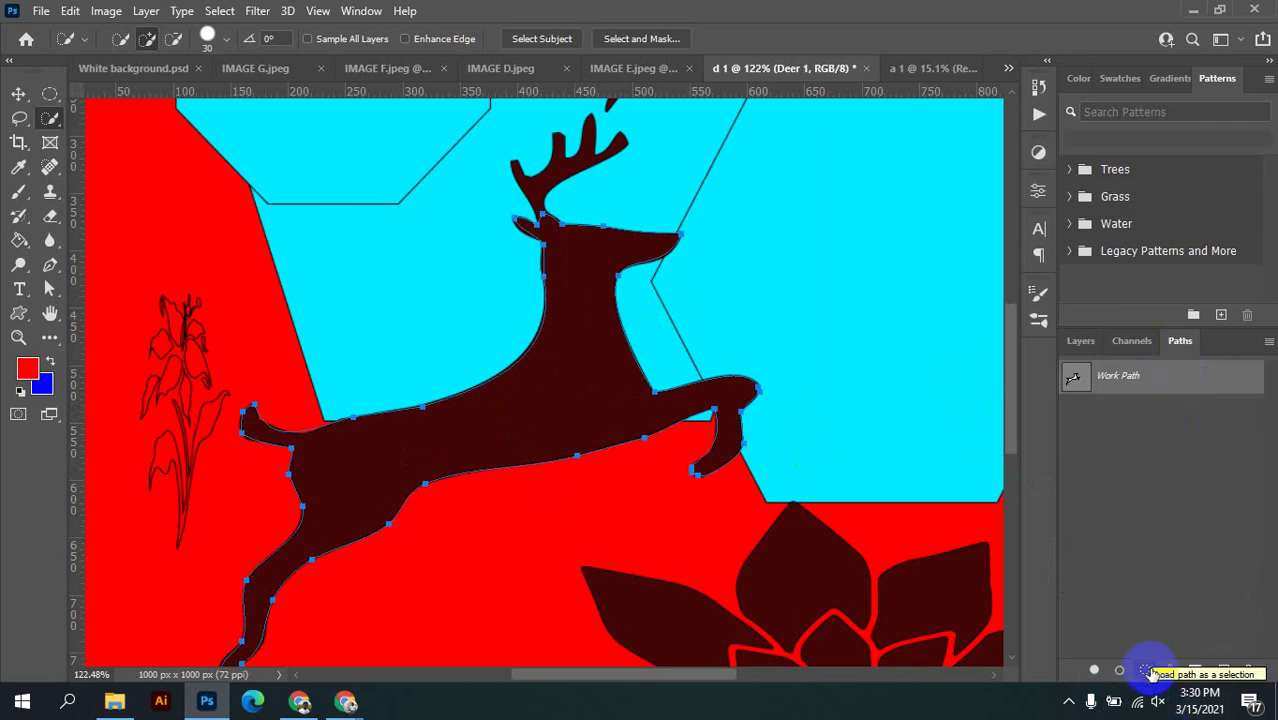
pyautogui.click(1080, 341)
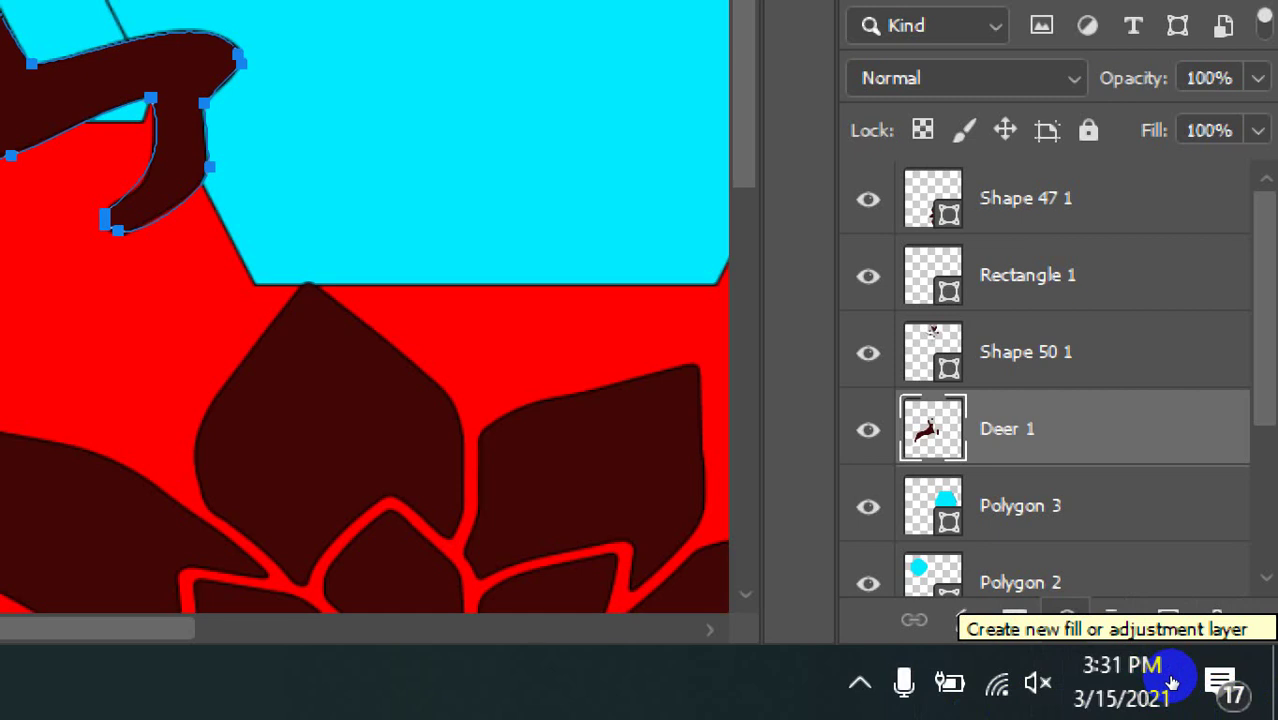
pyautogui.hotkey('ctrl', 'g')
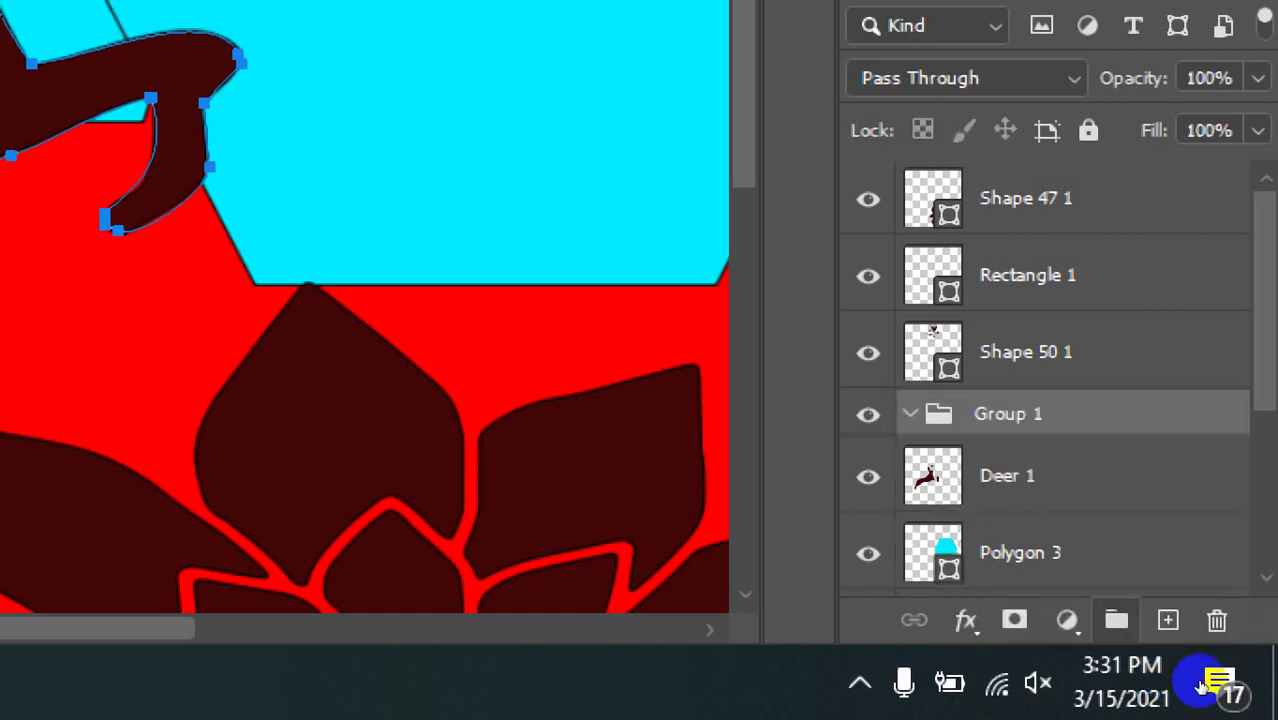
pyautogui.click(1066, 620)
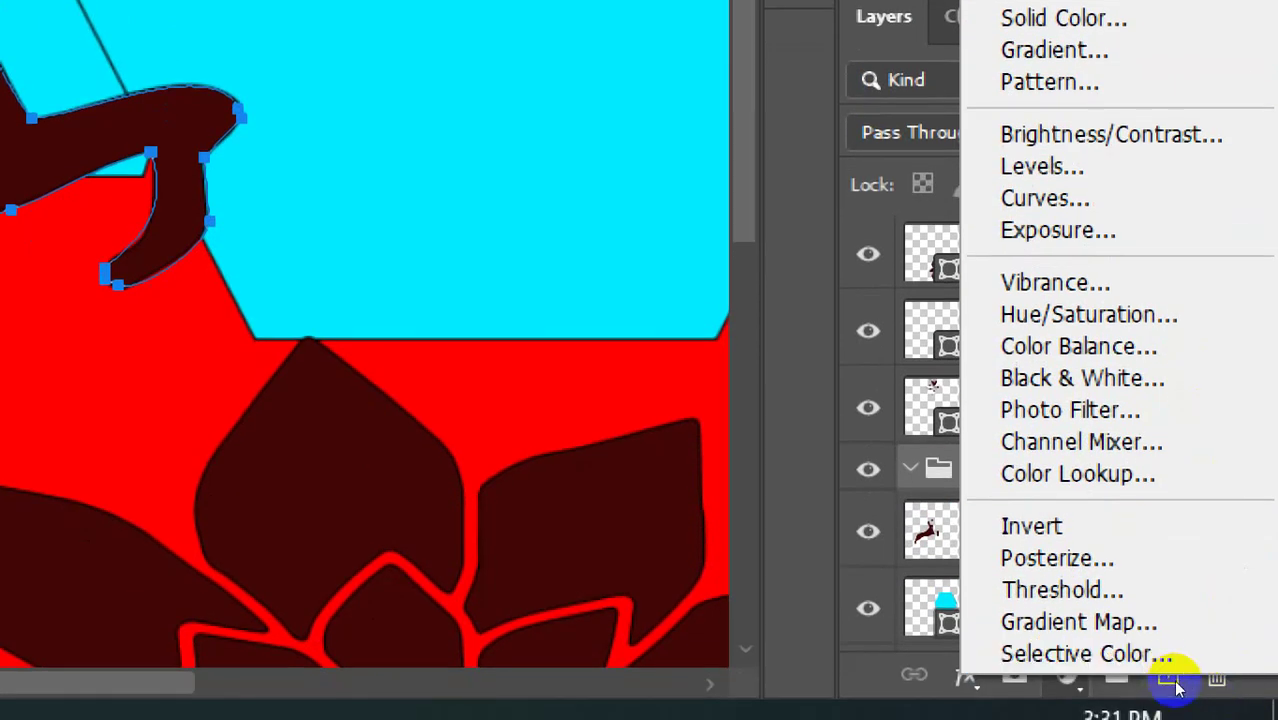
pyautogui.click(1176, 685)
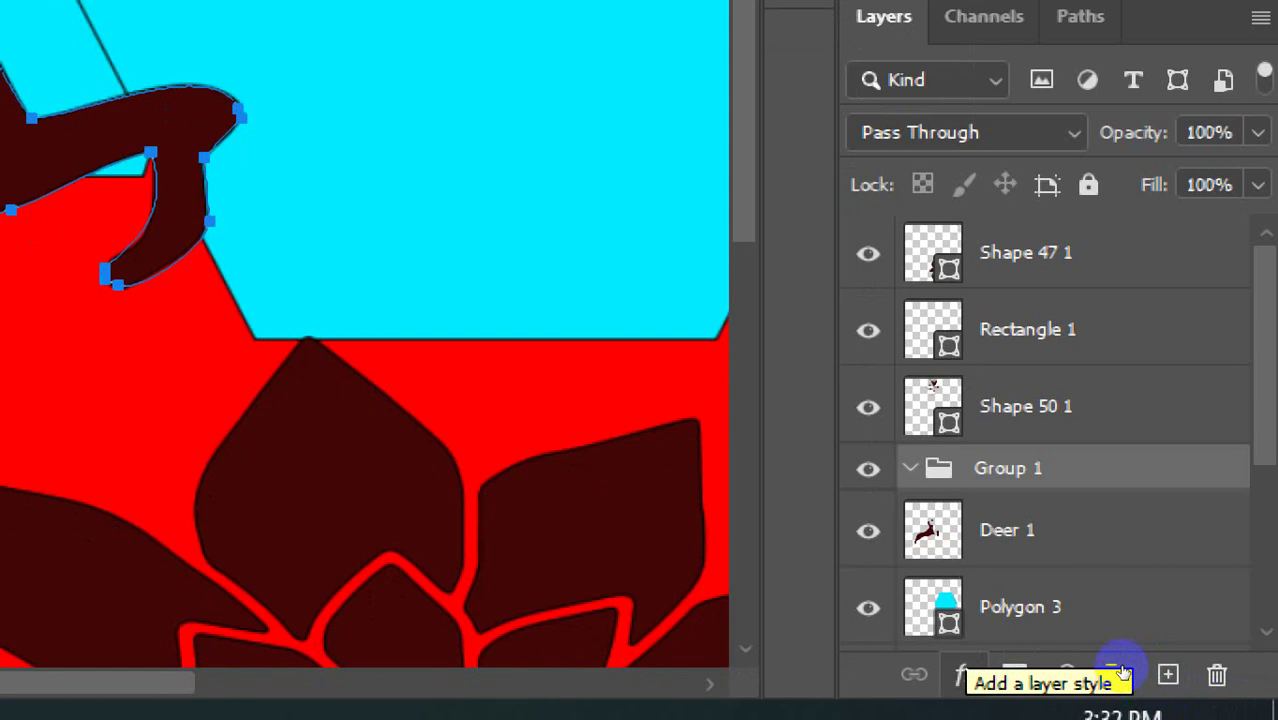
# Make the Shape 50 1 layer active, view its Layer Style settings, and look over the available layer effects
pyautogui.hotkey('alt', ']')
pyautogui.click(1242, 533)
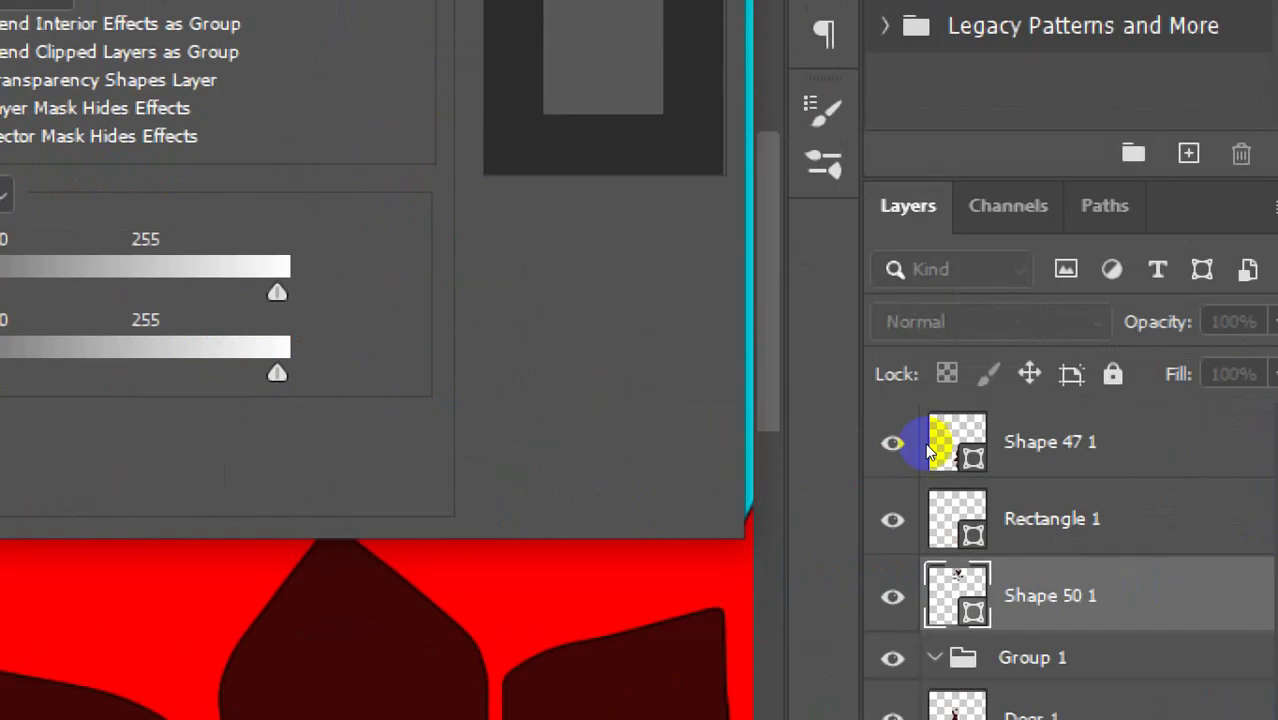
pyautogui.scroll(-5, 1255, 522)
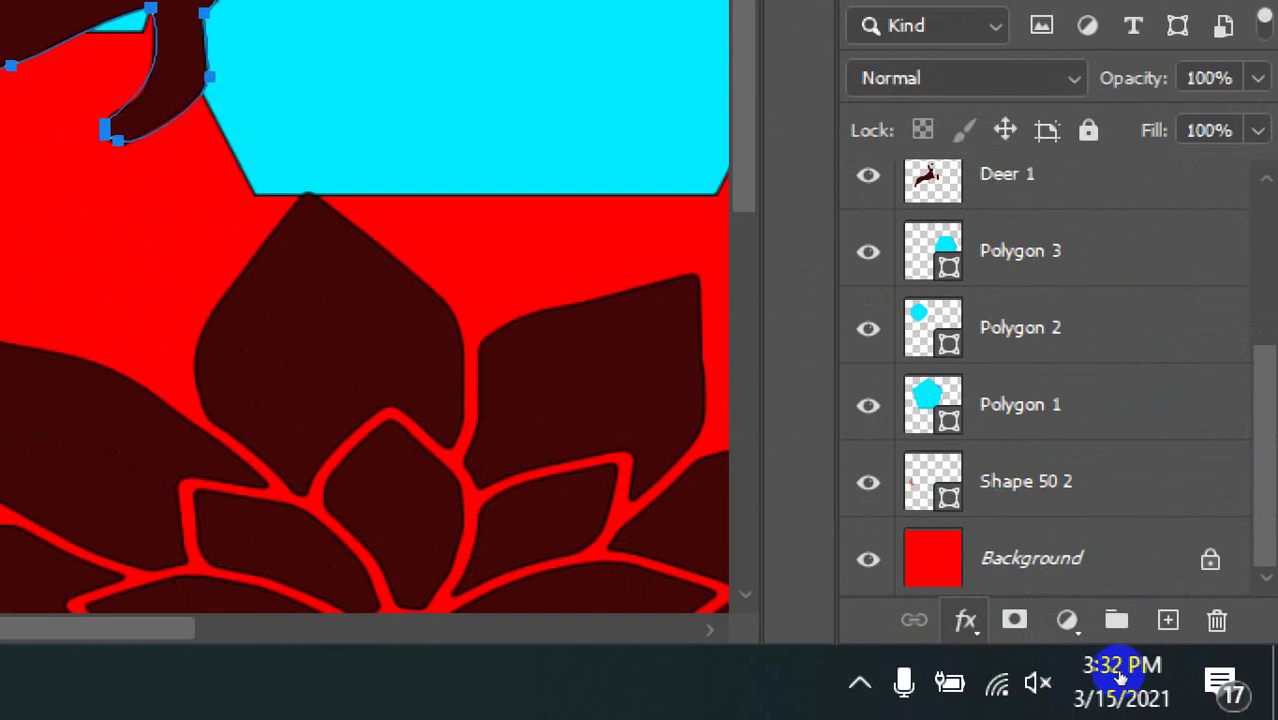
pyautogui.click(965, 622)
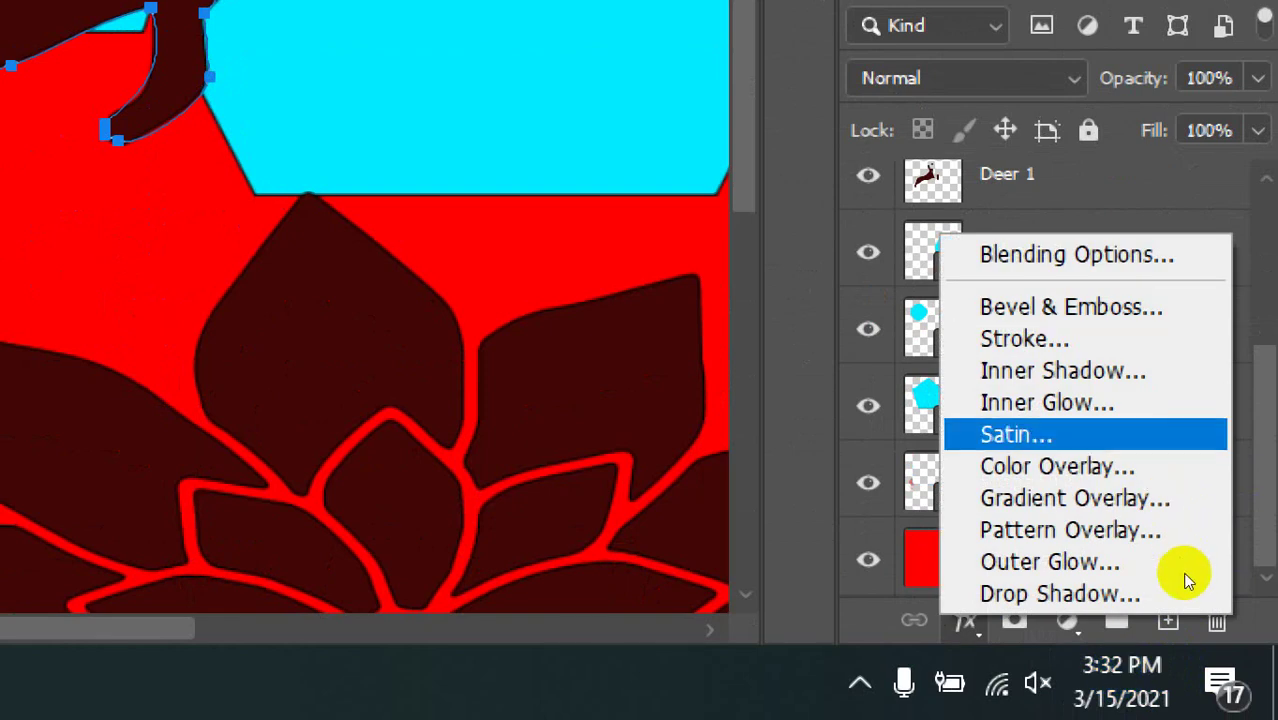
pyautogui.click(1127, 680)
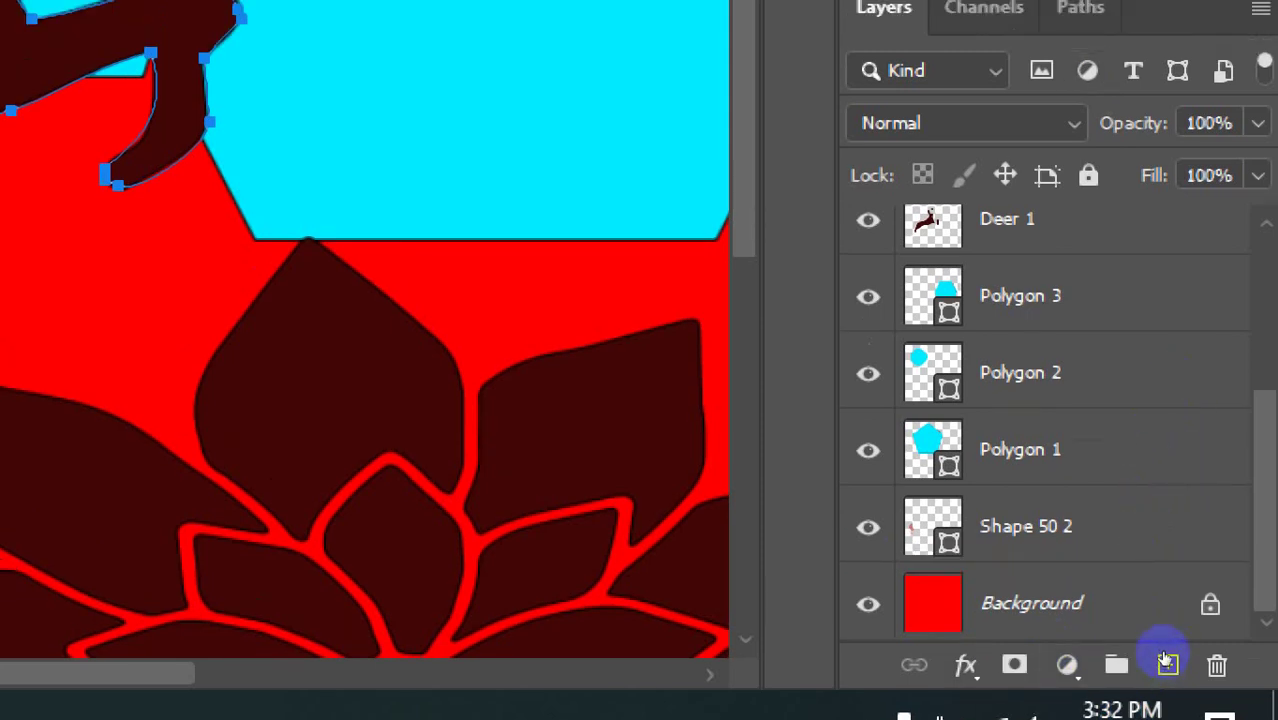
pyautogui.scroll(3, 1170, 600)
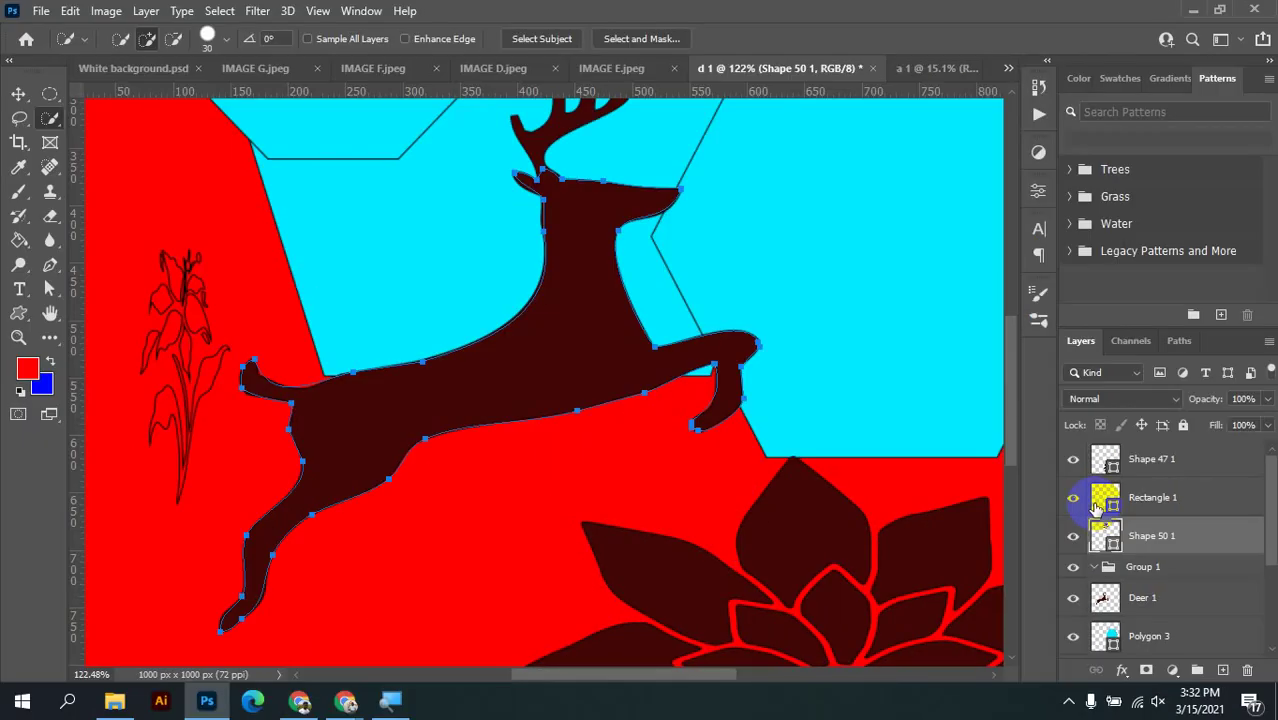
# Quick-select the right leaf of the upper flower on the Shape 50 1 layer
pyautogui.hotkey('ctrl', '0')
pyautogui.rightClick(961, 329)
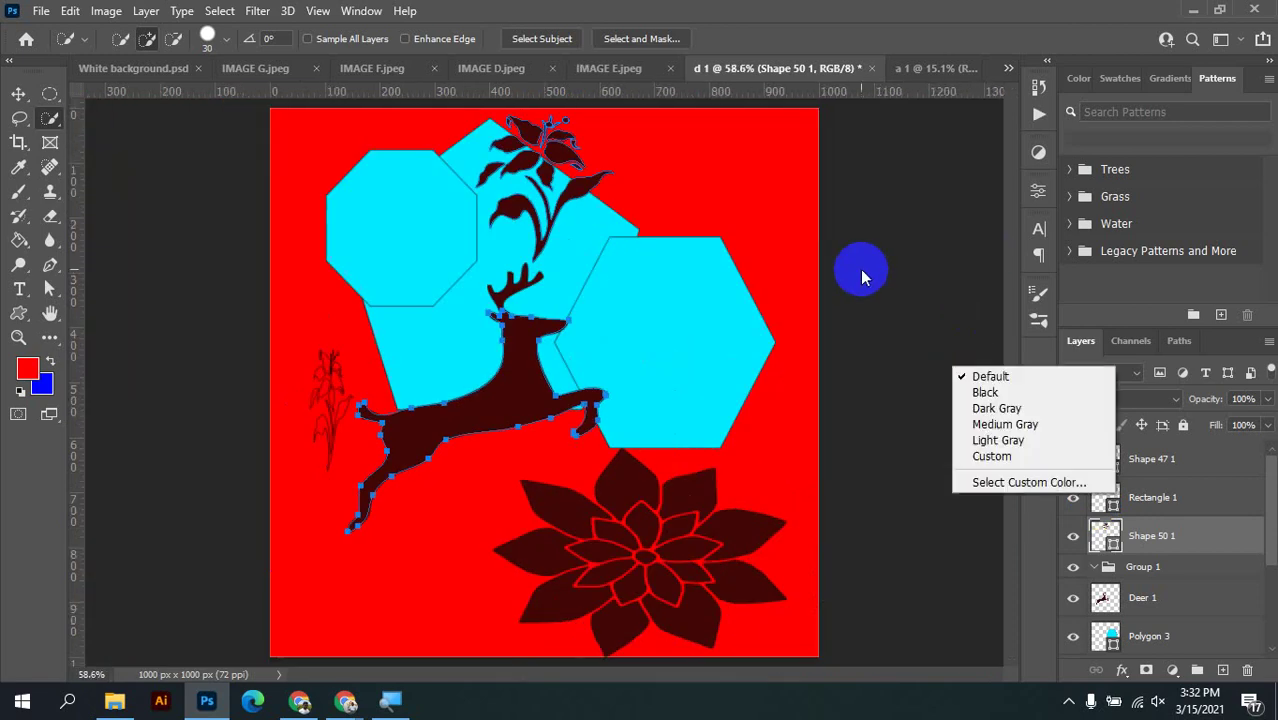
pyautogui.click(585, 188)
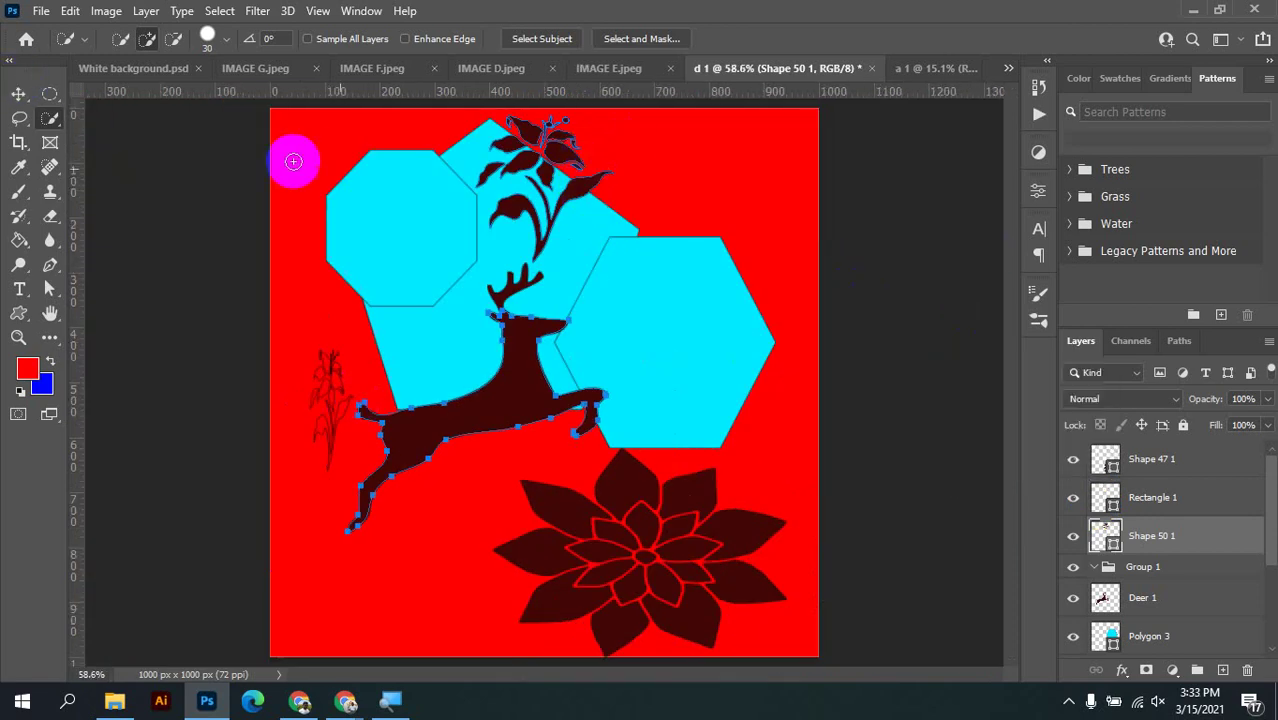
pyautogui.click(580, 192)
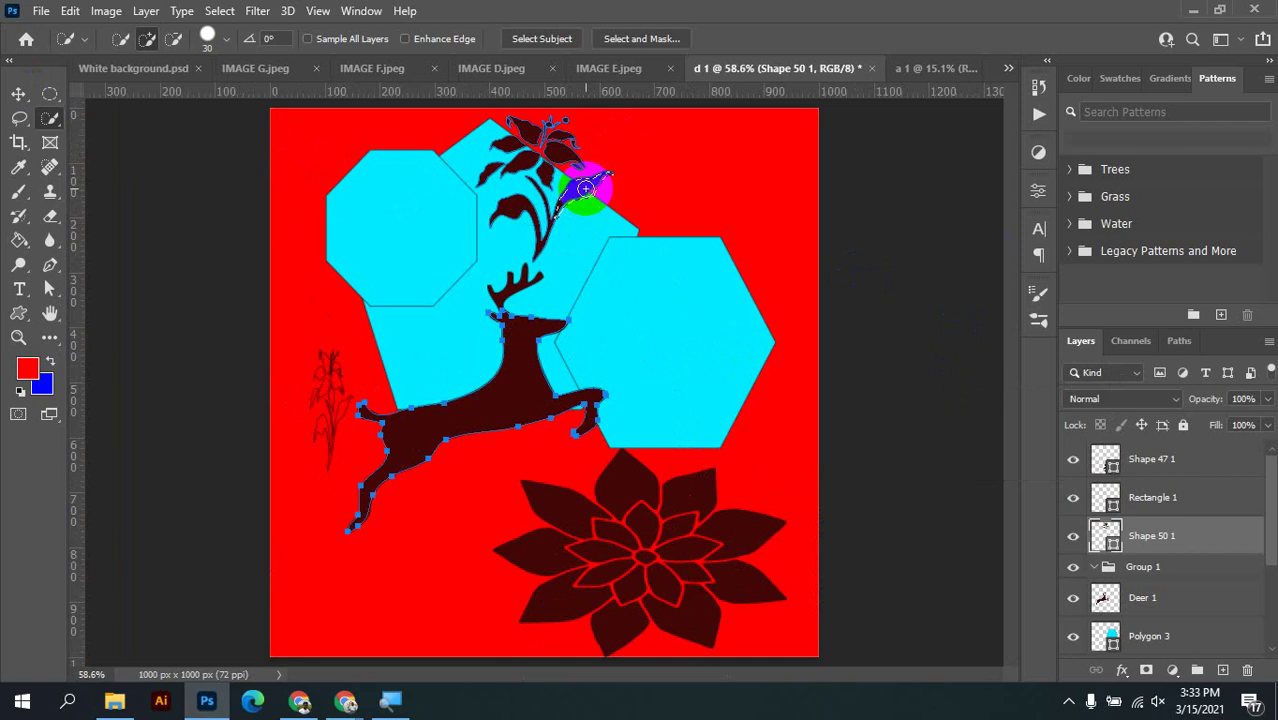
# Switch to the Move tool, drop the leaf selection, and deselect all layers
pyautogui.press('v')
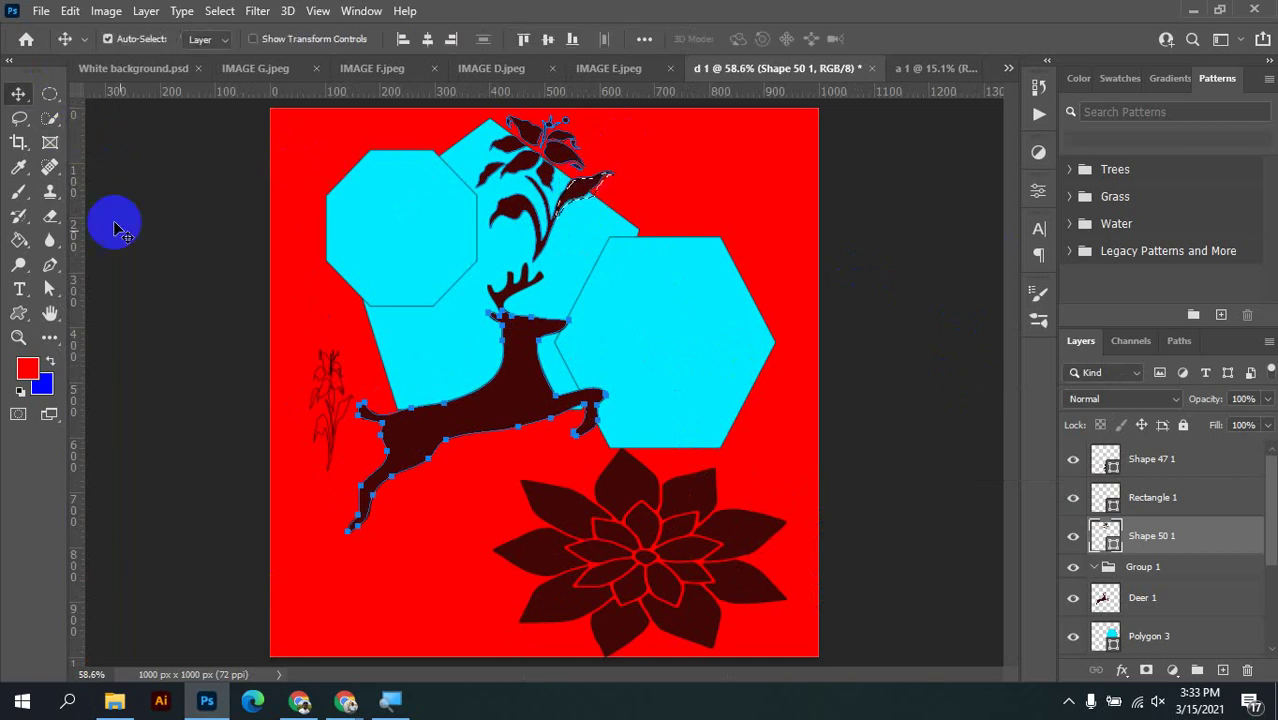
pyautogui.moveTo(522, 348); pyautogui.dragTo(513, 337)
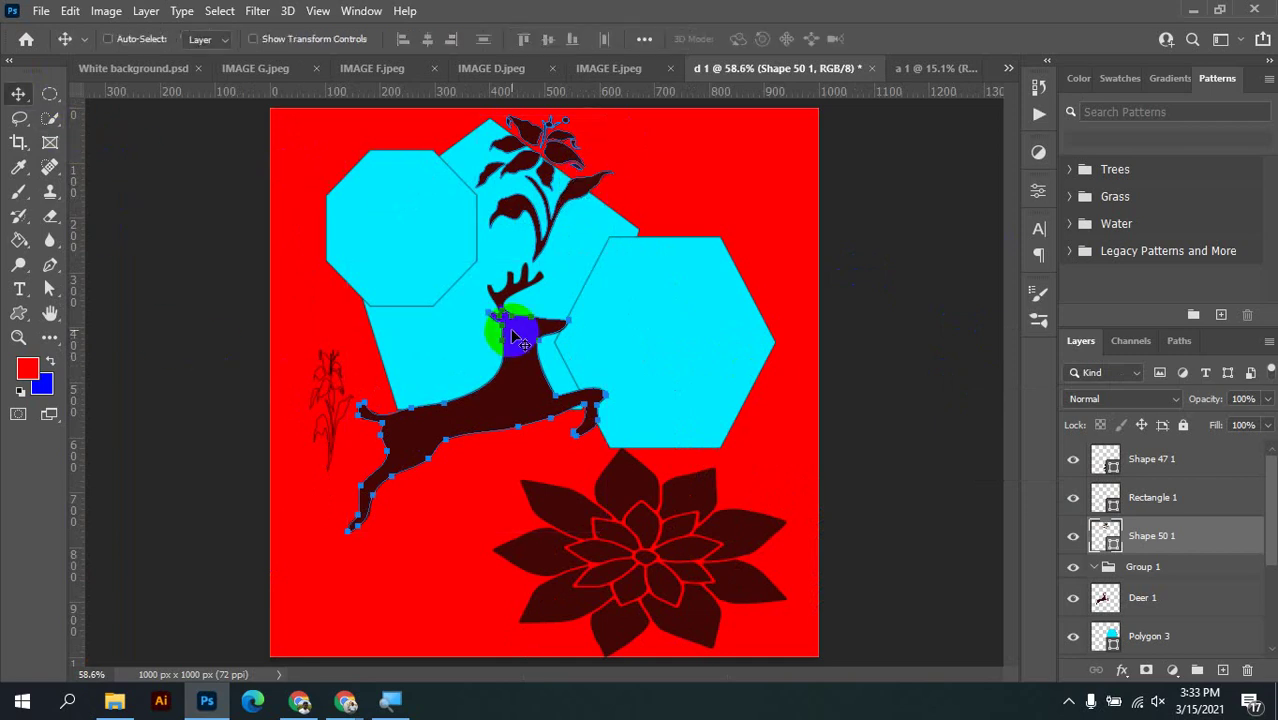
pyautogui.keyDown('ctrl'); pyautogui.click(672, 162); pyautogui.keyUp('ctrl')
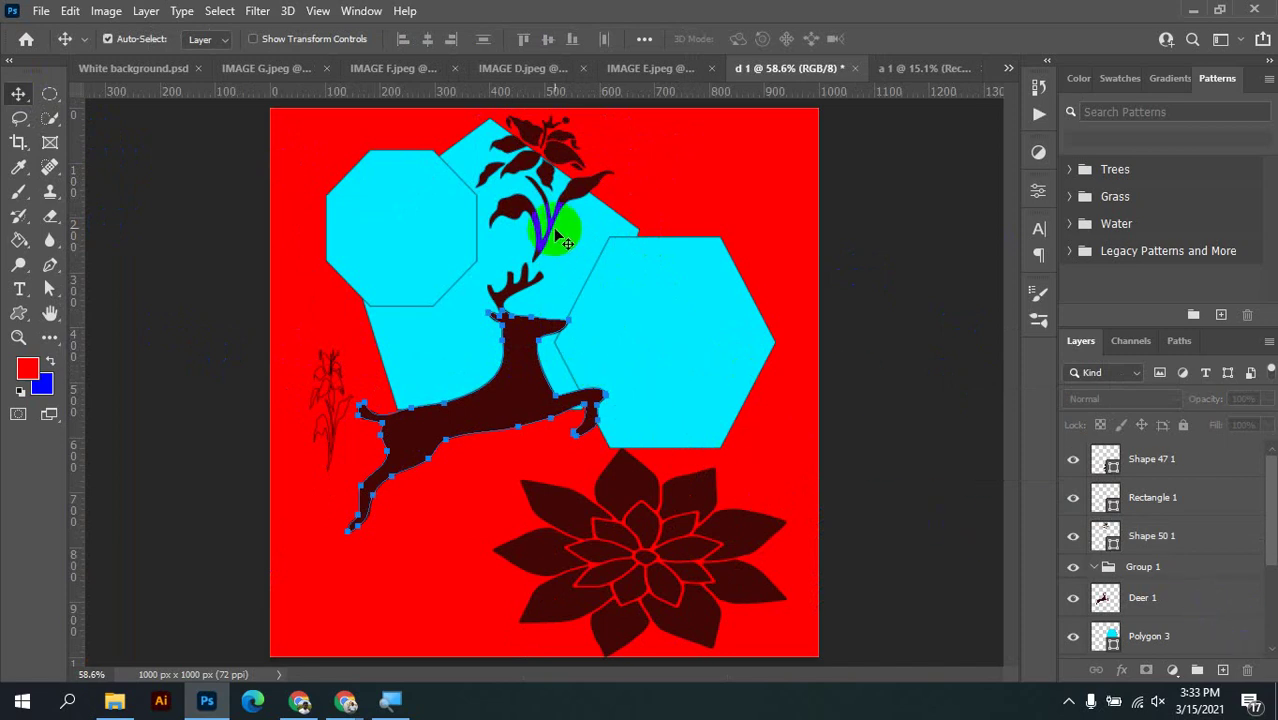
# Move the upper flower right toward the hexagon, deselect its layer, and clear the path outline around the deer
pyautogui.moveTo(560, 238); pyautogui.dragTo(711, 255)
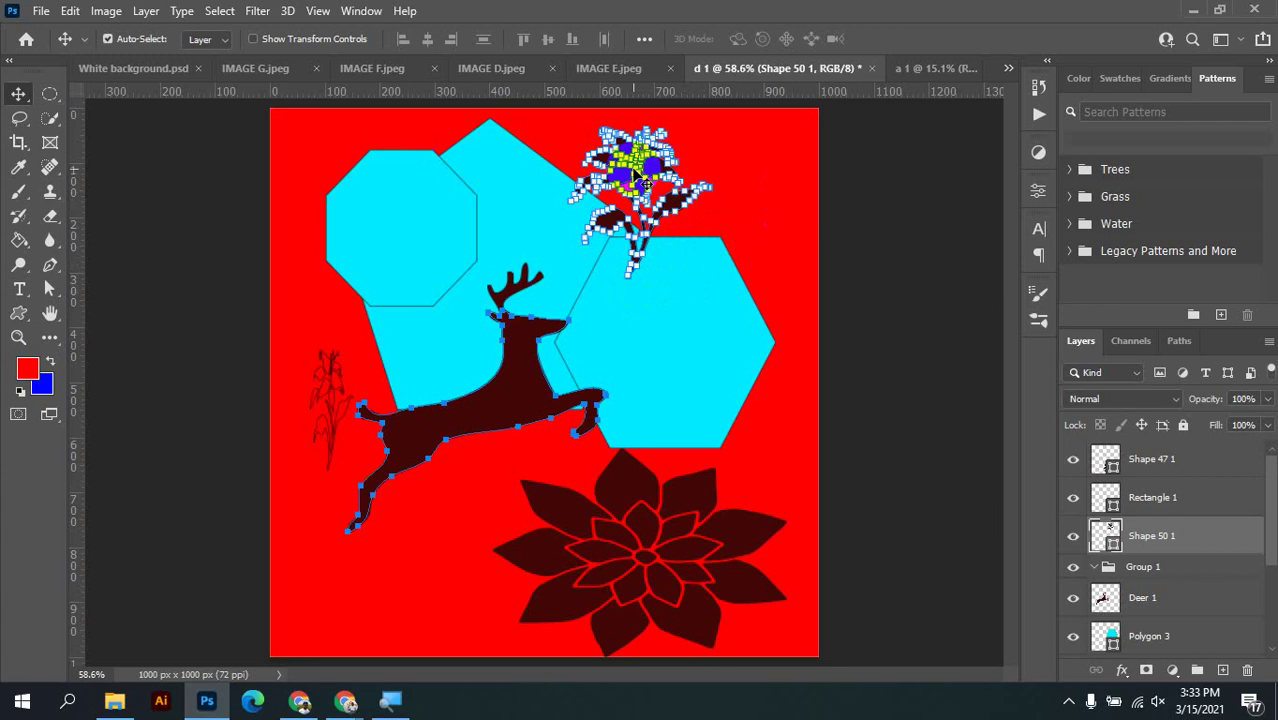
pyautogui.moveTo(657, 196)
pyautogui.mouseDown()
pyautogui.moveTo(633, 176)
pyautogui.moveTo(644, 178)
pyautogui.mouseUp()
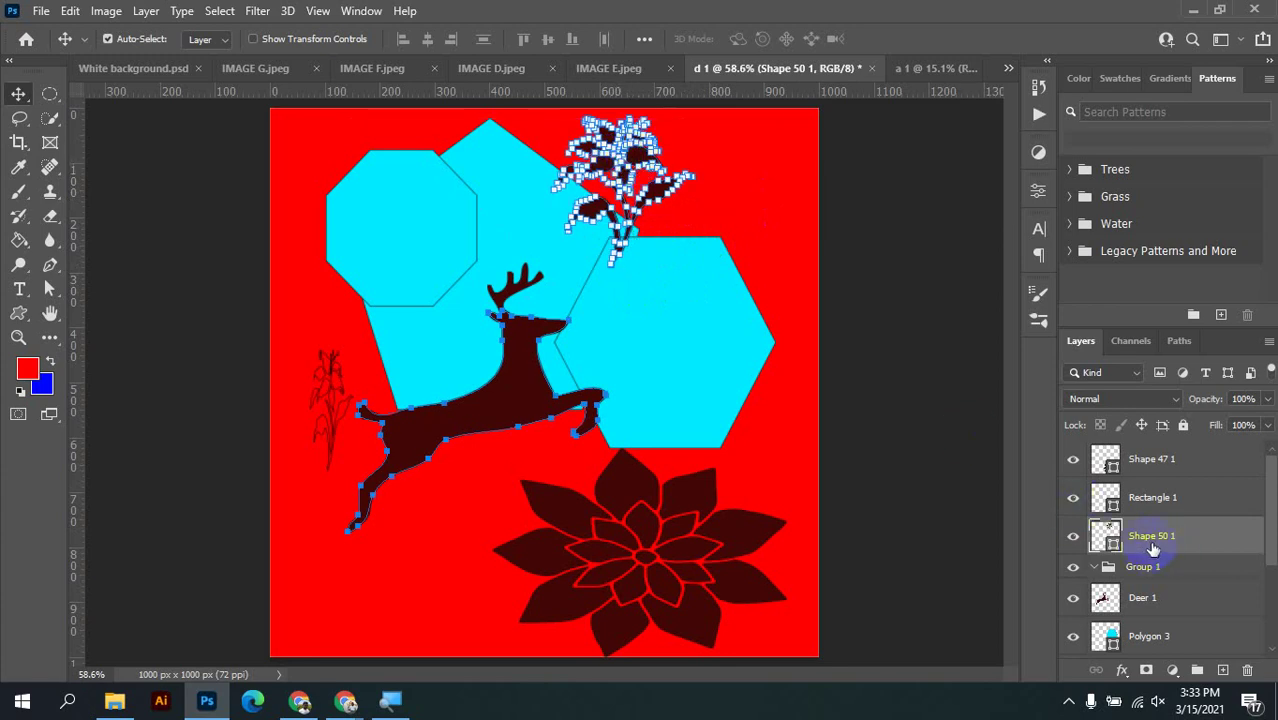
pyautogui.click(851, 281)
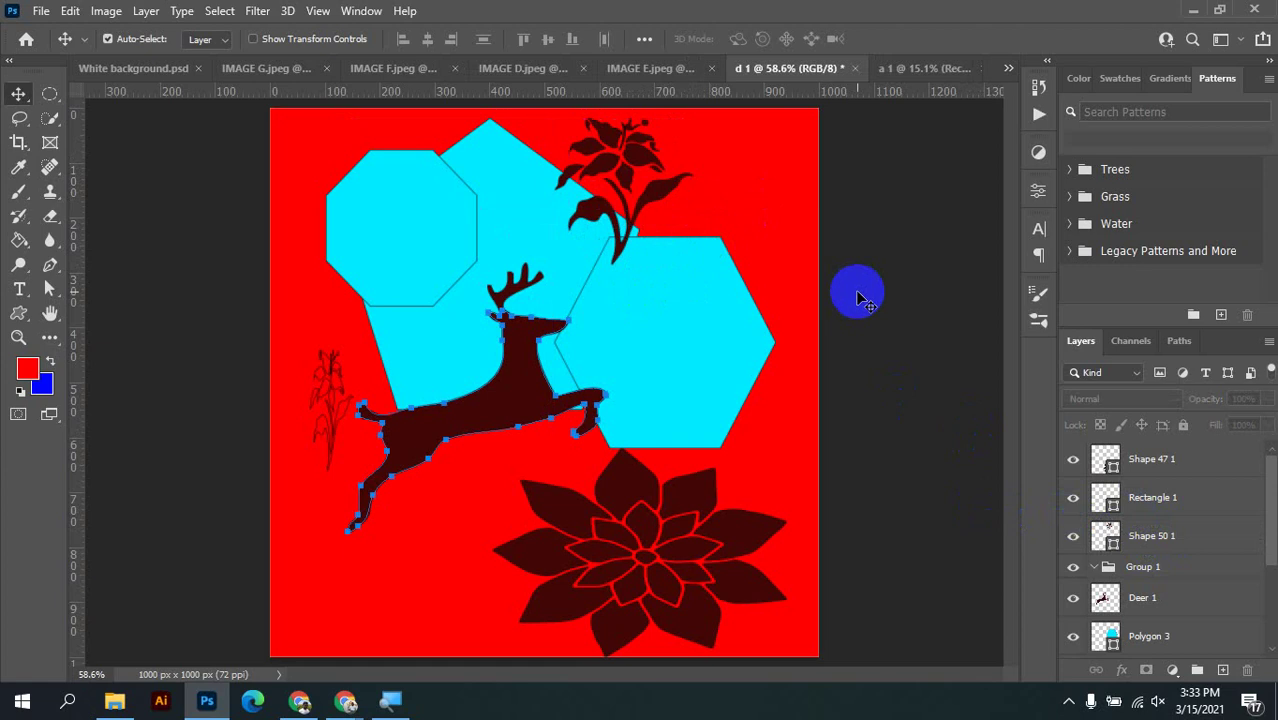
pyautogui.hotkey('ctrl', 'Return')
pyautogui.hotkey('ctrl', 'd')
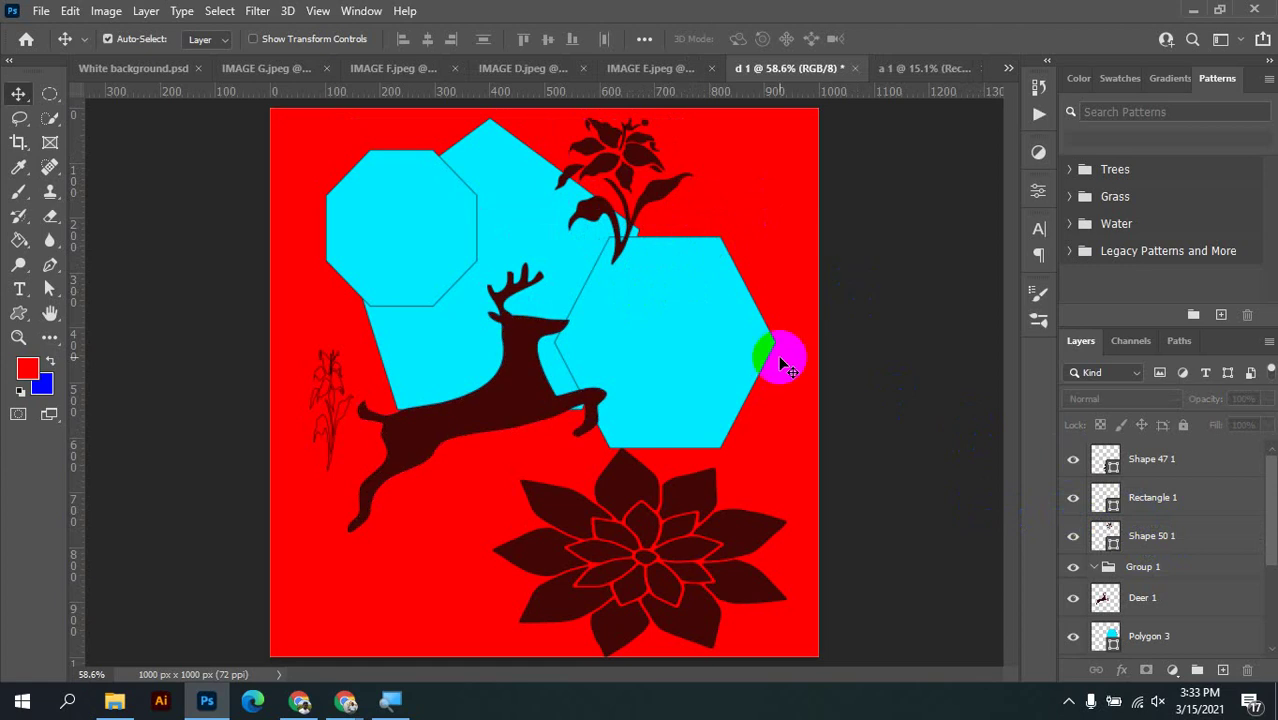
# Move the upper flower further right so its stem overlaps the top edge of the cyan hexagon
pyautogui.click(663, 158)
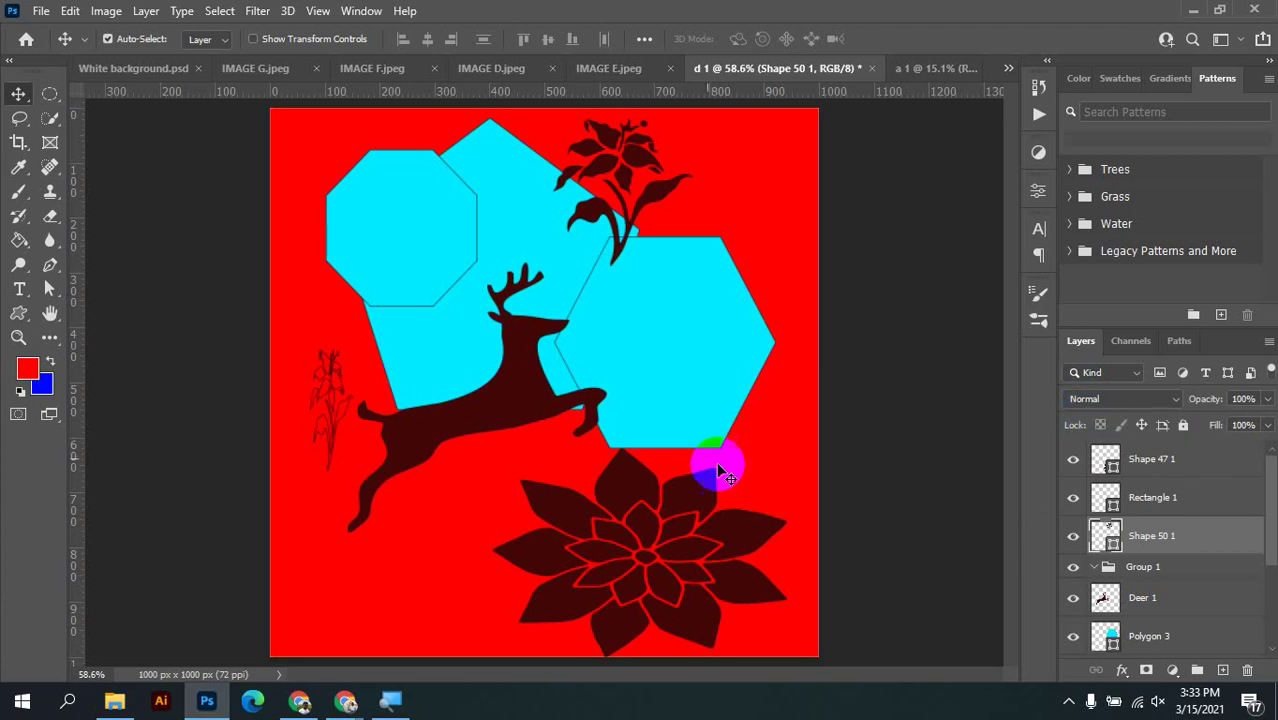
pyautogui.click(656, 191)
pyautogui.moveTo(656, 193); pyautogui.dragTo(724, 191)
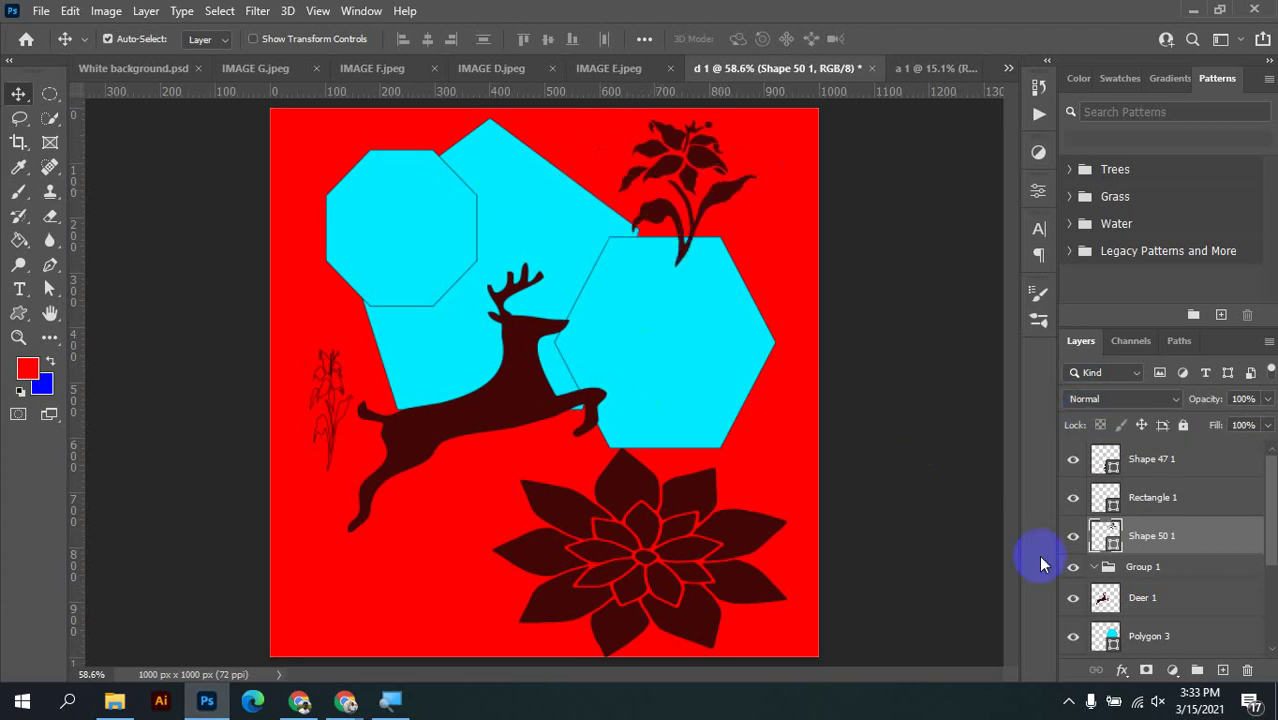
# Rename the Shape 50 1 layer as flower
pyautogui.click(1151, 541)
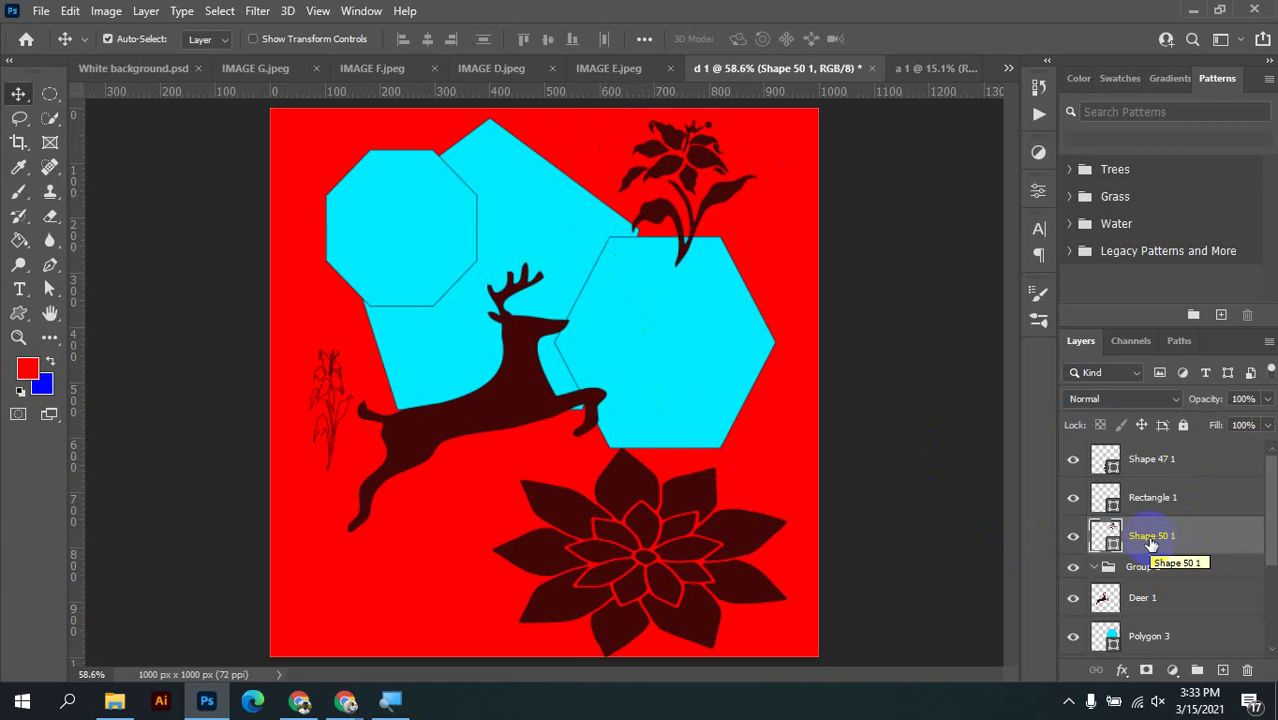
pyautogui.doubleClick(1151, 538)
pyautogui.write('fd')
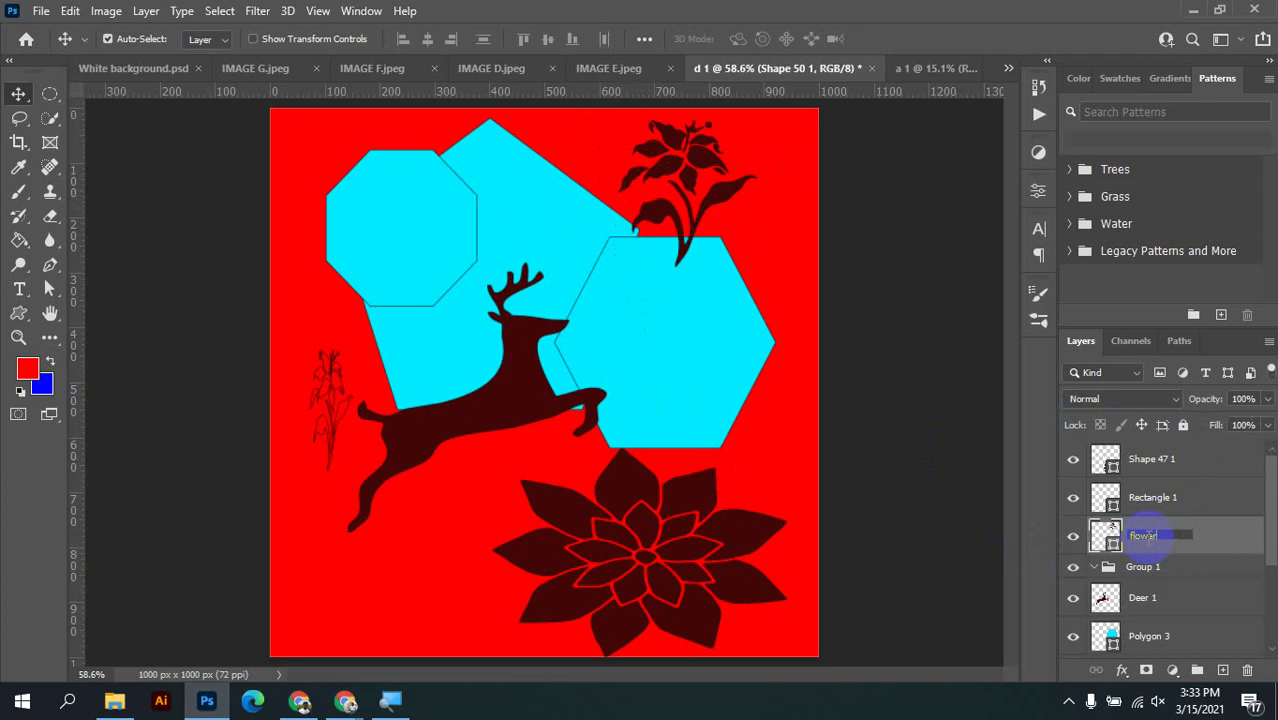
pyautogui.press('Return')
pyautogui.click(1122, 537)
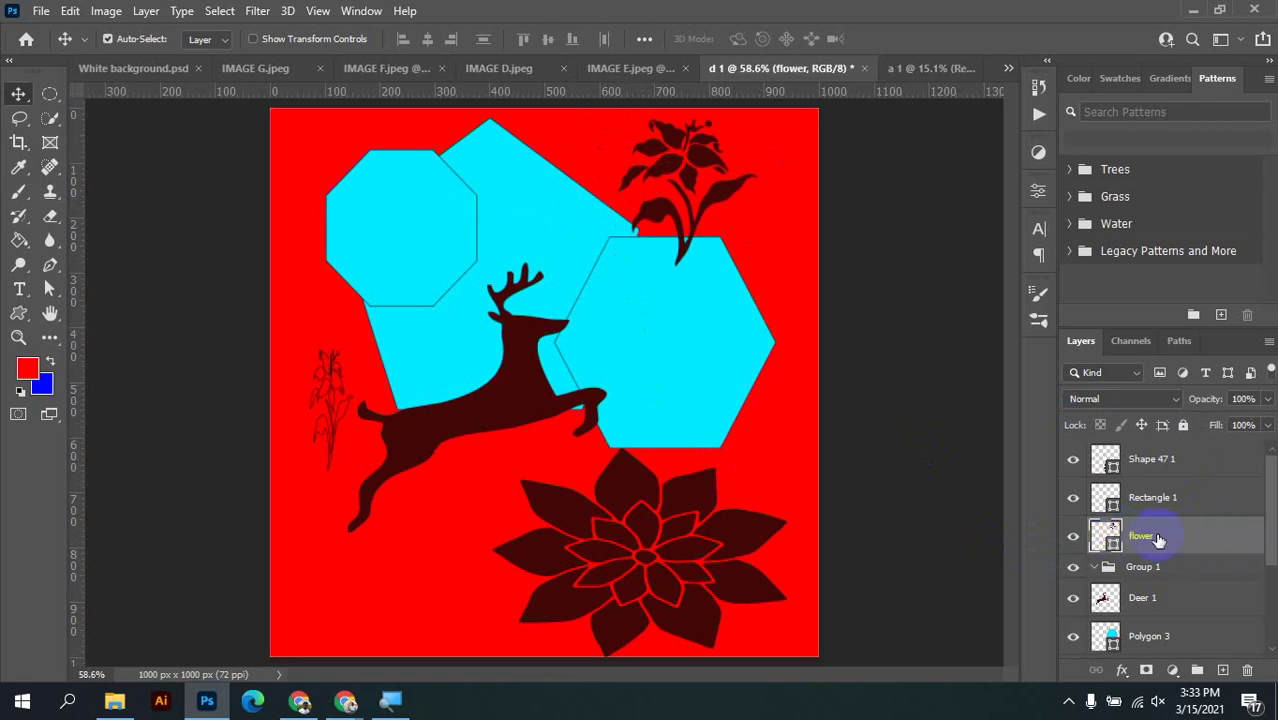
# View the Layer Style settings of the flower layer, and close them without changes
pyautogui.doubleClick(1141, 537)
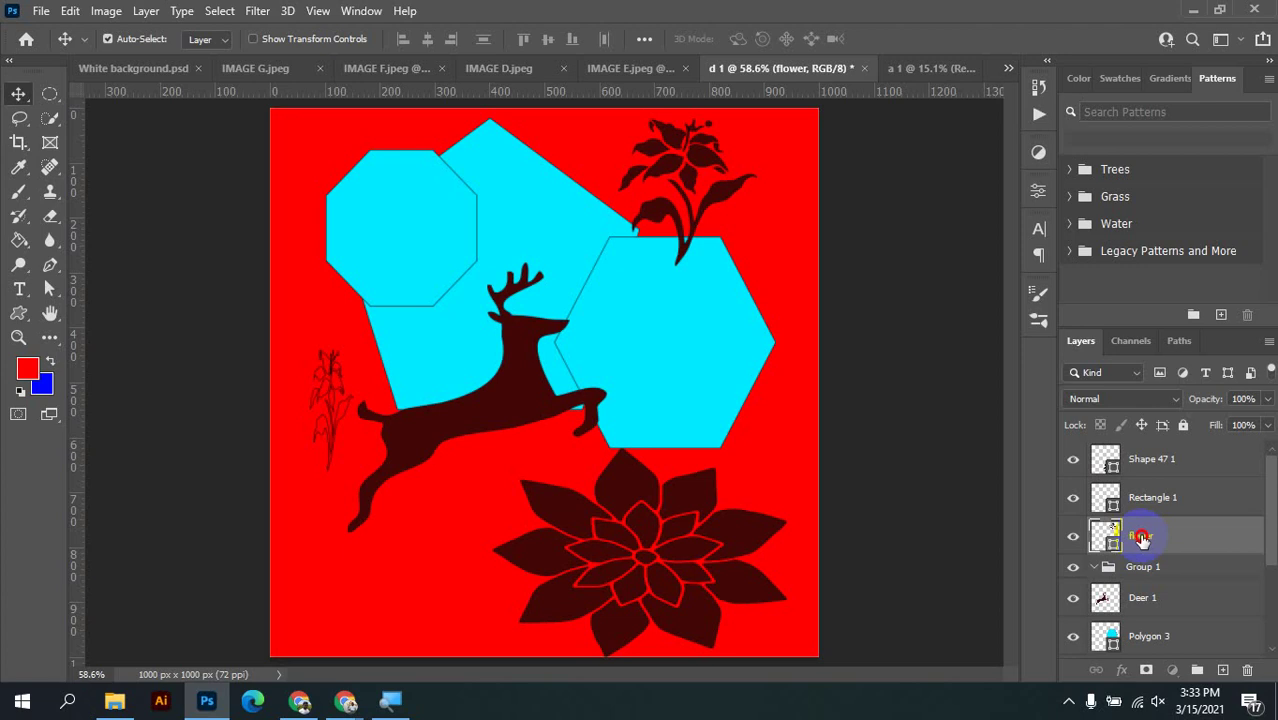
pyautogui.click(1248, 548)
pyautogui.doubleClick(1246, 544)
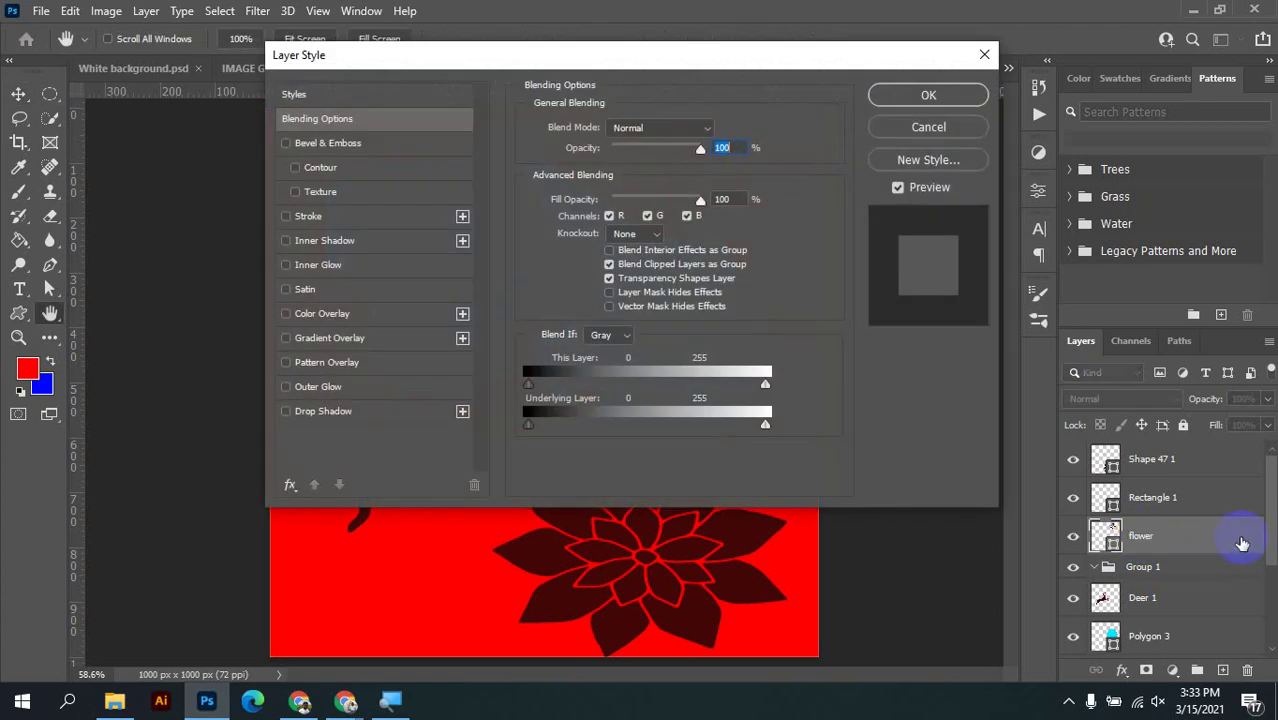
pyautogui.click(984, 55)
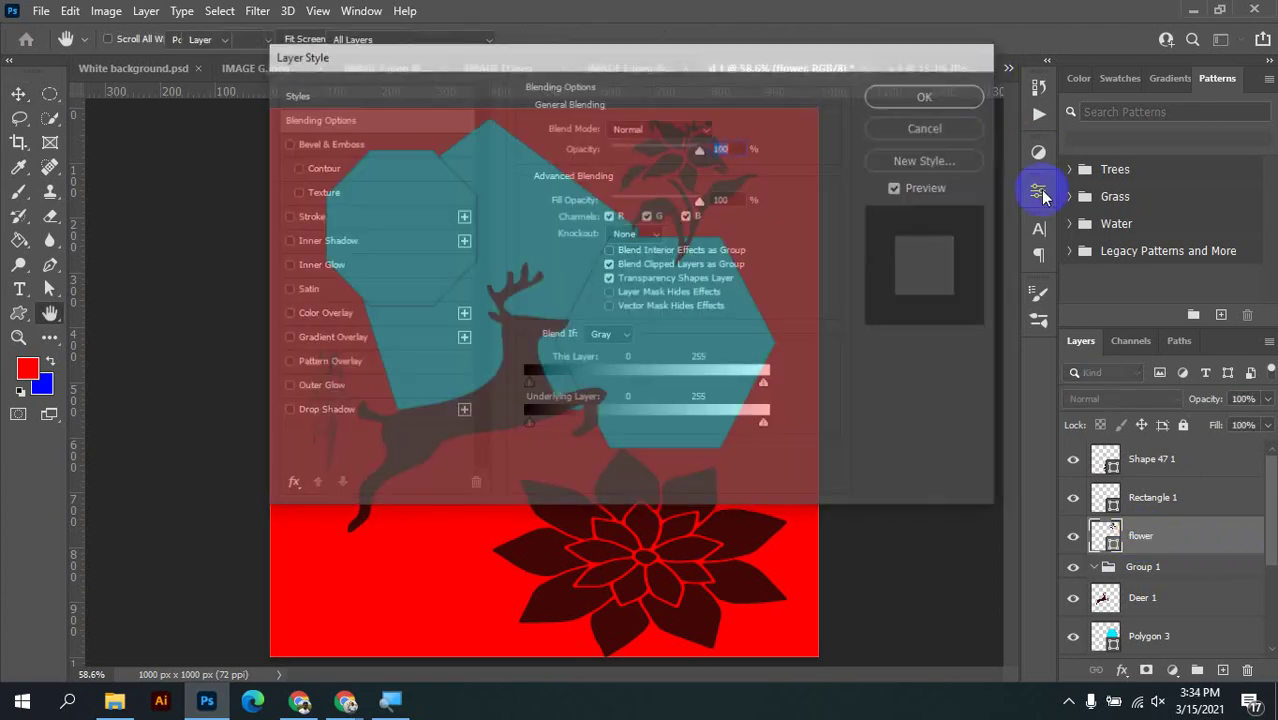
# View the Layer Style settings of the Rectangle 1 layer, and close them without changes
pyautogui.doubleClick(1175, 501)
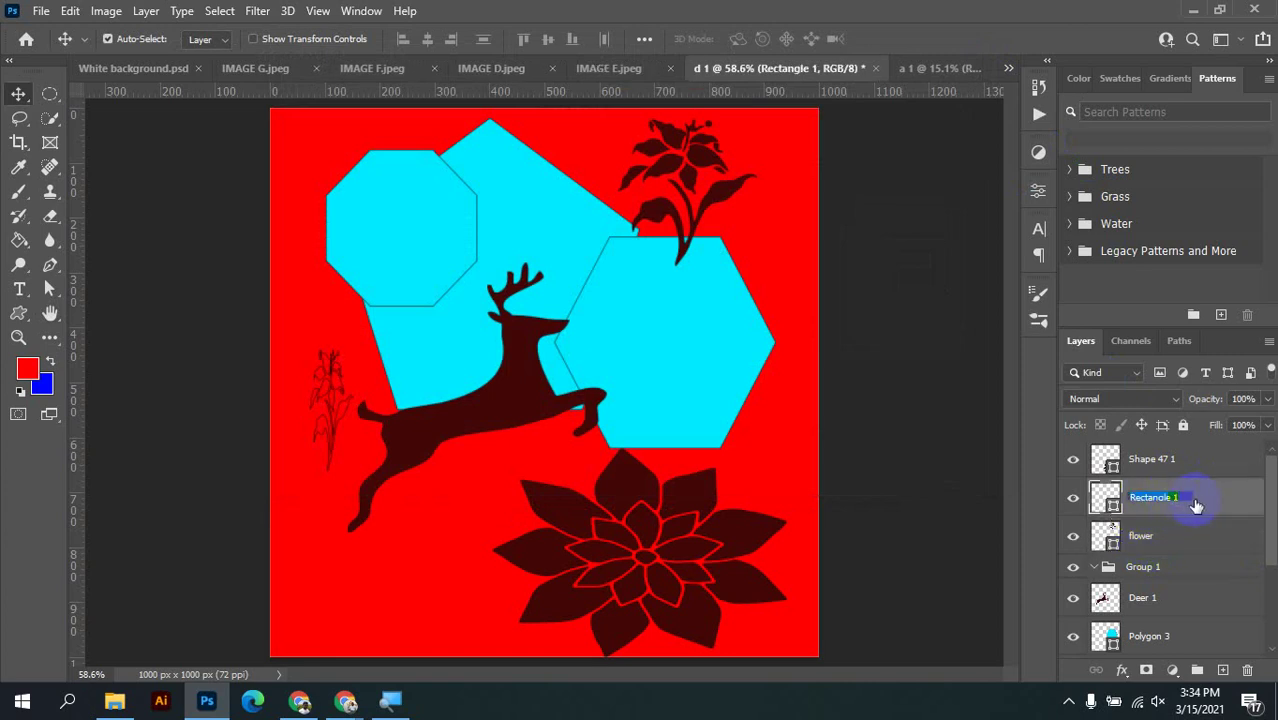
pyautogui.click(1208, 502)
pyautogui.click(1191, 503)
pyautogui.doubleClick(1191, 505)
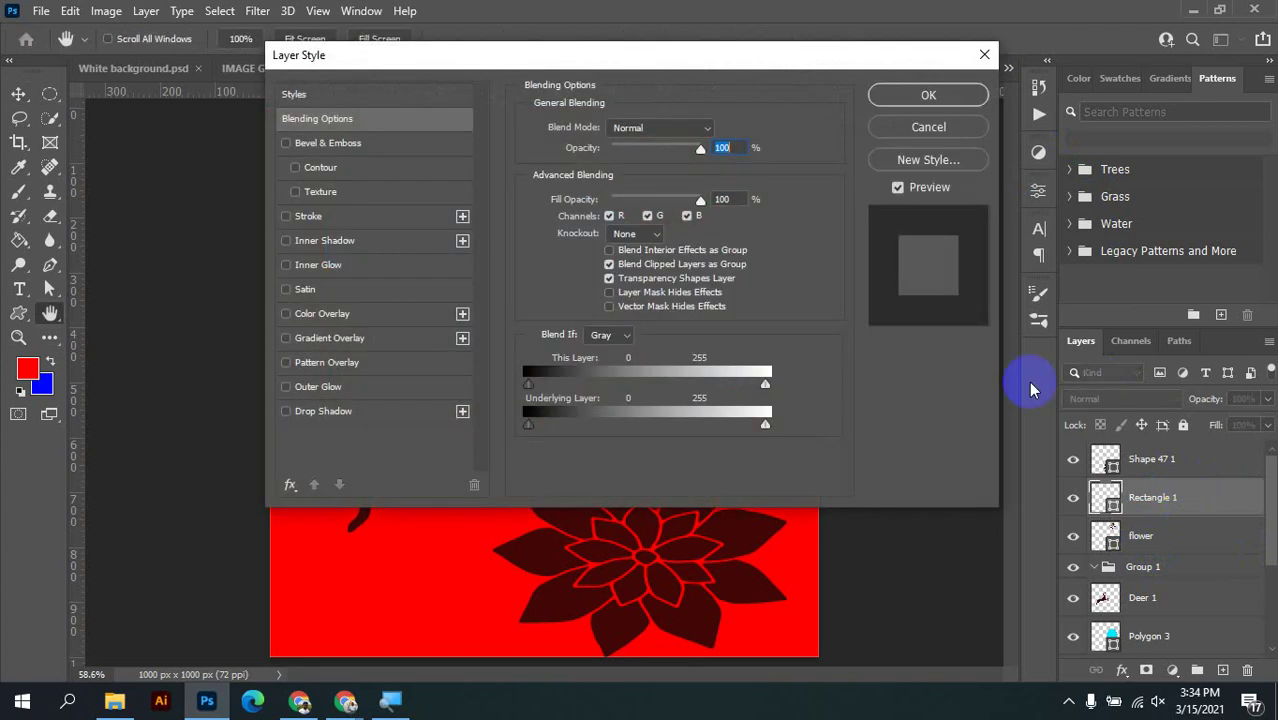
pyautogui.click(984, 55)
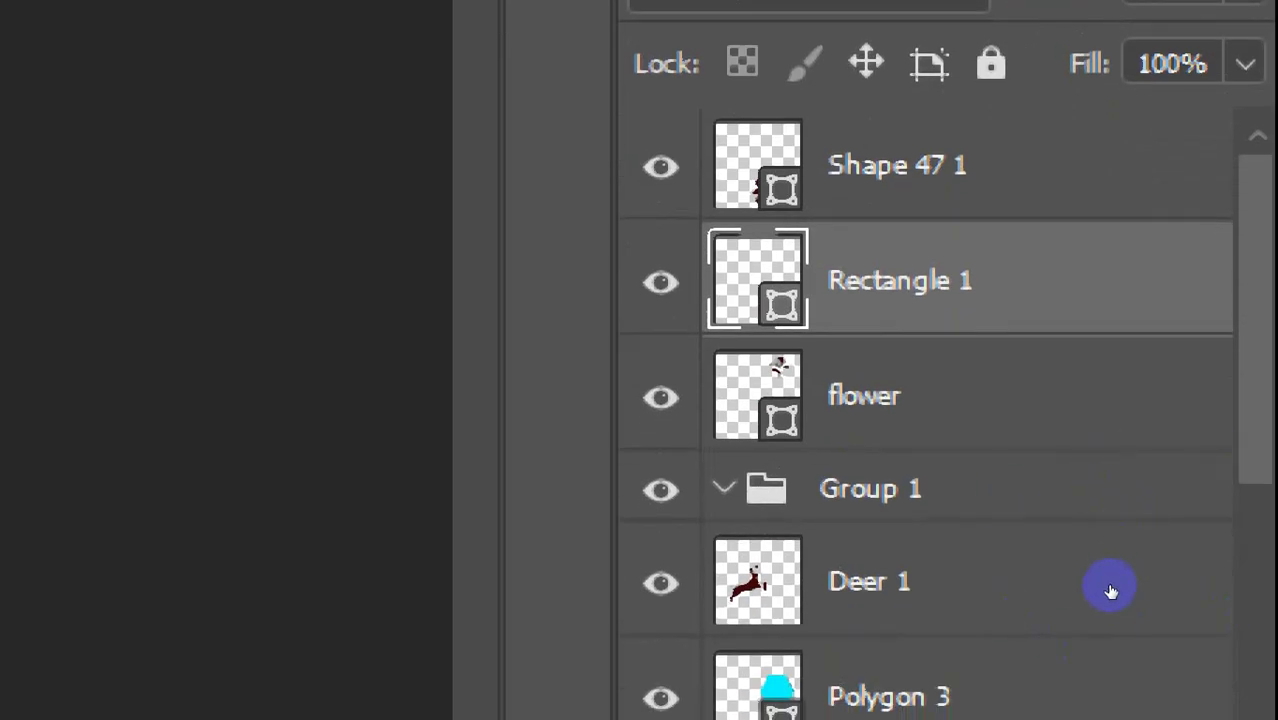
# Remove Group 1 from the layer stack, and convert the Rectangle 1 layer to a Smart Object
pyautogui.rightClick(1213, 558)
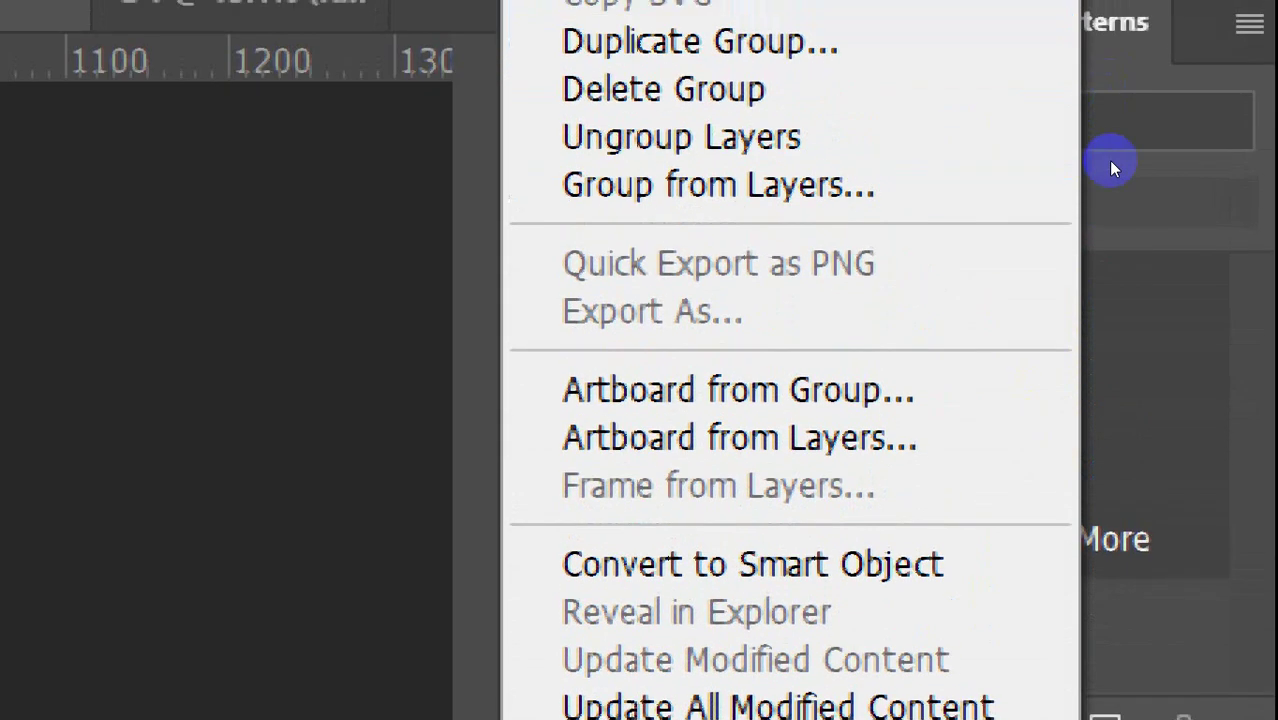
pyautogui.click(1098, 113)
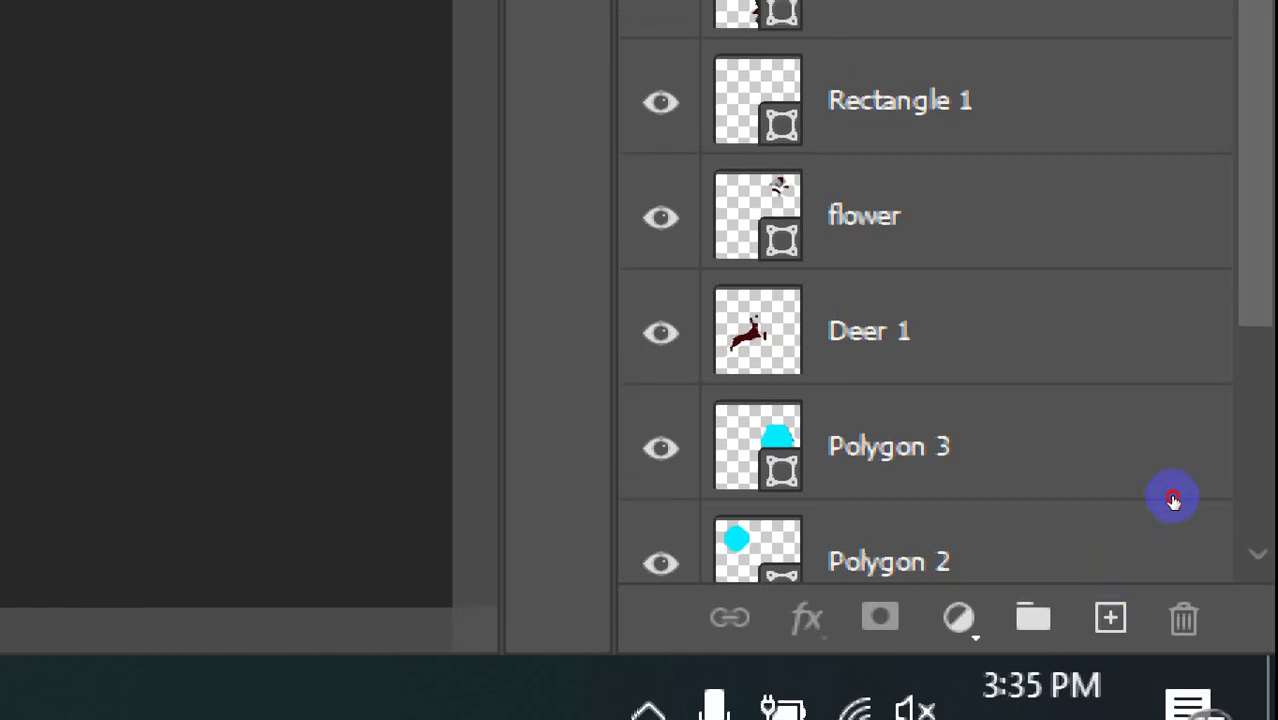
pyautogui.rightClick(1174, 499)
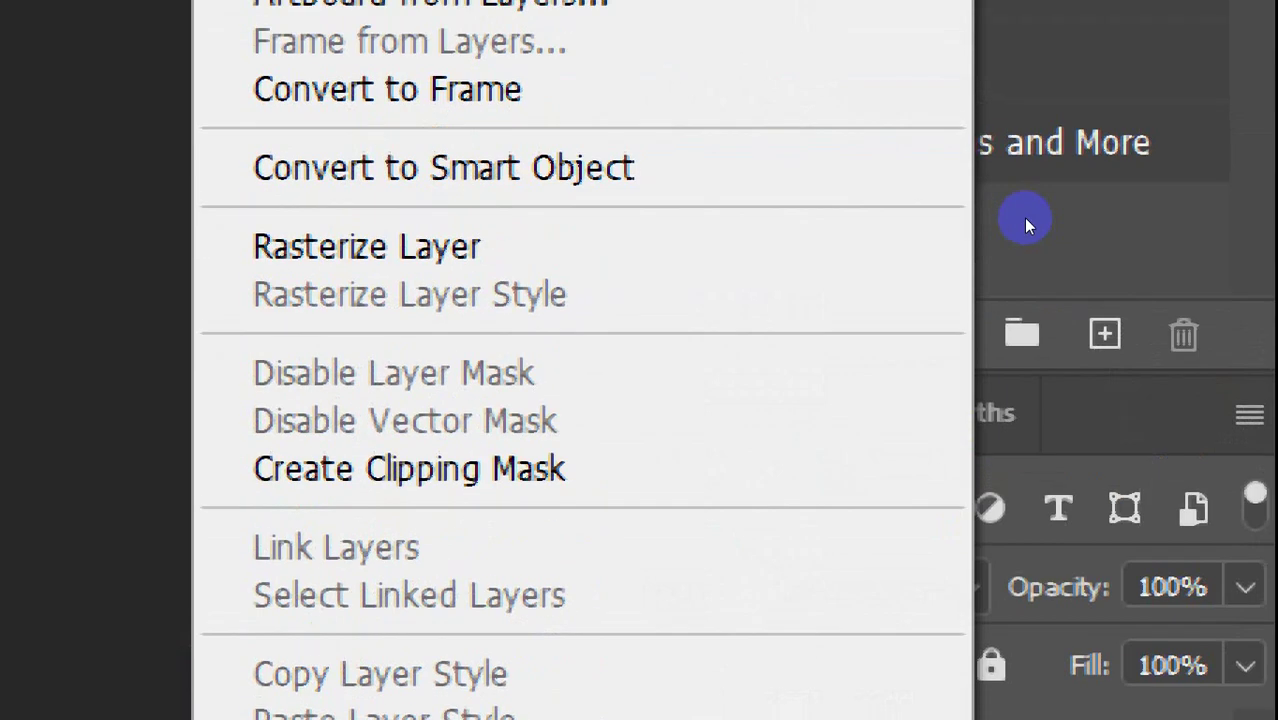
pyautogui.click(440, 167)
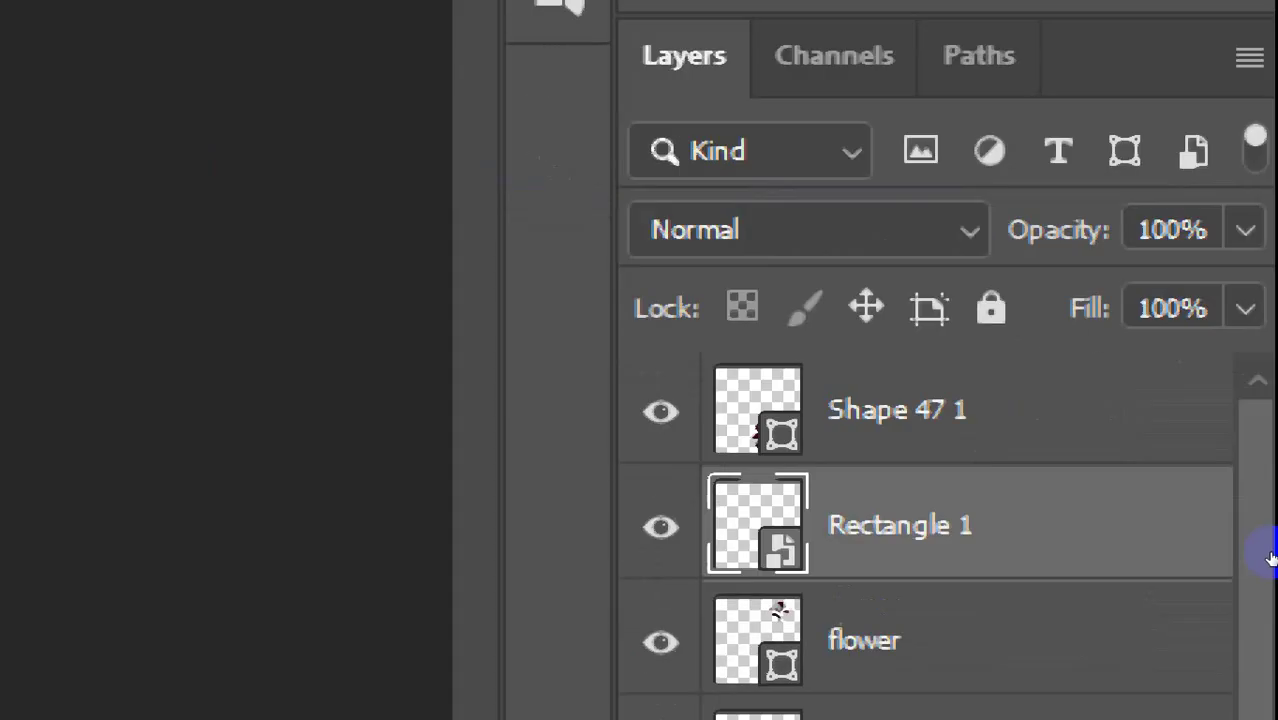
# Look over the layer filter types and the blending modes available for the Rectangle 1 layer
pyautogui.scroll(-2, 1211, 521)
pyautogui.scroll(1, 1221, 534)
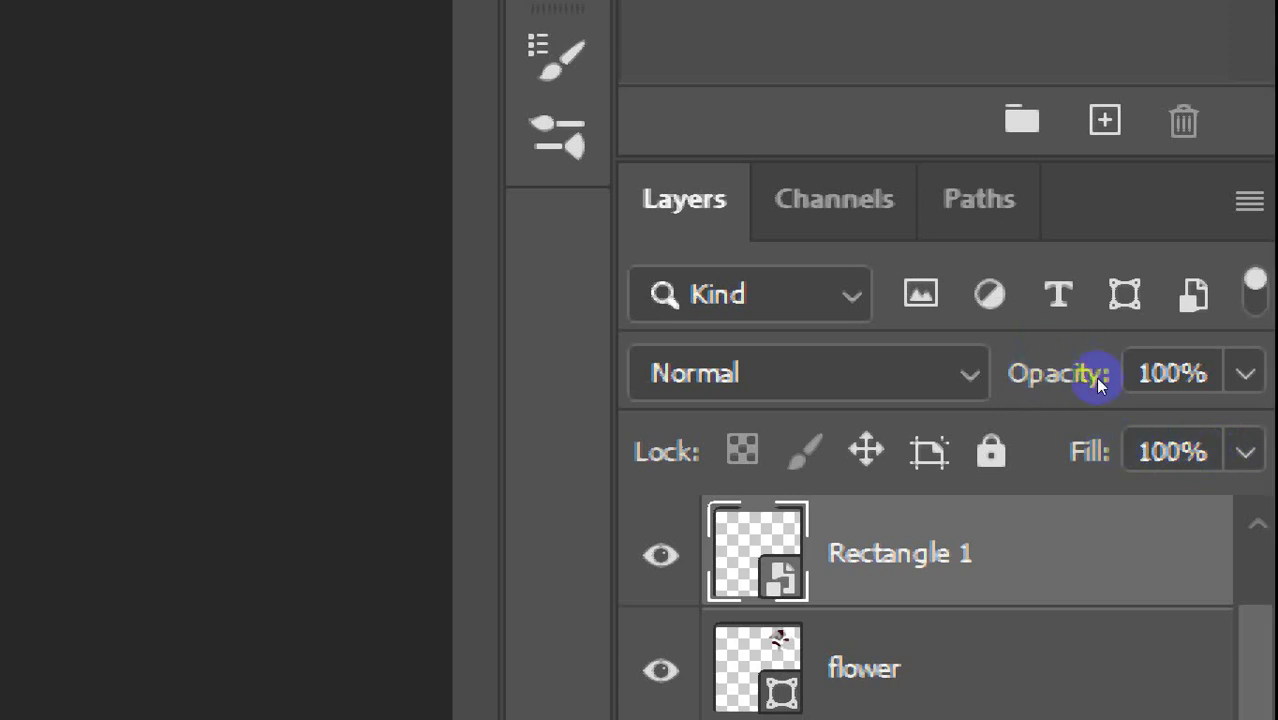
pyautogui.click(850, 295)
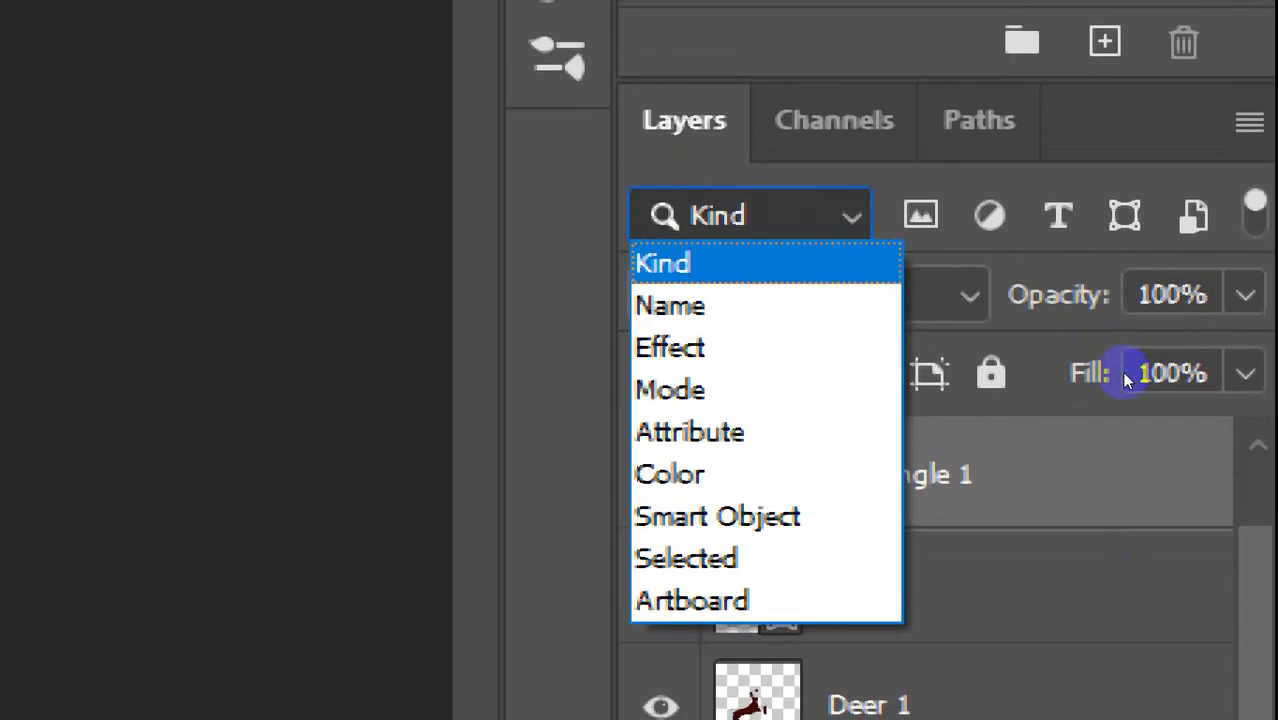
pyautogui.click(1121, 371)
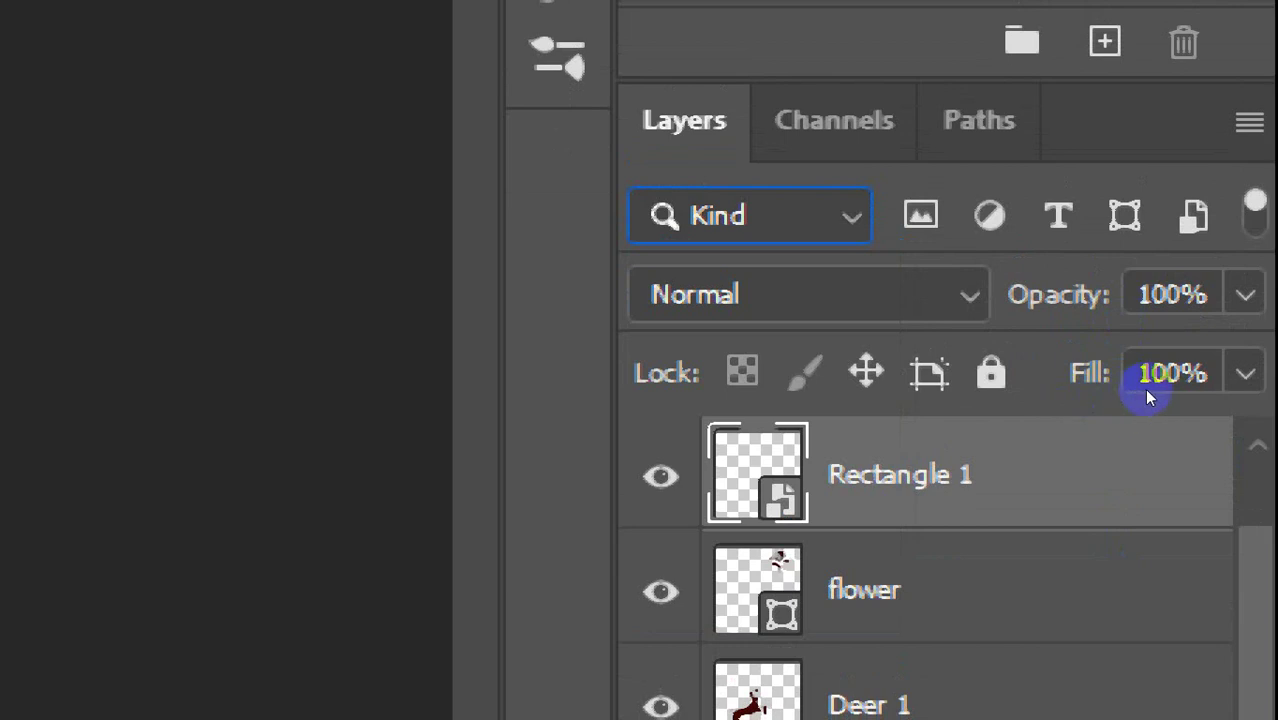
pyautogui.click(970, 296)
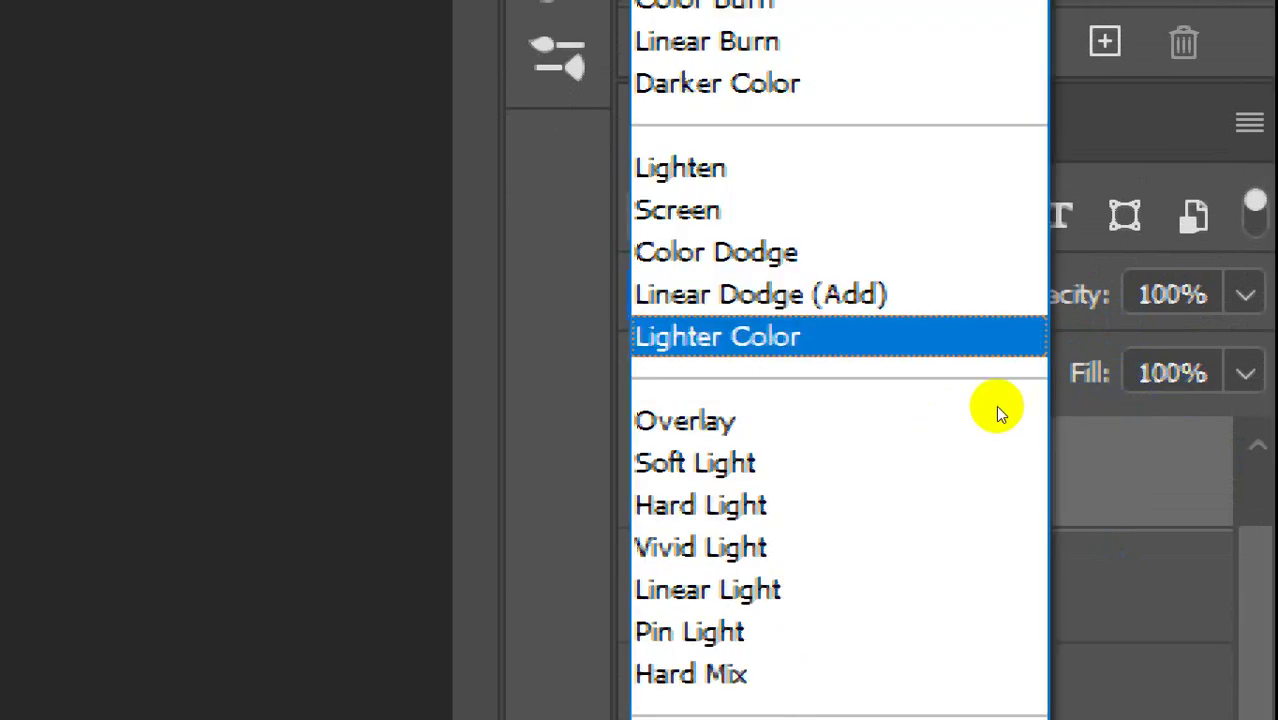
pyautogui.click(1049, 399)
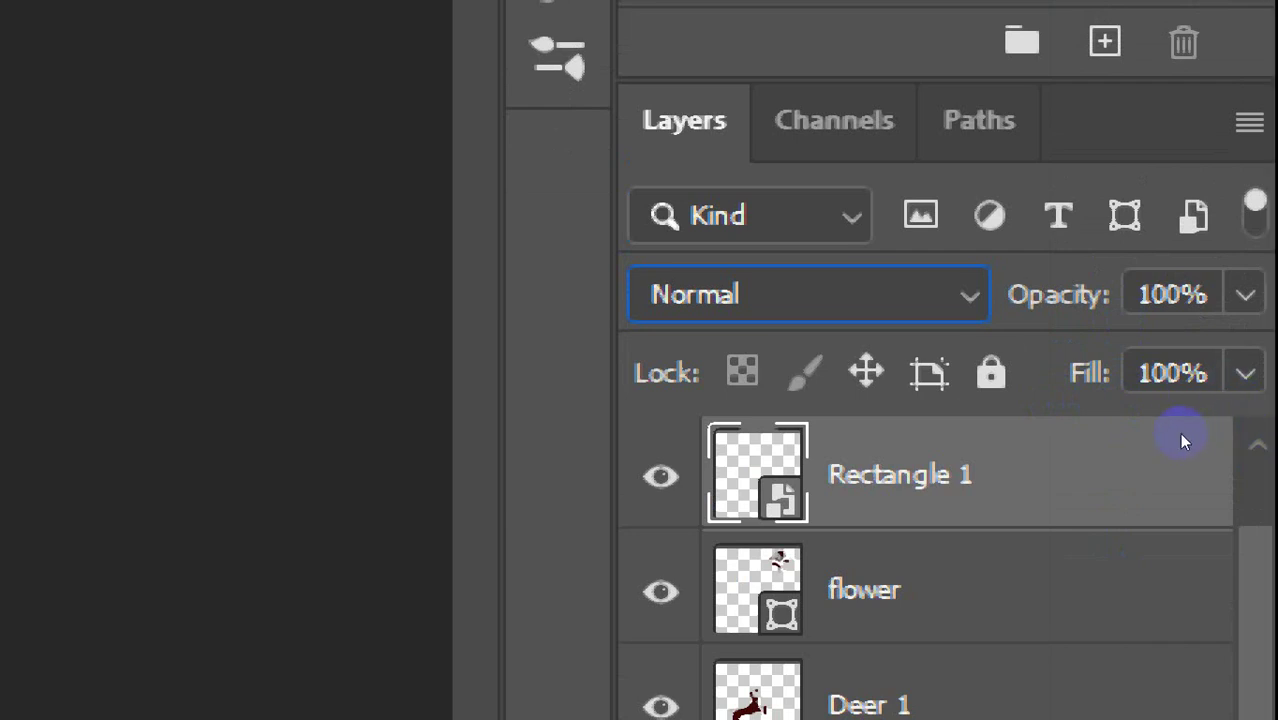
pyautogui.hotkey('ctrl', '/')
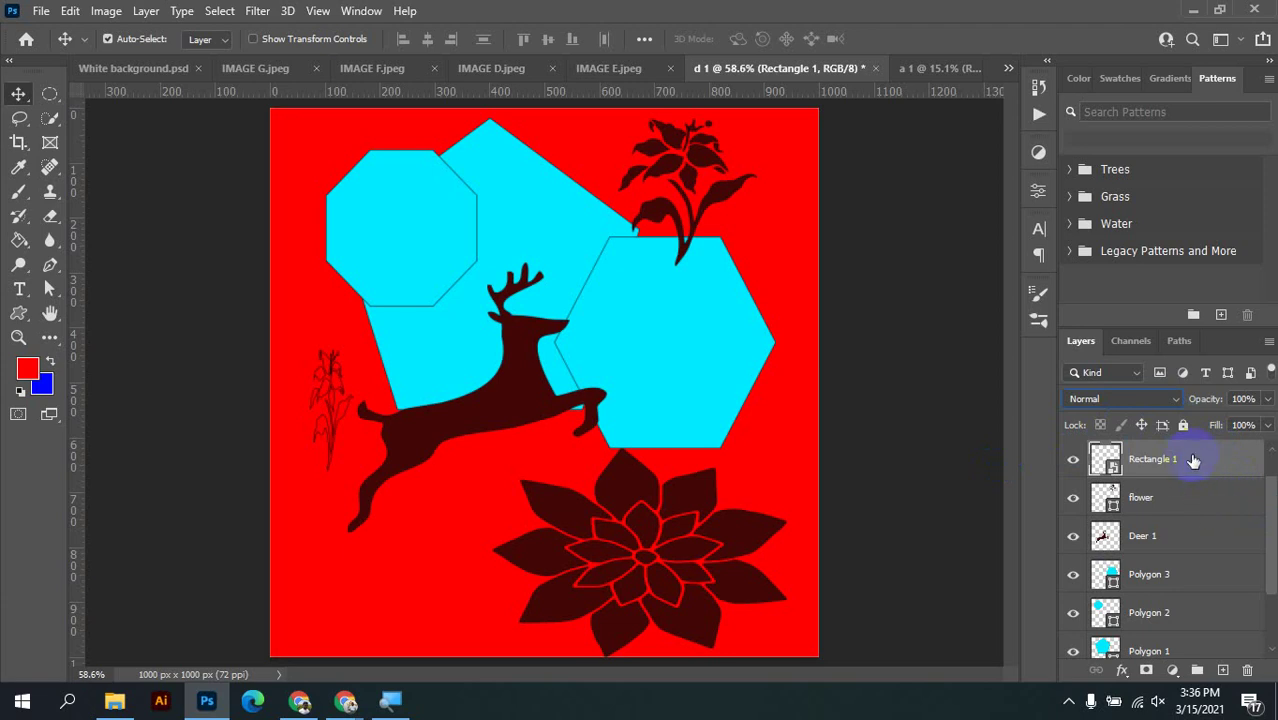
# Fully lock the Deer 1 layer and try to move the deer, shifting the cyan pentagon behind it slightly up
pyautogui.click(1180, 553)
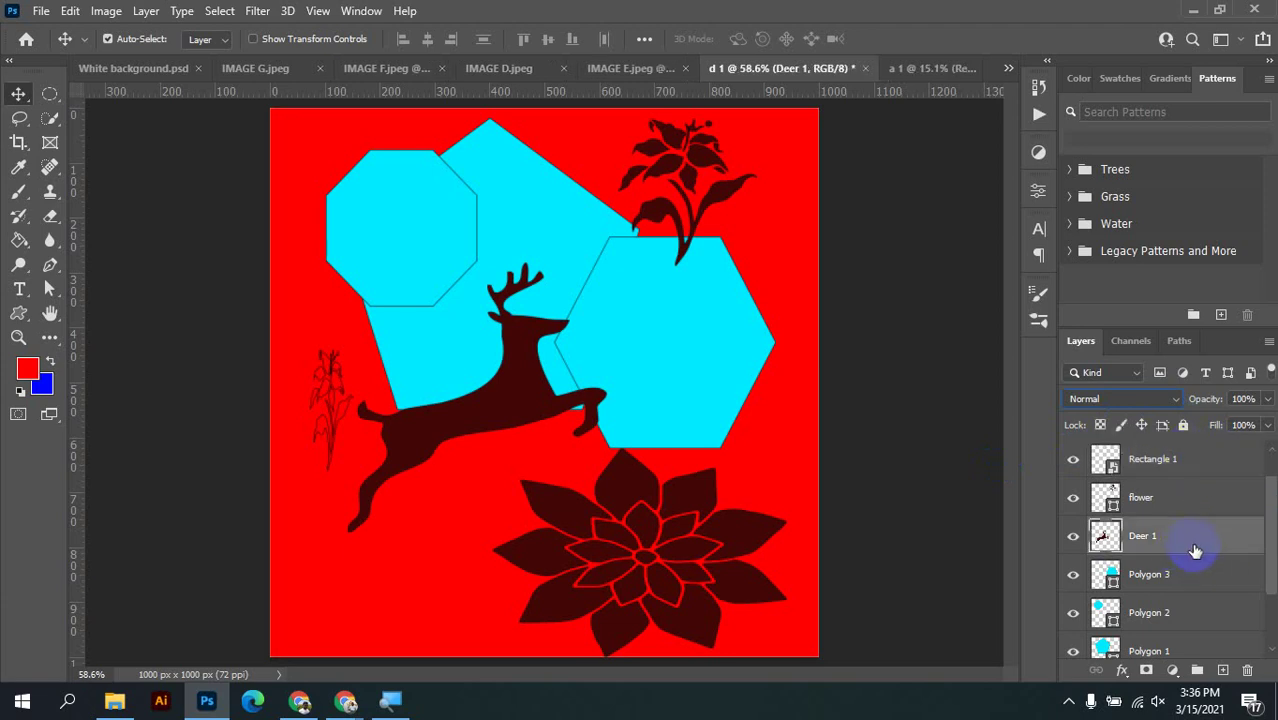
pyautogui.click(1183, 424)
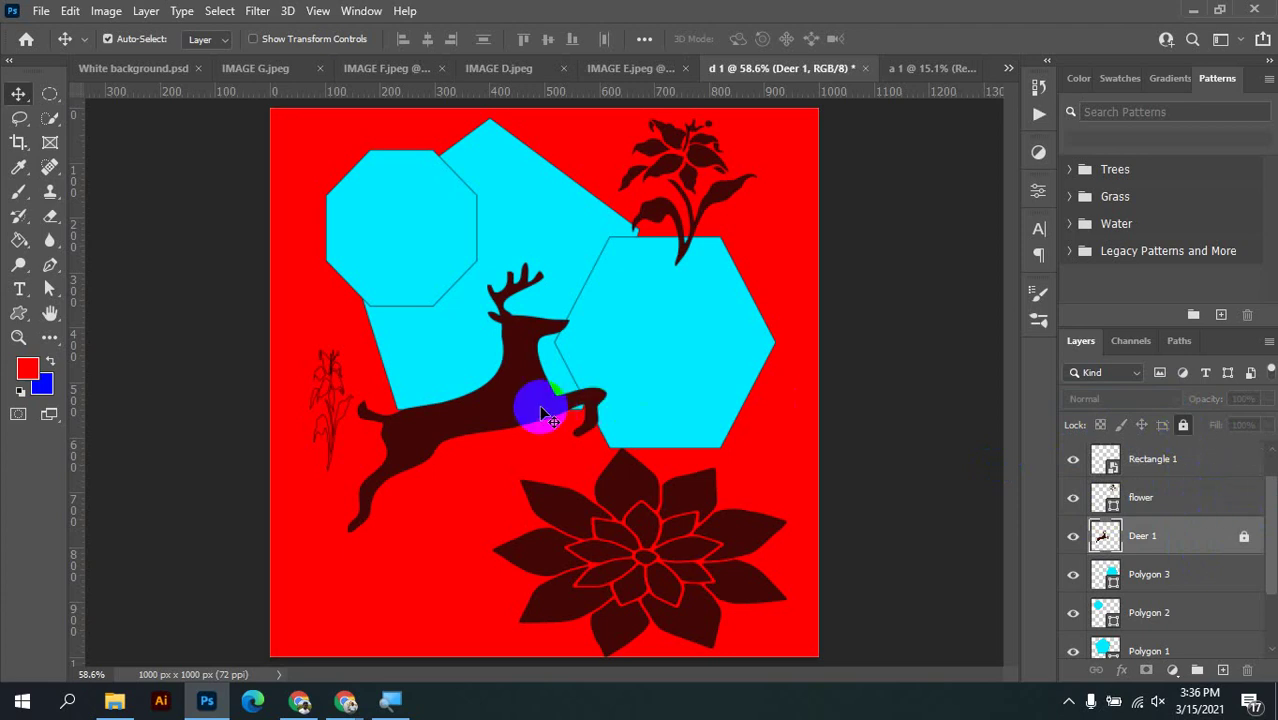
pyautogui.moveTo(539, 404); pyautogui.dragTo(470, 348)
pyautogui.click(520, 388)
pyautogui.moveTo(524, 389); pyautogui.dragTo(544, 383)
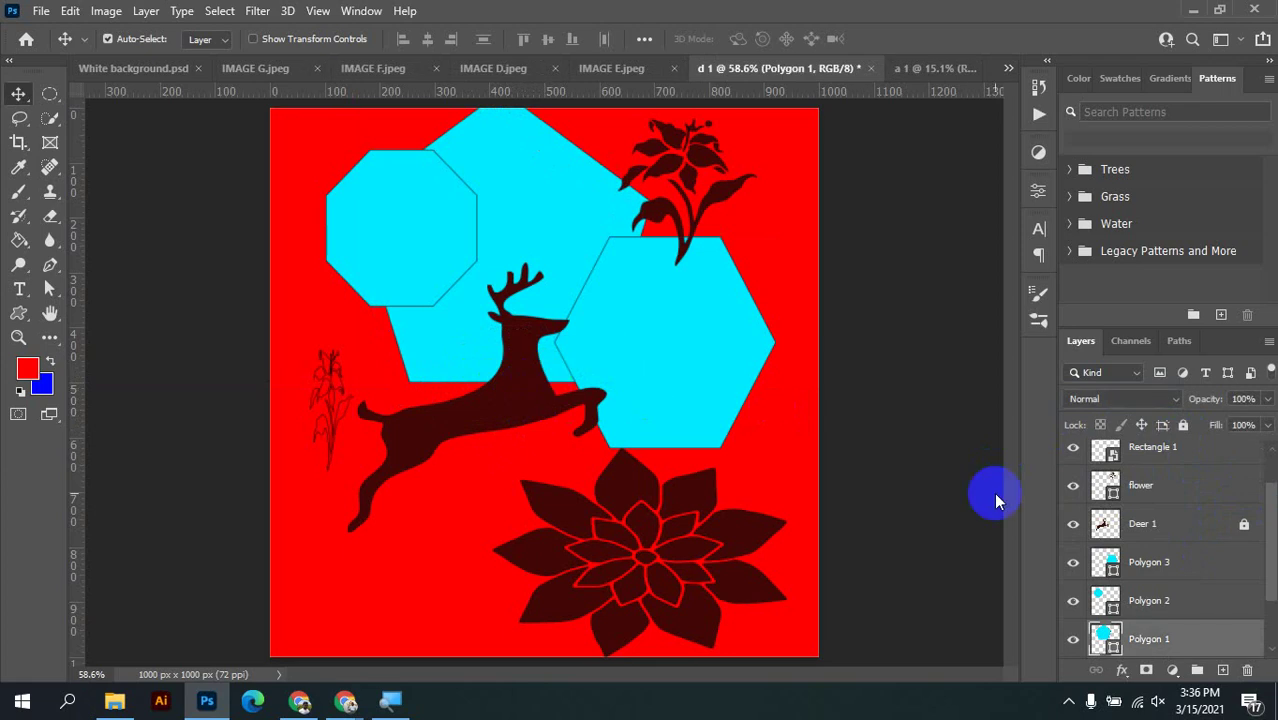
# Unlock and fully relock the Deer 1 layer twice
pyautogui.click(1245, 530)
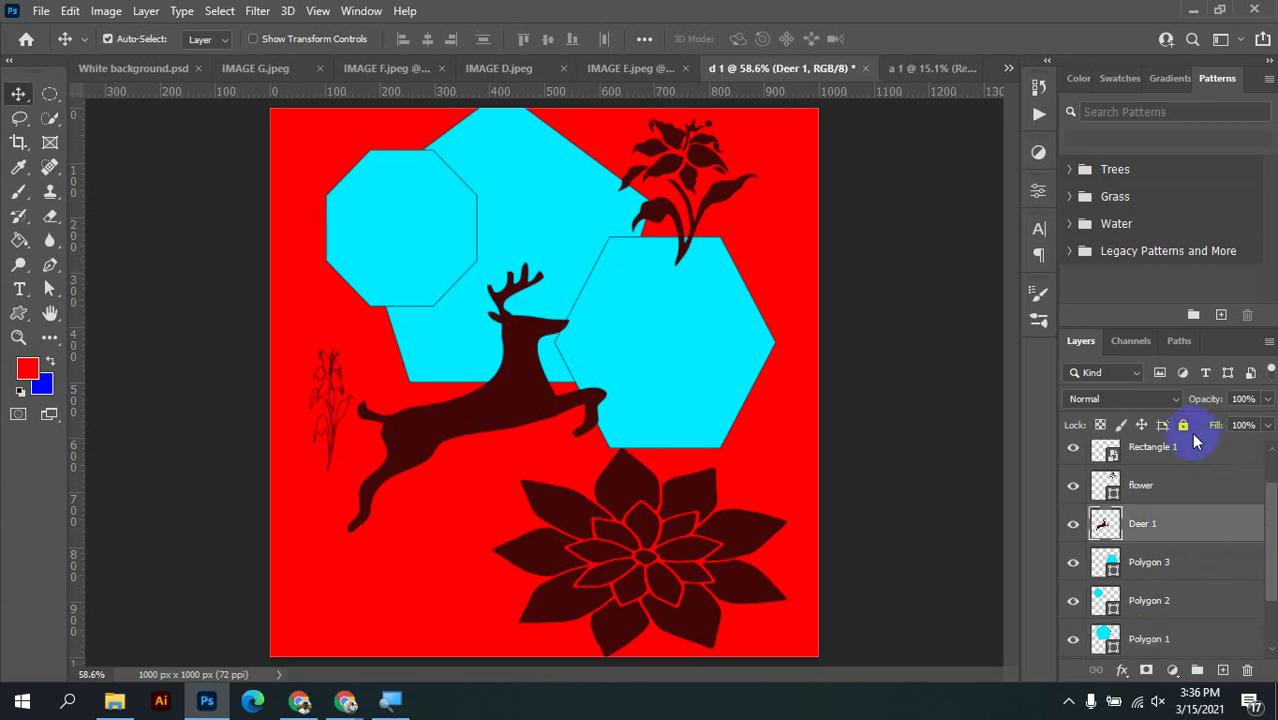
pyautogui.click(1183, 425)
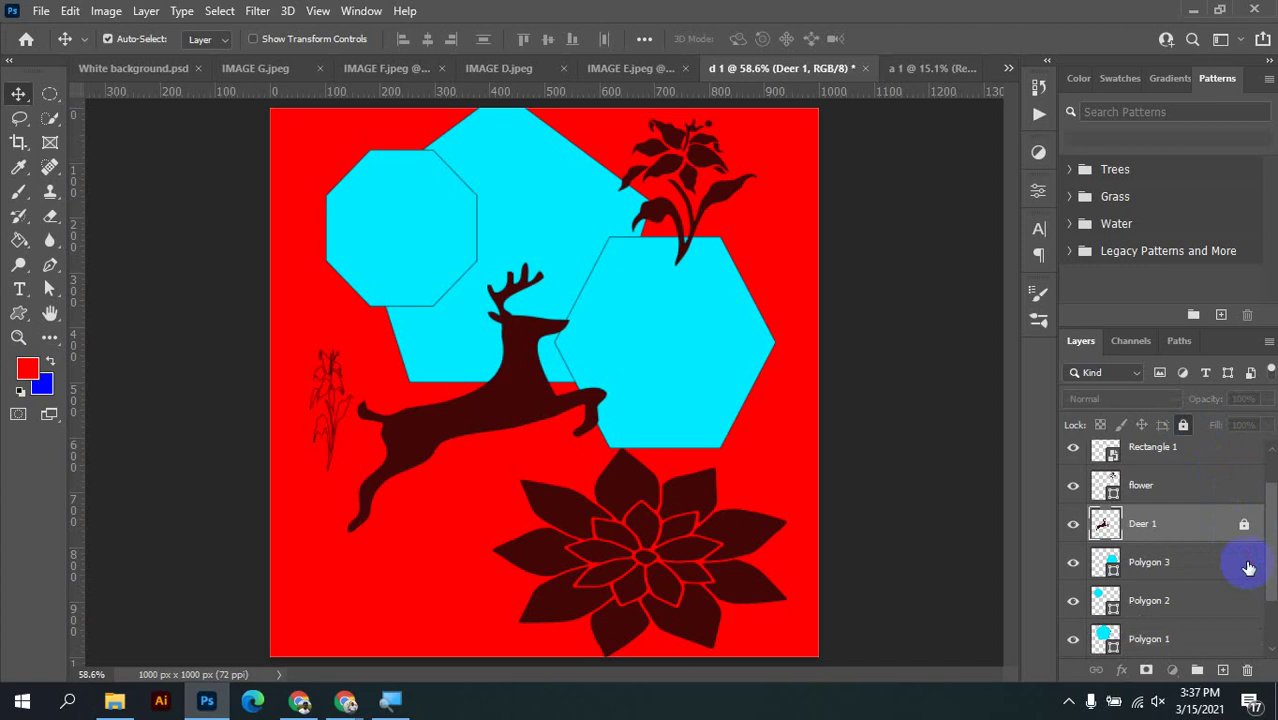
pyautogui.click(1248, 568)
pyautogui.click(1210, 532)
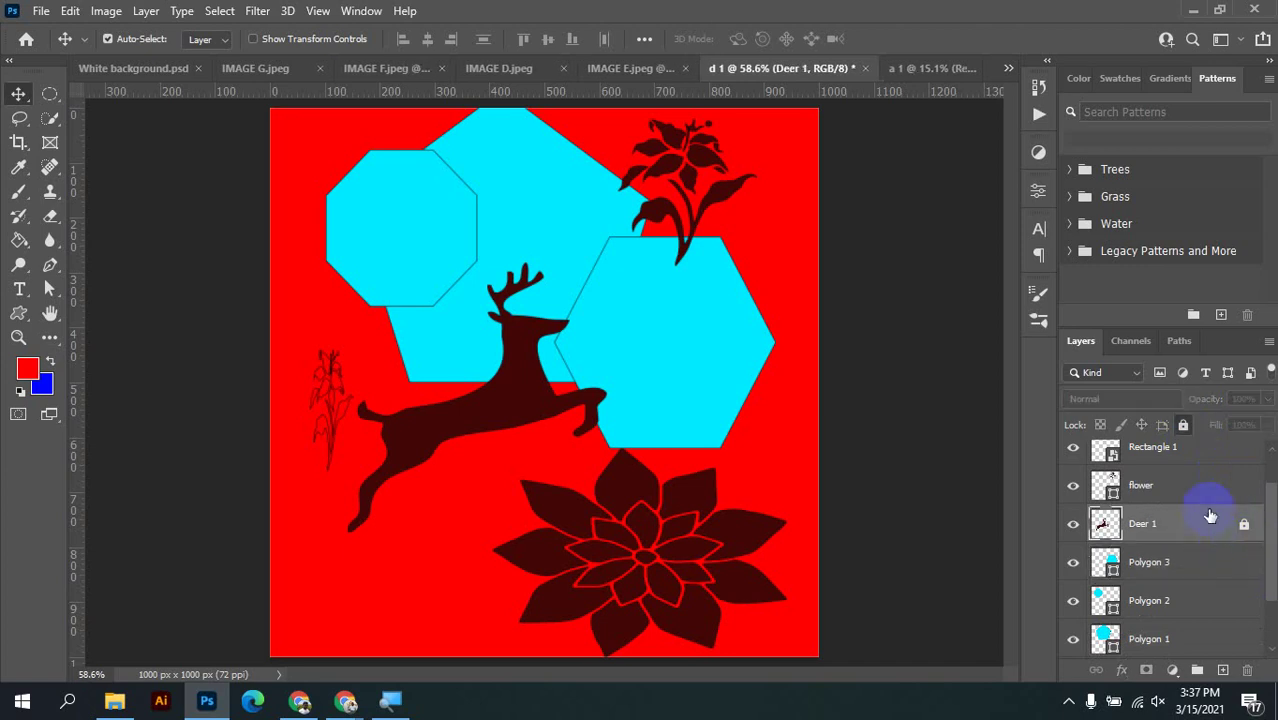
pyautogui.click(1183, 428)
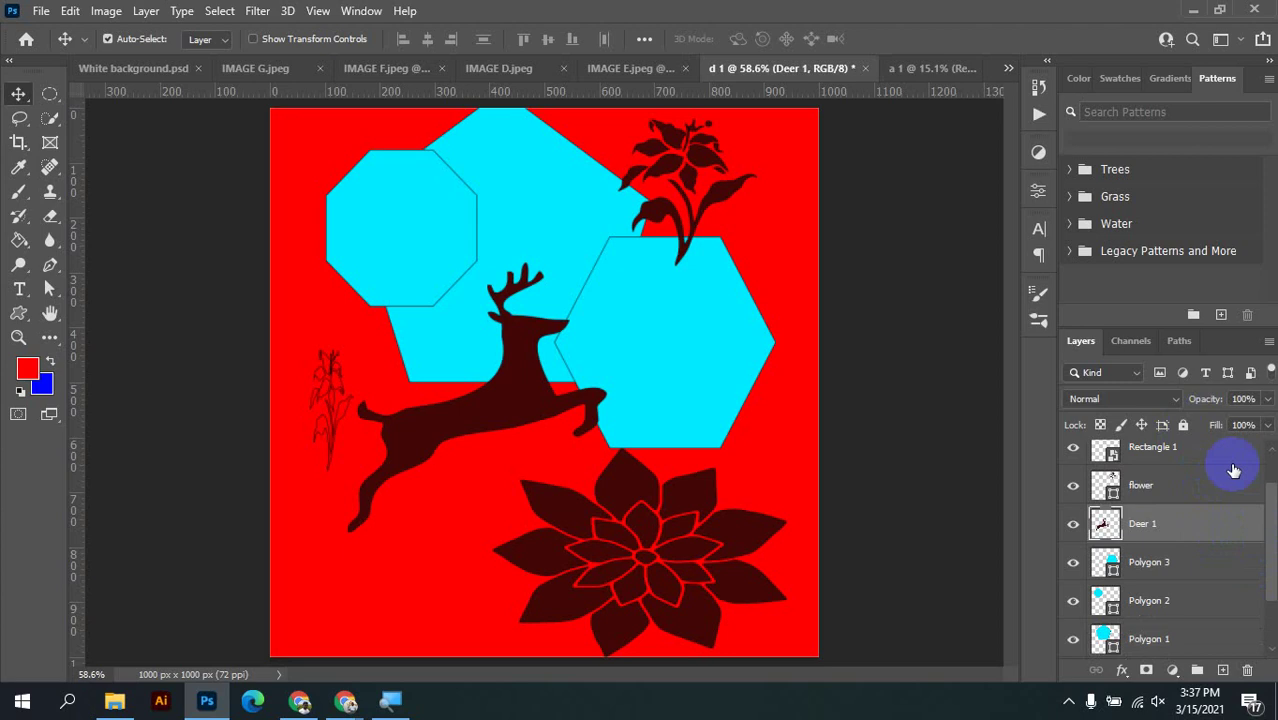
pyautogui.click(1183, 425)
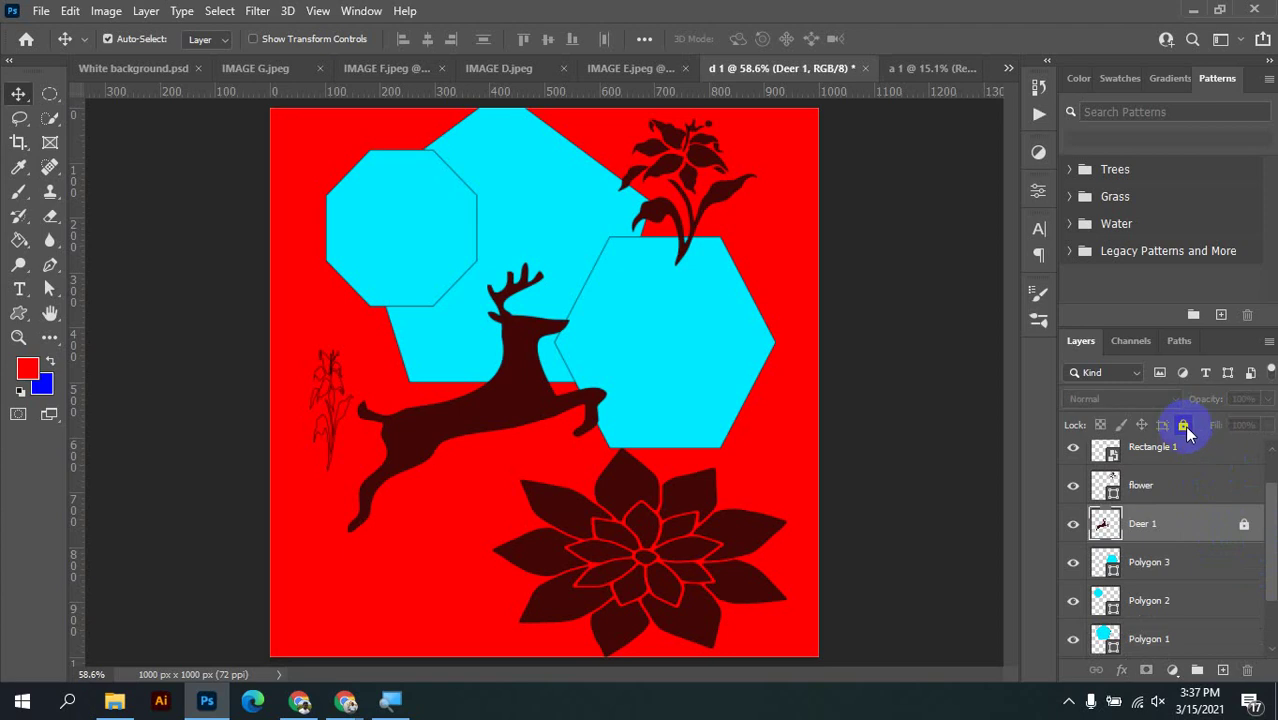